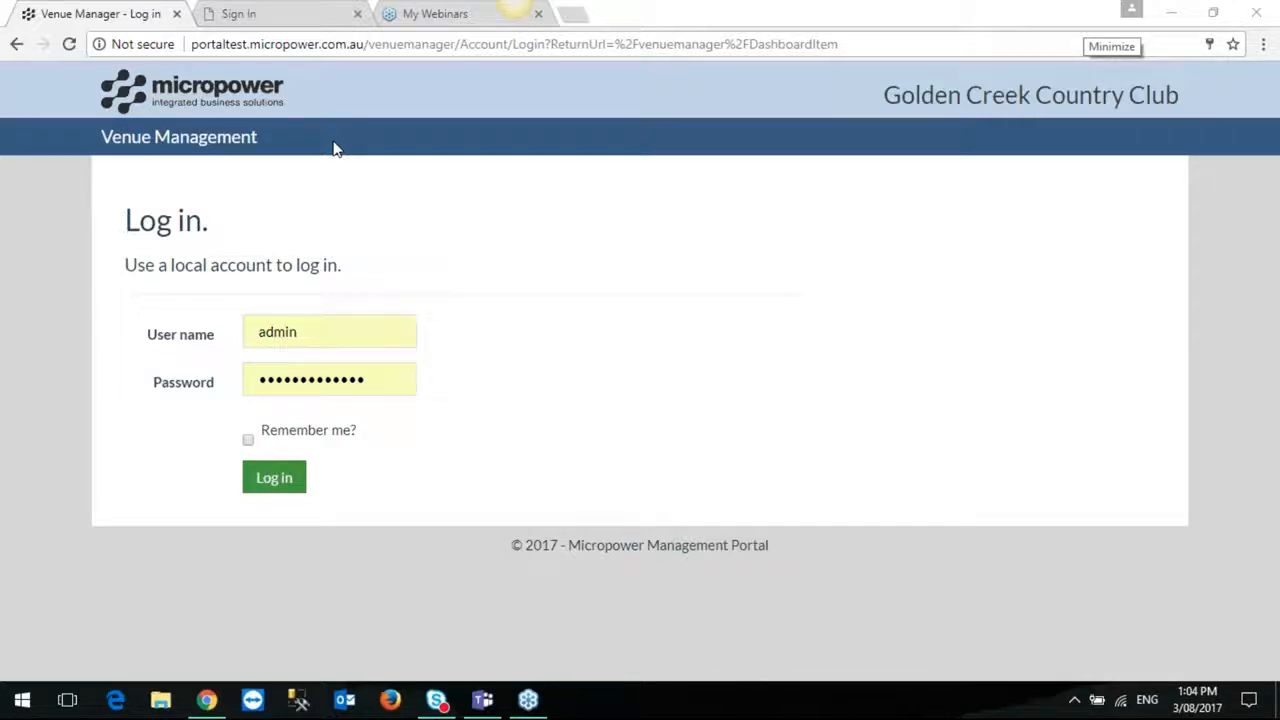
Load venuemanager.micropower.com.au in a new tab and fill in the login fields.
left_click(578, 14)
type("https")
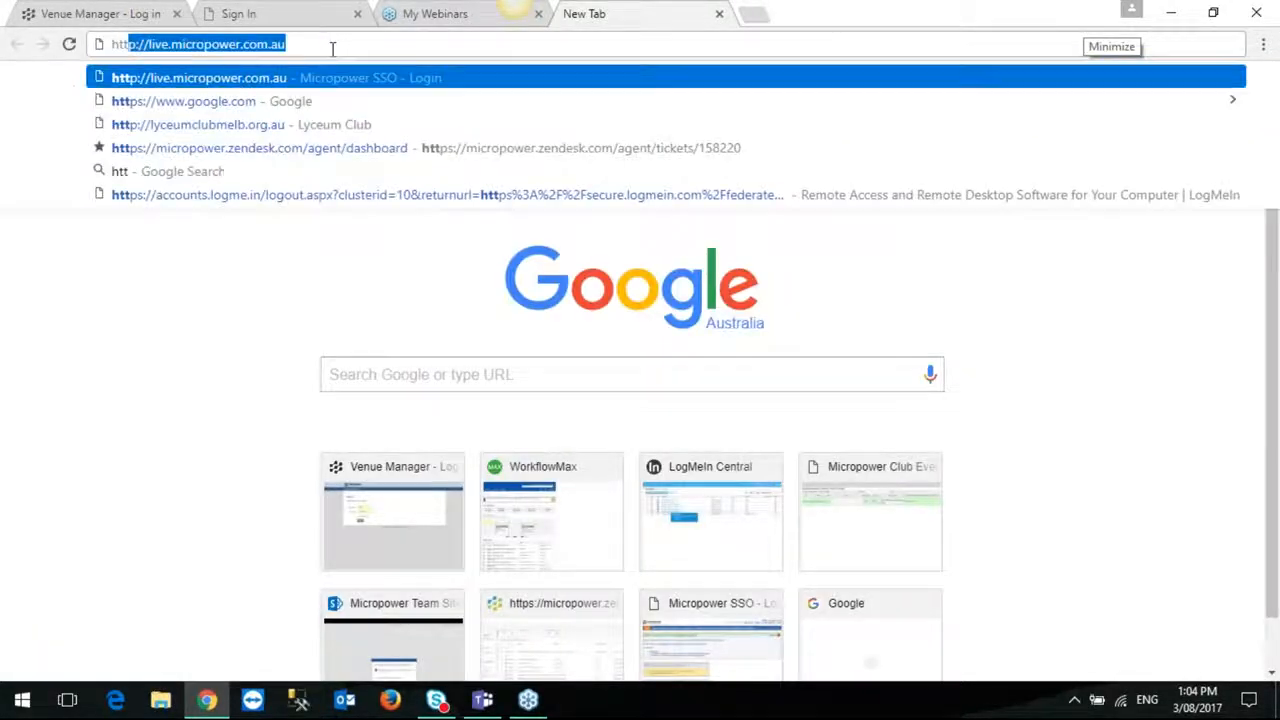
type("://")
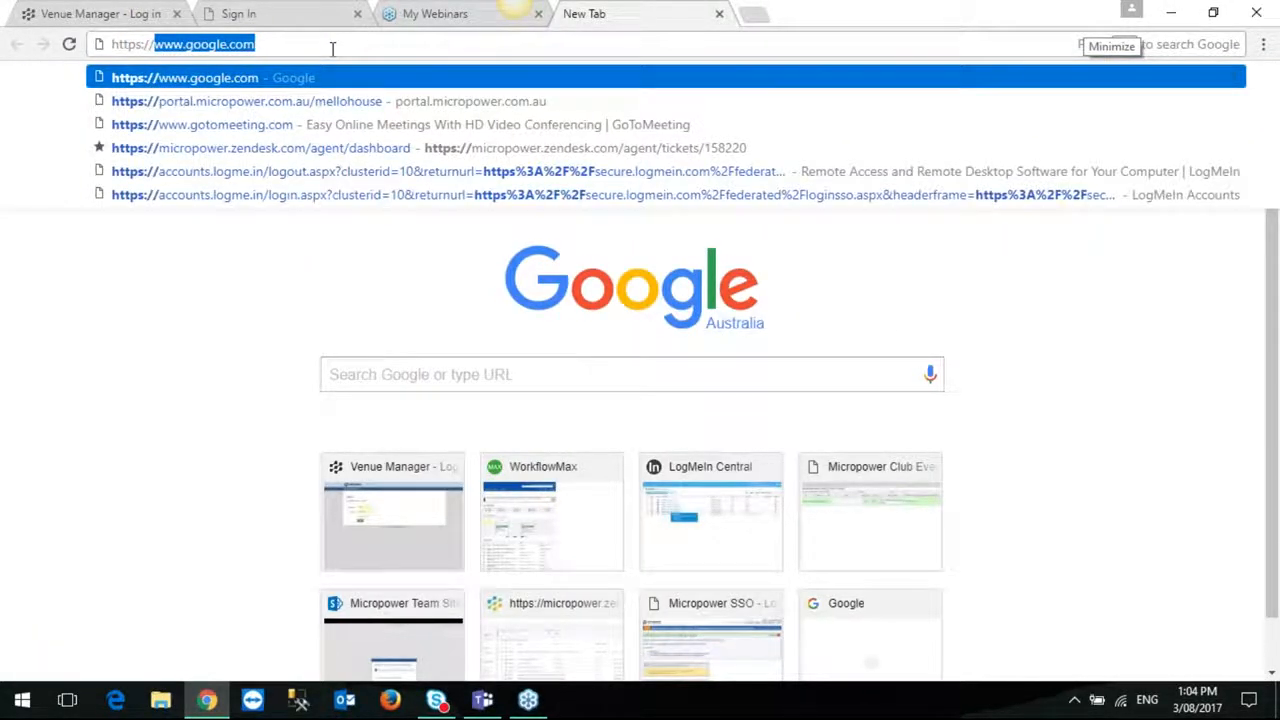
type("venuemanager.micropower.com.au")
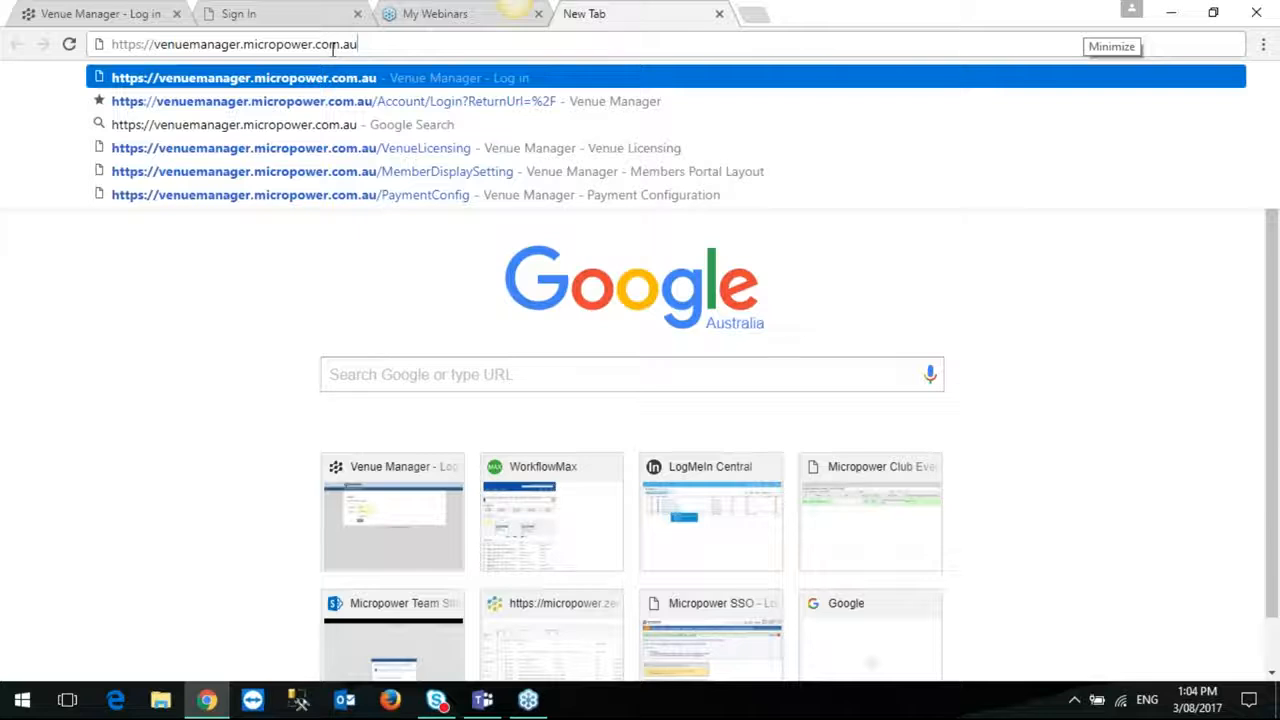
key("Return")
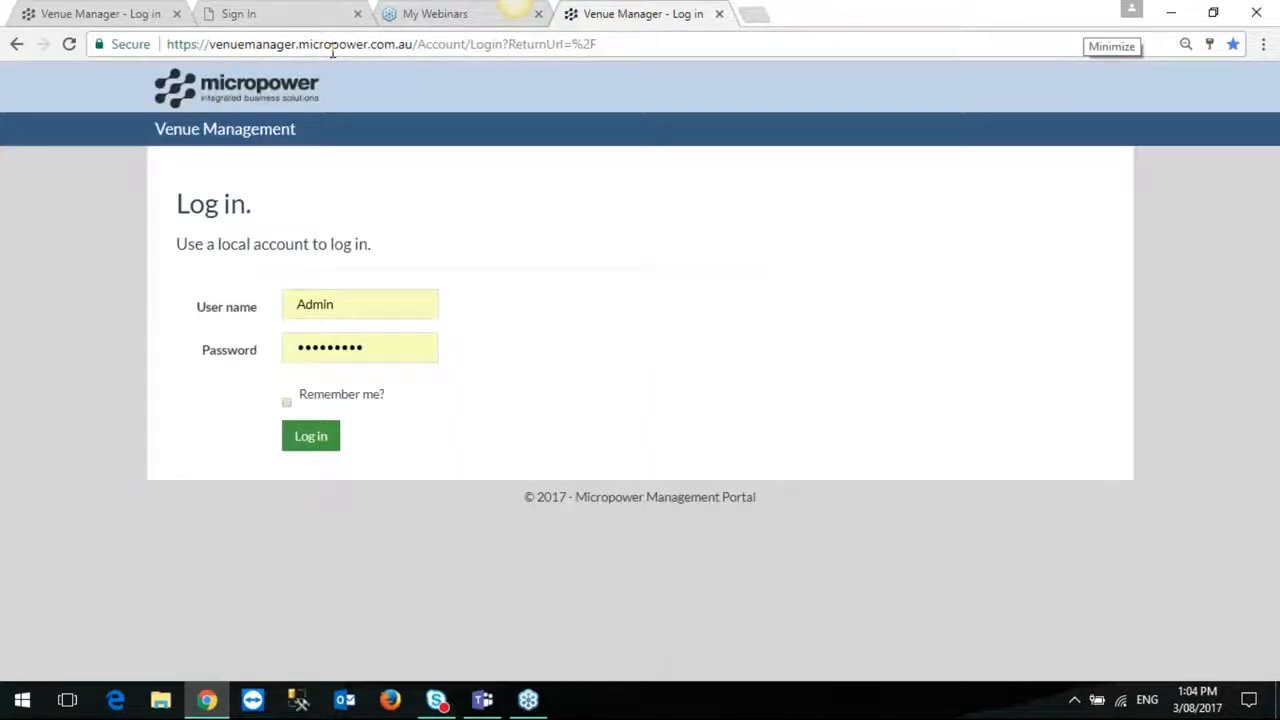
left_click(330, 304)
key("Tab")
left_click(236, 325)
Close the live login tab, sign in on the test Venue Manager, and open Member Portal menu.
left_click_drag(413, 44, 166, 44)
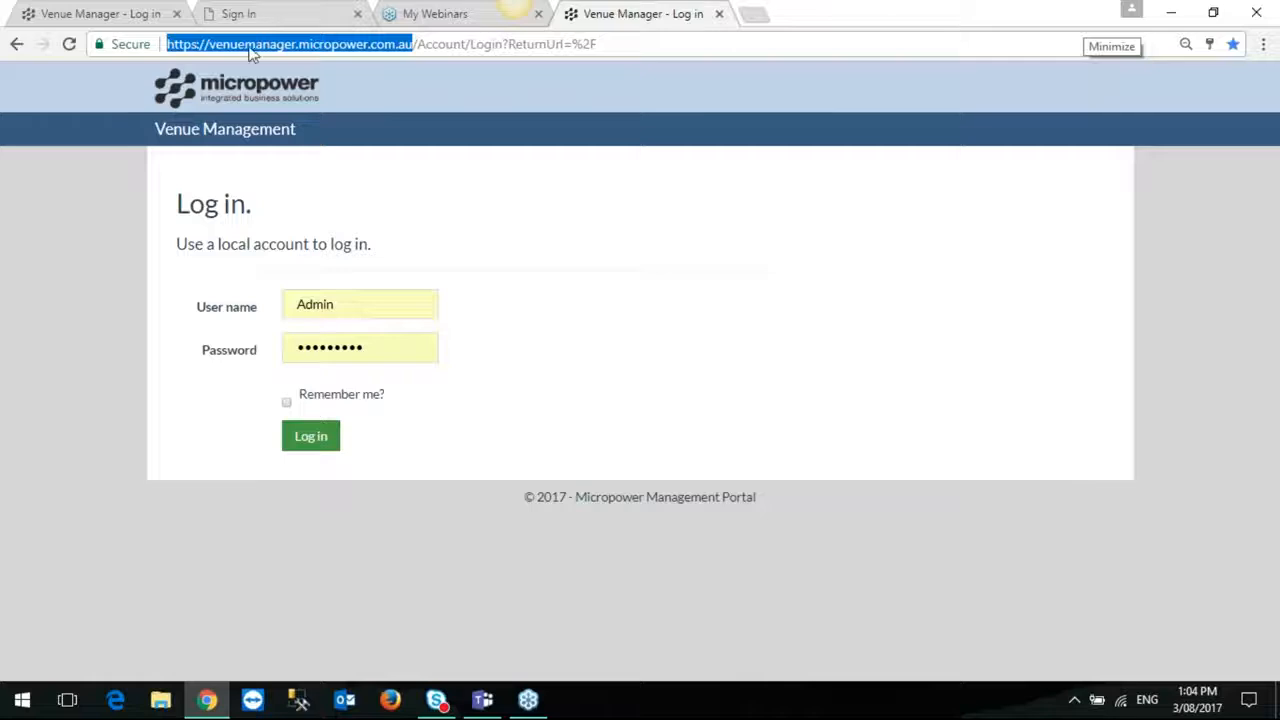
left_click(719, 14)
left_click(112, 14)
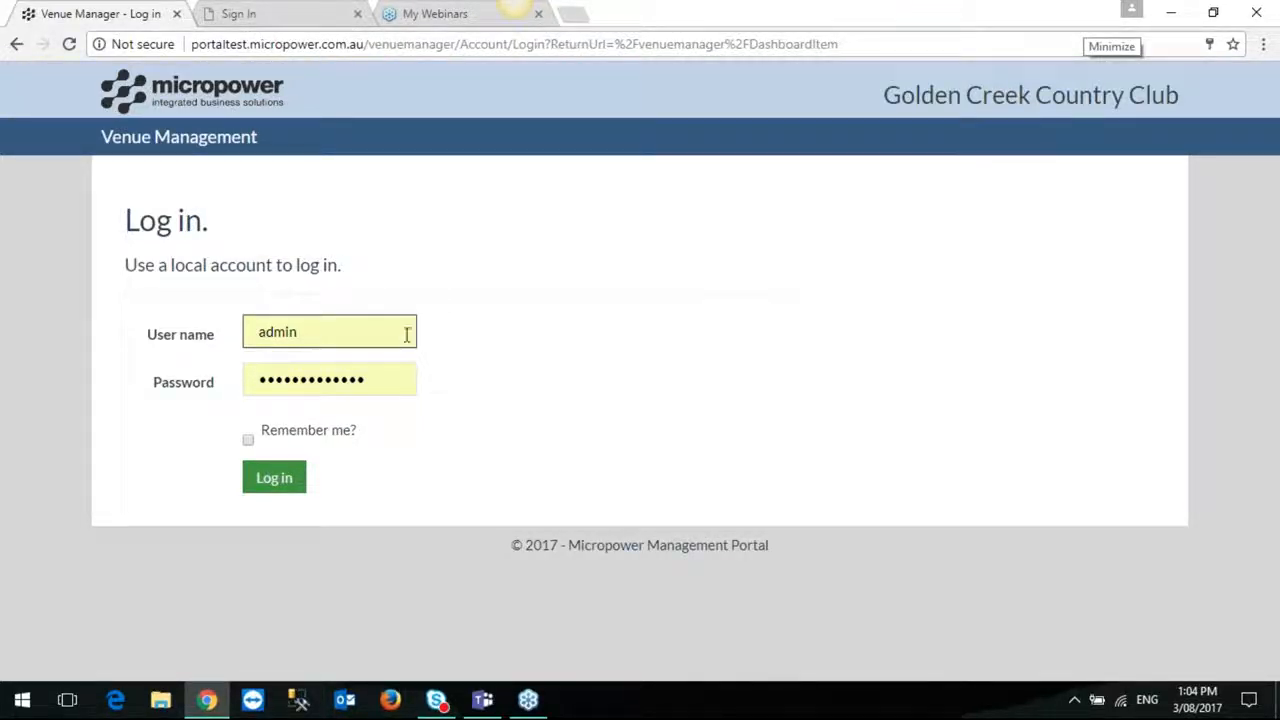
left_click(287, 487)
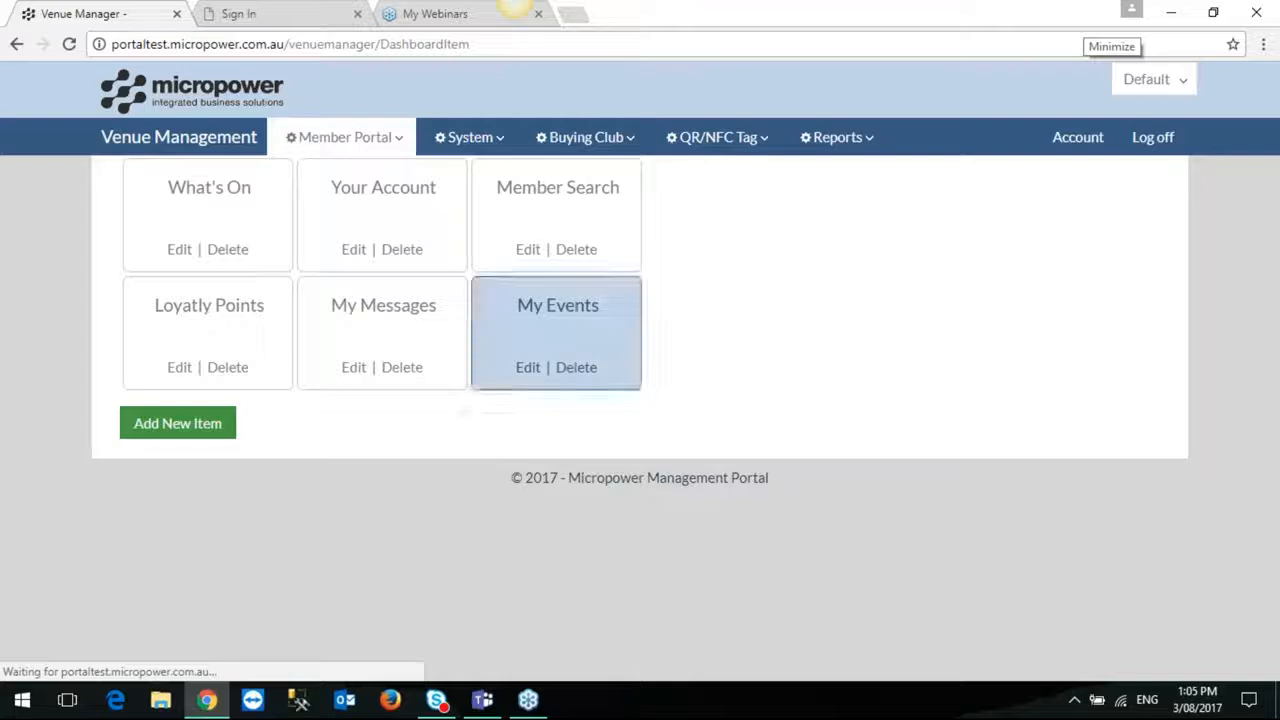
left_click(352, 140)
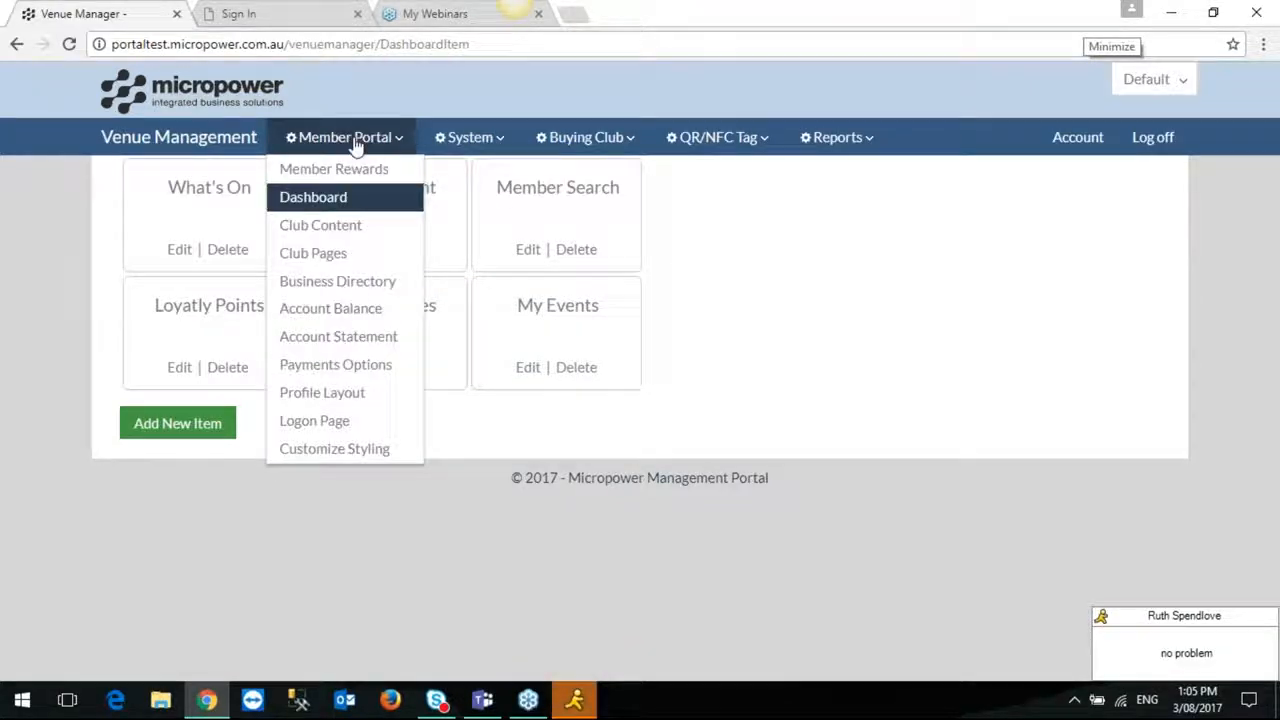
Sign out of AIM through File > Sign Out and close its window.
left_click(573, 700)
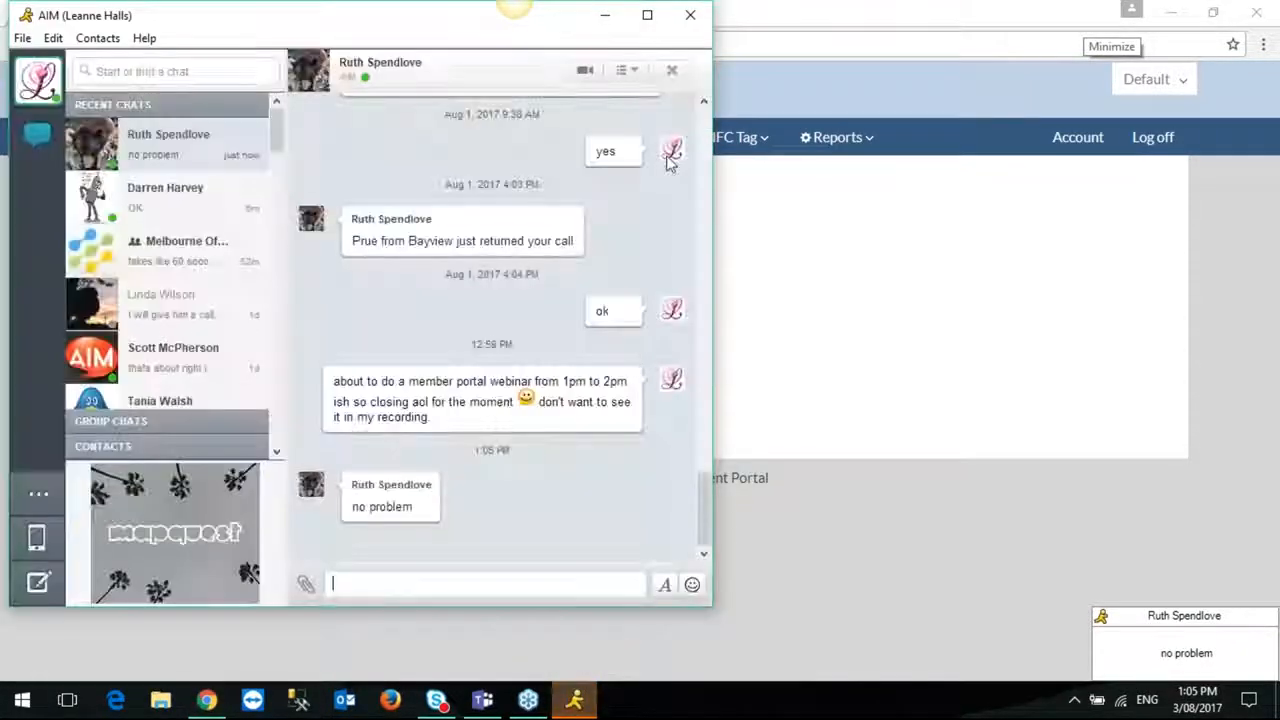
left_click(22, 38)
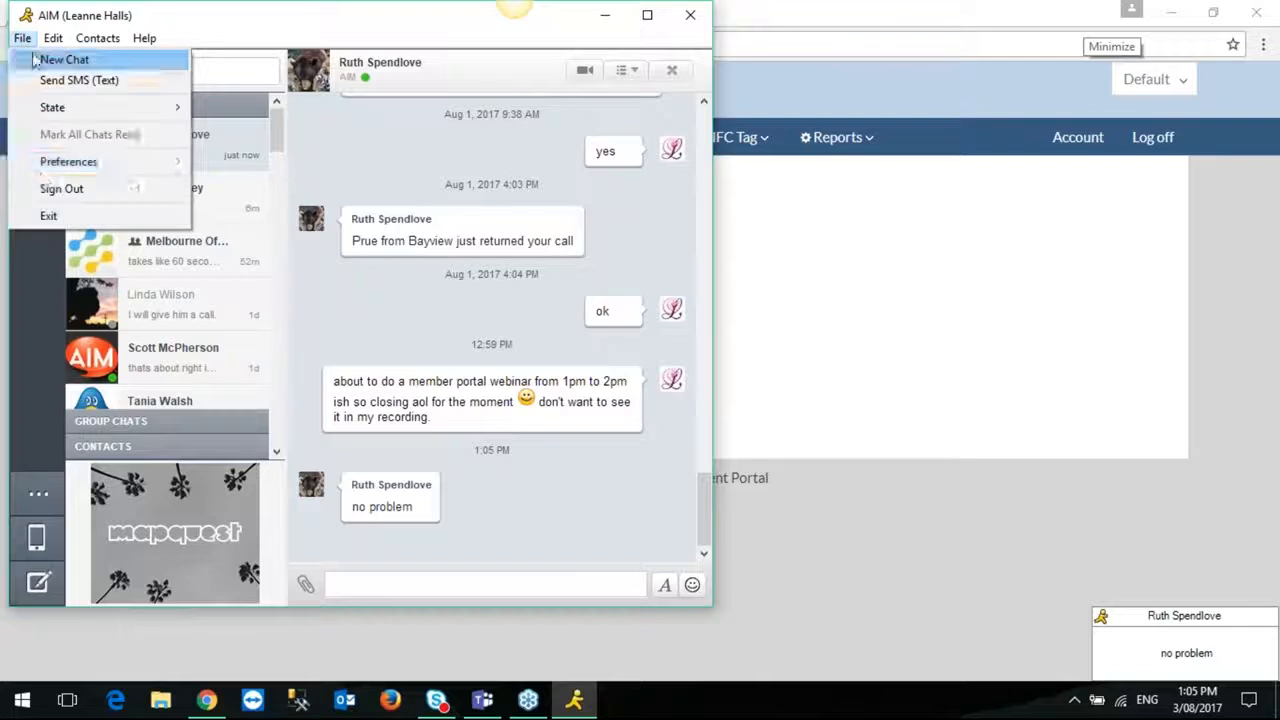
left_click(53, 189)
left_click(22, 38)
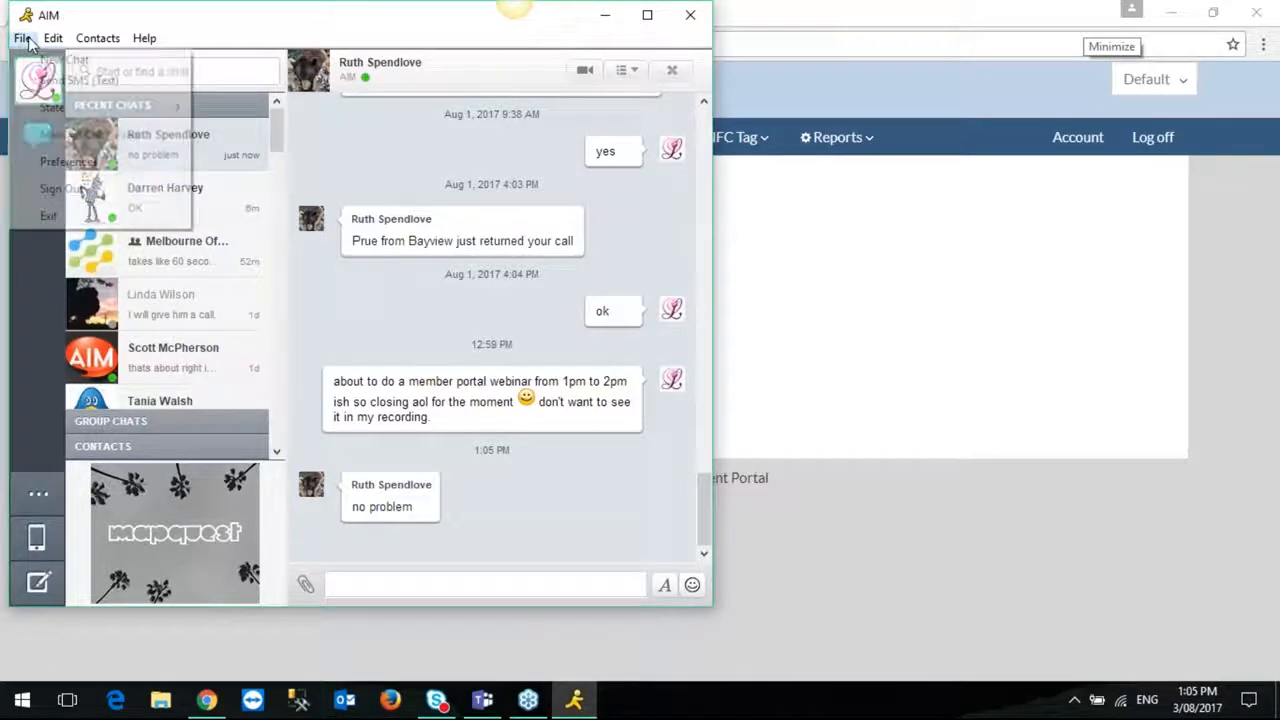
left_click(48, 215)
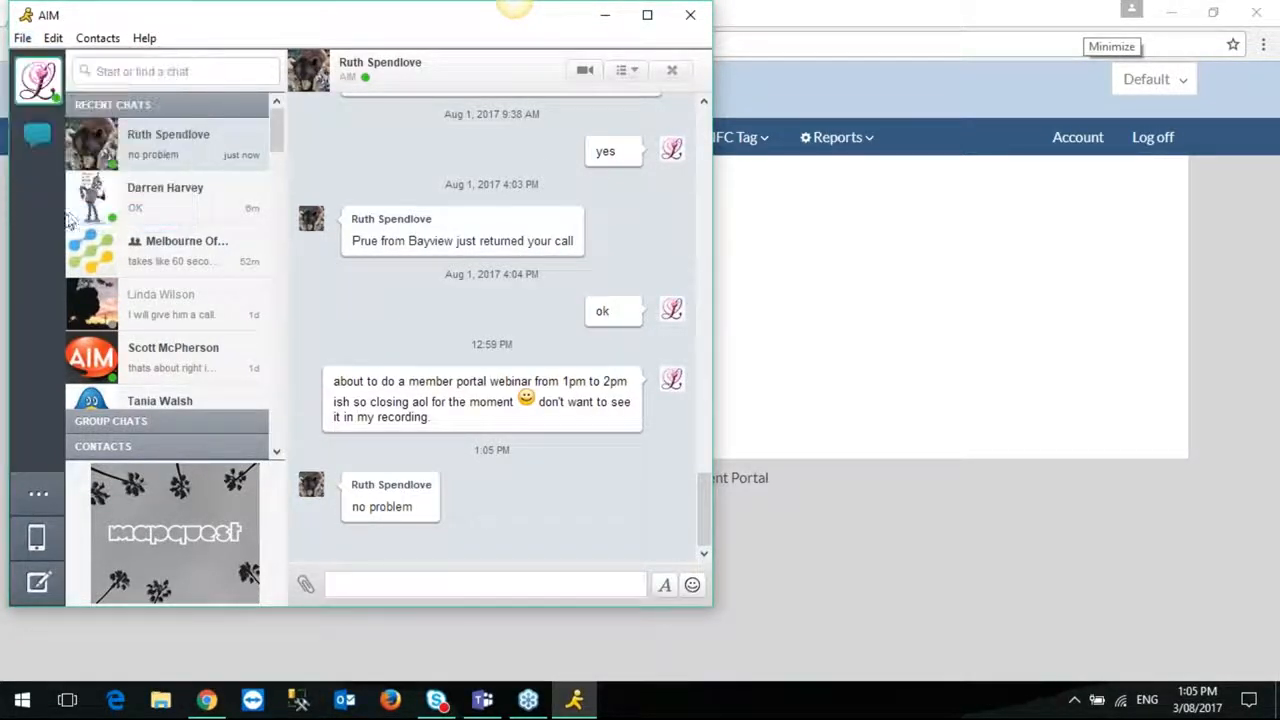
left_click(688, 18)
Change the venue to Golden Creek Country Club and glance at the member portal sign-in tab.
left_click(350, 140)
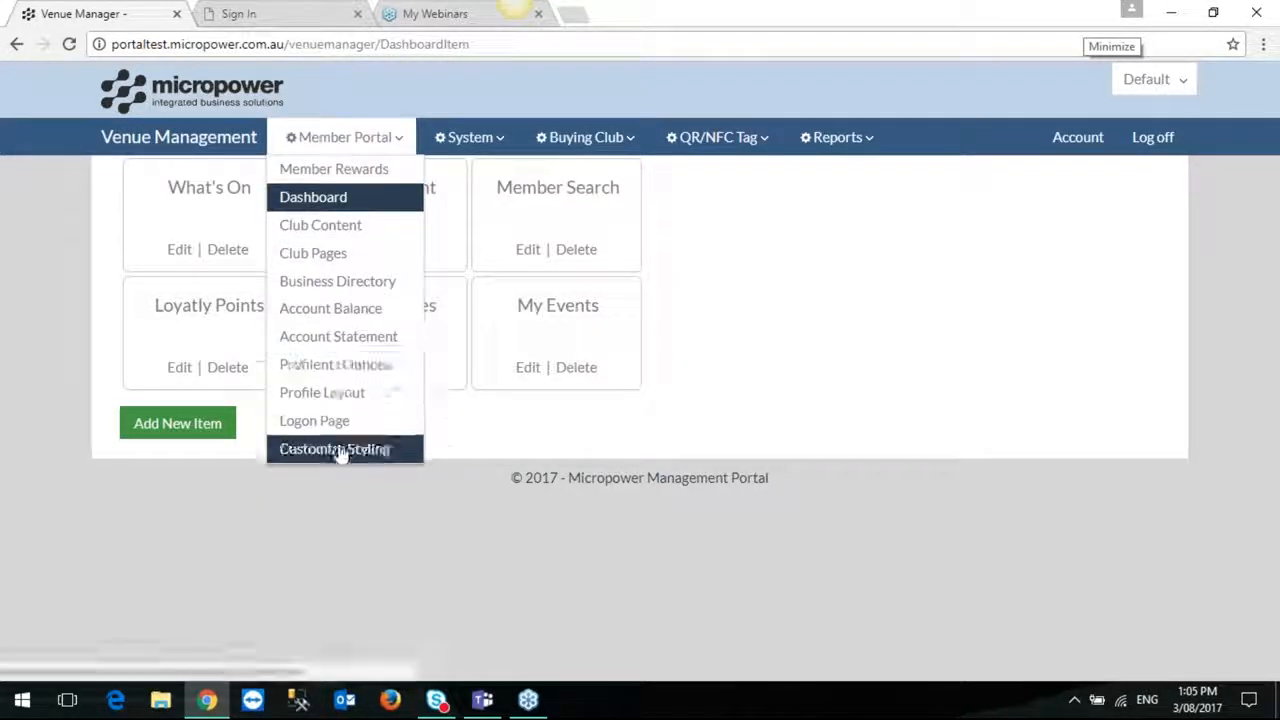
mouse_move(601, 146)
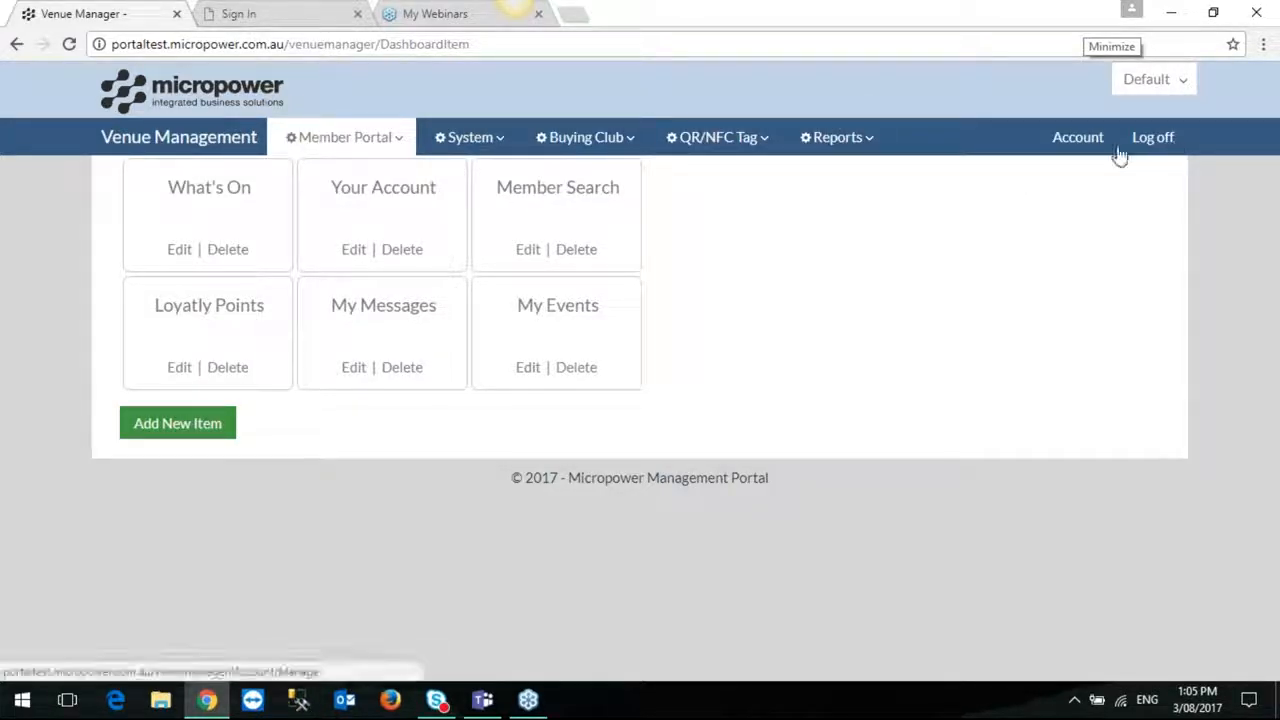
left_click(1182, 82)
left_click(1145, 225)
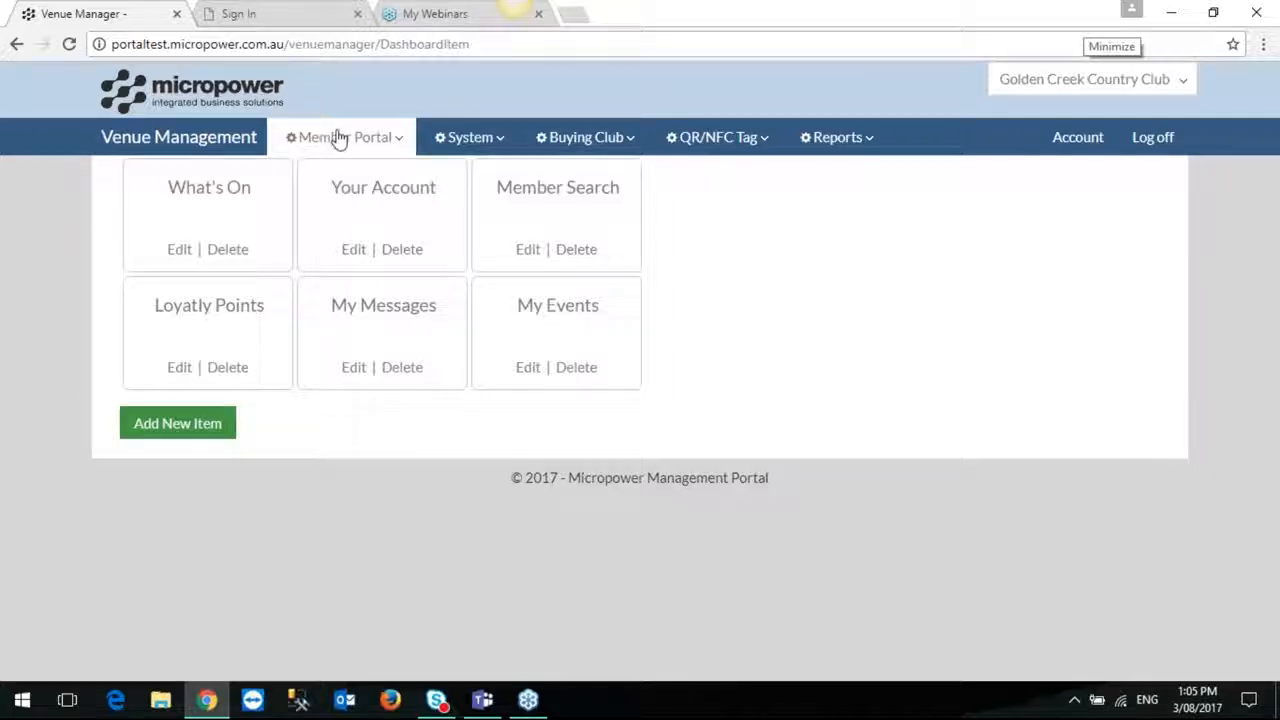
left_click(288, 16)
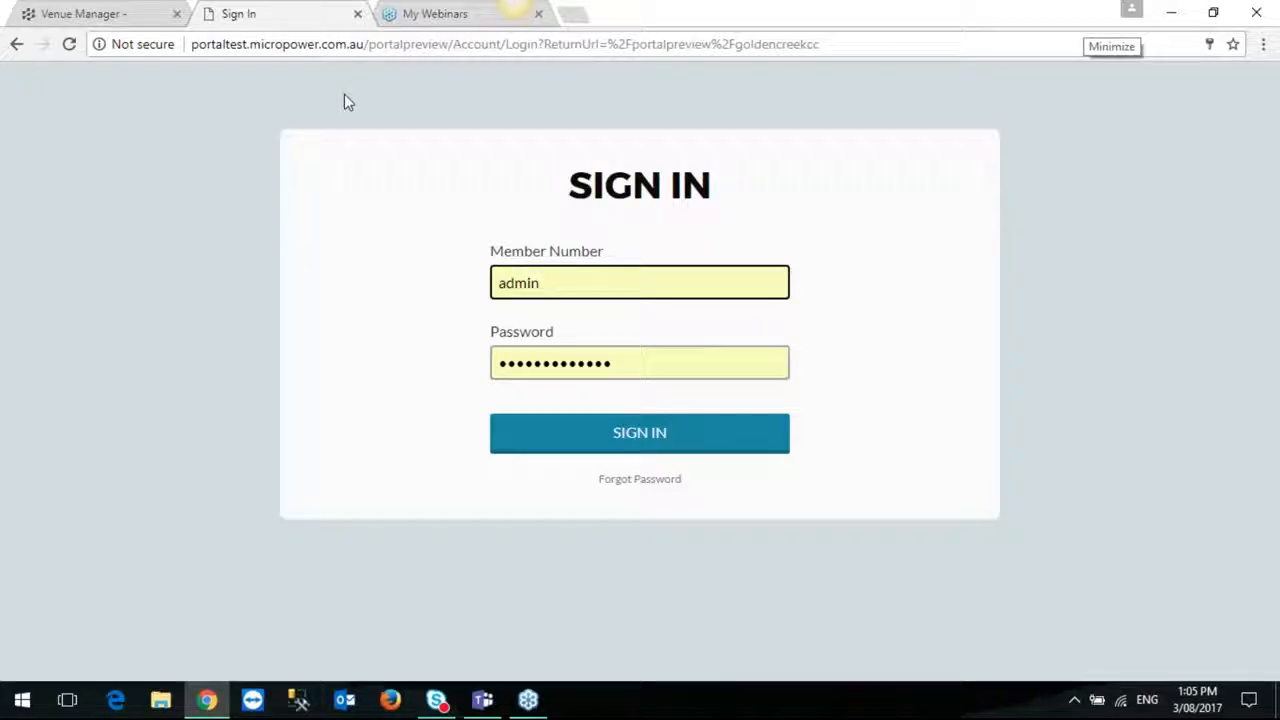
left_click(68, 20)
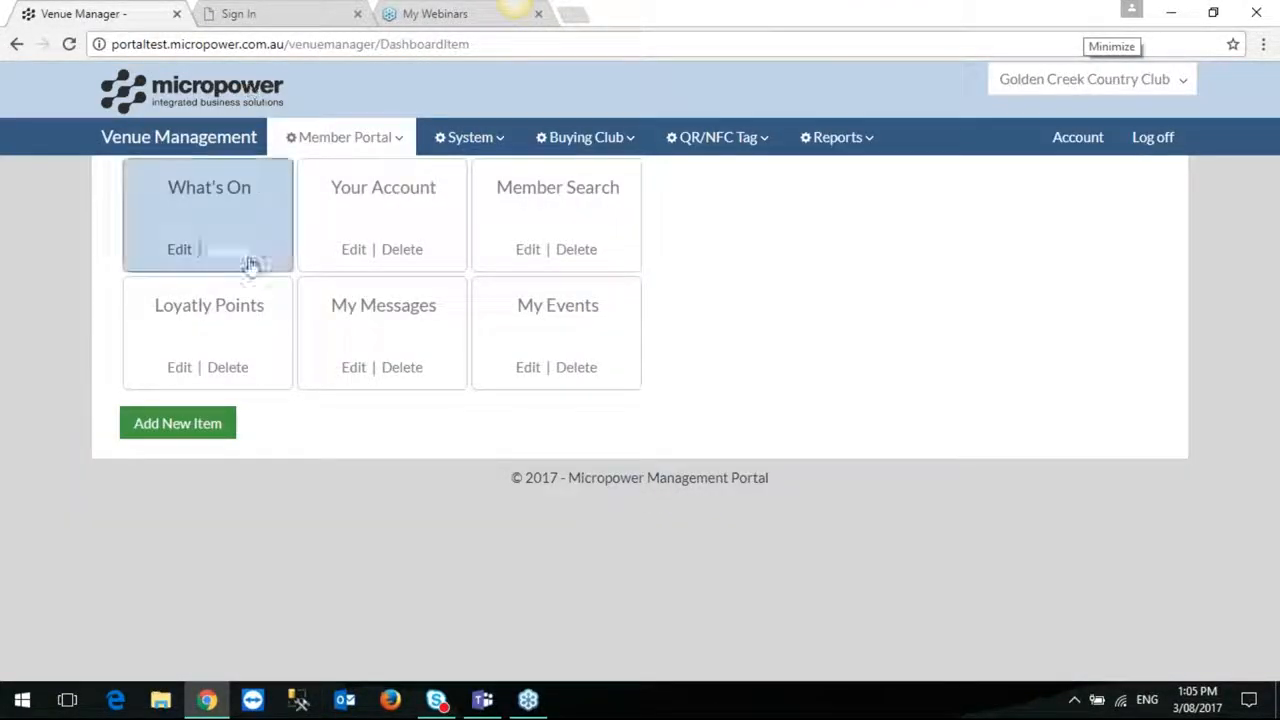
Replace admin with the member's number and enter the member's password on the Sign In form.
left_click(285, 17)
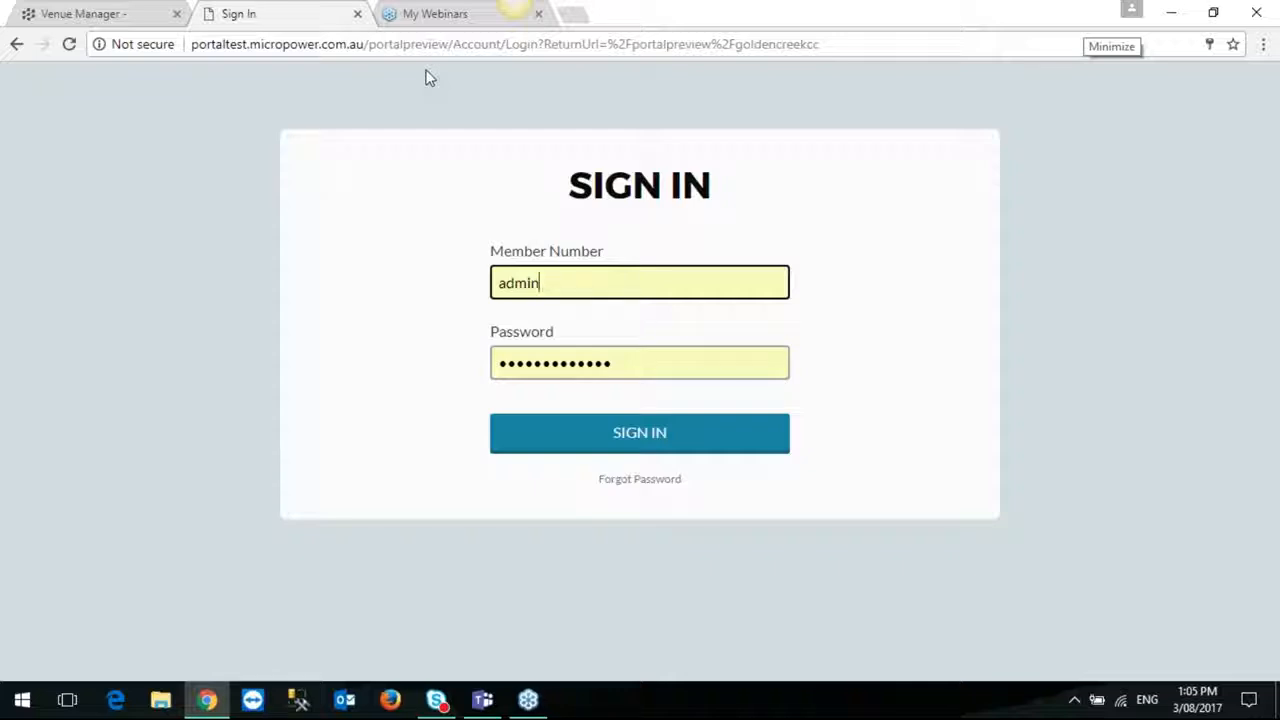
key("BackSpace")
key("BackSpace")
key("BackSpace")
key("BackSpace")
key("BackSpace")
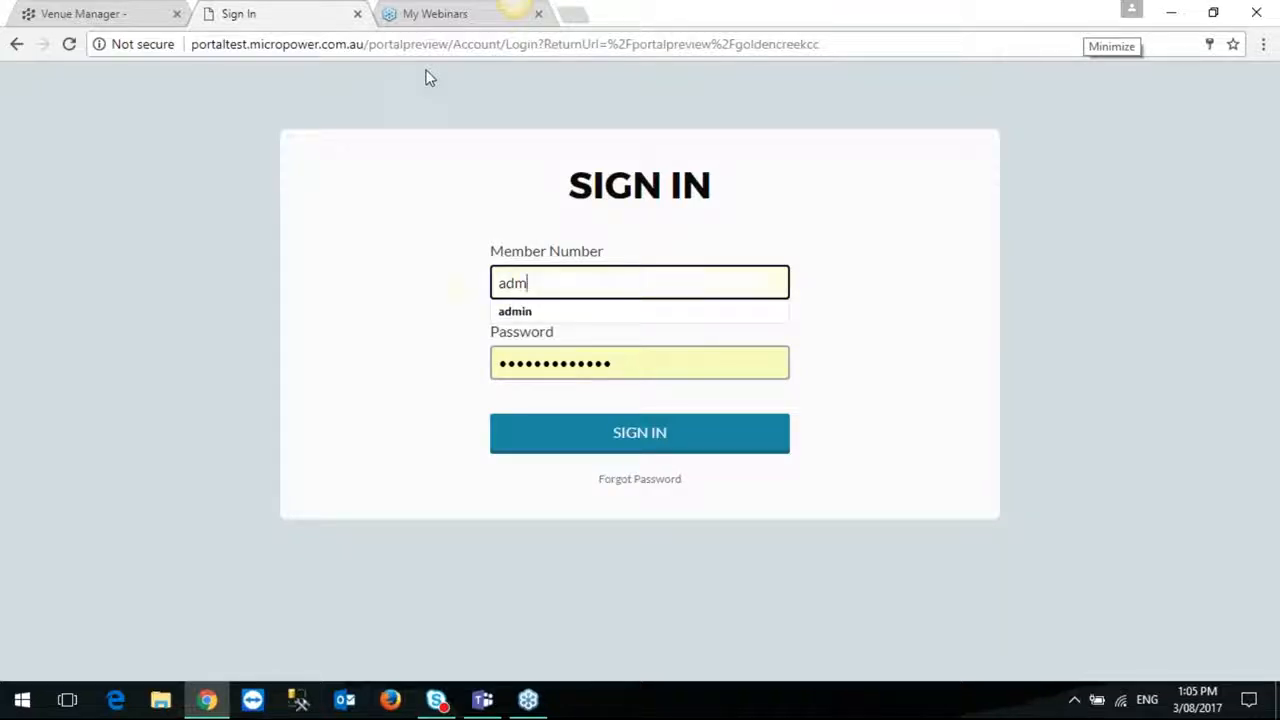
type("1215")
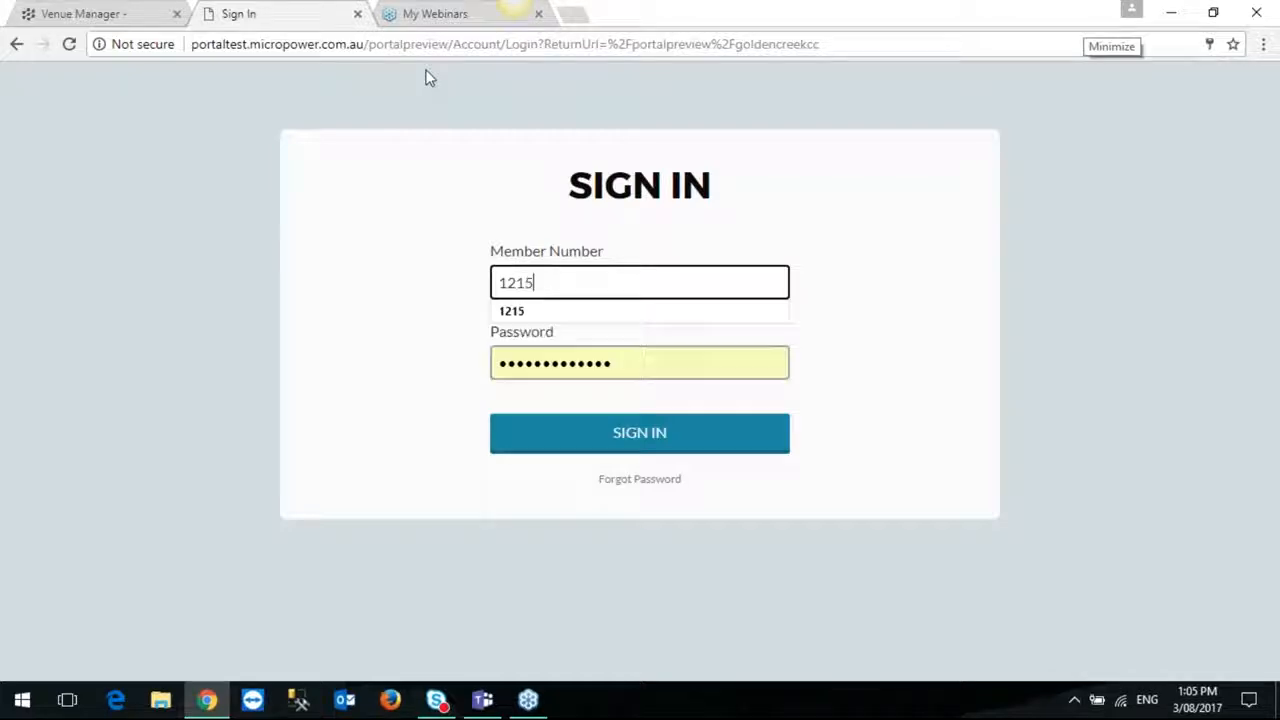
key("Tab")
type("••••")
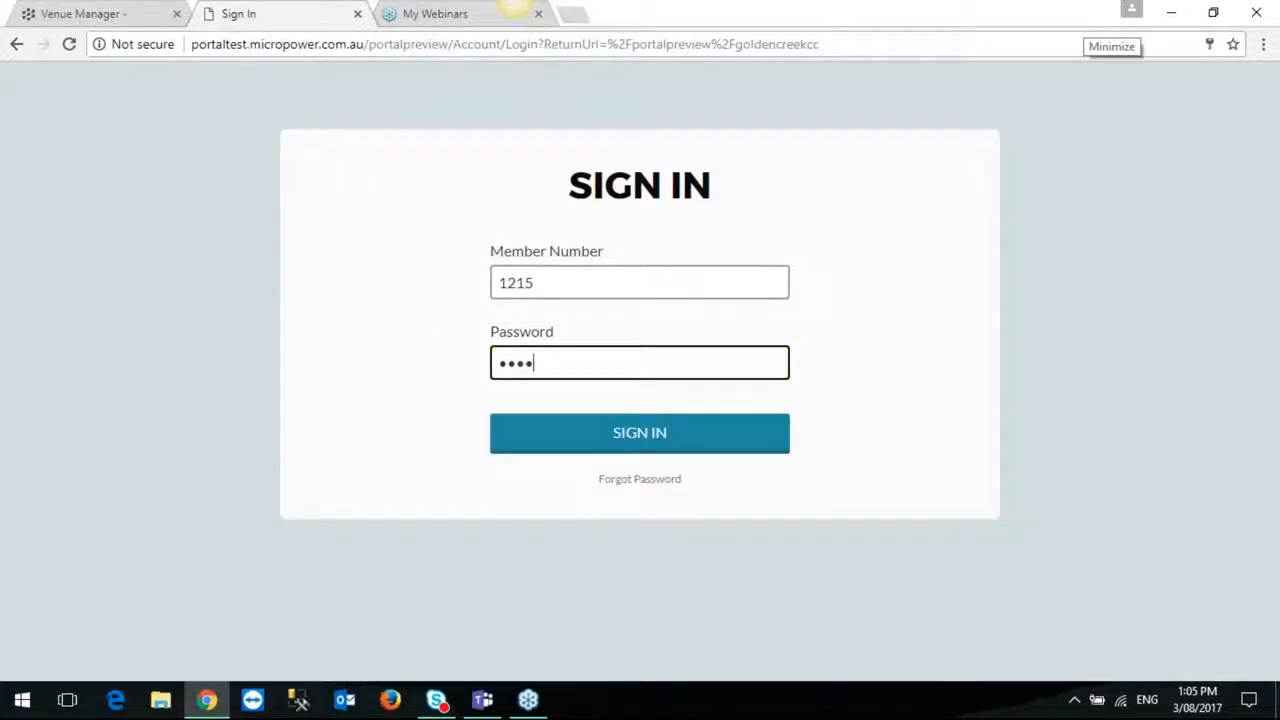
left_click(572, 14)
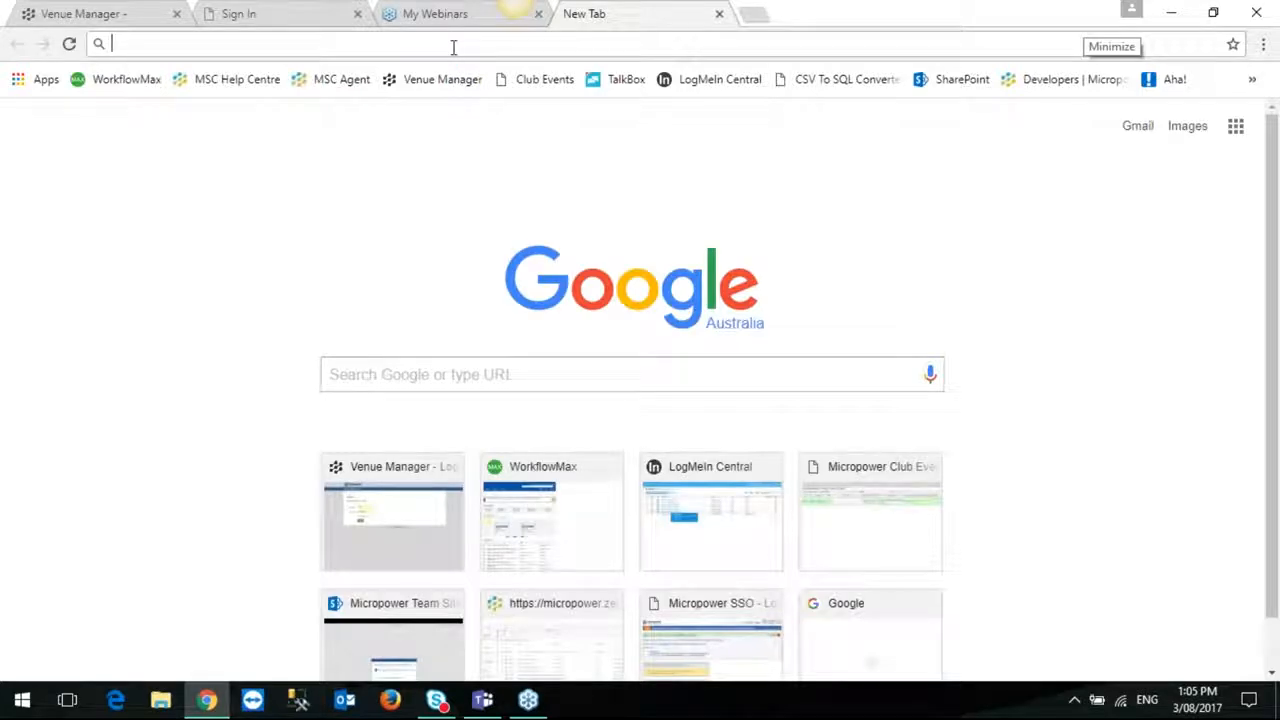
Type the portalpreview.micropower.com.au address in the new tab, then close that extra tab.
type("https://")
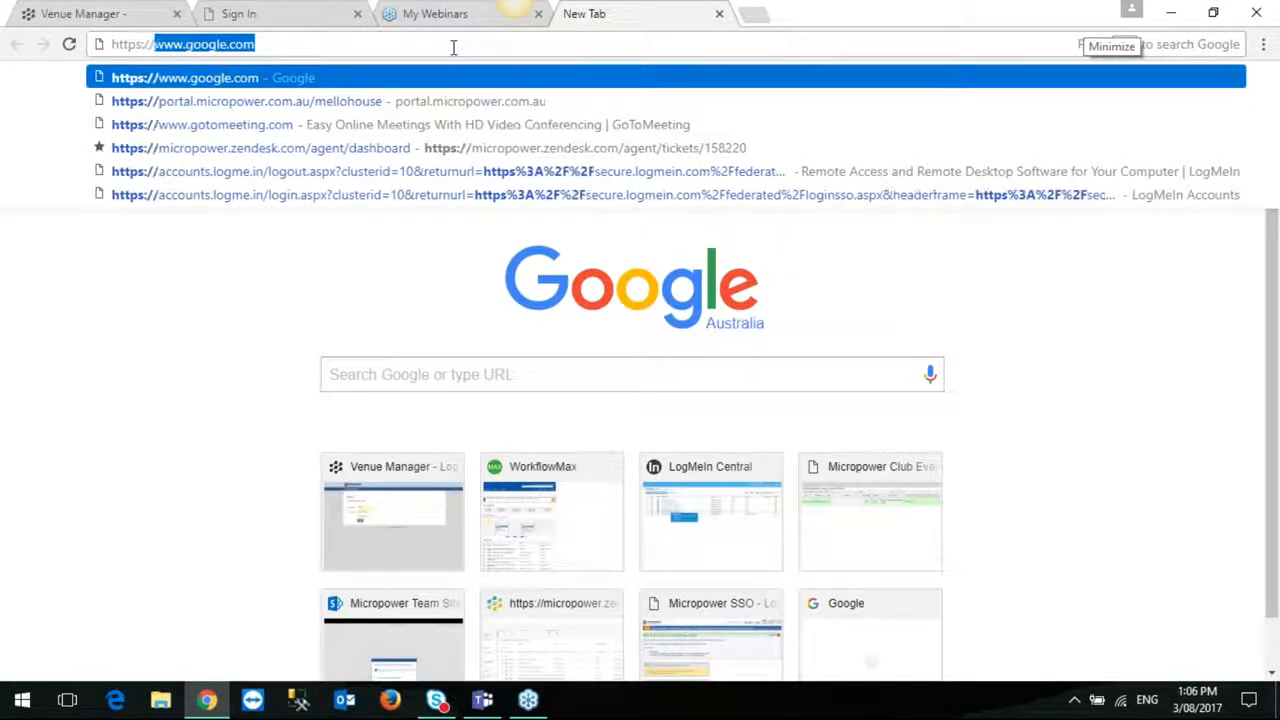
type("portalpreviw")
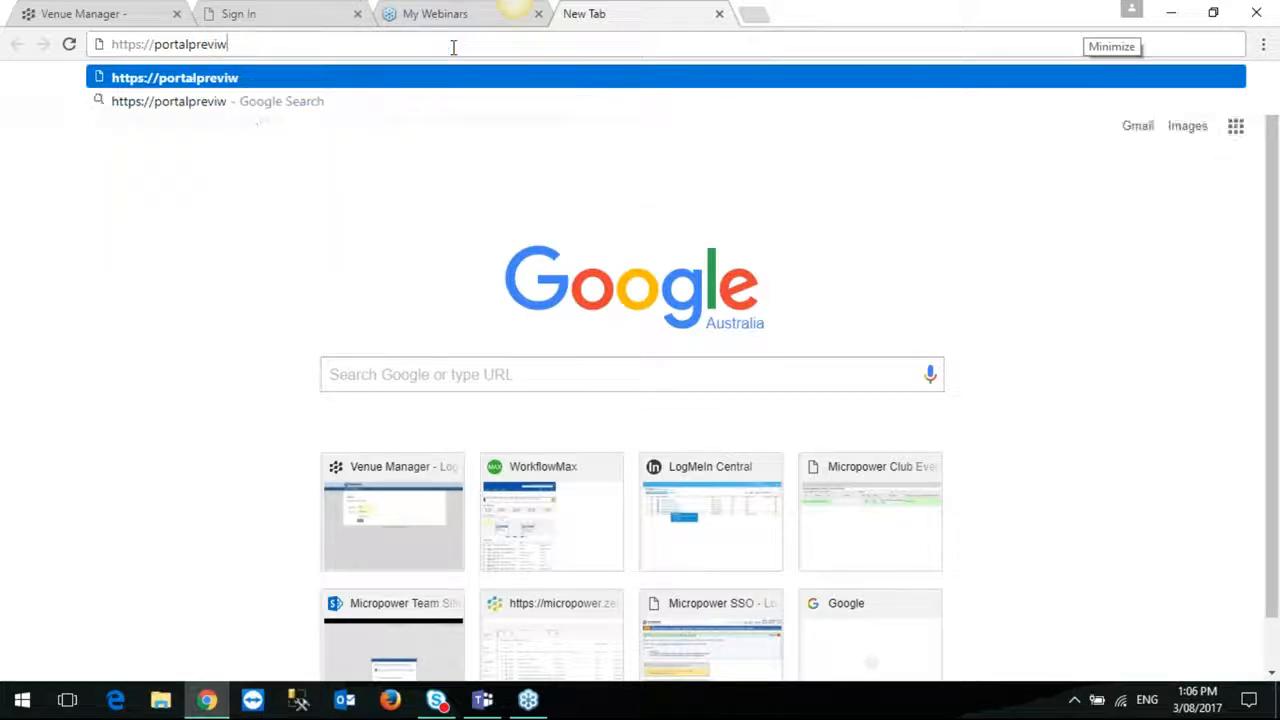
key("BackSpace")
type("ew.micropower")
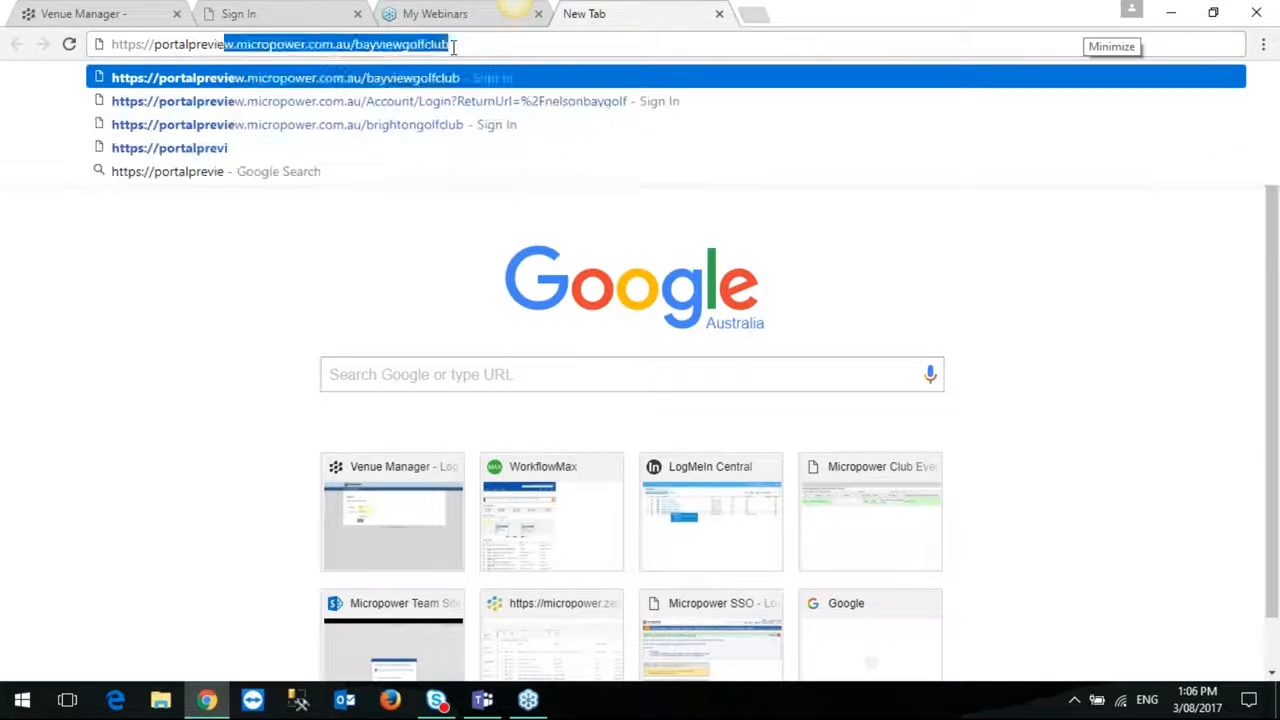
type(".com.au")
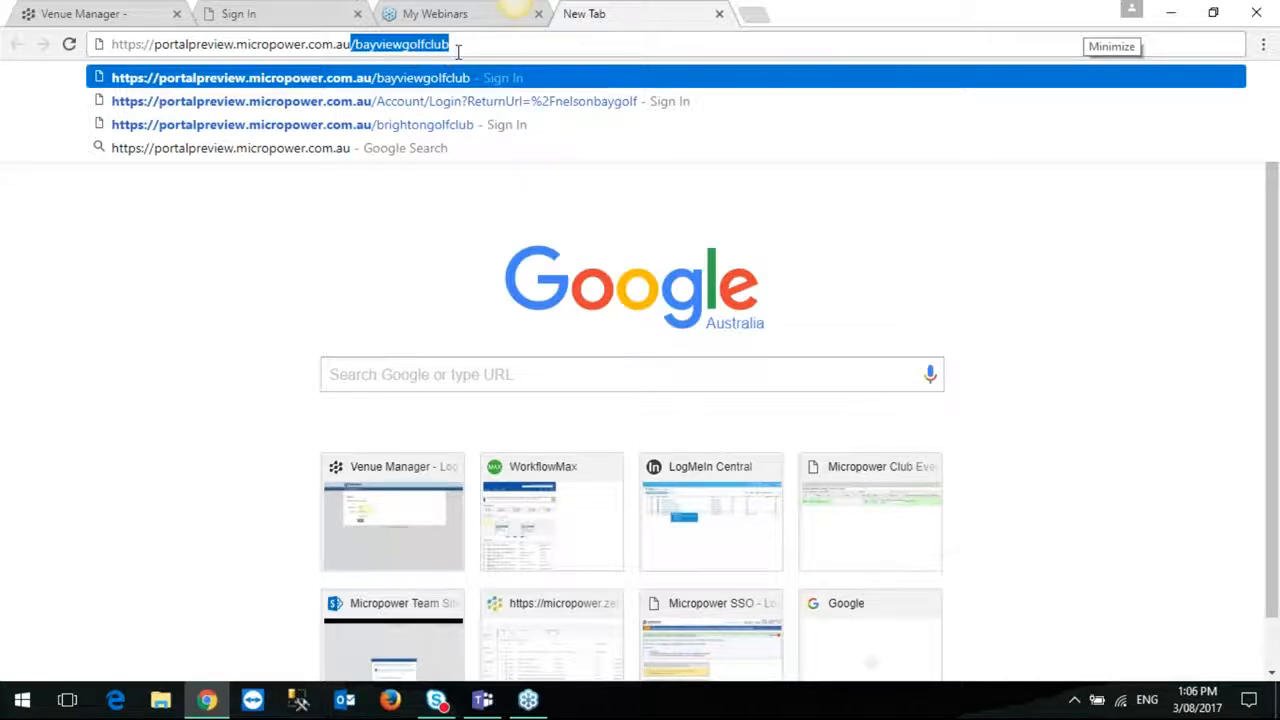
left_click_drag(458, 44, 355, 44)
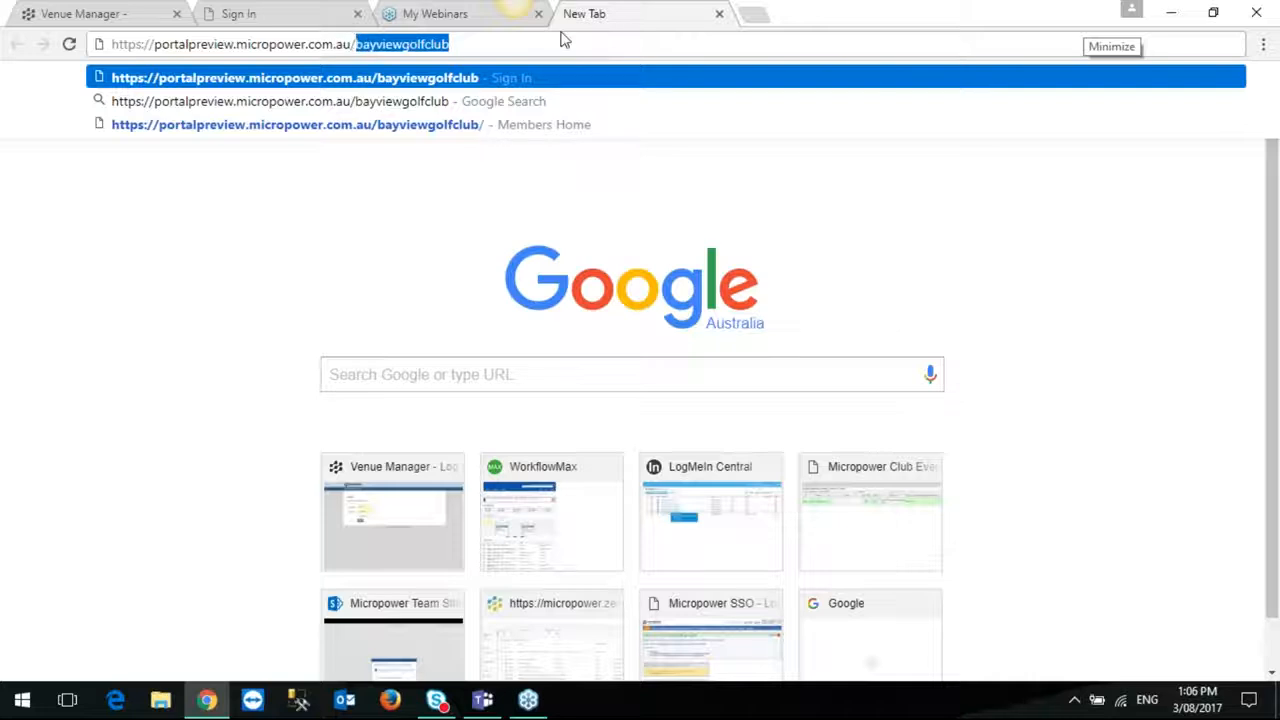
left_click(719, 14)
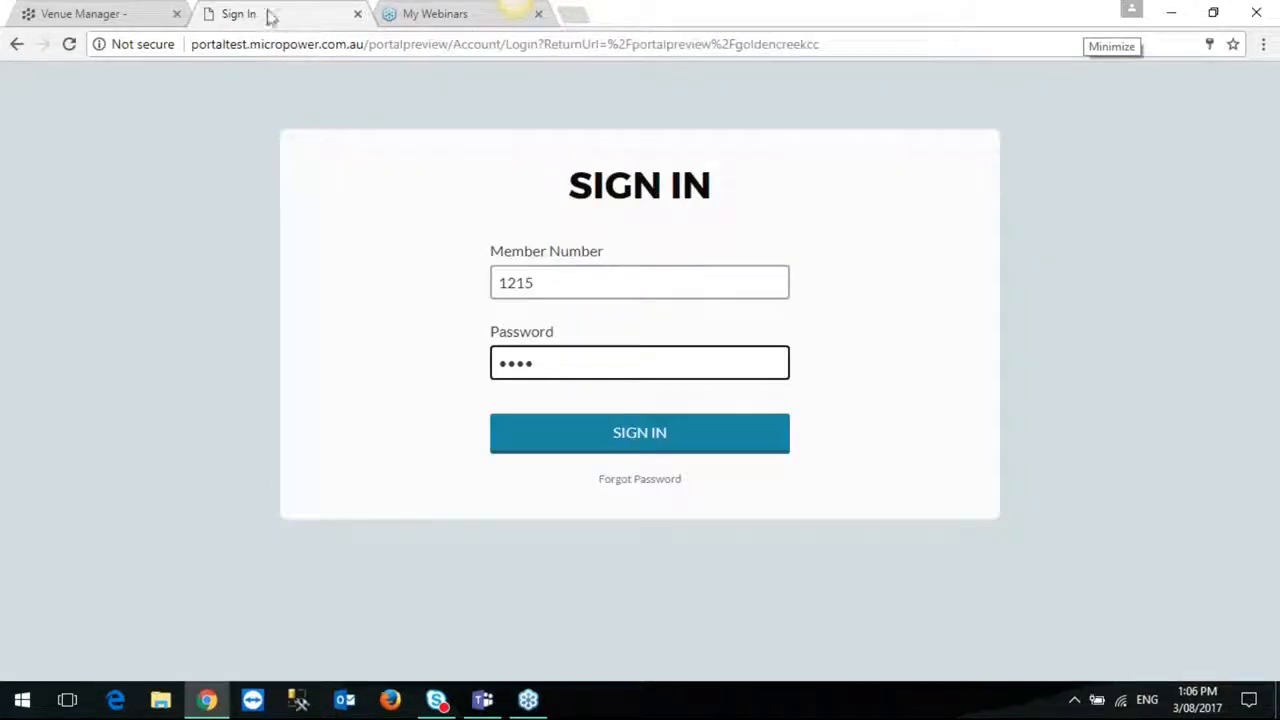
Select the sign-in page's address, then return to the Venue Manager dashboard tab.
left_click_drag(191, 44, 300, 44)
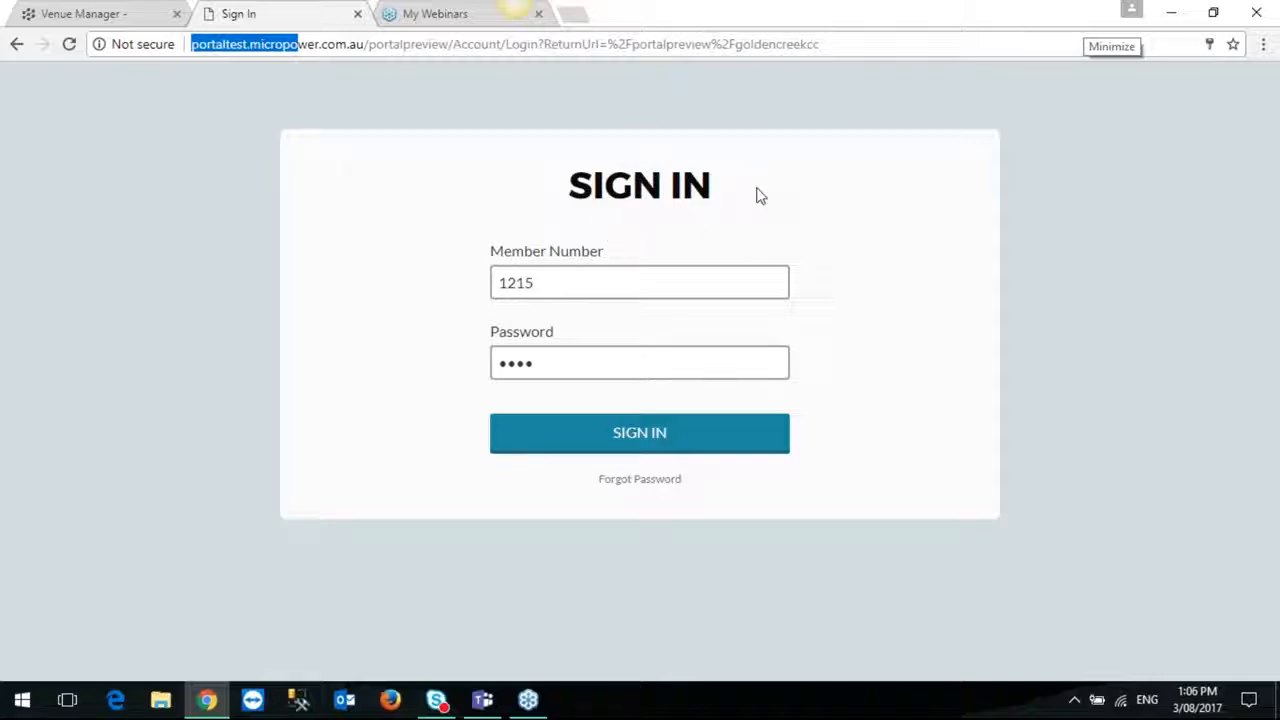
left_click(80, 17)
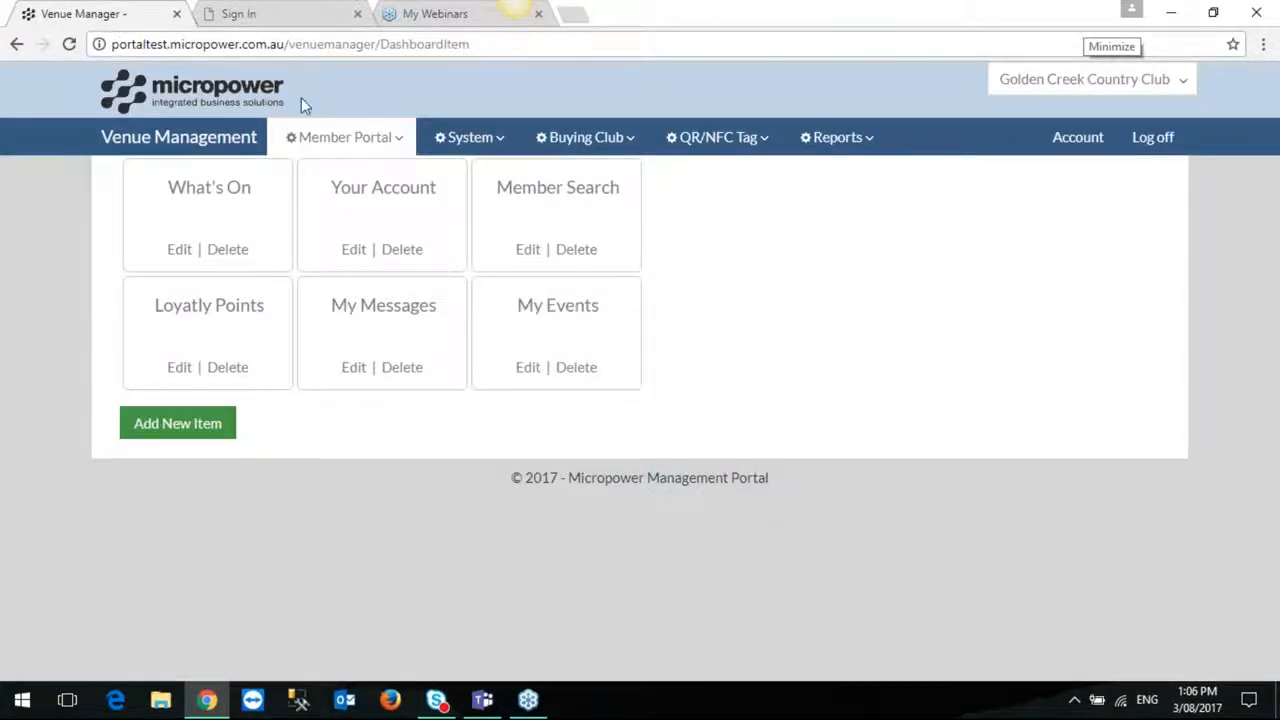
Open Member Portal > Logon Page and scroll to the Logo and Welcome Text sections.
left_click(335, 137)
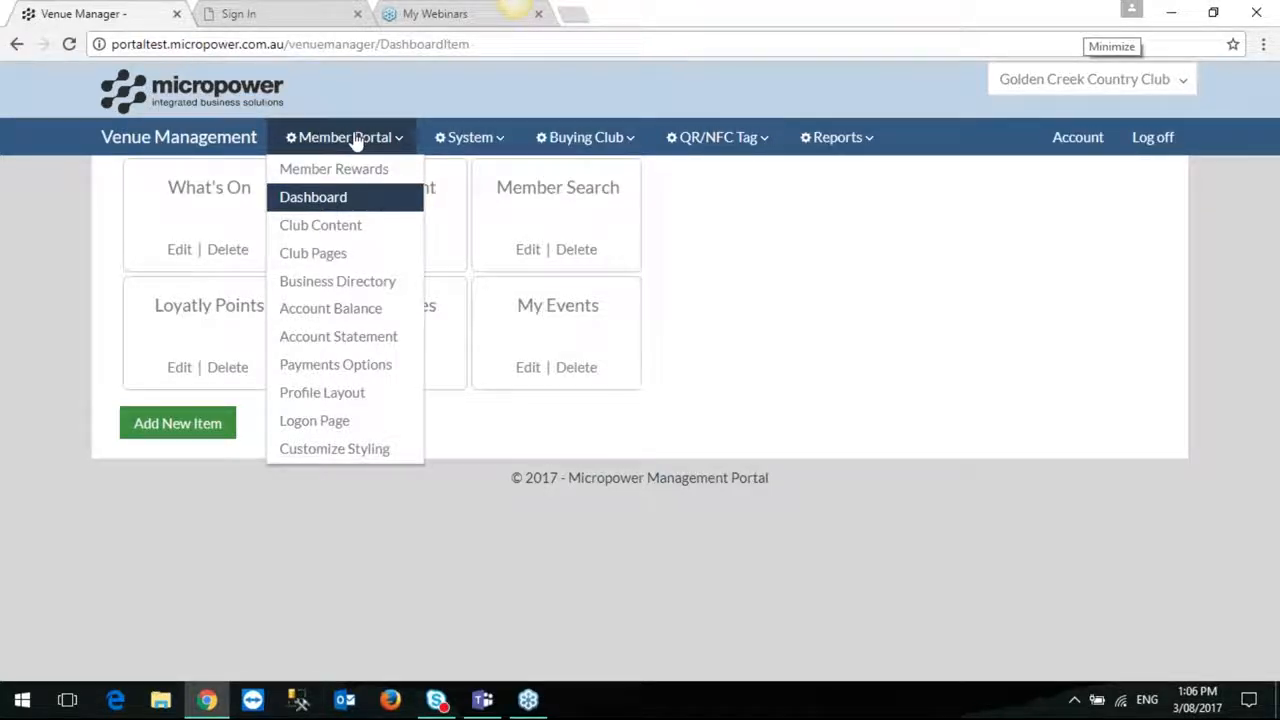
left_click(350, 425)
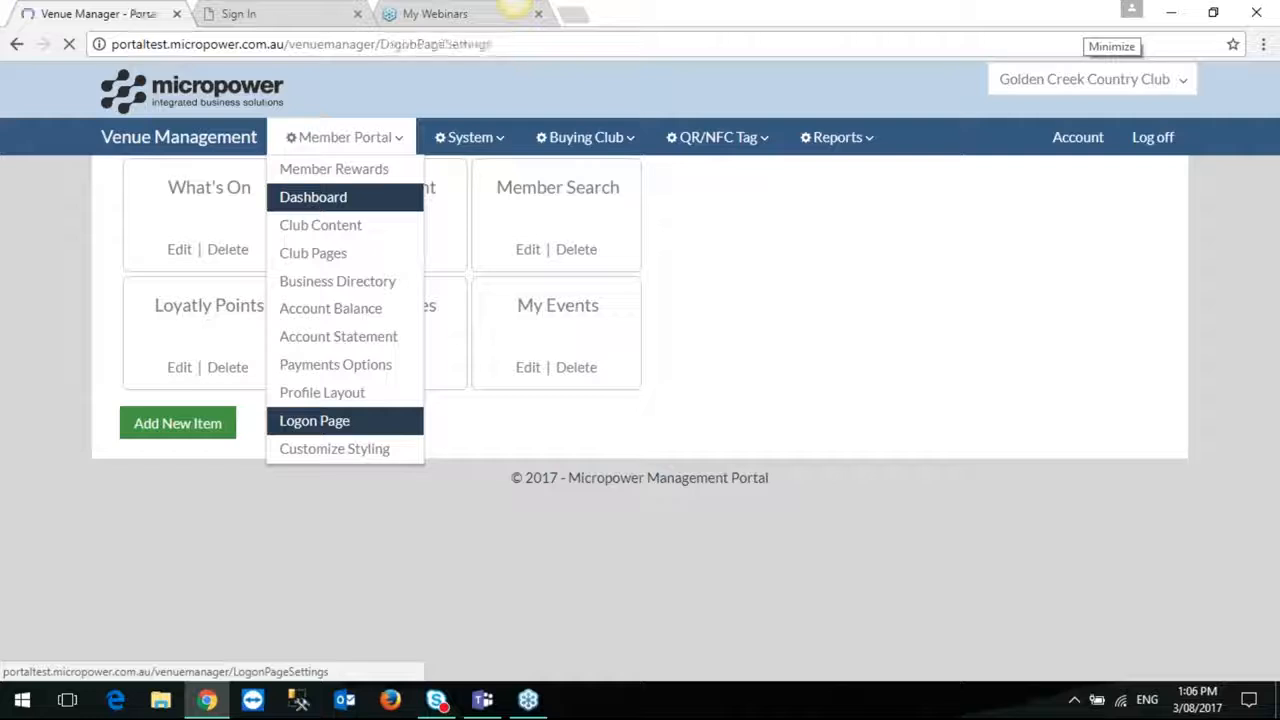
scroll(553, 406, "down", 3)
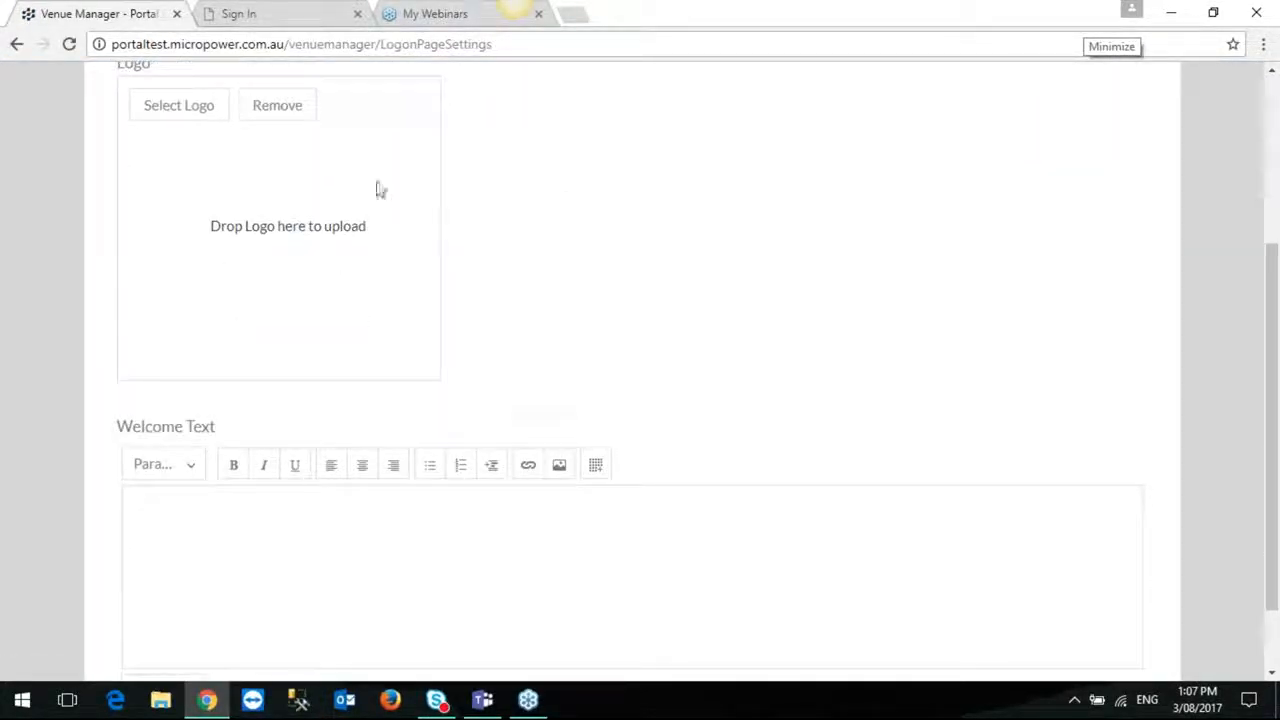
Choose 1_YourLogoHere.jpg with Select Logo and upload it as the hexagon logon-page logo.
left_click(180, 105)
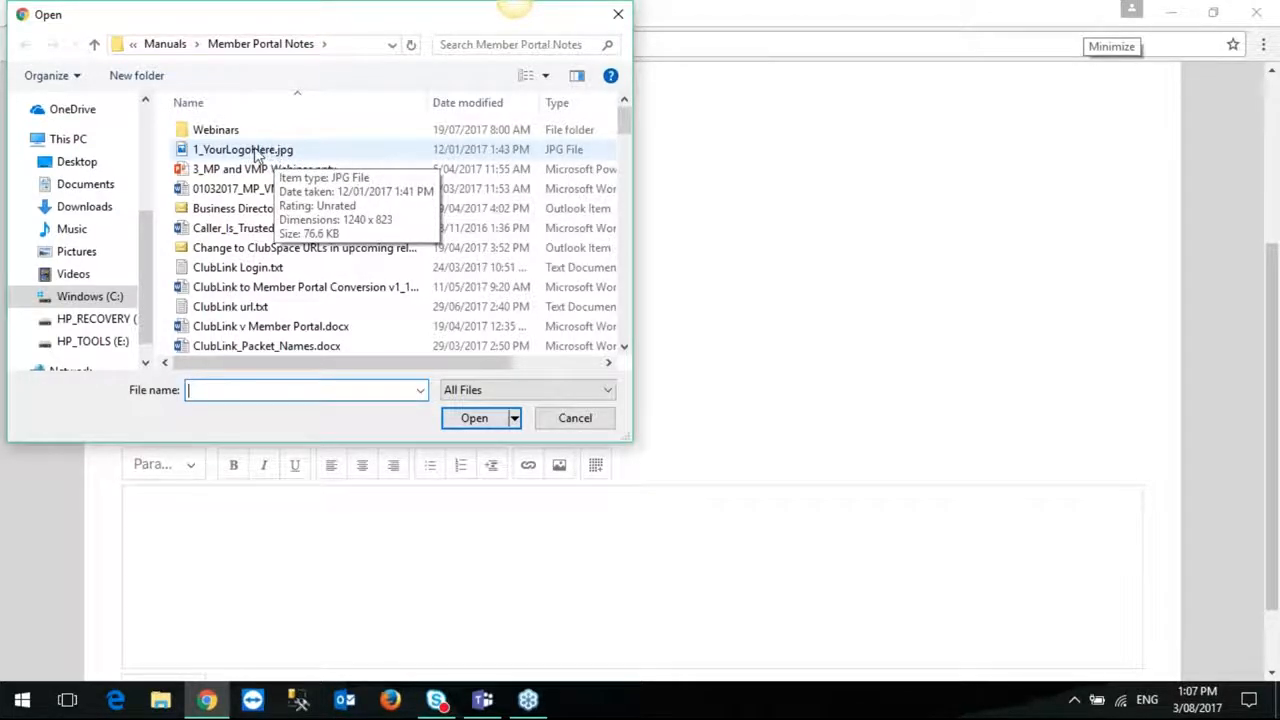
left_click(255, 152)
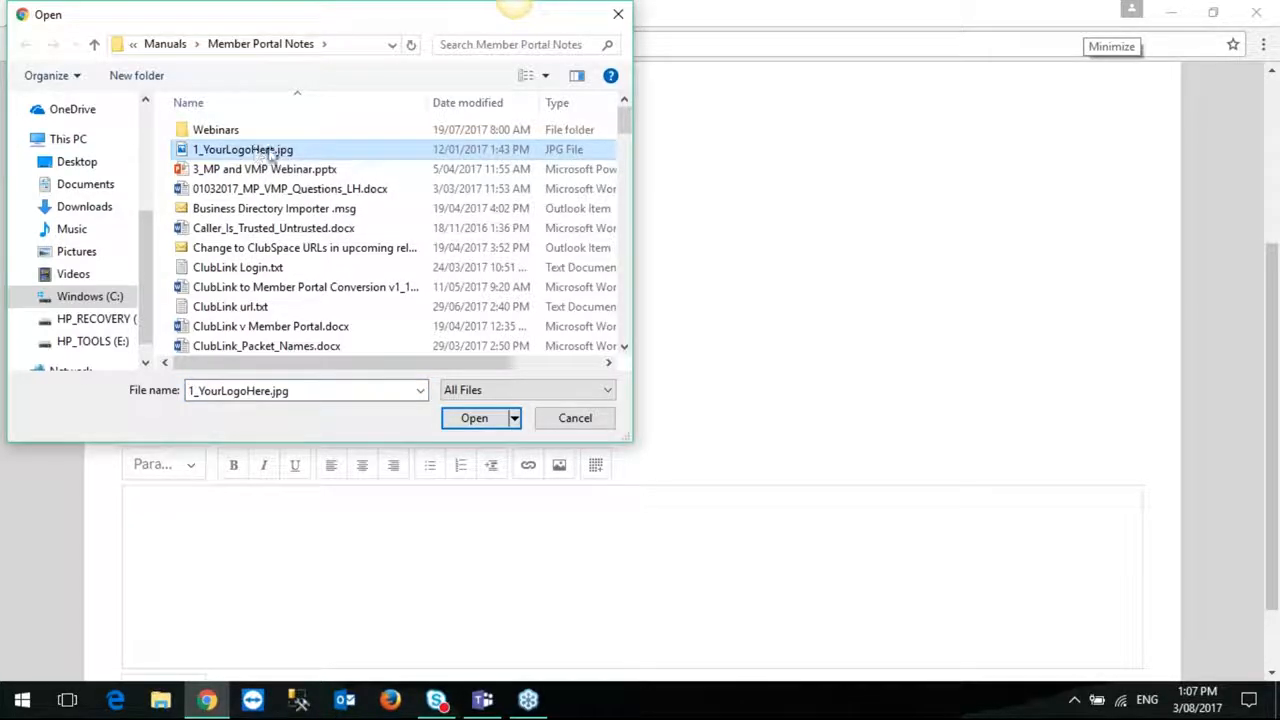
left_click(478, 419)
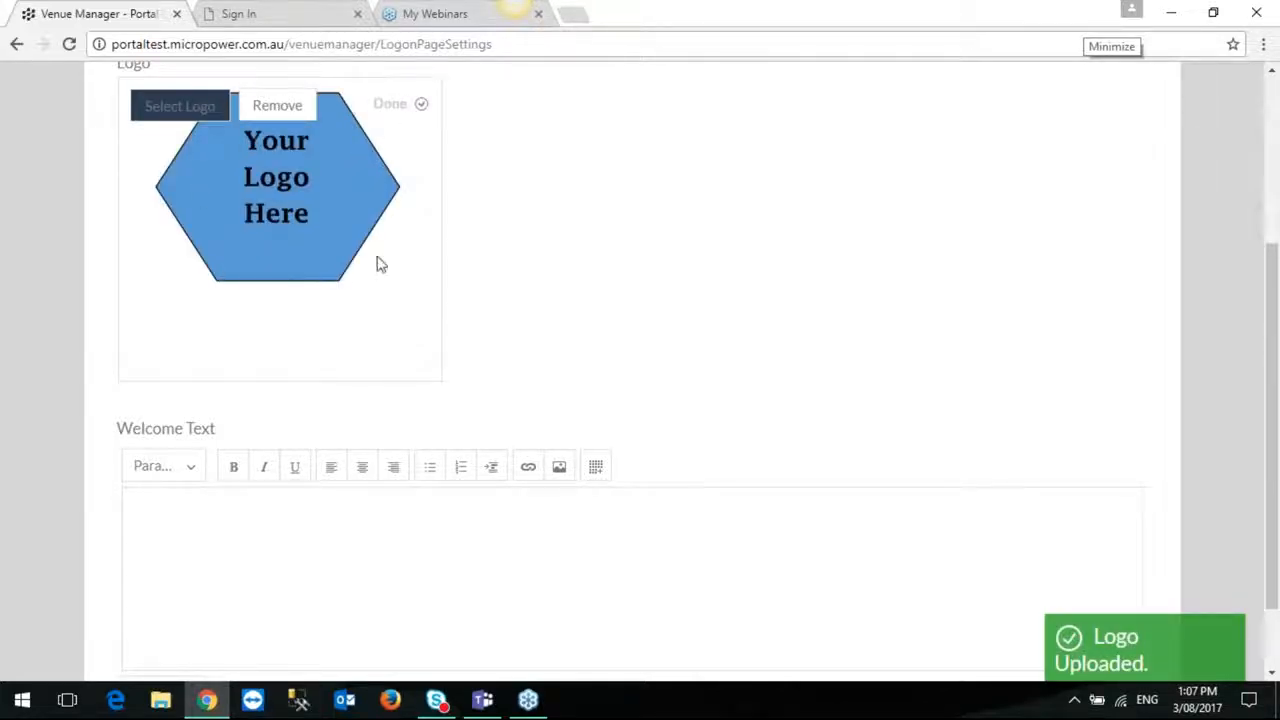
scroll(357, 191, "up", 1)
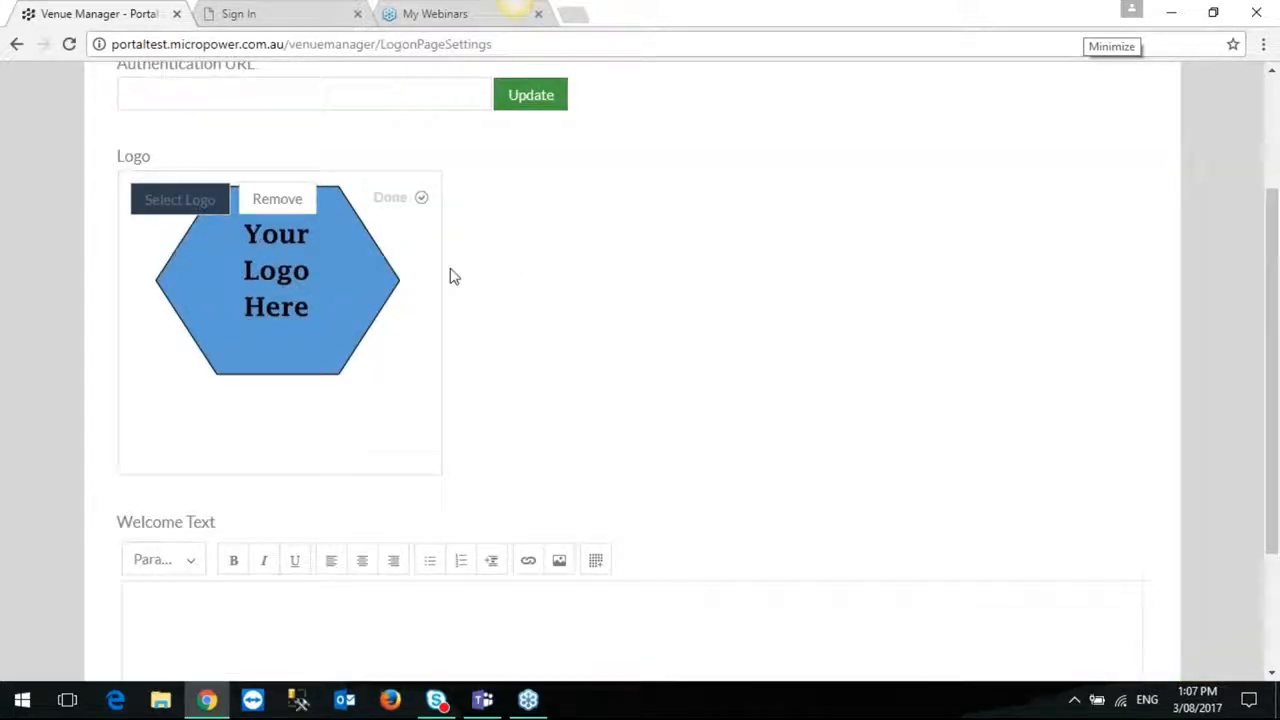
Reload the member Sign In tab to show the new logo, then return to Venue Manager.
left_click(284, 18)
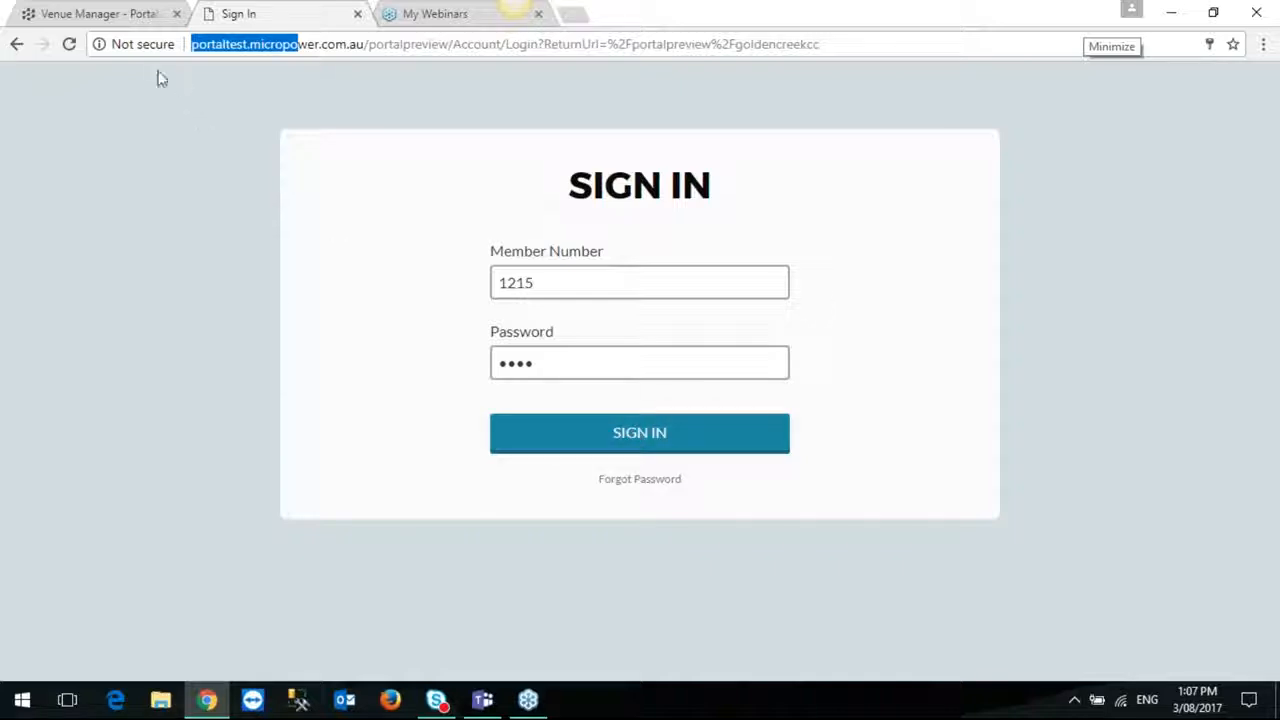
left_click(69, 45)
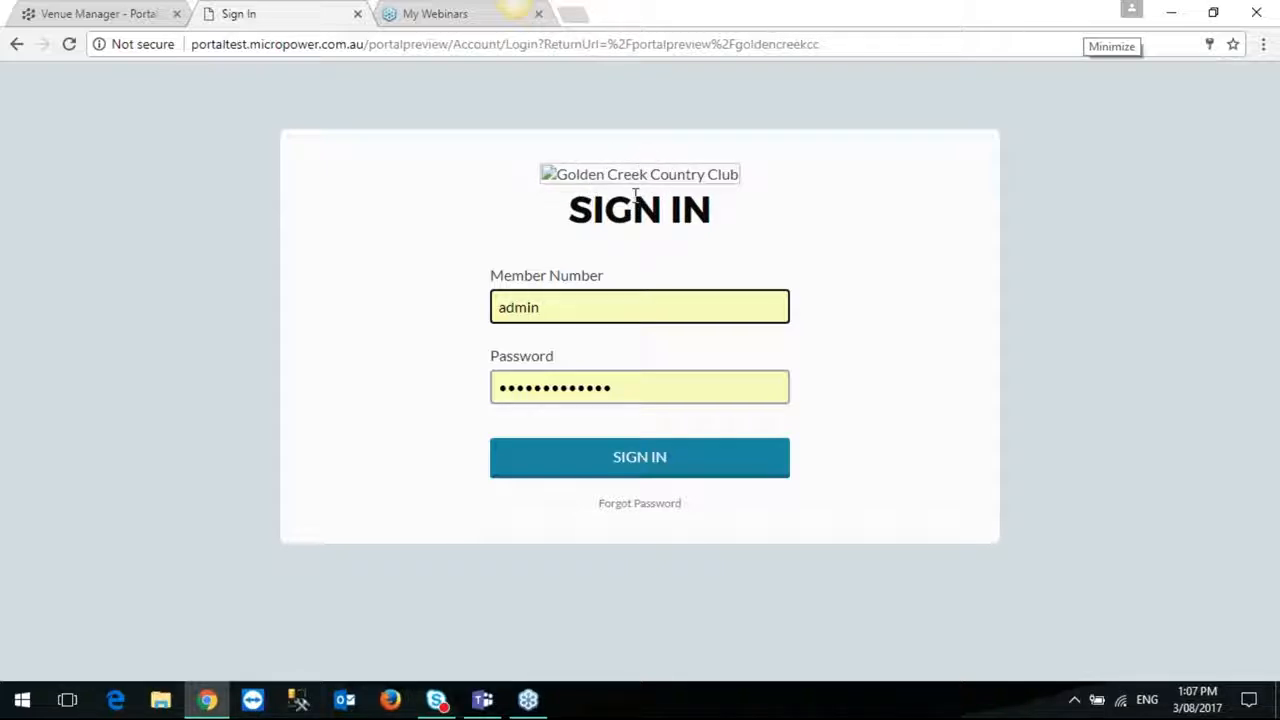
left_click(95, 20)
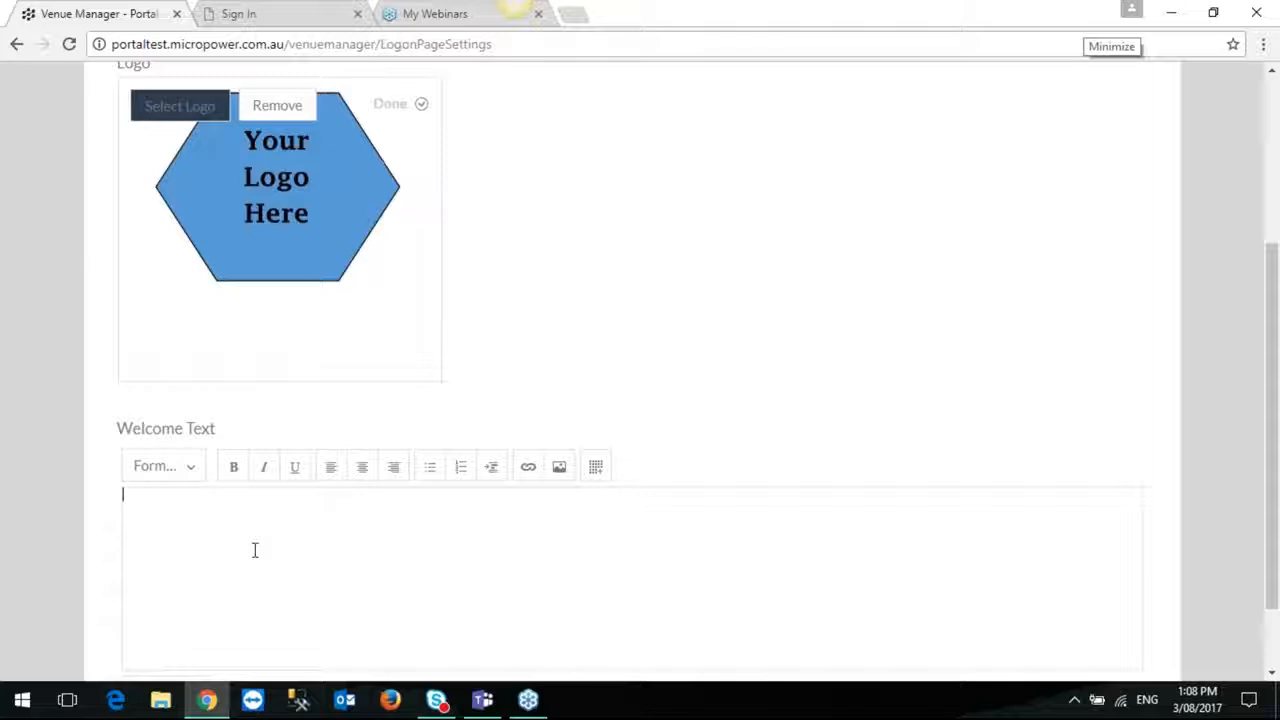
Enter 'Add some welcome text here...', bold 'welcome', centre the line, and save it.
type("d some welco")
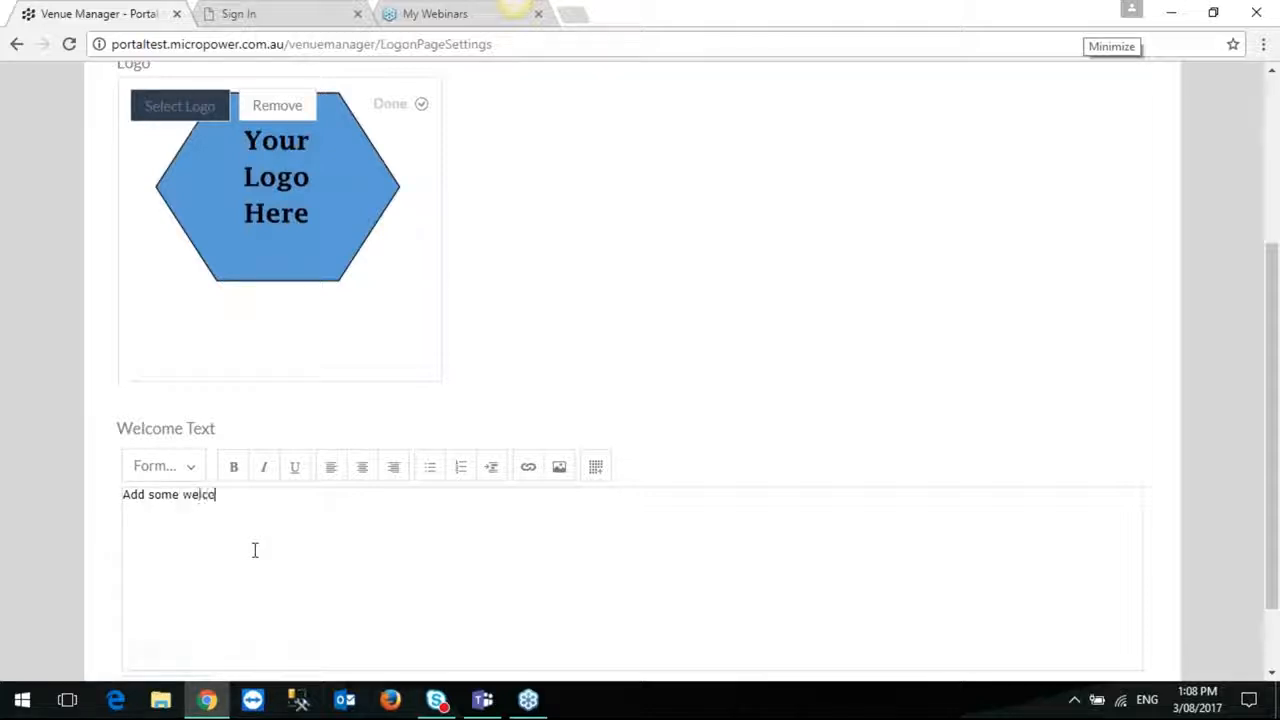
type("me tes")
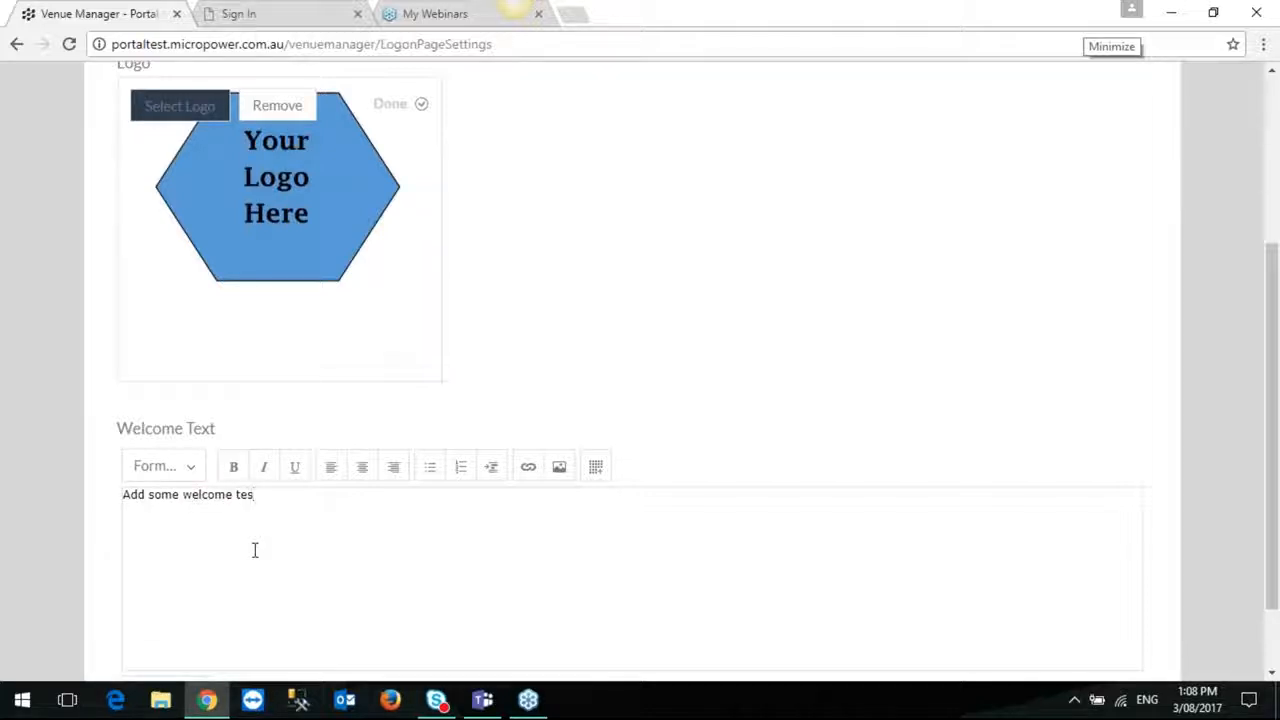
key("BackSpace")
type("xt here...")
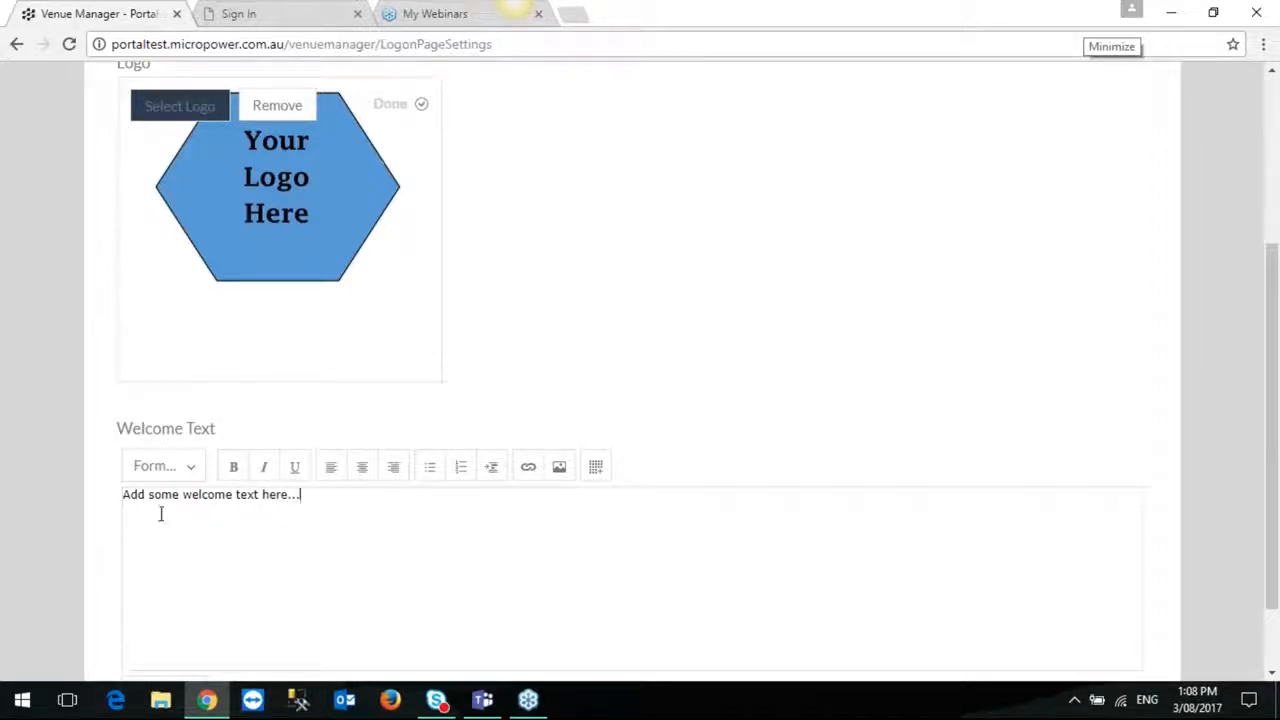
left_click_drag(183, 495, 232, 491)
left_click(233, 466)
left_click(124, 494)
left_click_drag(124, 494, 320, 494)
left_click(362, 467)
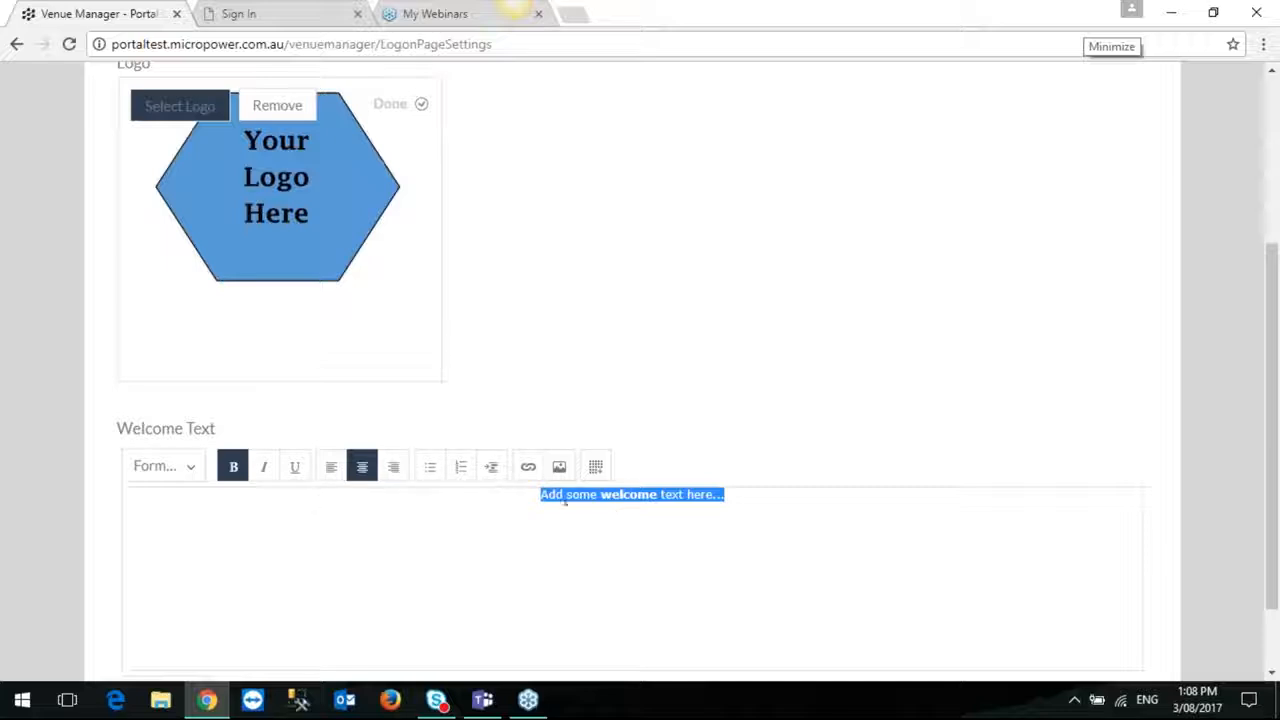
scroll(423, 317, "down", 2)
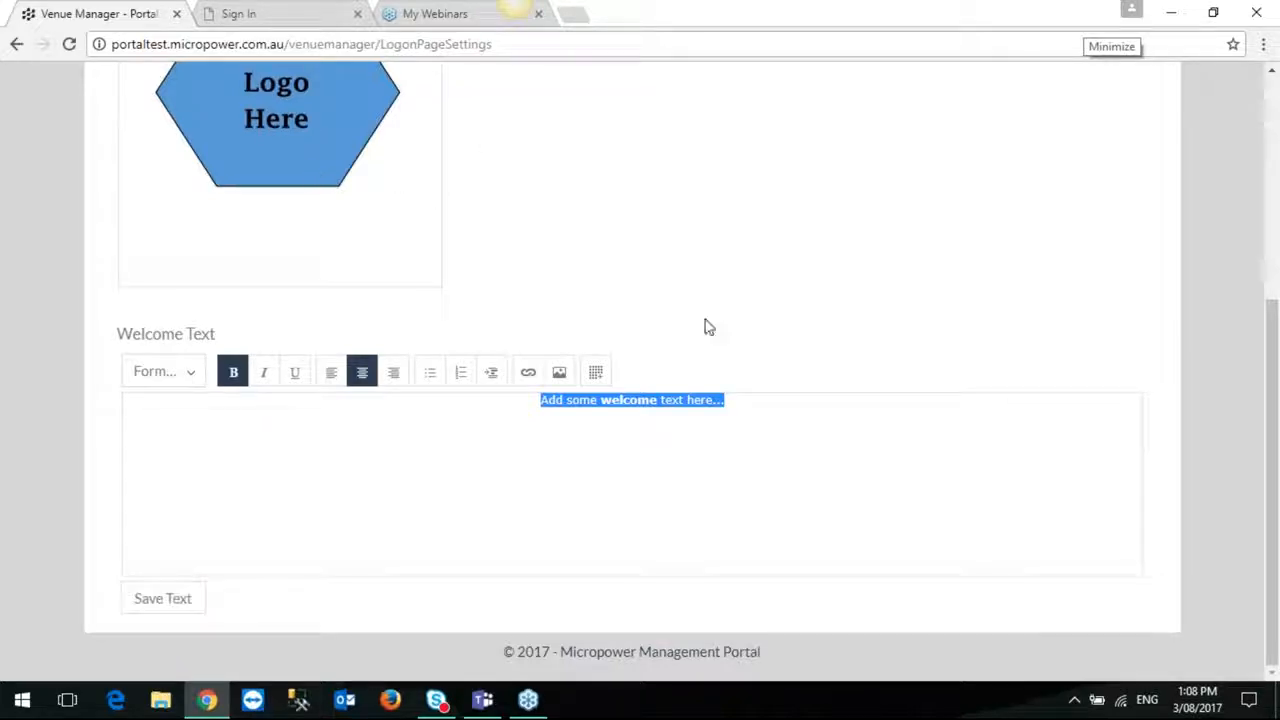
left_click(145, 604)
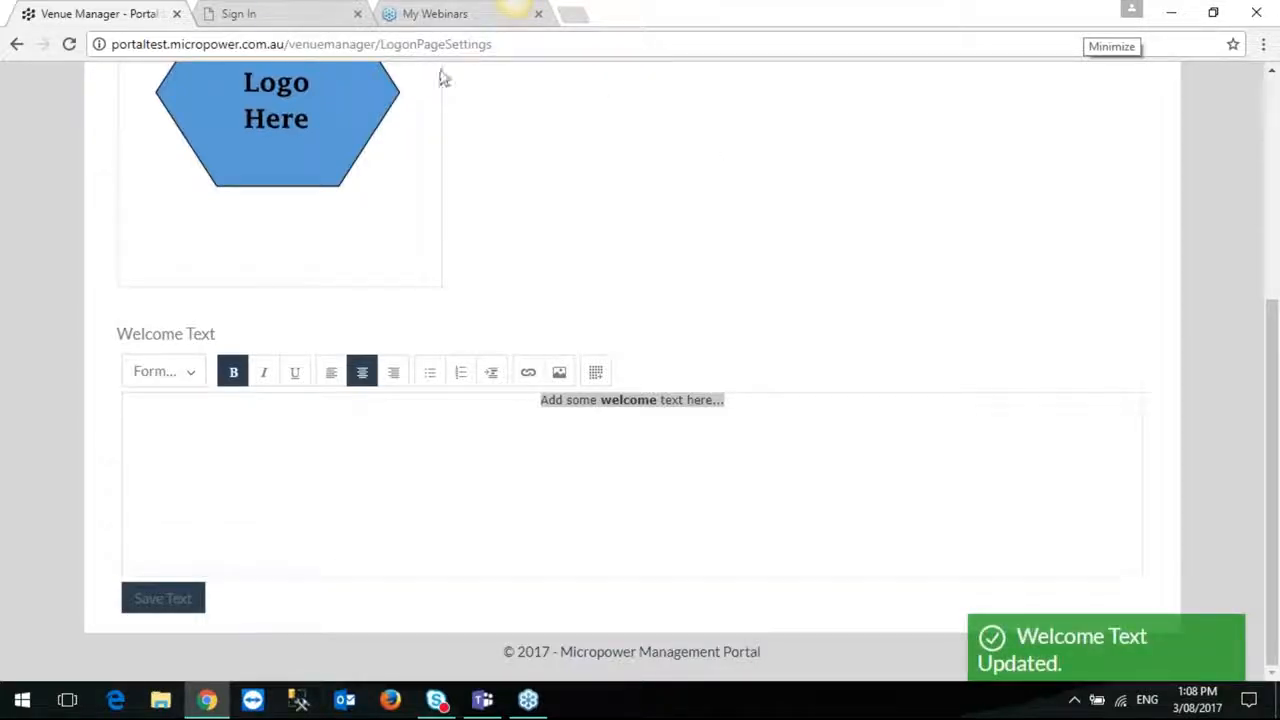
Reload the member sign-in page so the centred welcome text appears above the form.
left_click(282, 15)
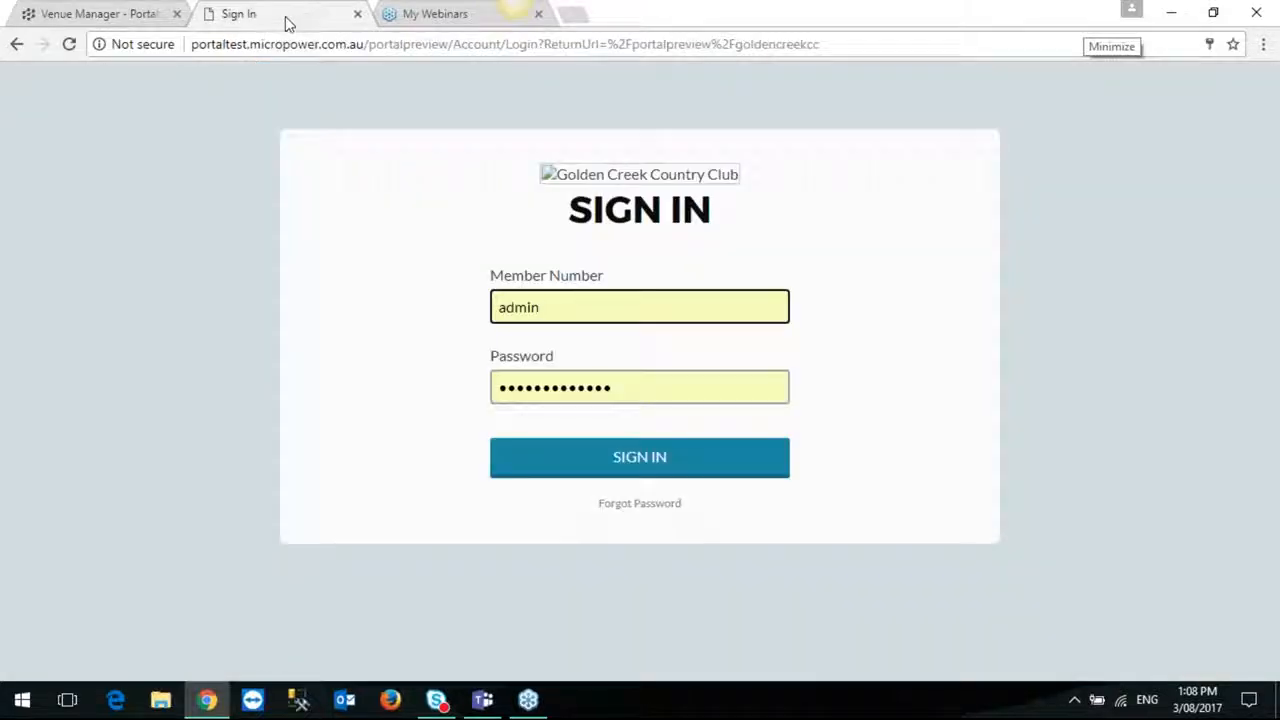
left_click(69, 44)
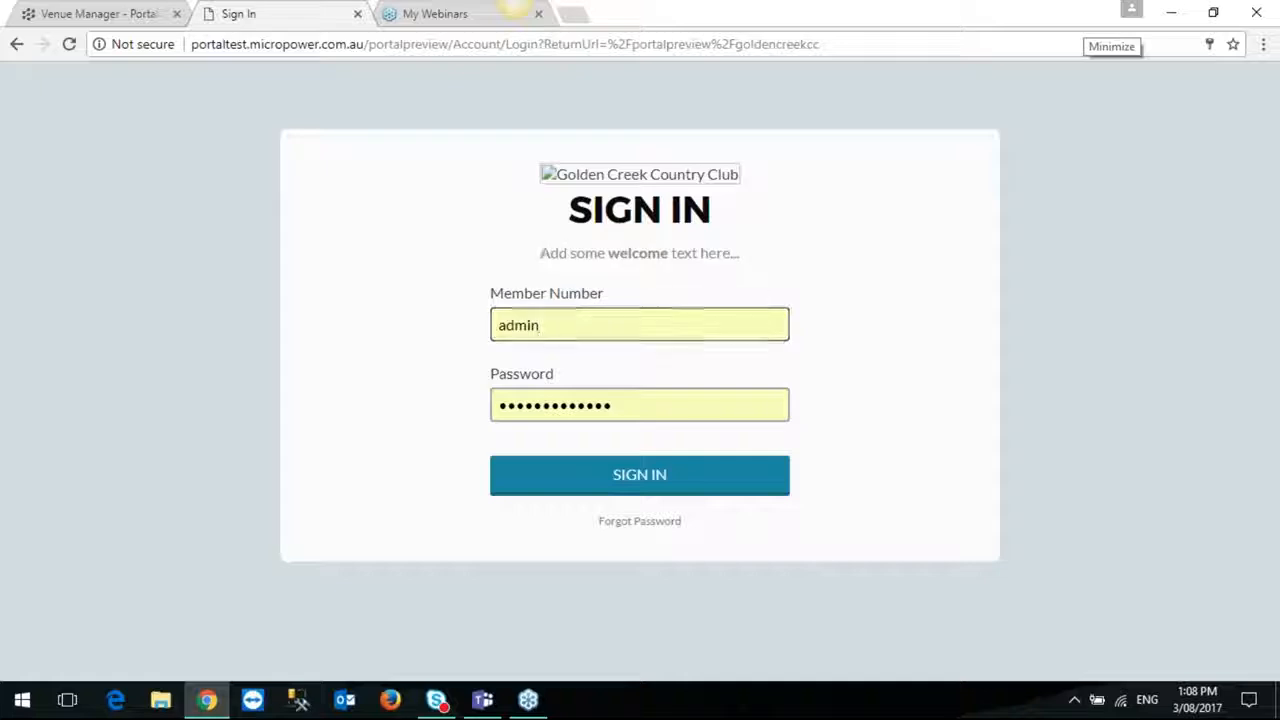
left_click_drag(541, 252, 741, 252)
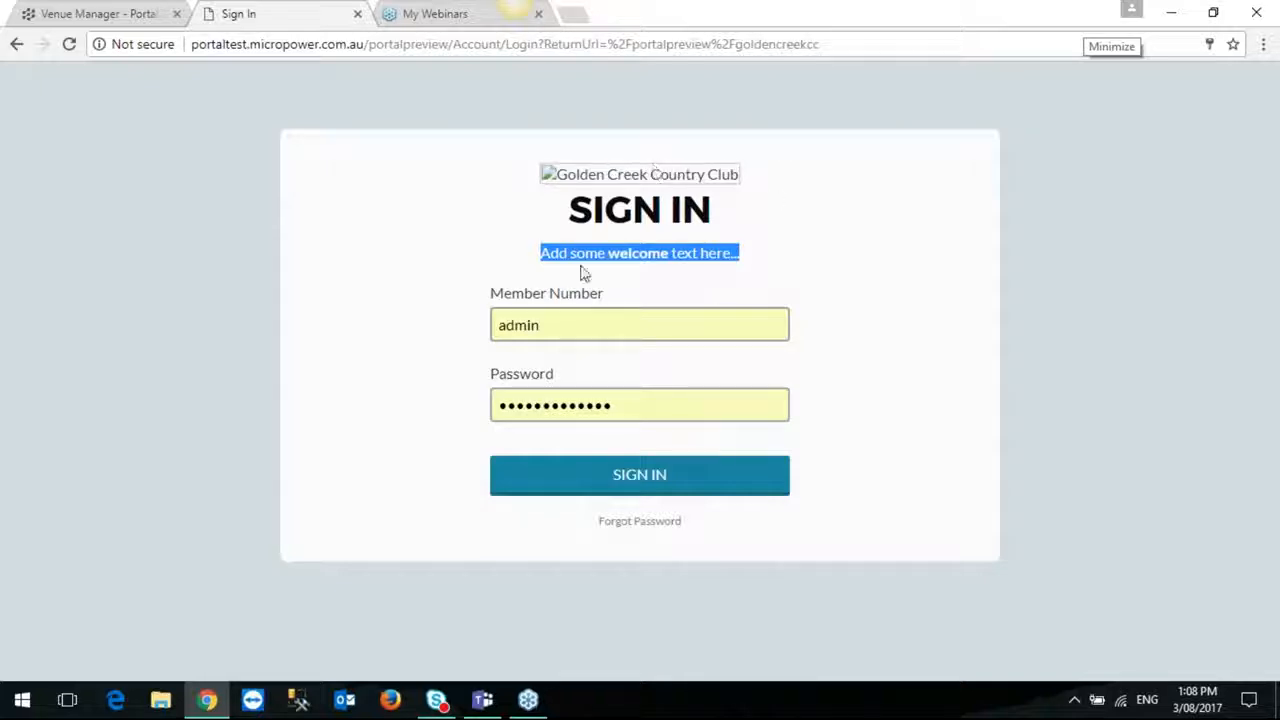
left_click(755, 260)
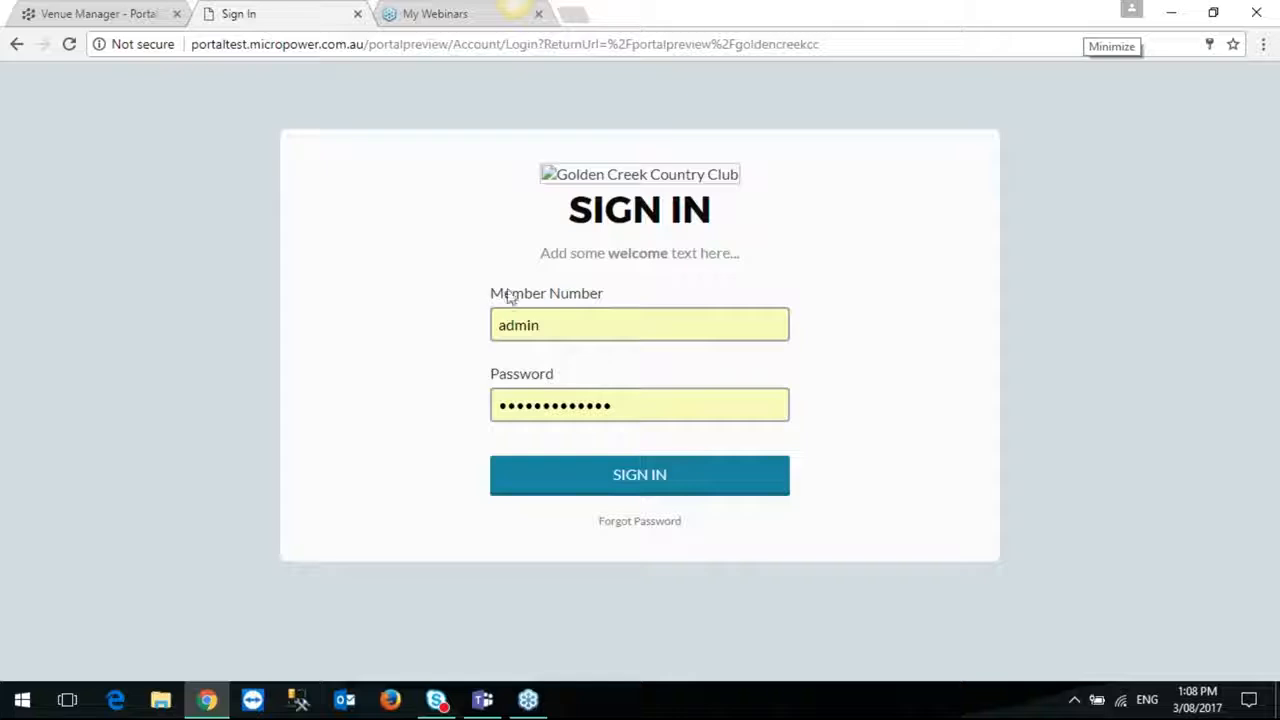
Select the current Member Number entry and dismiss the autofill suggestions.
double_click(505, 325)
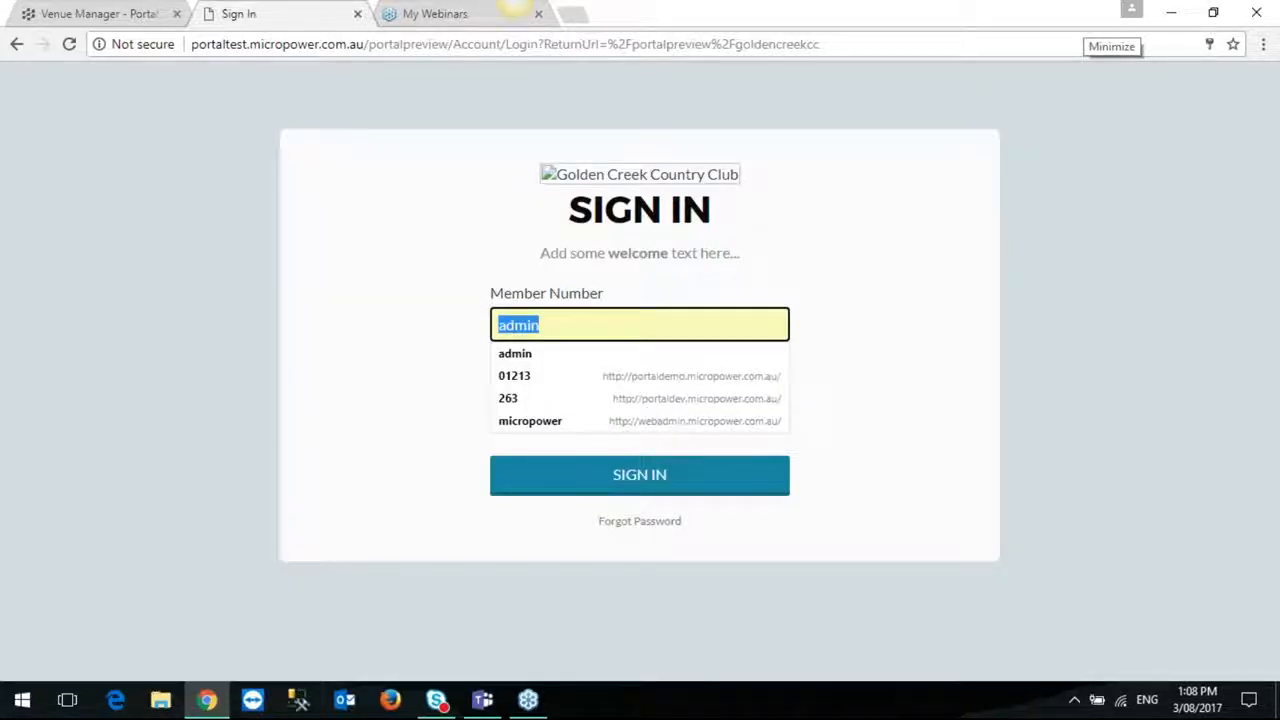
key("Down")
key("Return")
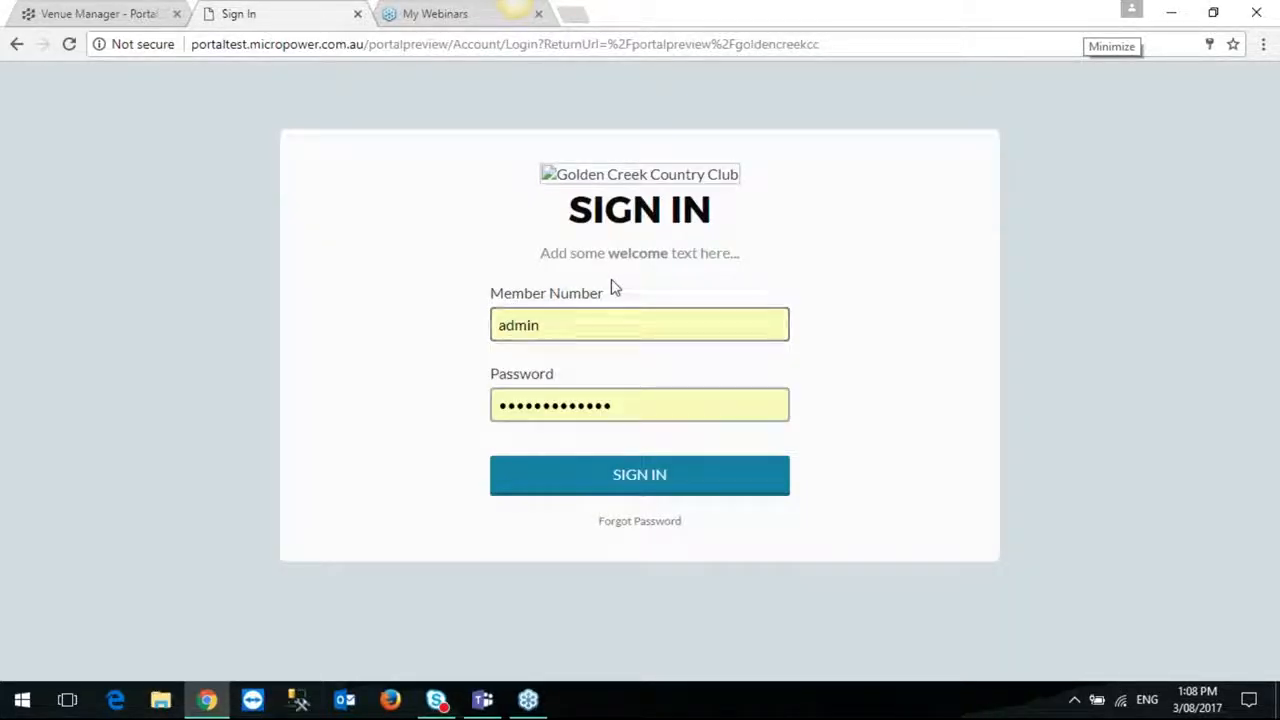
Replace the Member Number with the test member's number, enter their password and sign in.
double_click(510, 325)
type("1215")
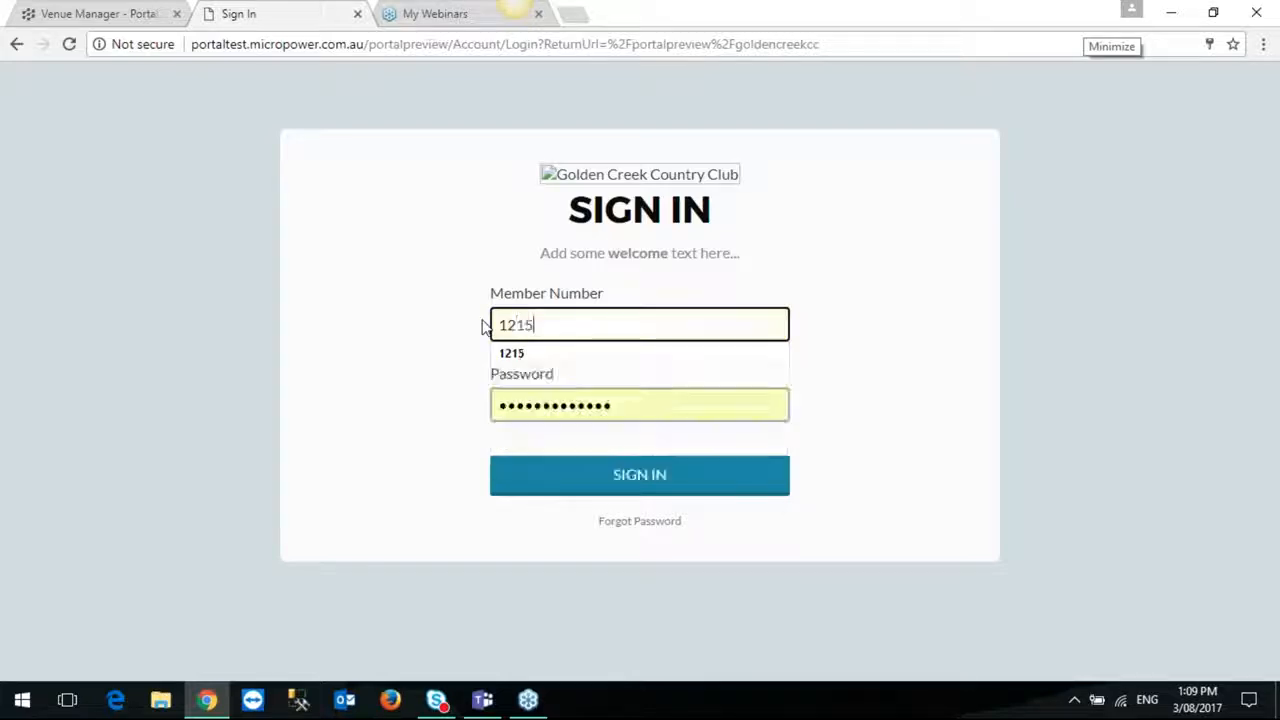
left_click_drag(626, 407, 490, 407)
type("••••")
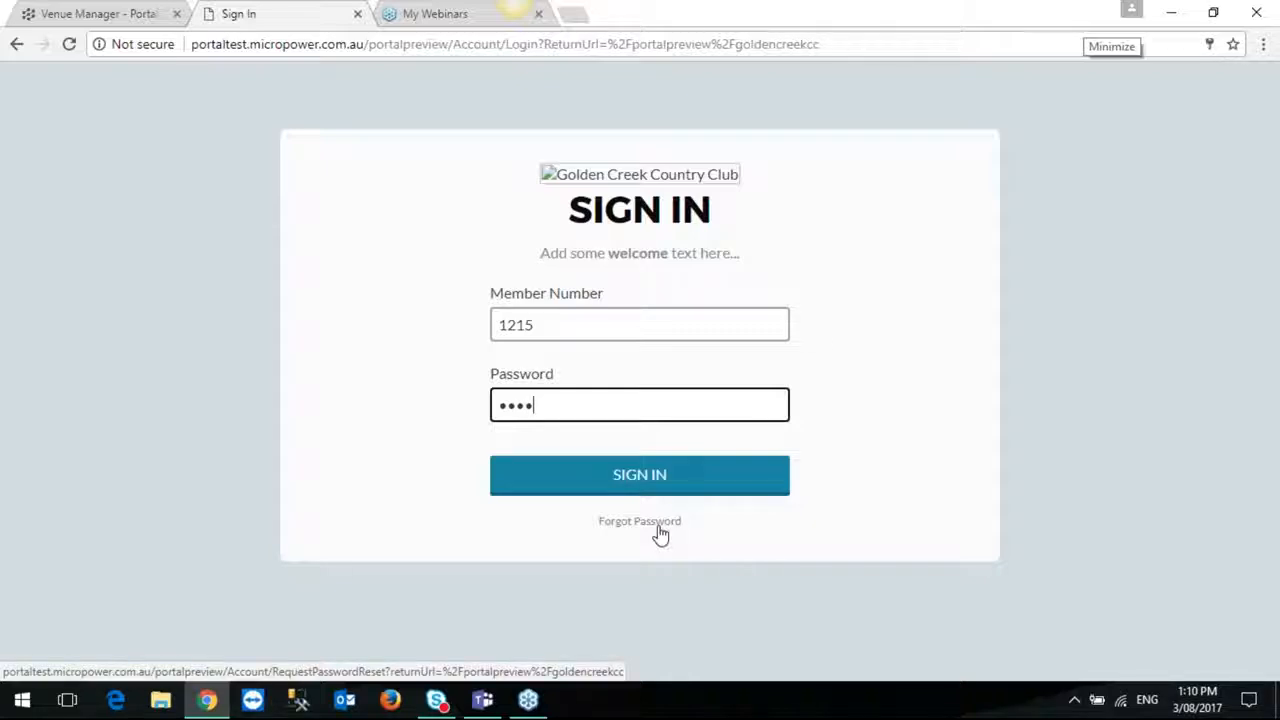
left_click_drag(563, 331, 493, 322)
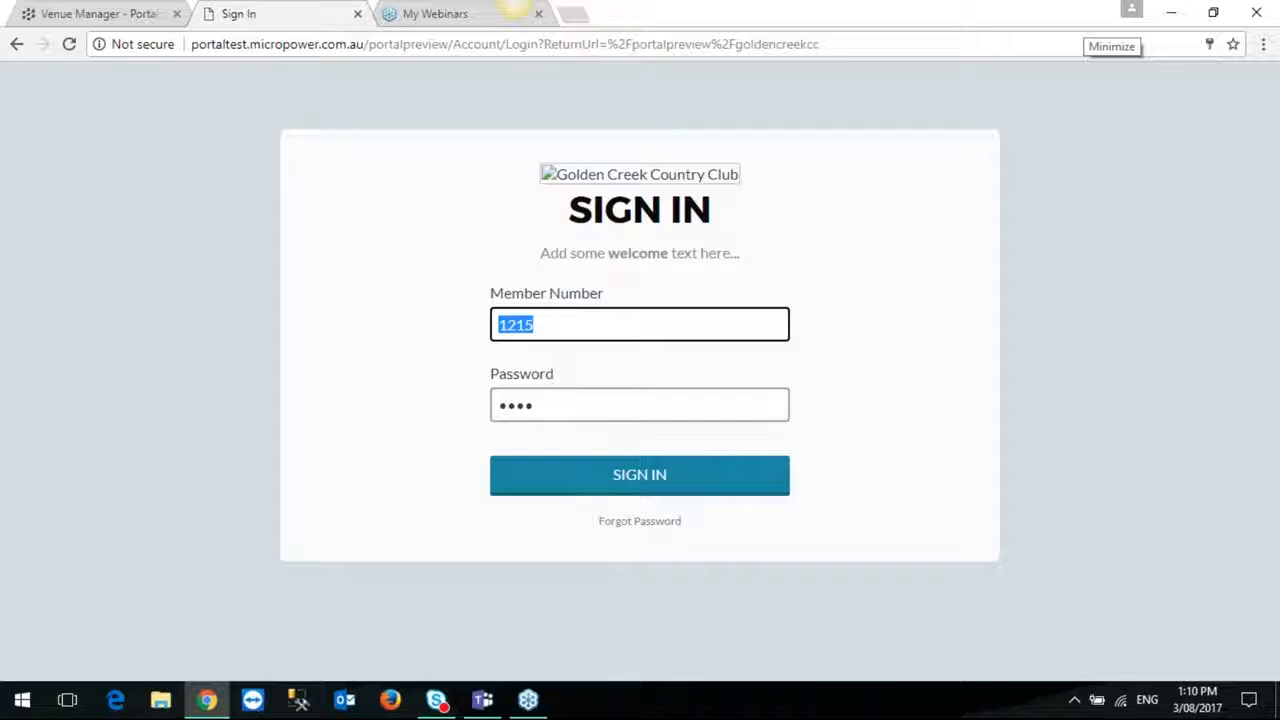
left_click(637, 480)
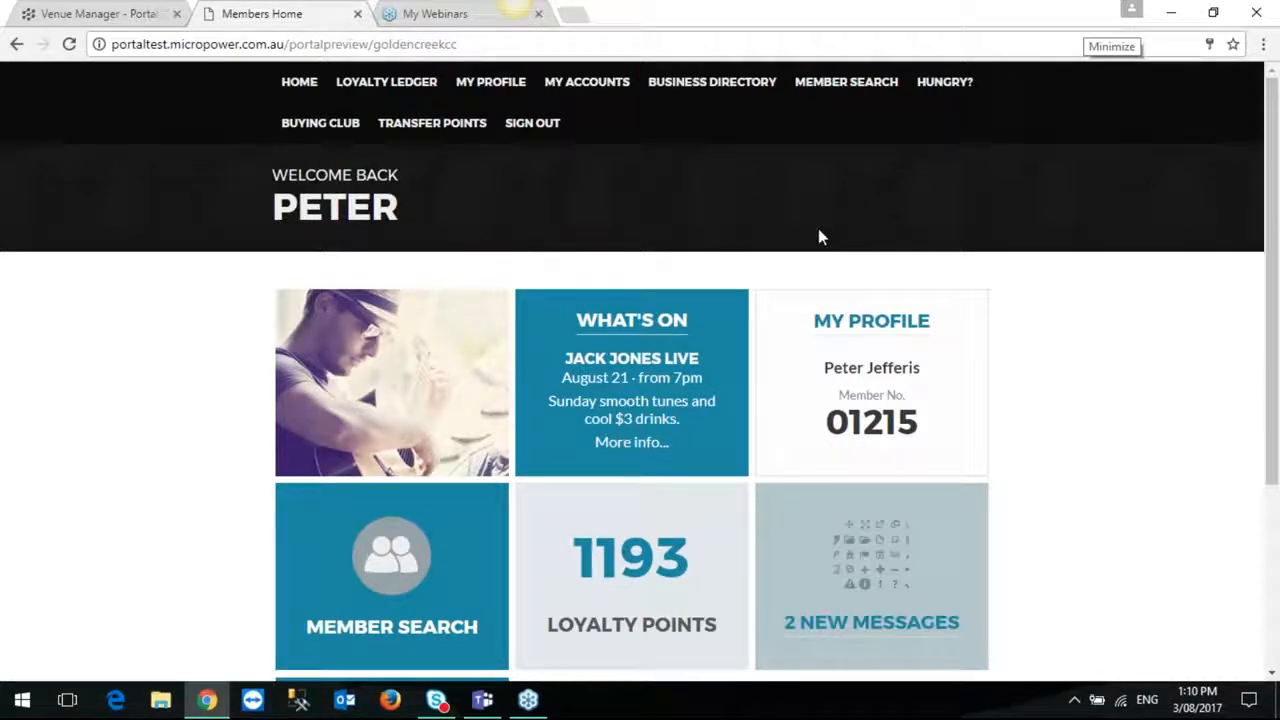
scroll(1052, 383, "down", 1)
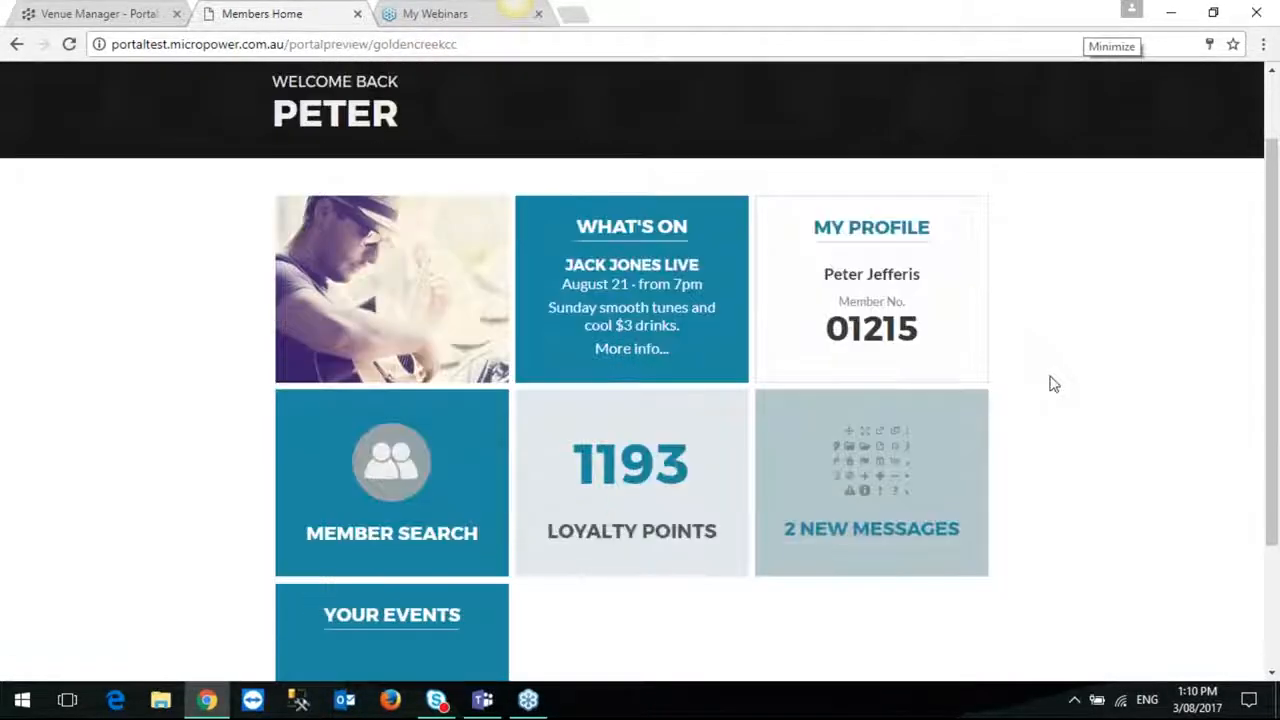
scroll(1052, 383, "down", 1)
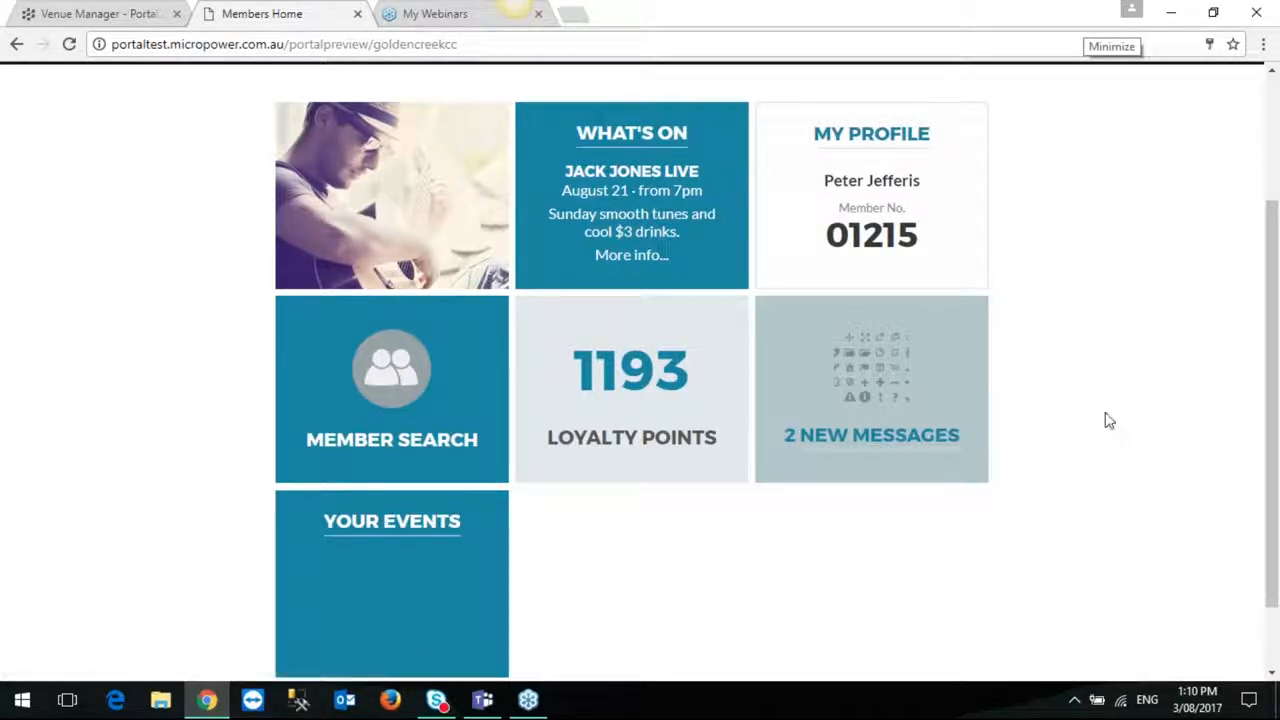
scroll(1108, 420, "up", 2)
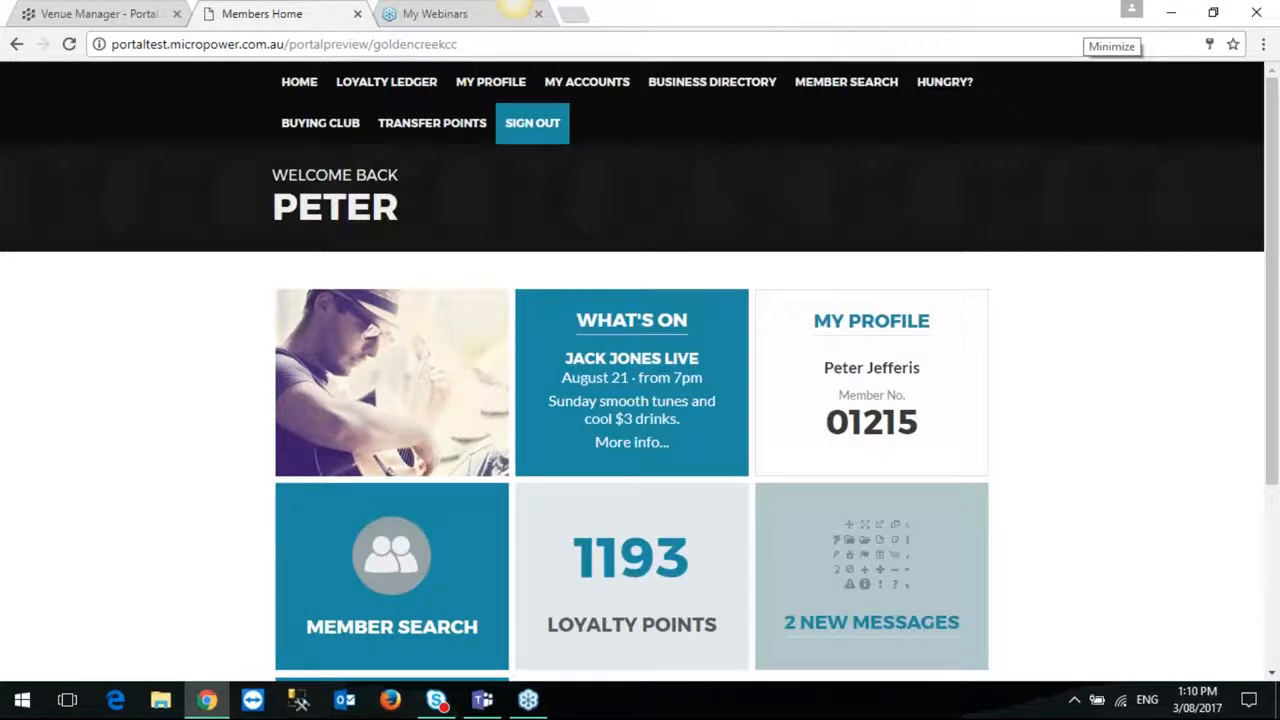
Open Member Portal > Dashboard in Venue Manager to list the six existing tiles.
left_click(111, 20)
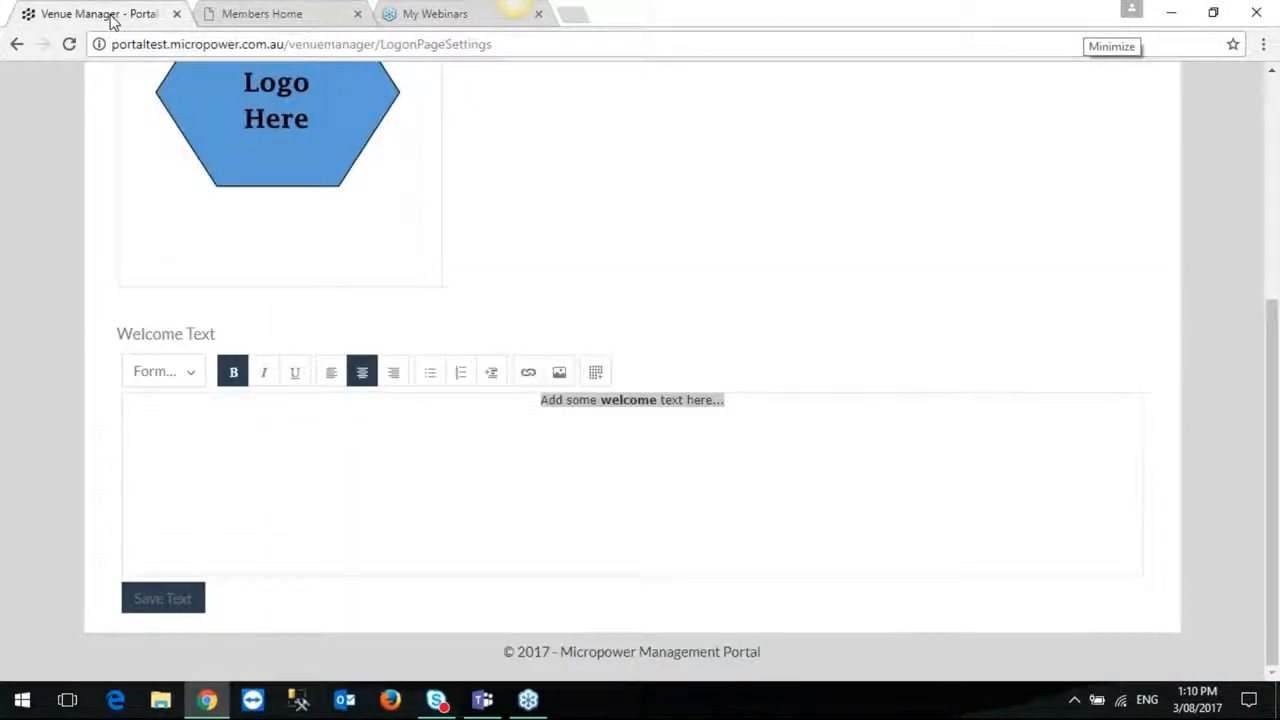
scroll(314, 314, "up", 4)
left_click(336, 140)
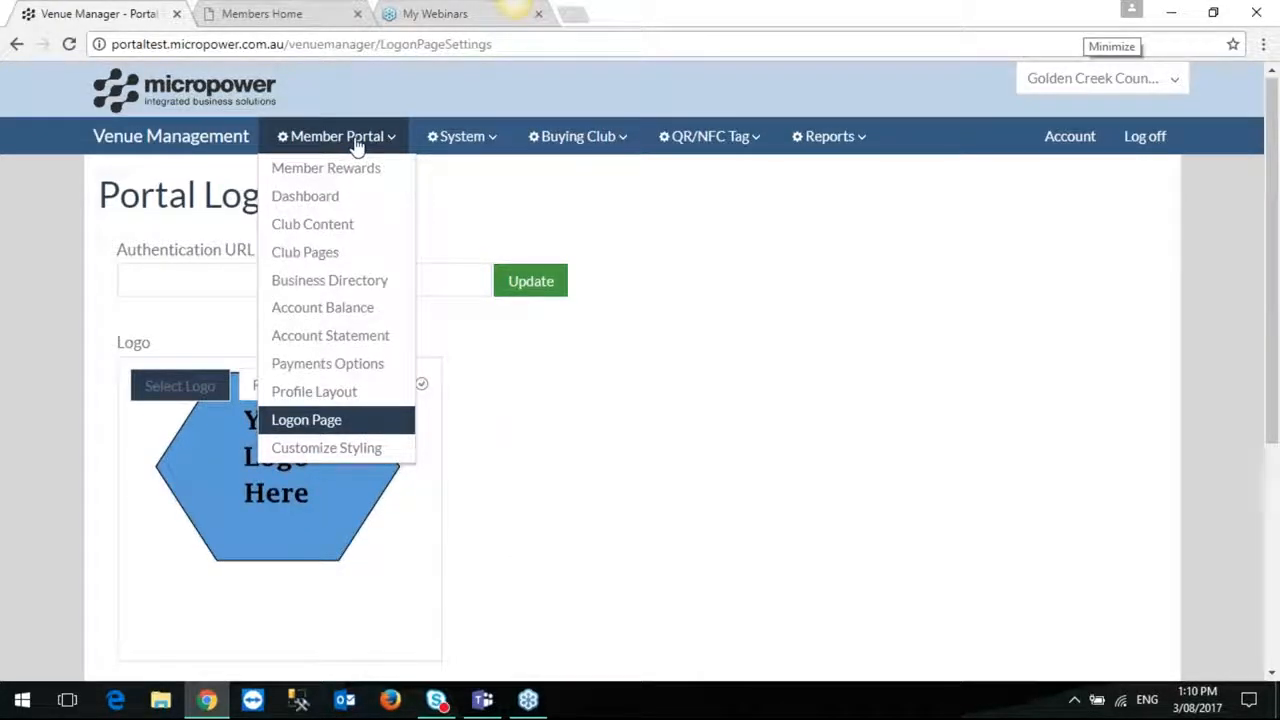
left_click(333, 205)
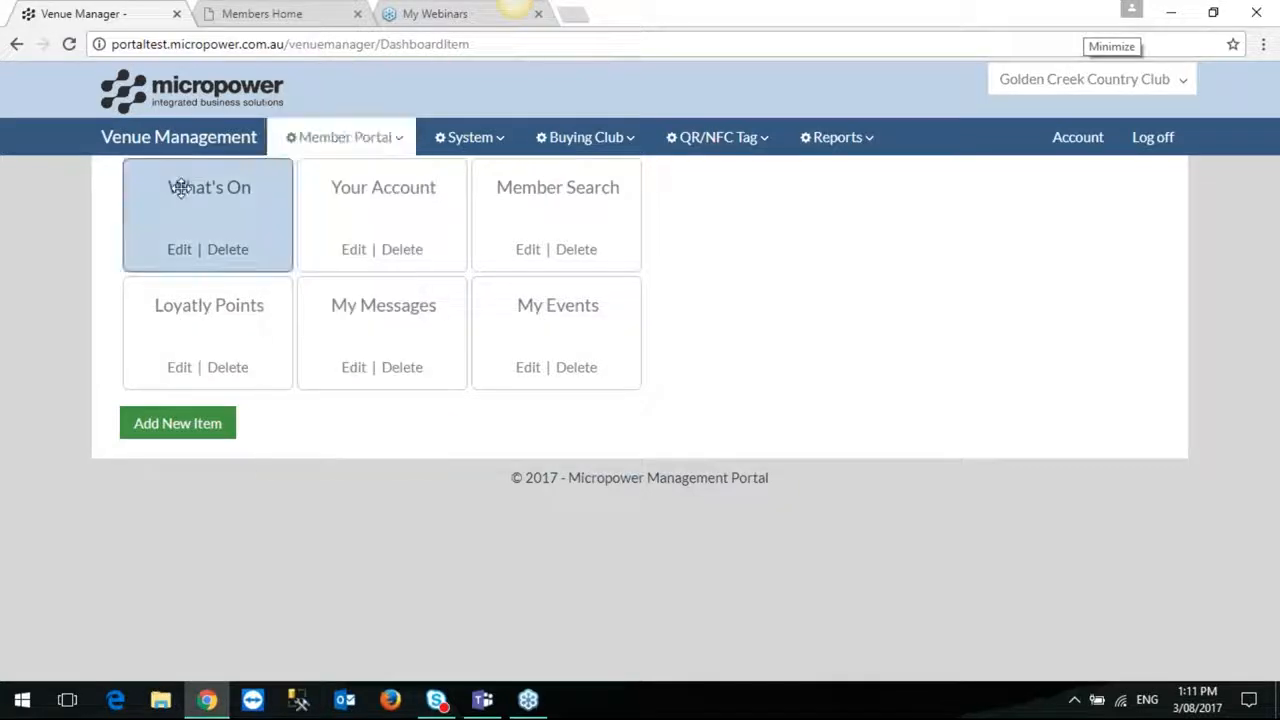
Add a new dashboard item named 'Weather' and view its Type options.
left_click(195, 425)
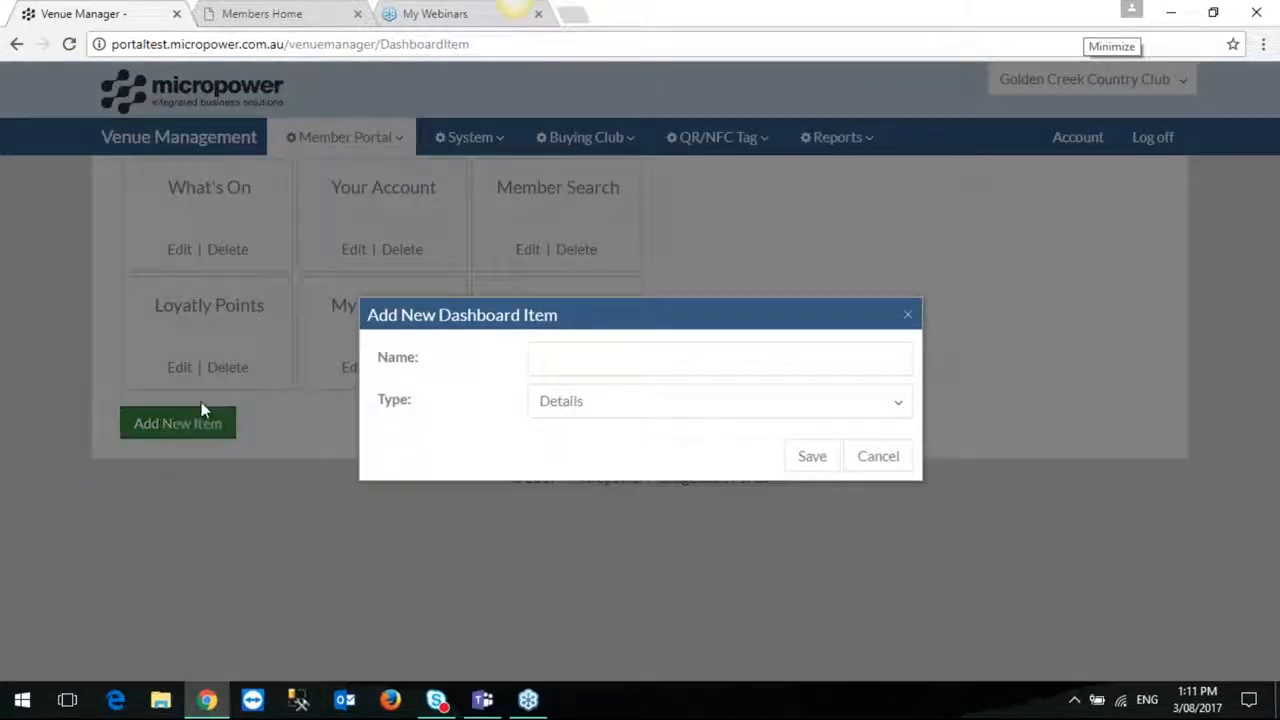
type("Weather")
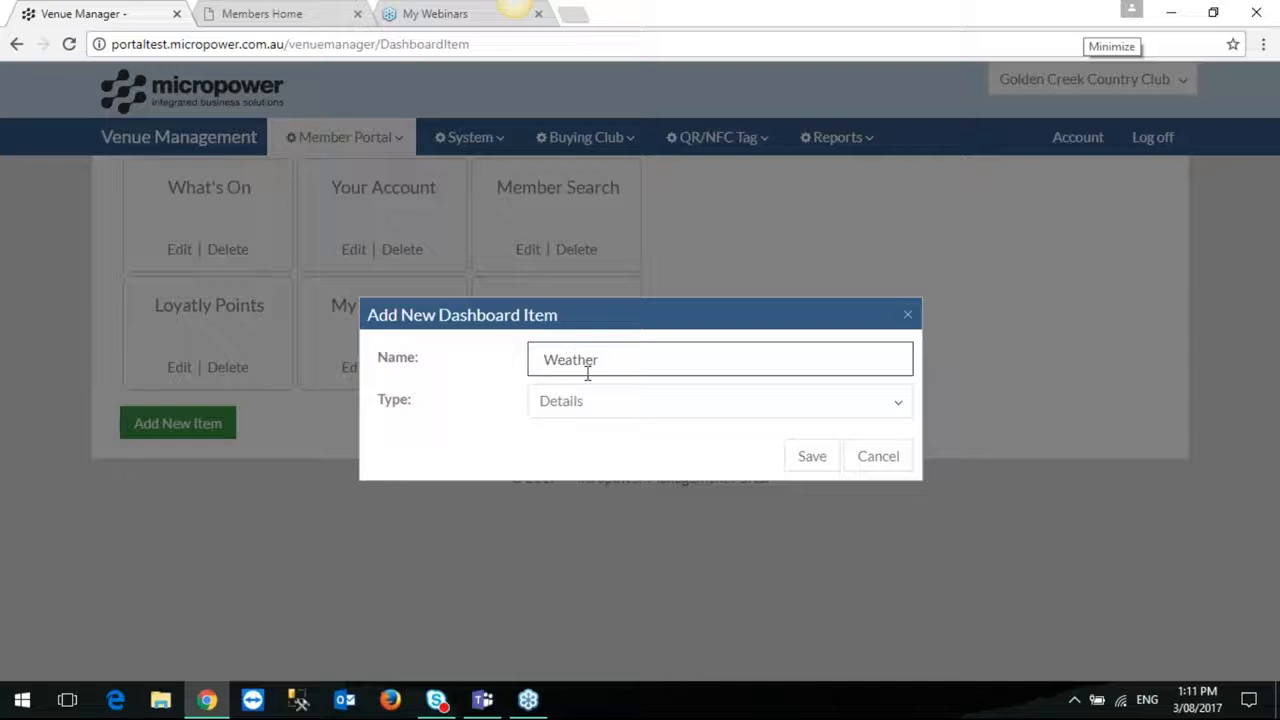
left_click(901, 410)
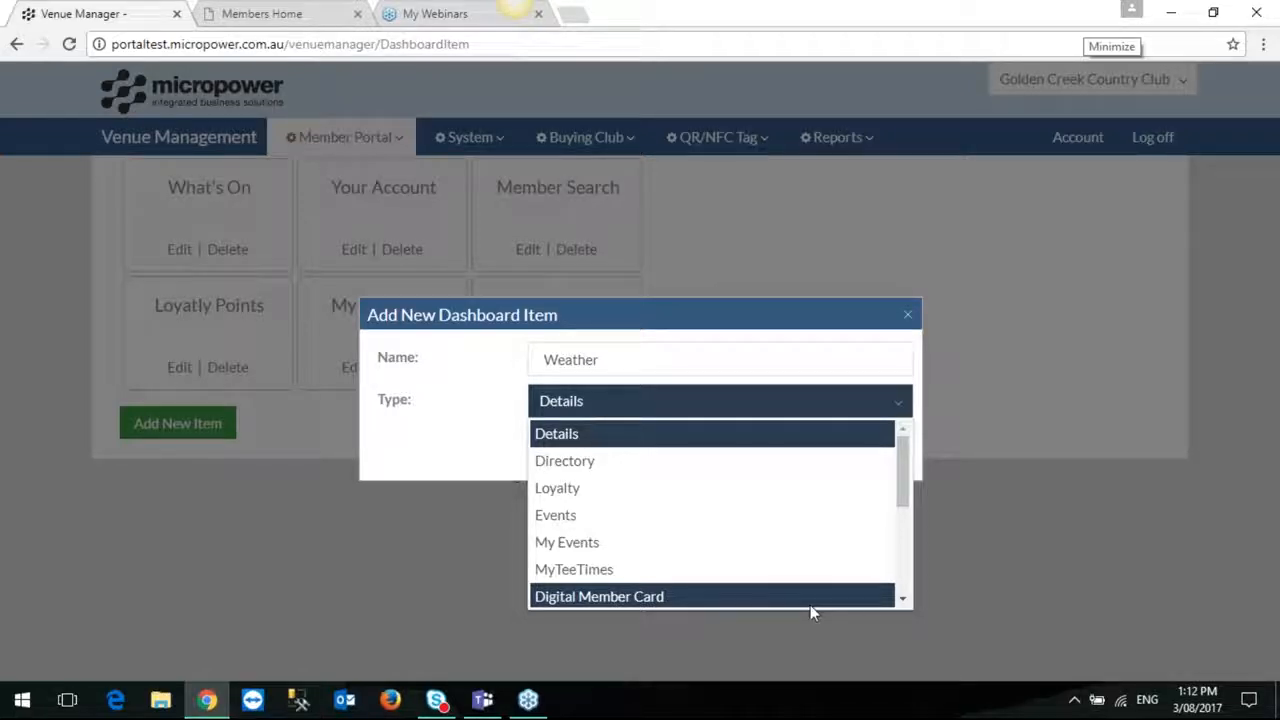
Change the Weather item's Type from Details to External Website.
left_click(902, 600)
left_click(902, 600)
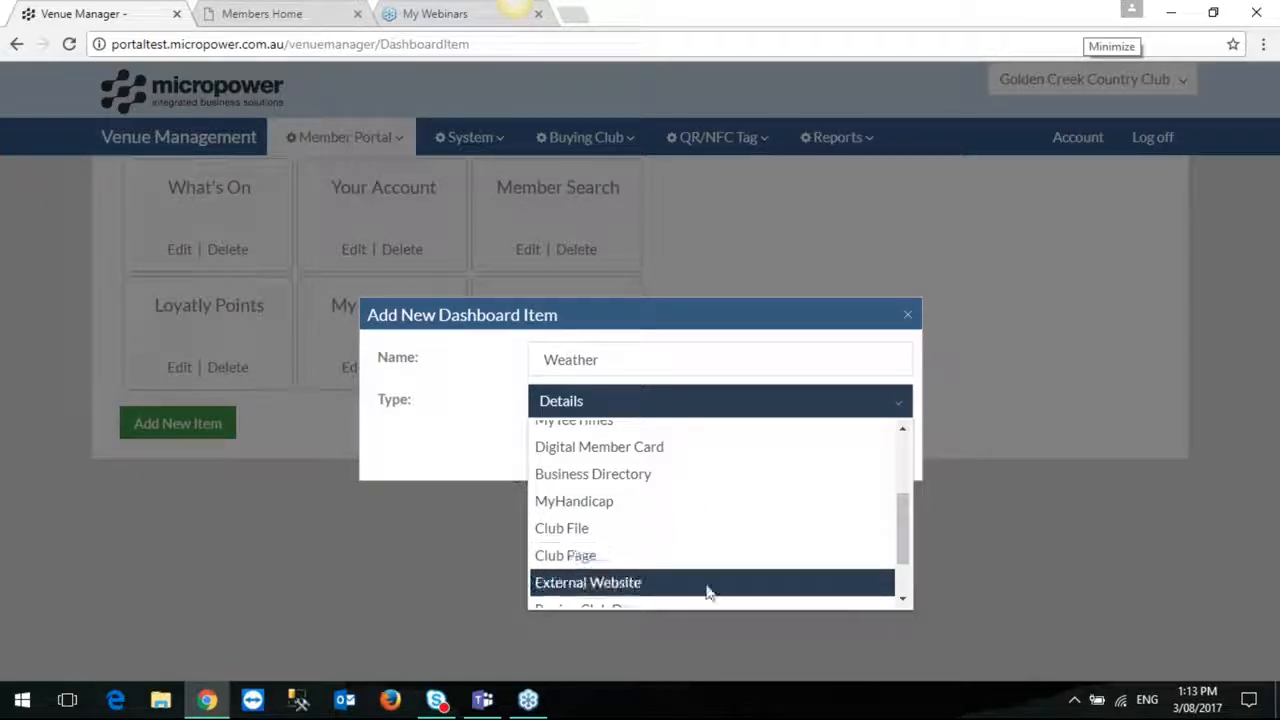
left_click(903, 599)
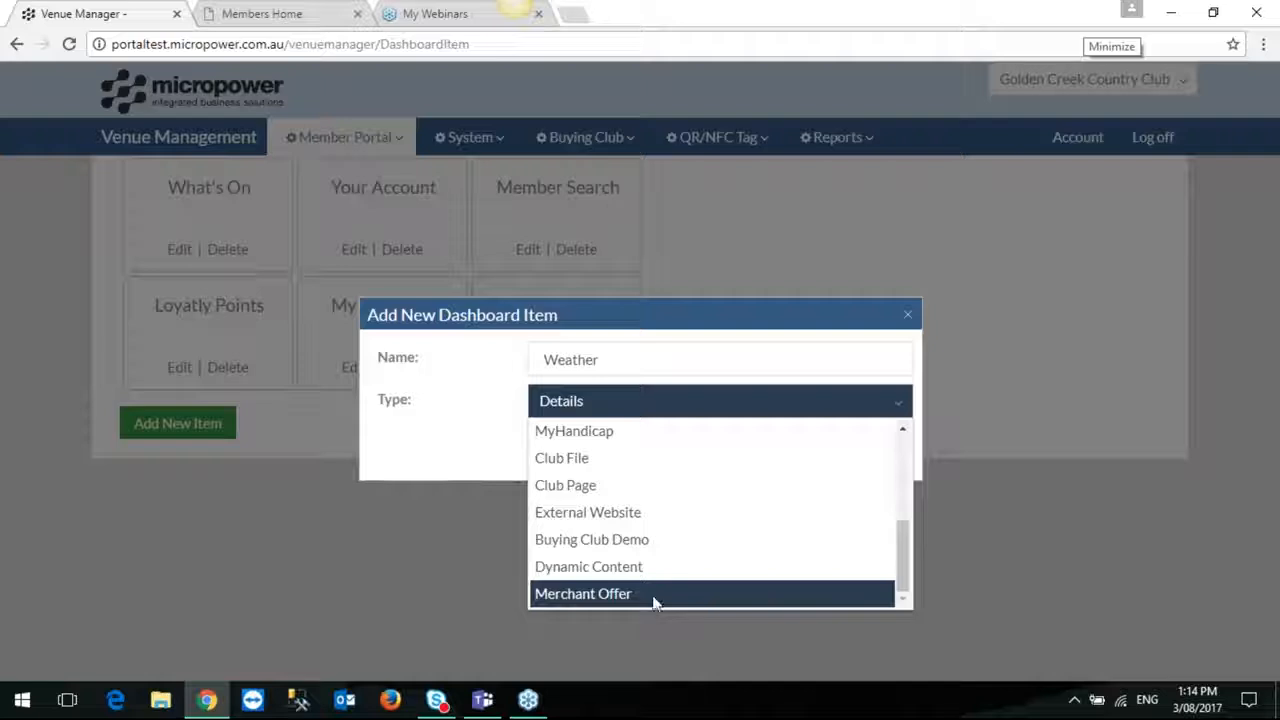
left_click(643, 521)
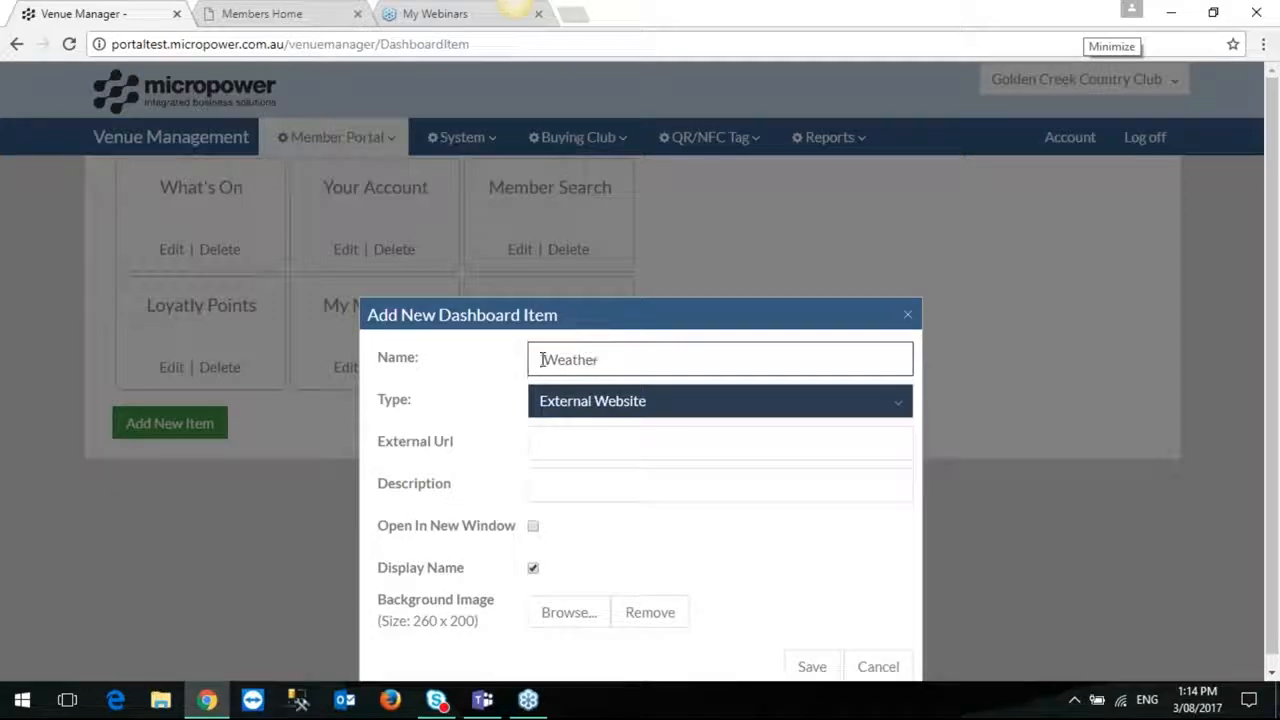
left_click(549, 441)
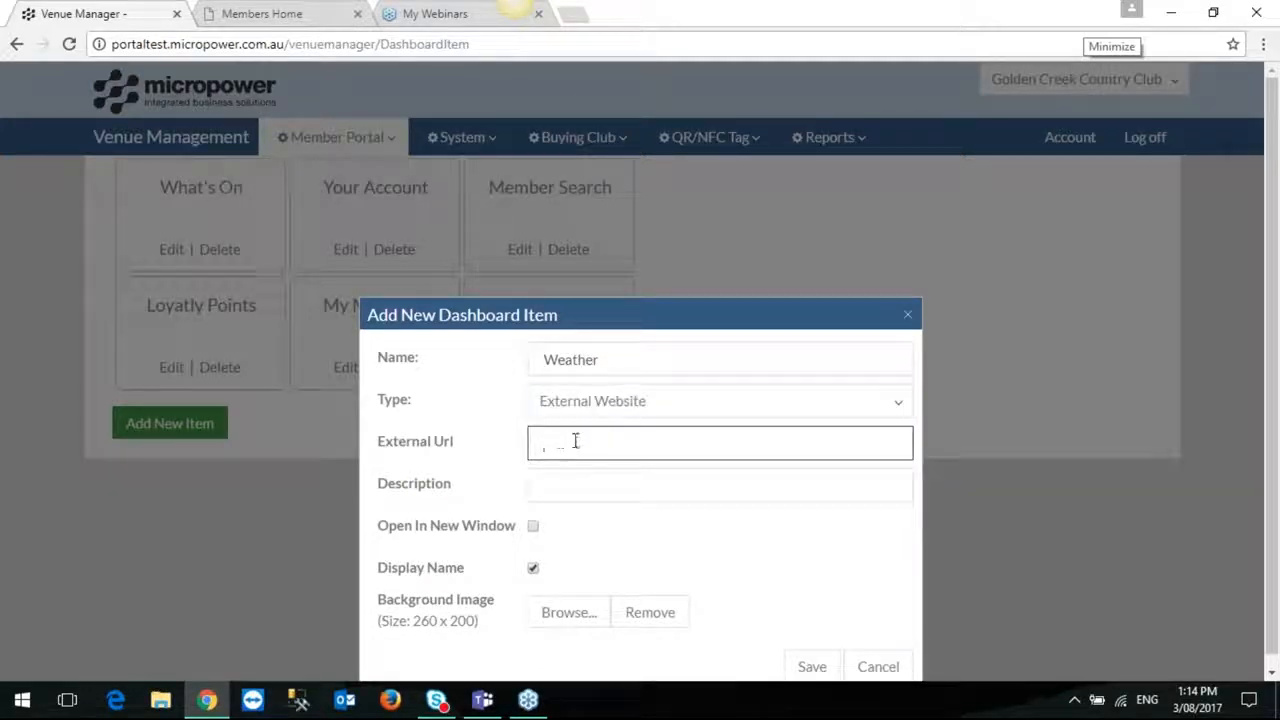
Search 'sydney bom radar', open the 128 km Sydney Radar Loop page and select its URL.
left_click(572, 14)
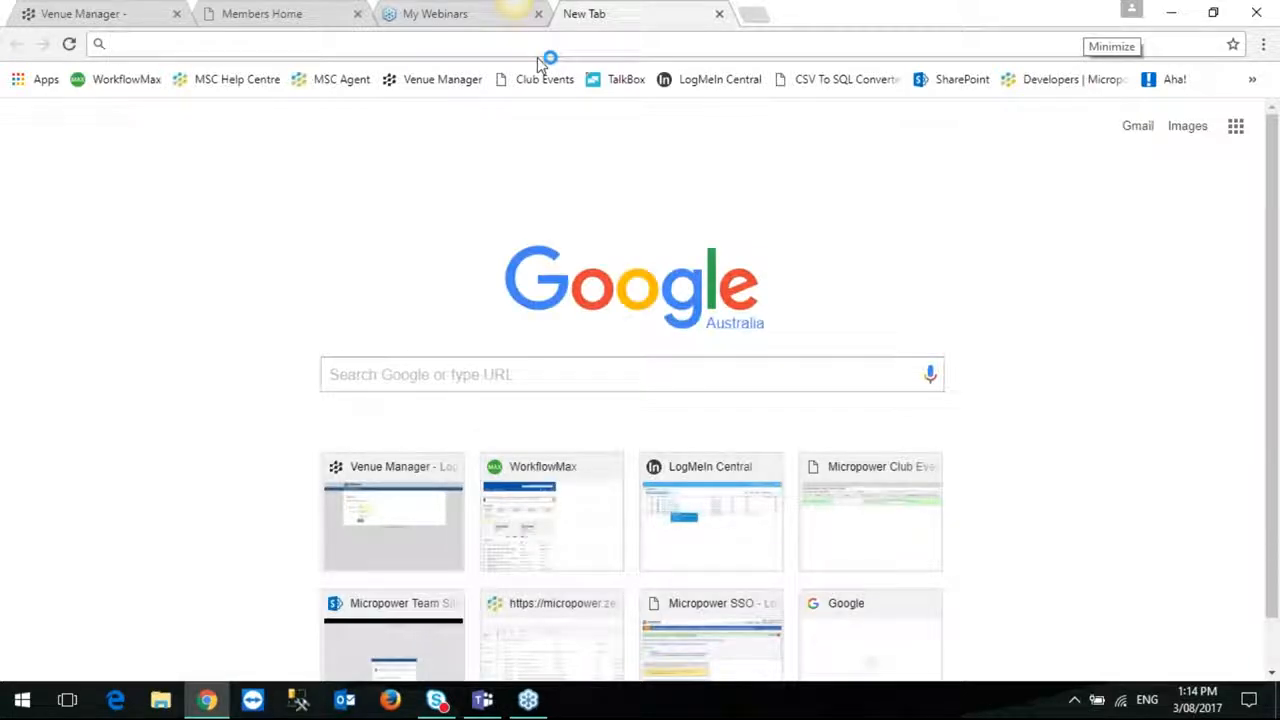
type("sydney bo")
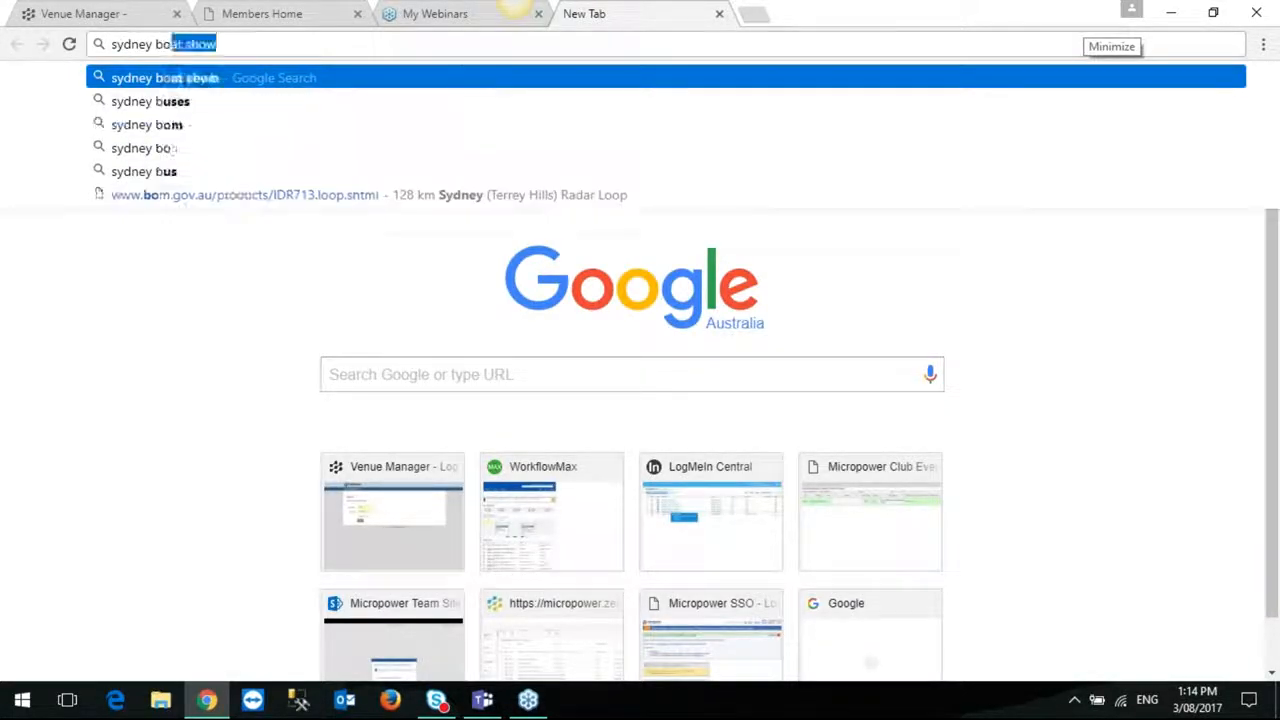
type("m radar")
key("Return")
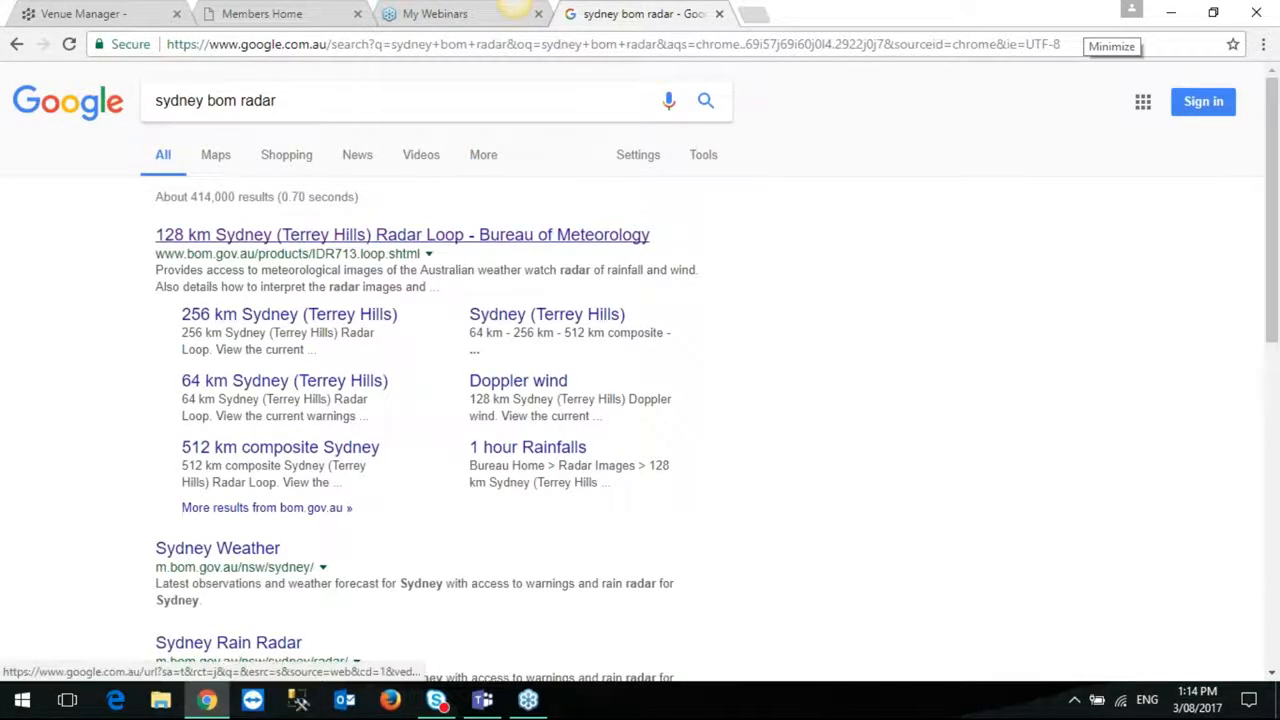
left_click(338, 236)
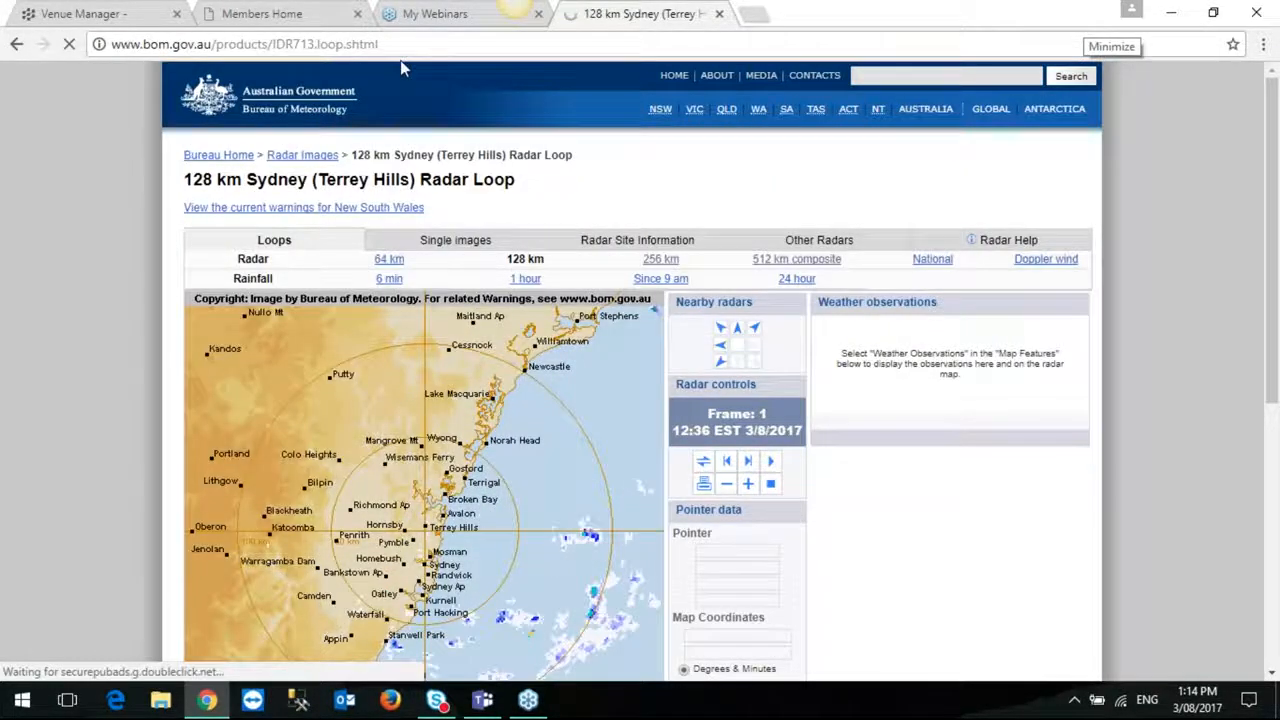
left_click(341, 48)
key("ctrl+c")
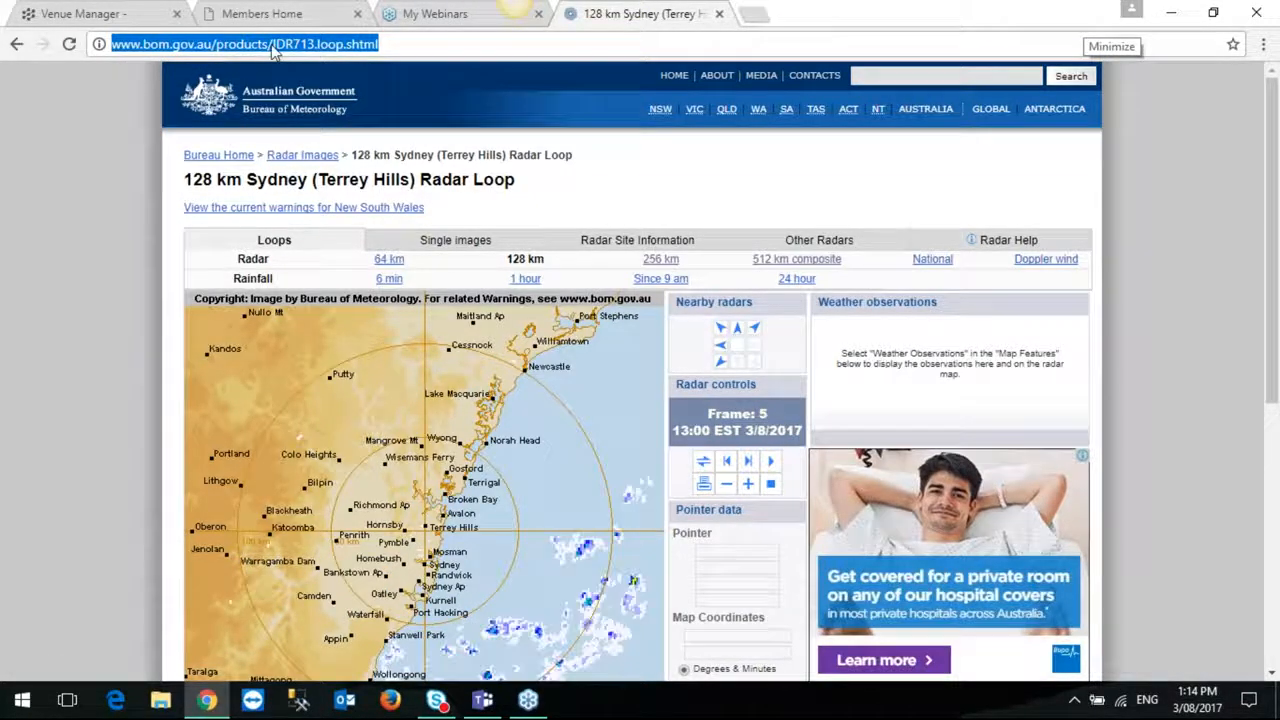
Paste the BOM radar loop address into the Weather item's External Url.
left_click(72, 22)
left_click(566, 437)
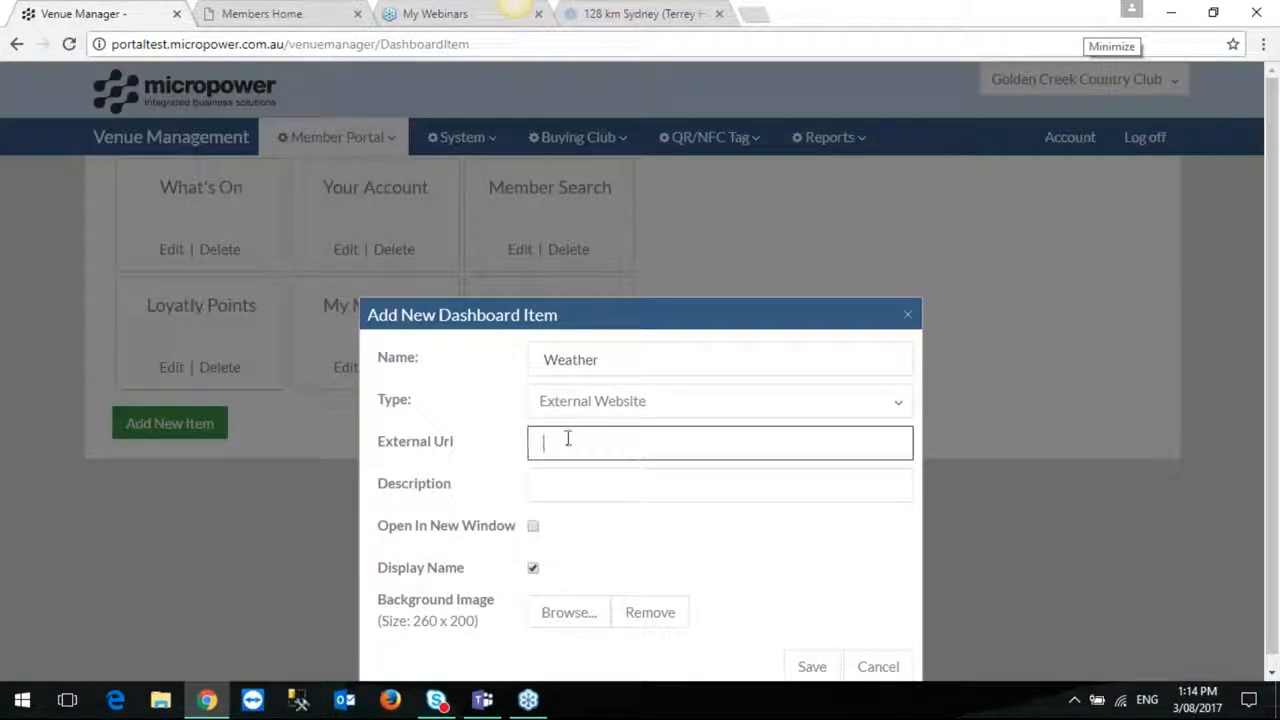
key("ctrl+v")
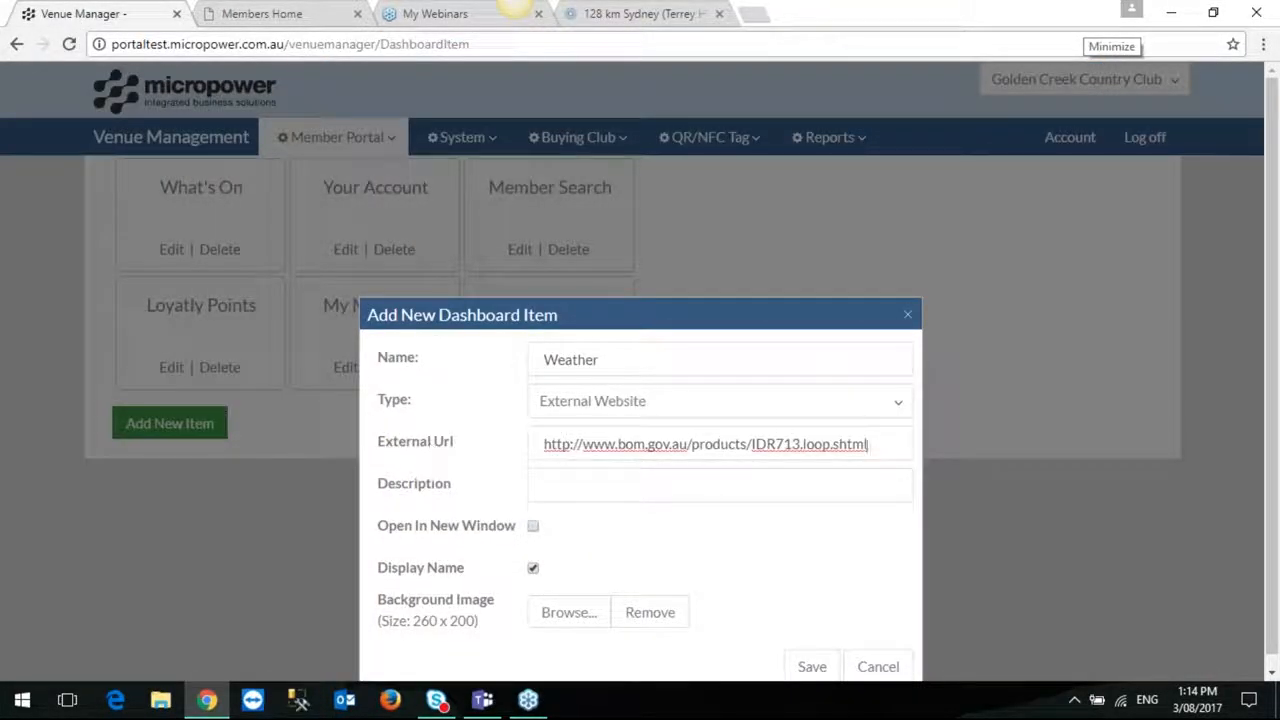
left_click(452, 450)
left_click(430, 445)
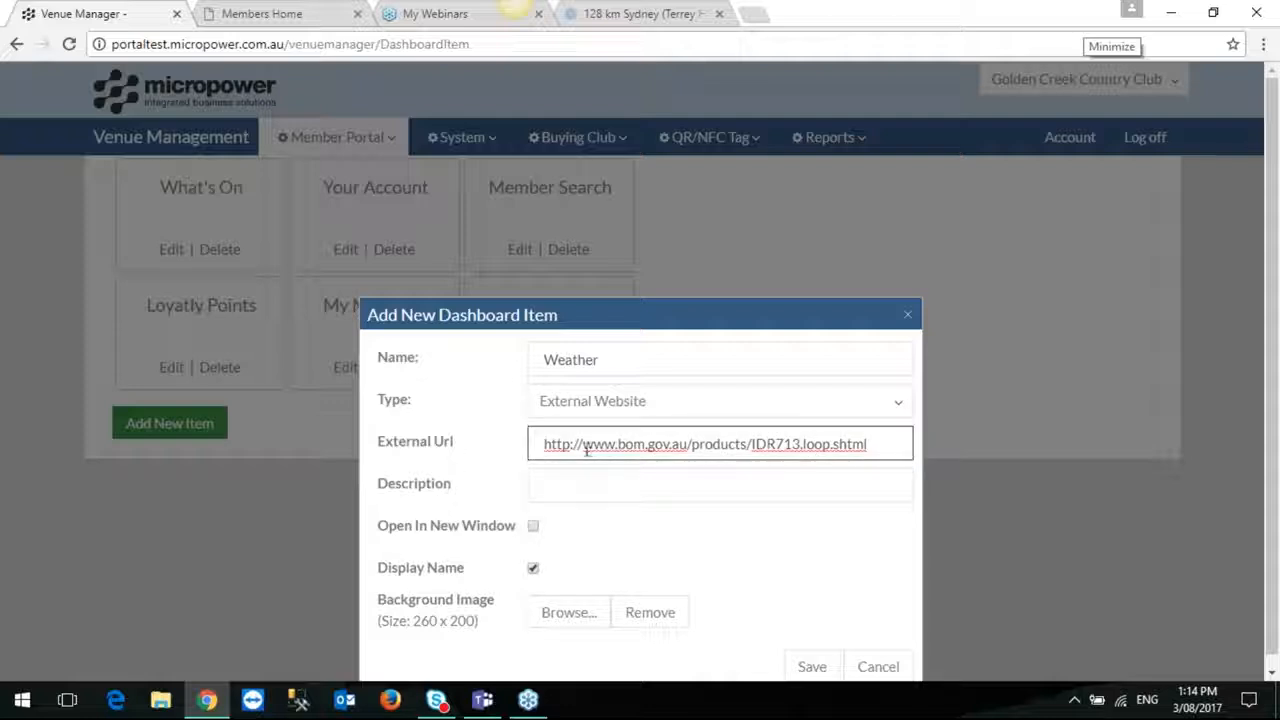
Enter the description 'Dashboard Description' and tick Open In New Window.
left_click(569, 480)
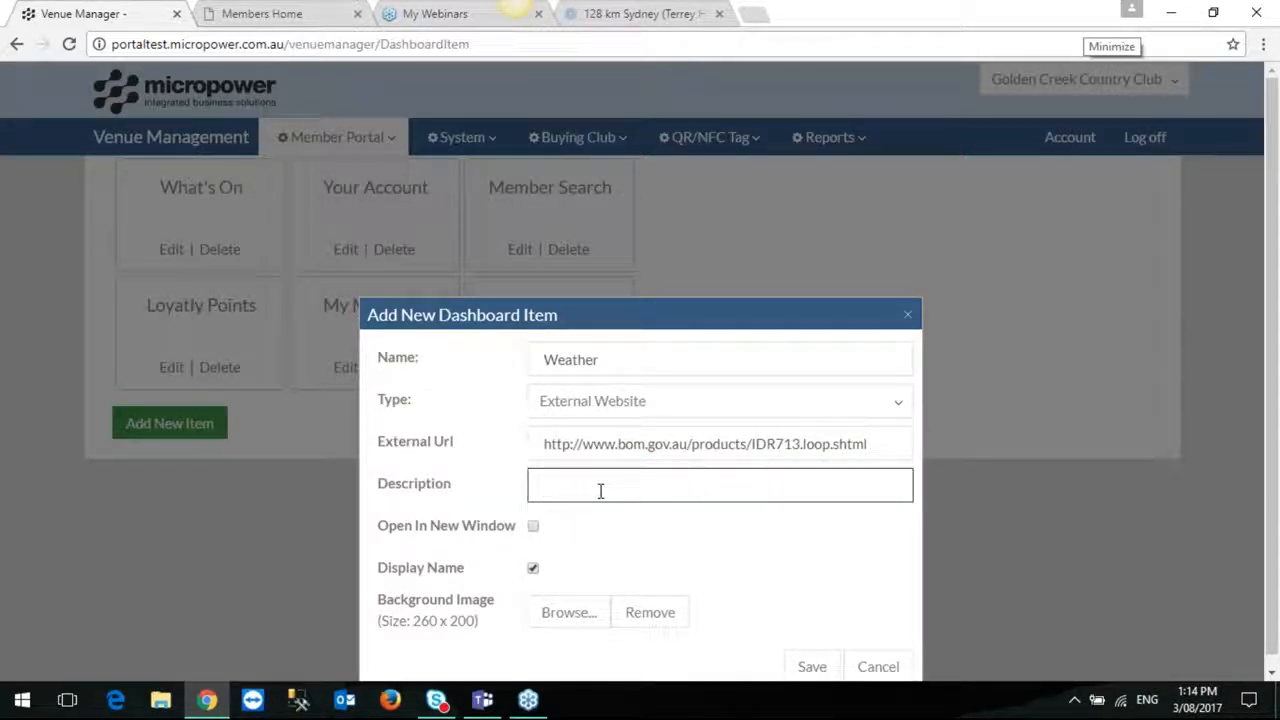
type("Dashboard Description")
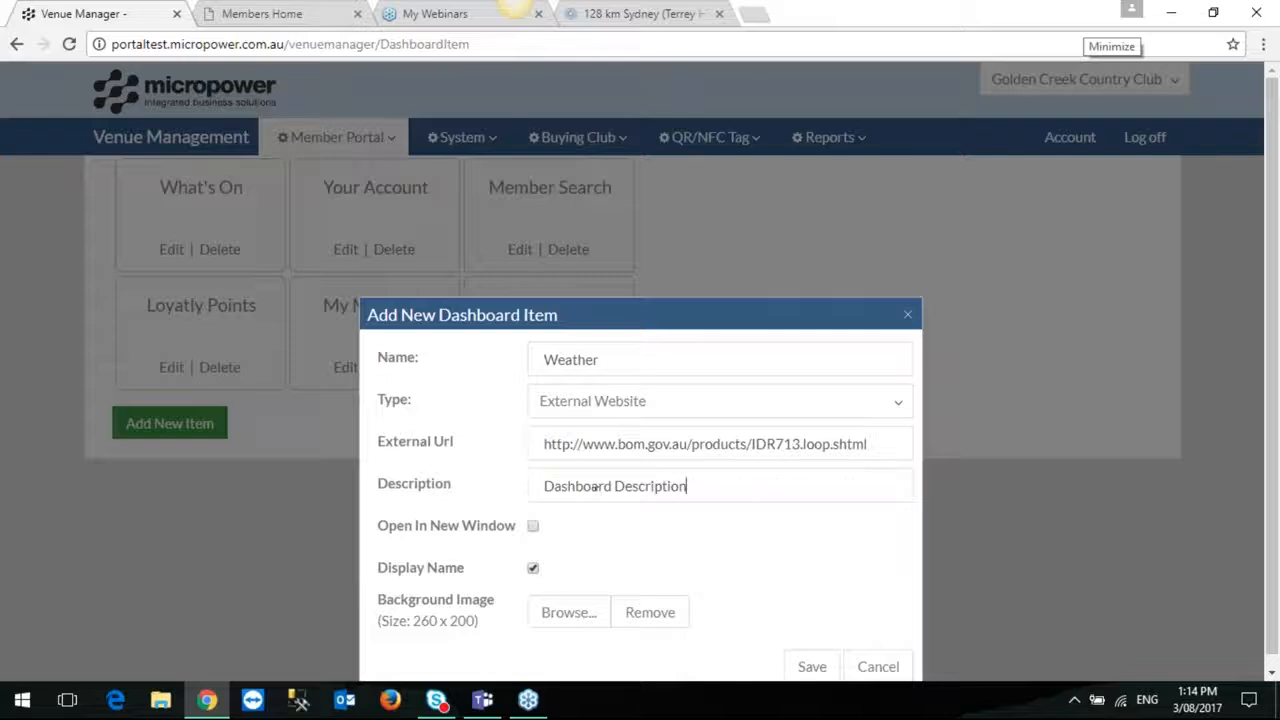
left_click(533, 527)
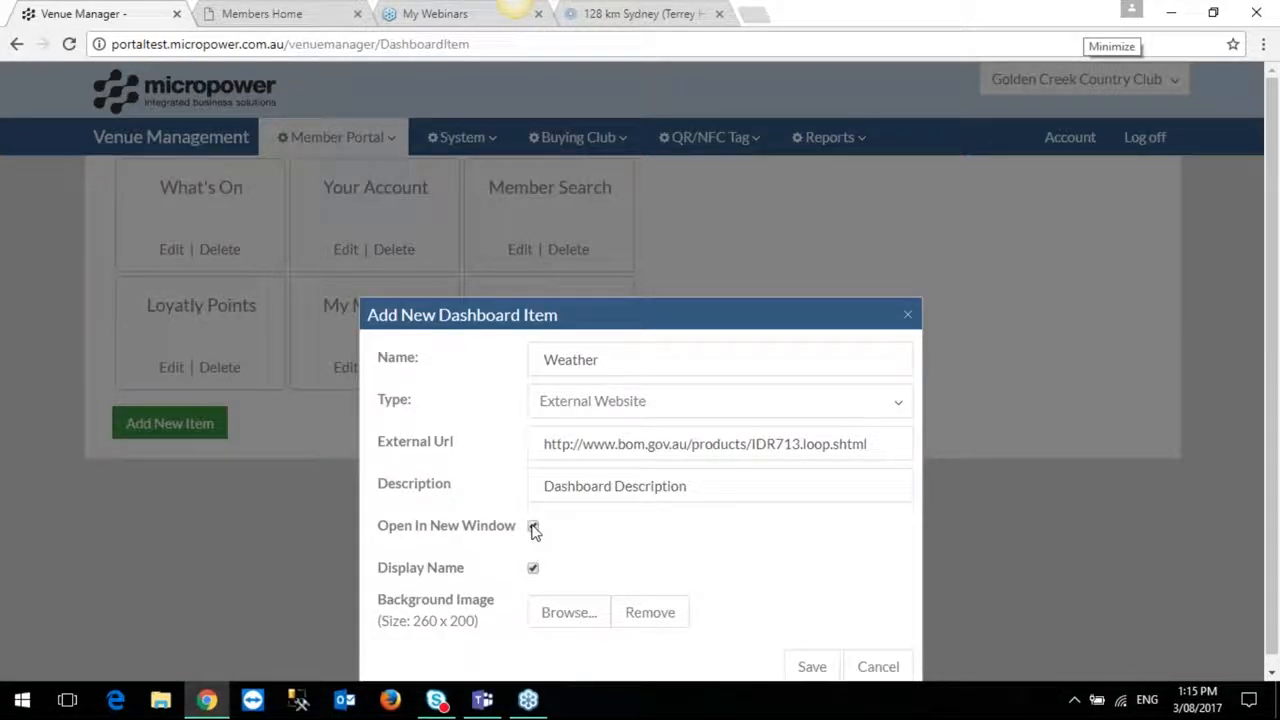
scroll(695, 562, "down", 1)
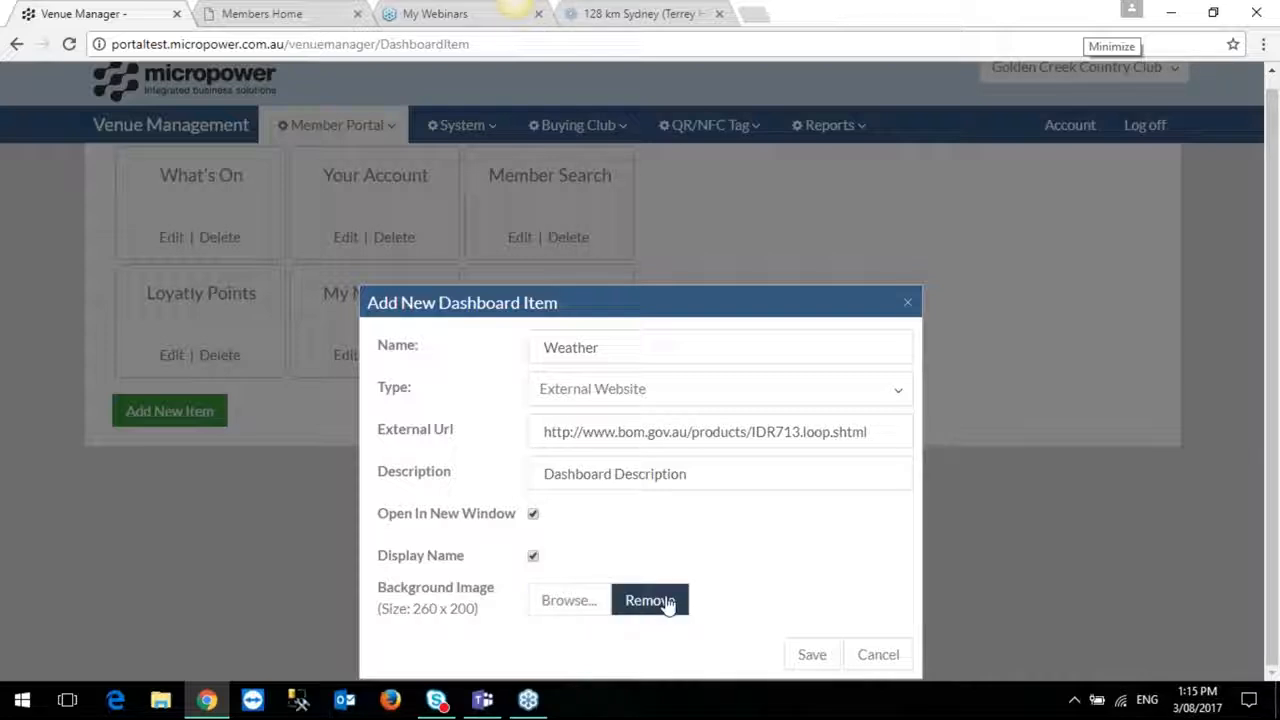
Save the Weather item and open its new tile from the reloaded member portal home.
left_click(810, 655)
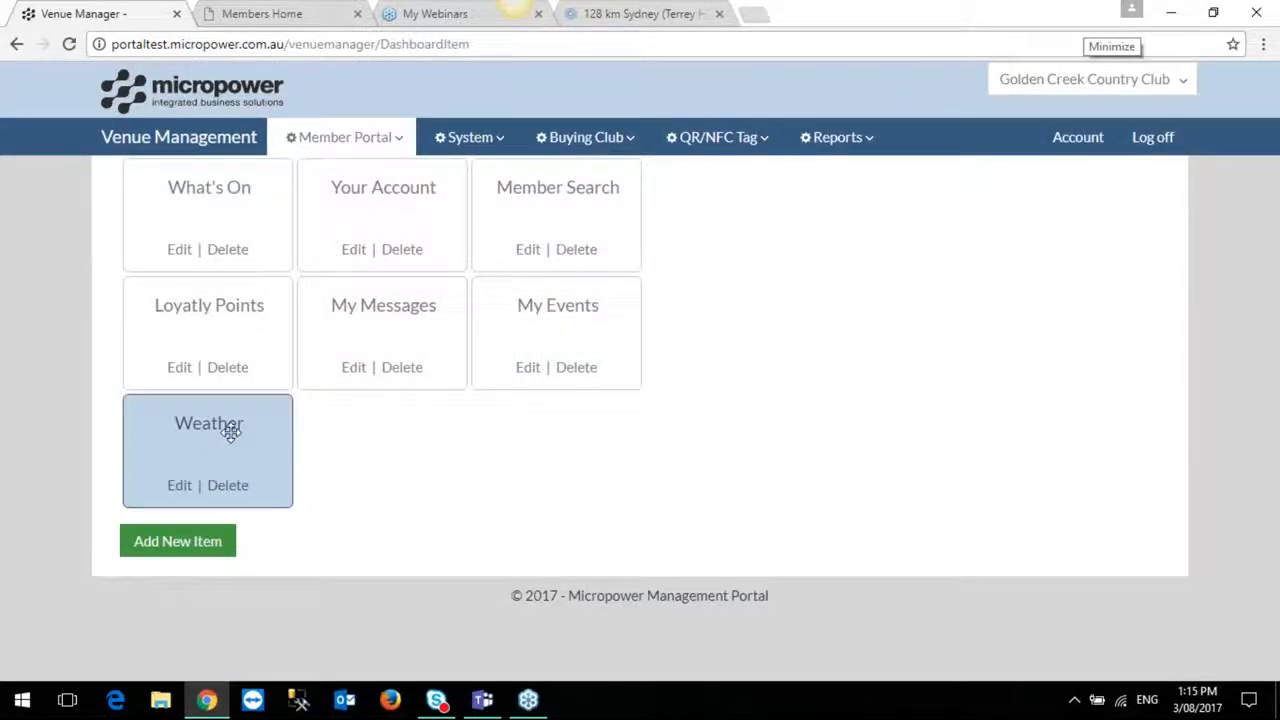
left_click(281, 16)
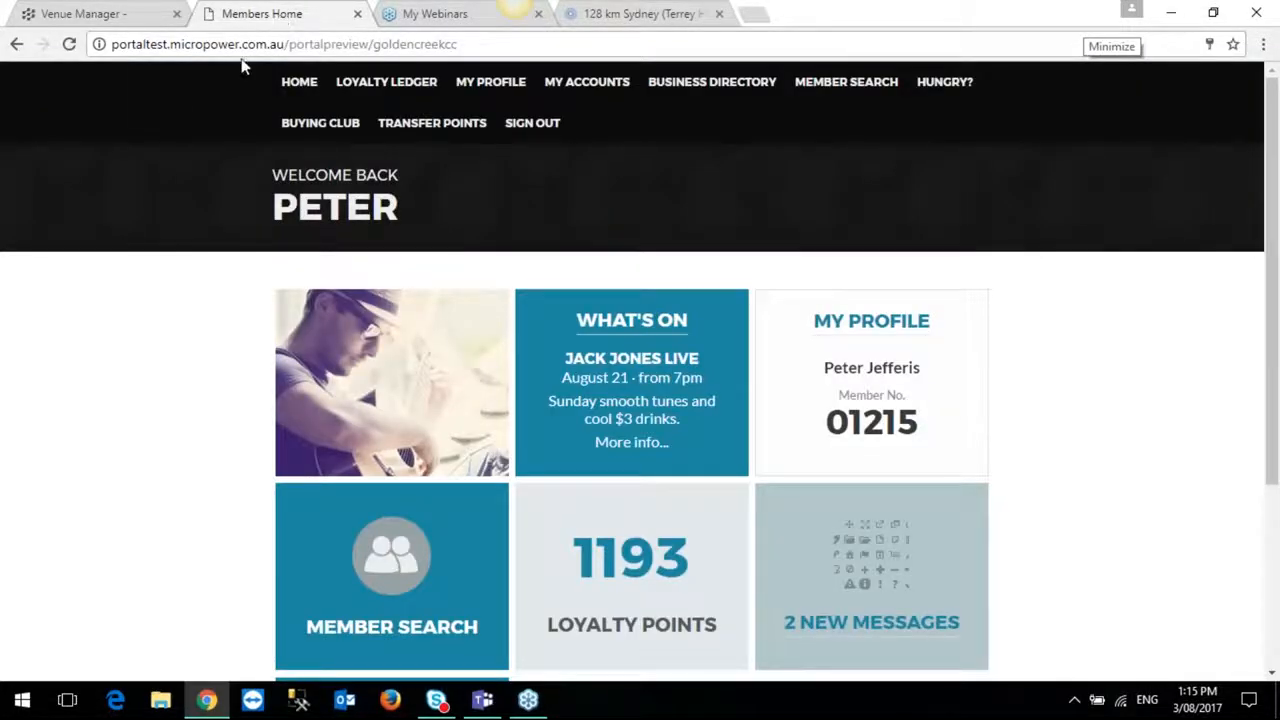
left_click(70, 50)
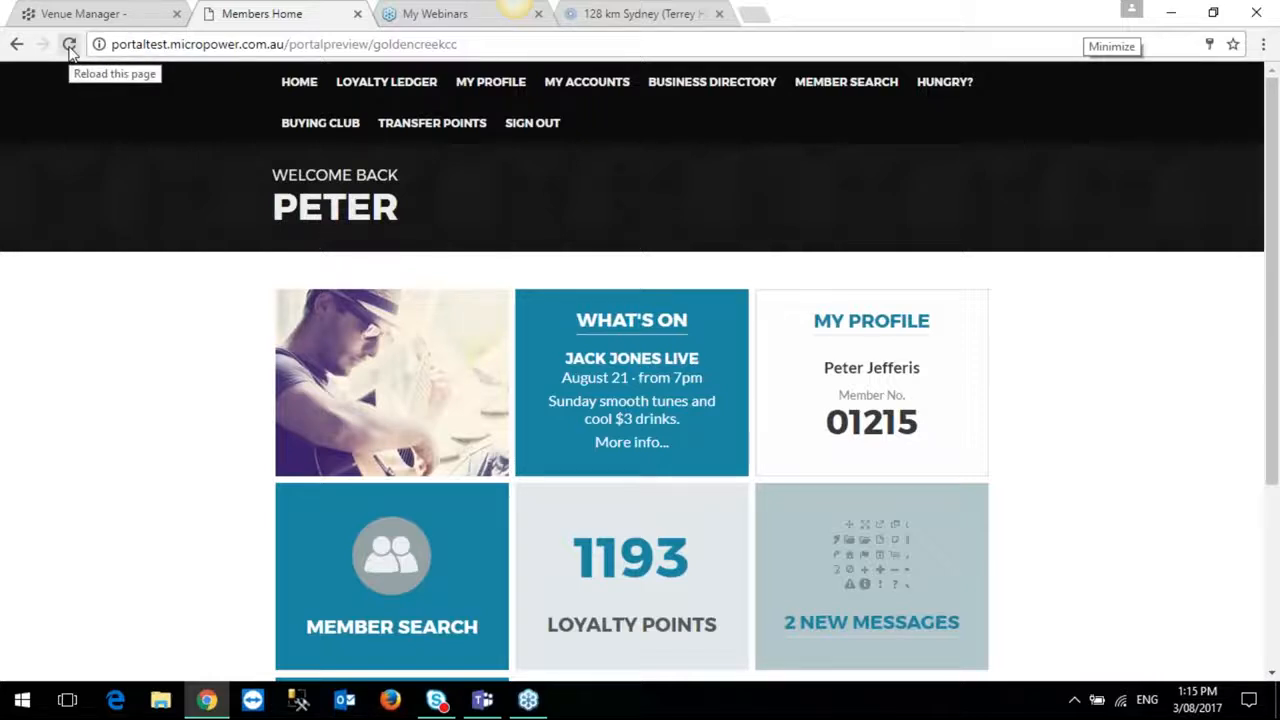
left_click(299, 86)
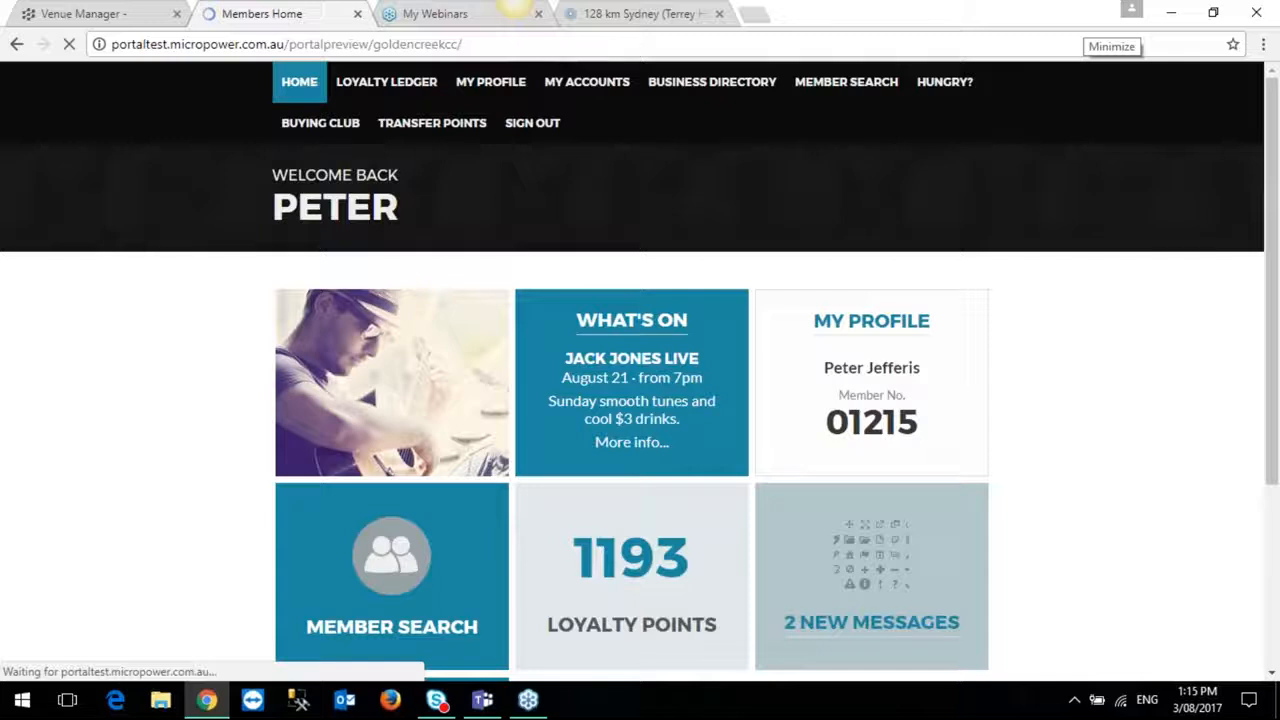
scroll(176, 177, "down", 3)
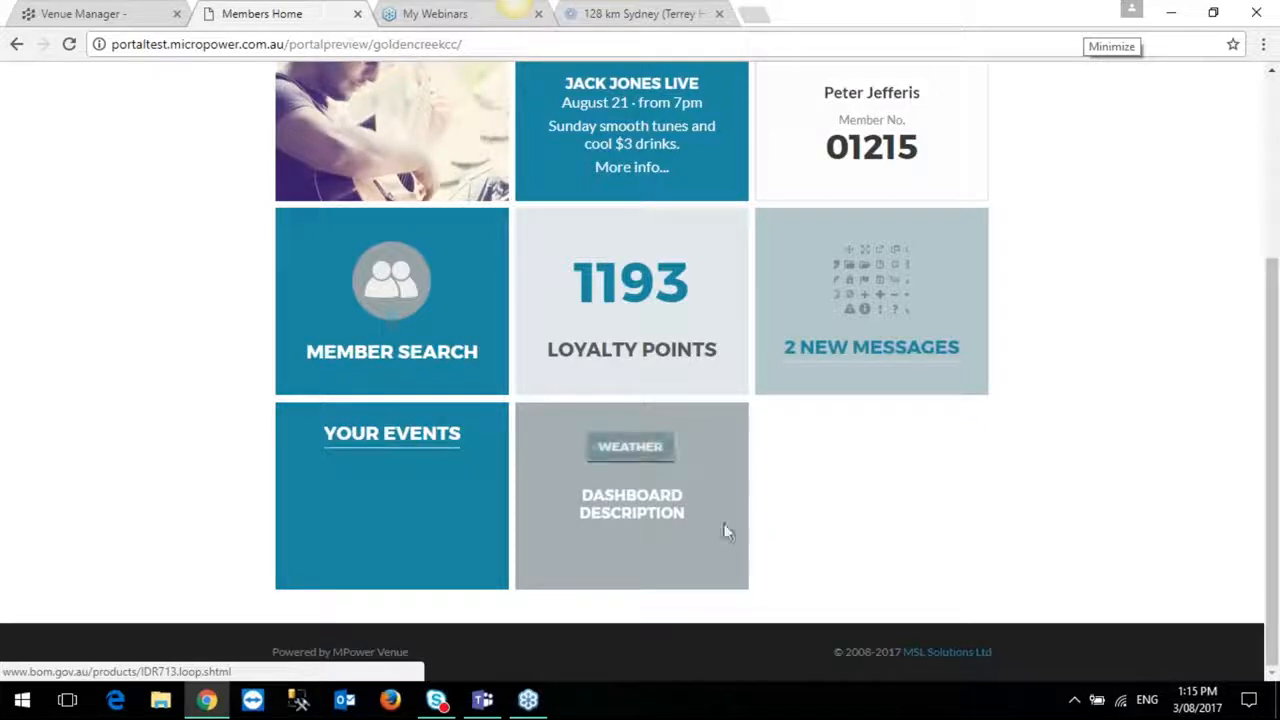
left_click(629, 449)
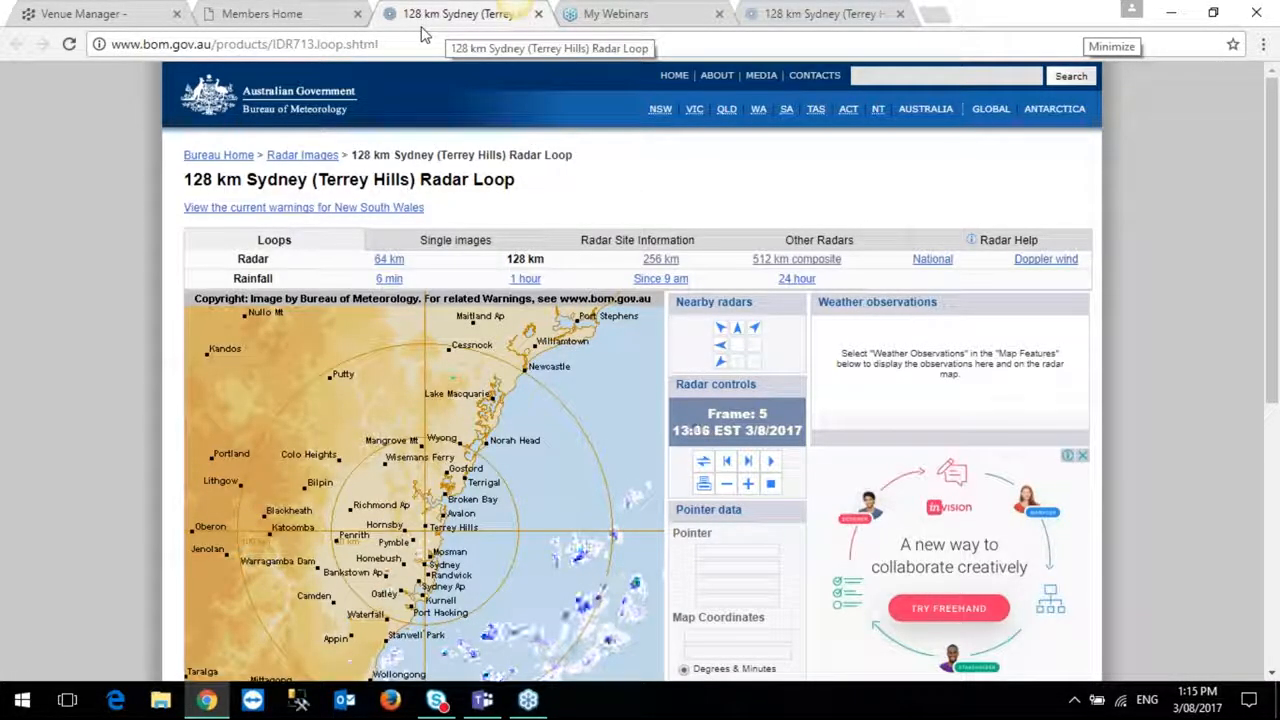
Close the radar page and go back to the dashboard items list.
left_click(538, 14)
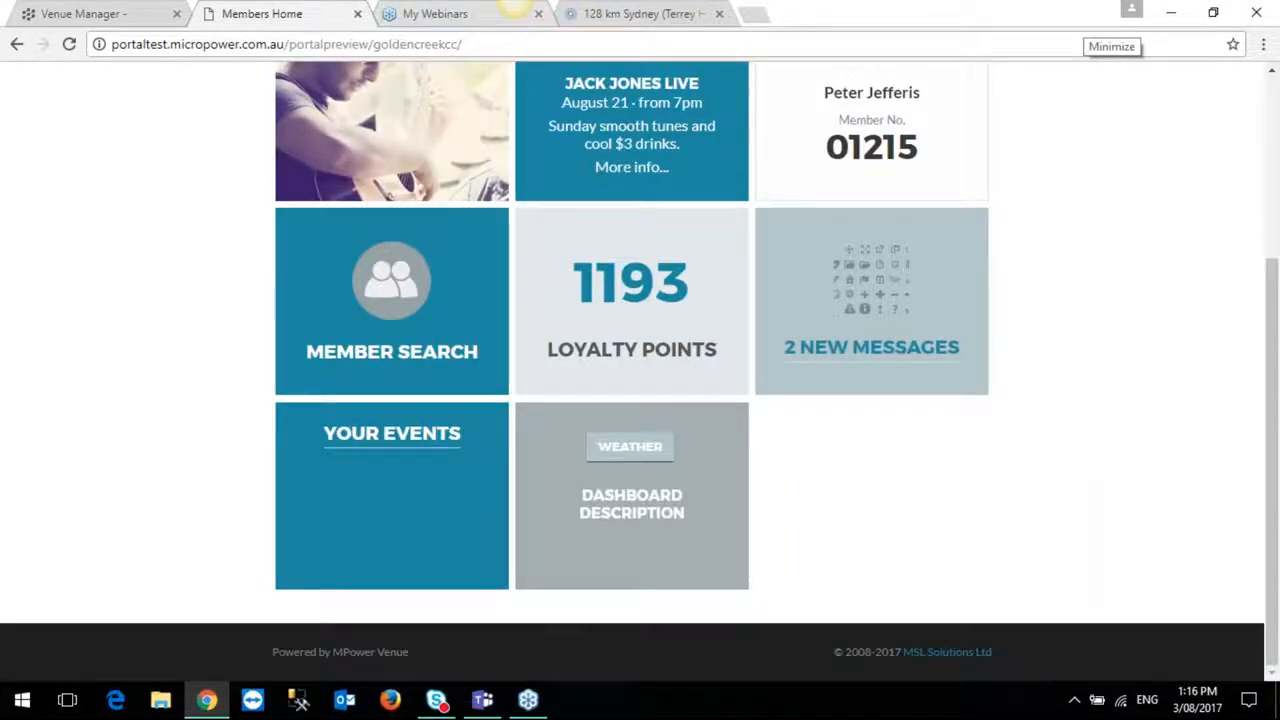
scroll(1046, 320, "up", 2)
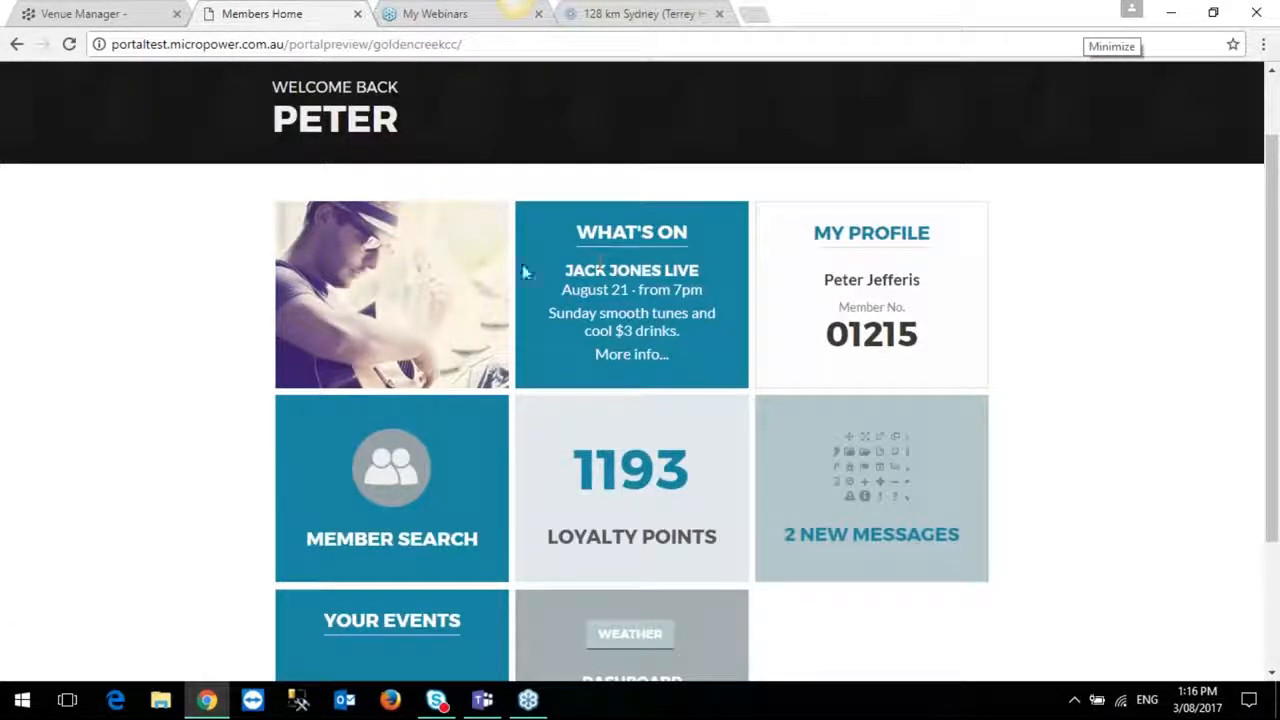
left_click(78, 14)
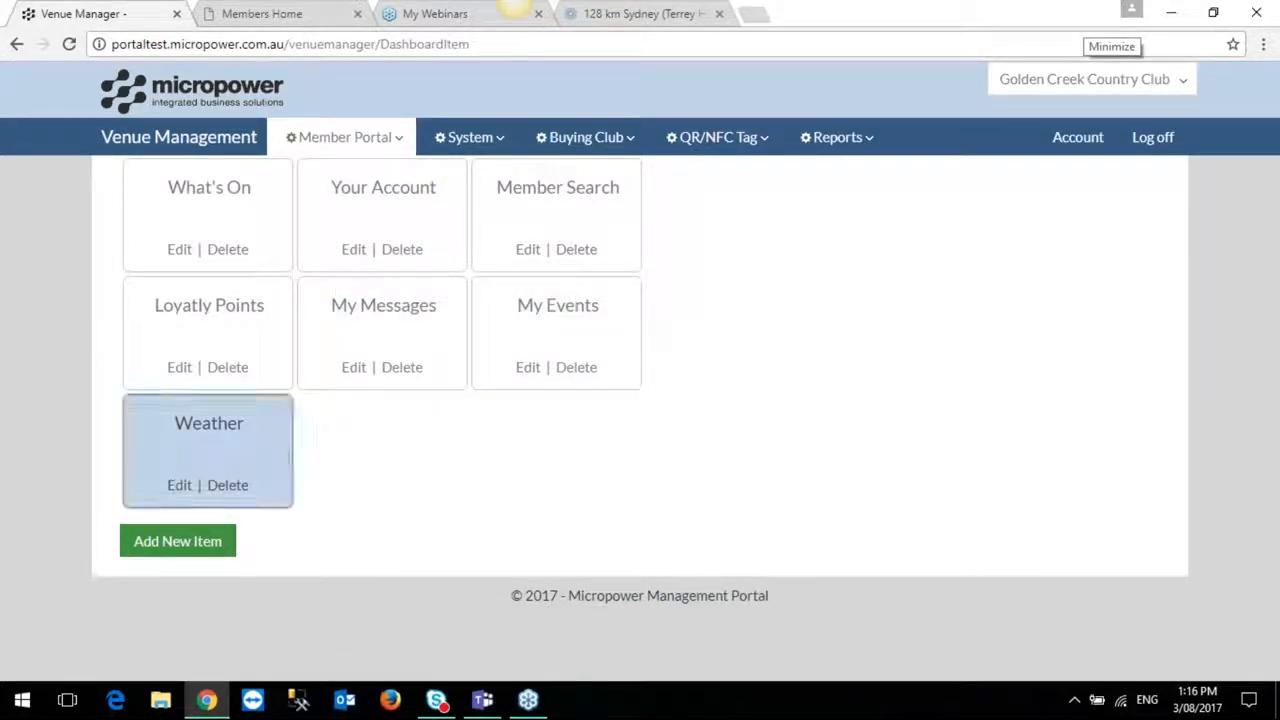
left_click(179, 486)
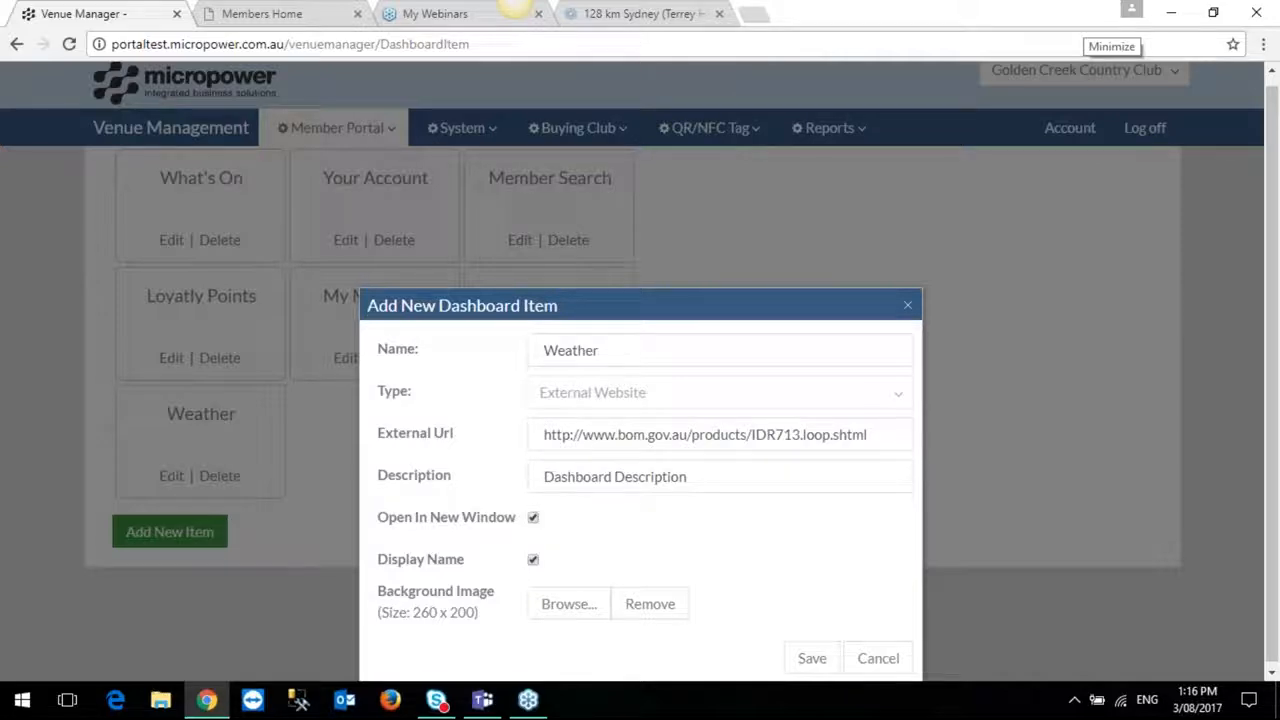
left_click(645, 14)
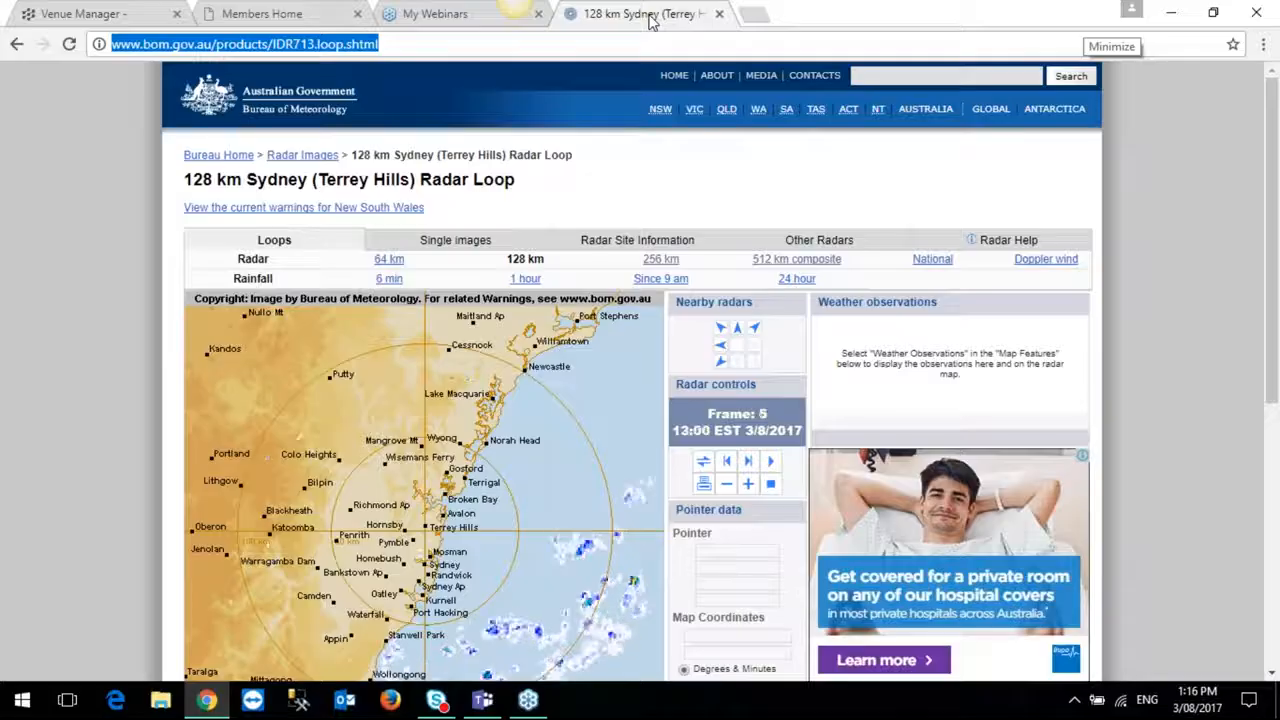
left_click(389, 259)
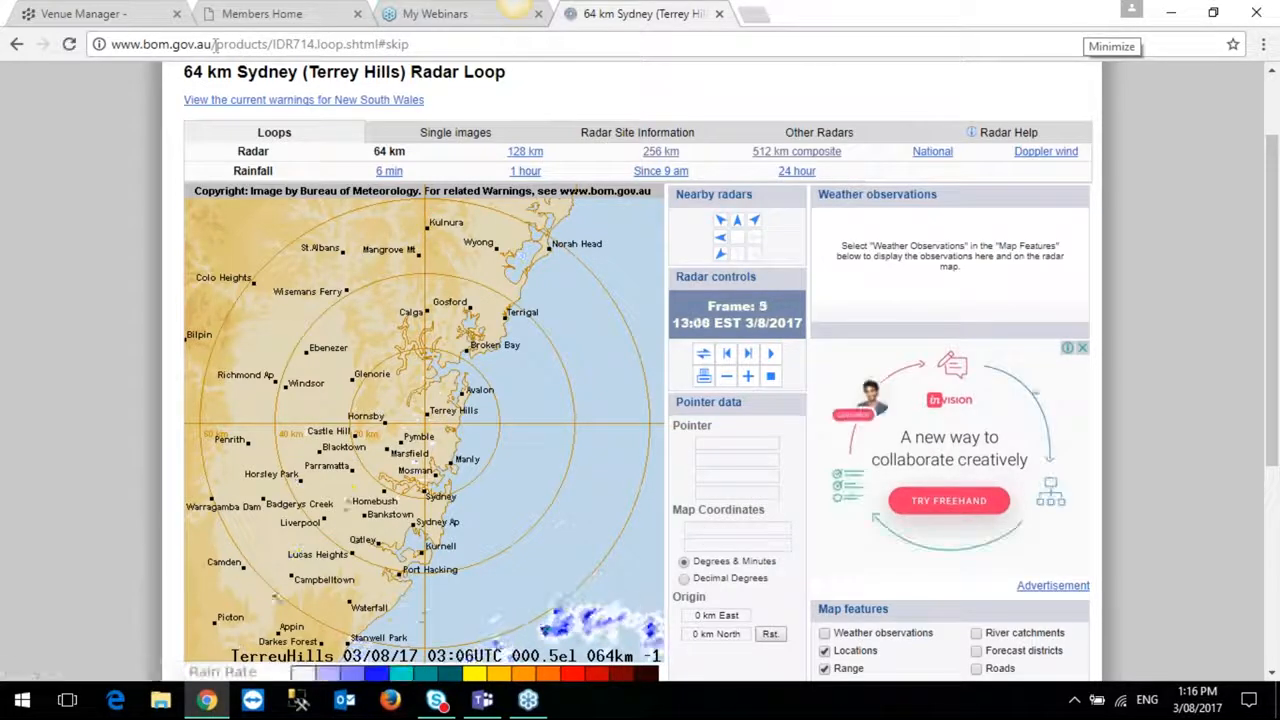
left_click(100, 14)
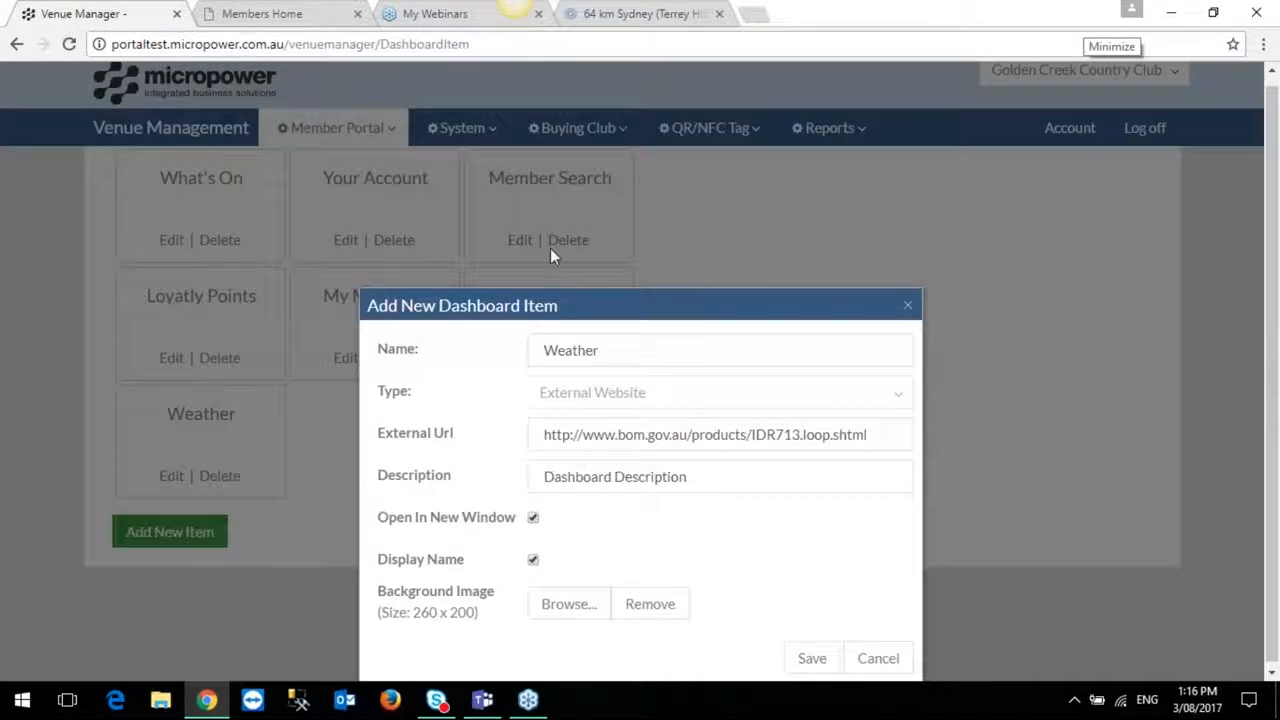
left_click(877, 662)
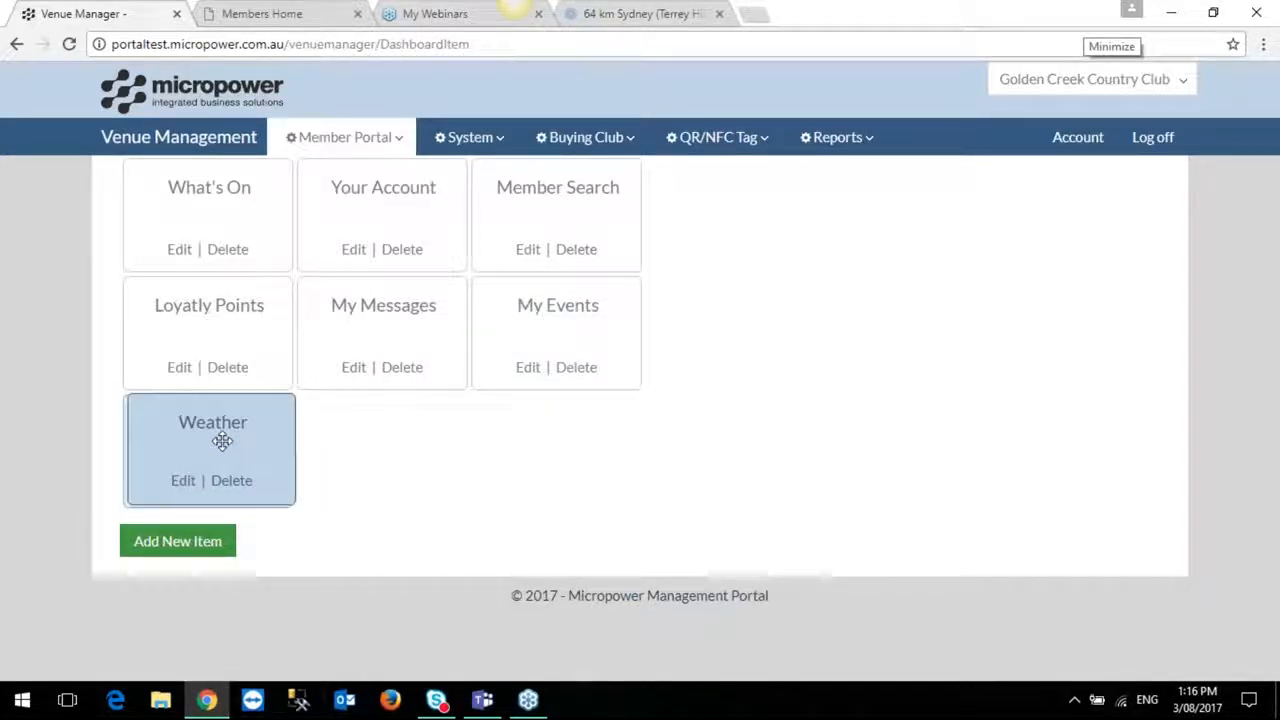
Drag Weather into the top row after Your Account and check the new tile order on the reloaded portal.
left_click_drag(220, 438, 563, 206)
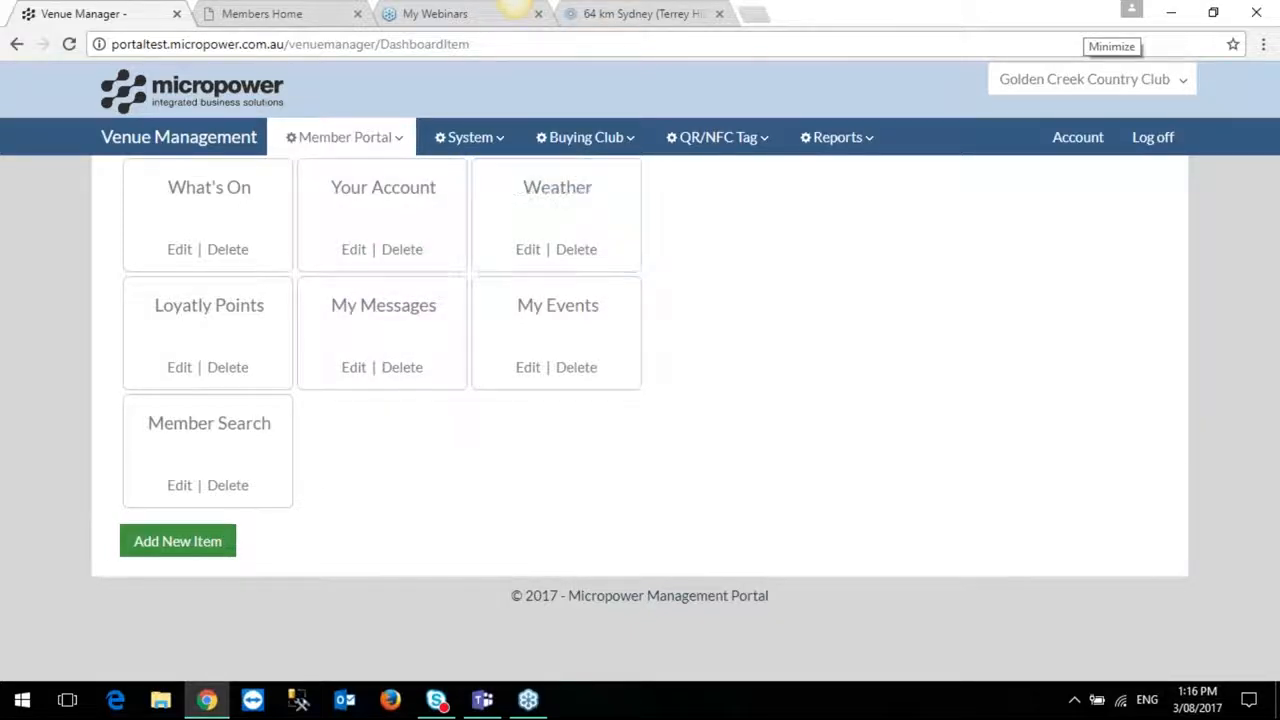
left_click(293, 20)
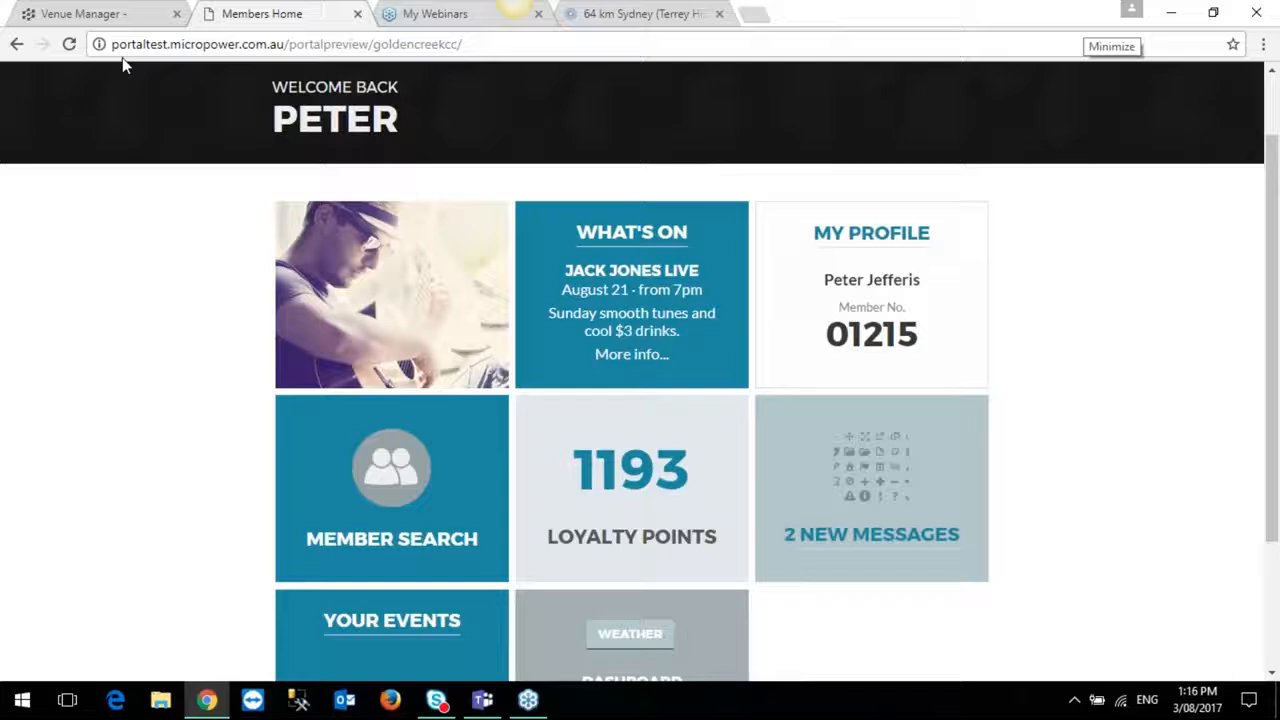
left_click(69, 44)
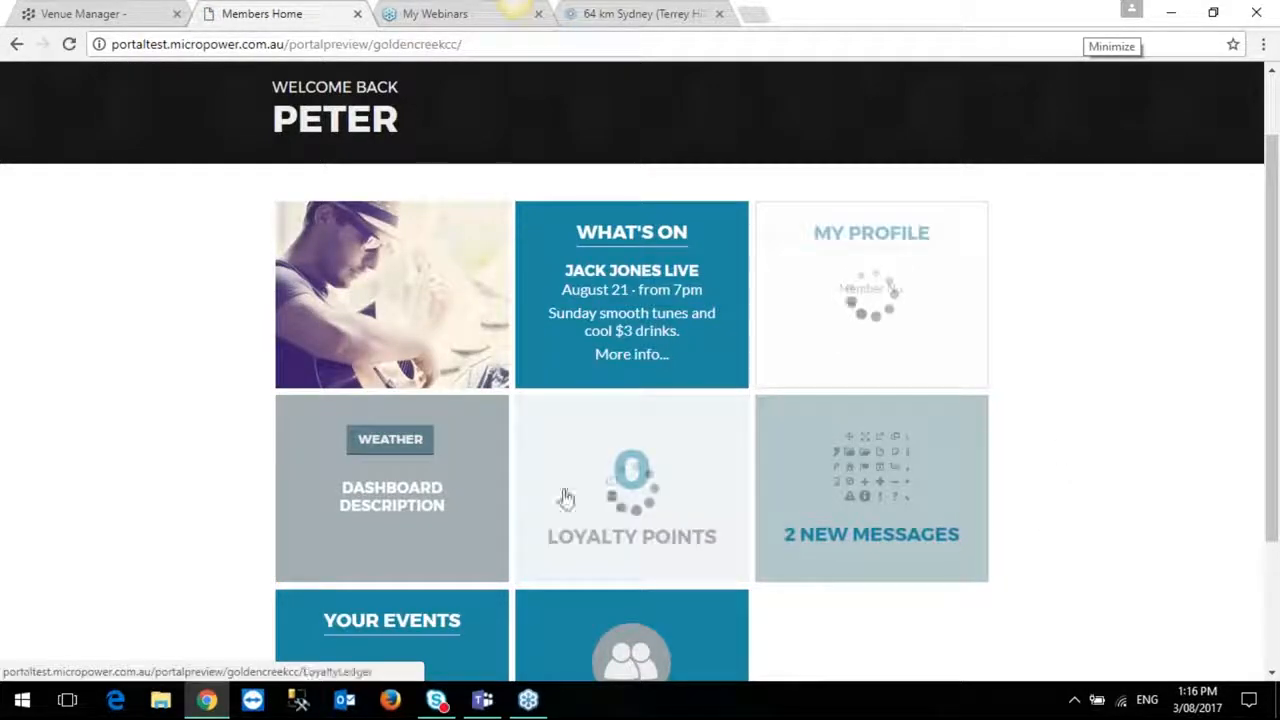
scroll(1100, 381, "down", 3)
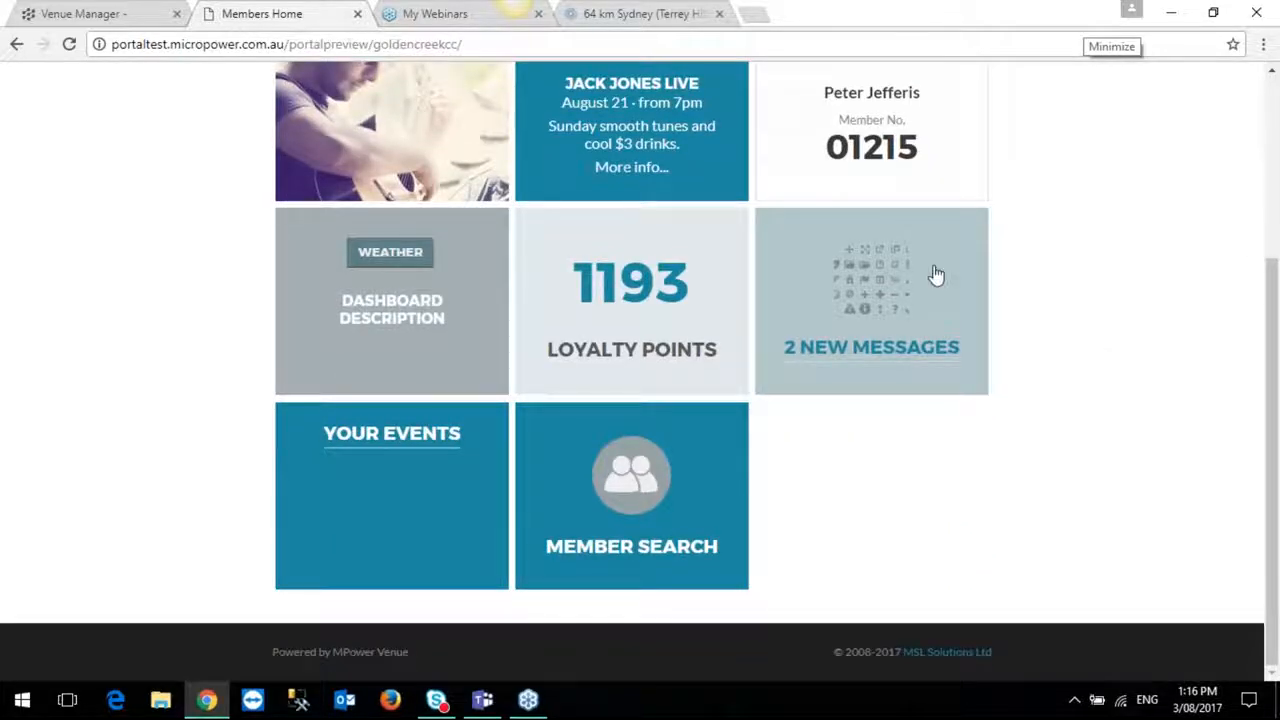
scroll(934, 274, "up", 1)
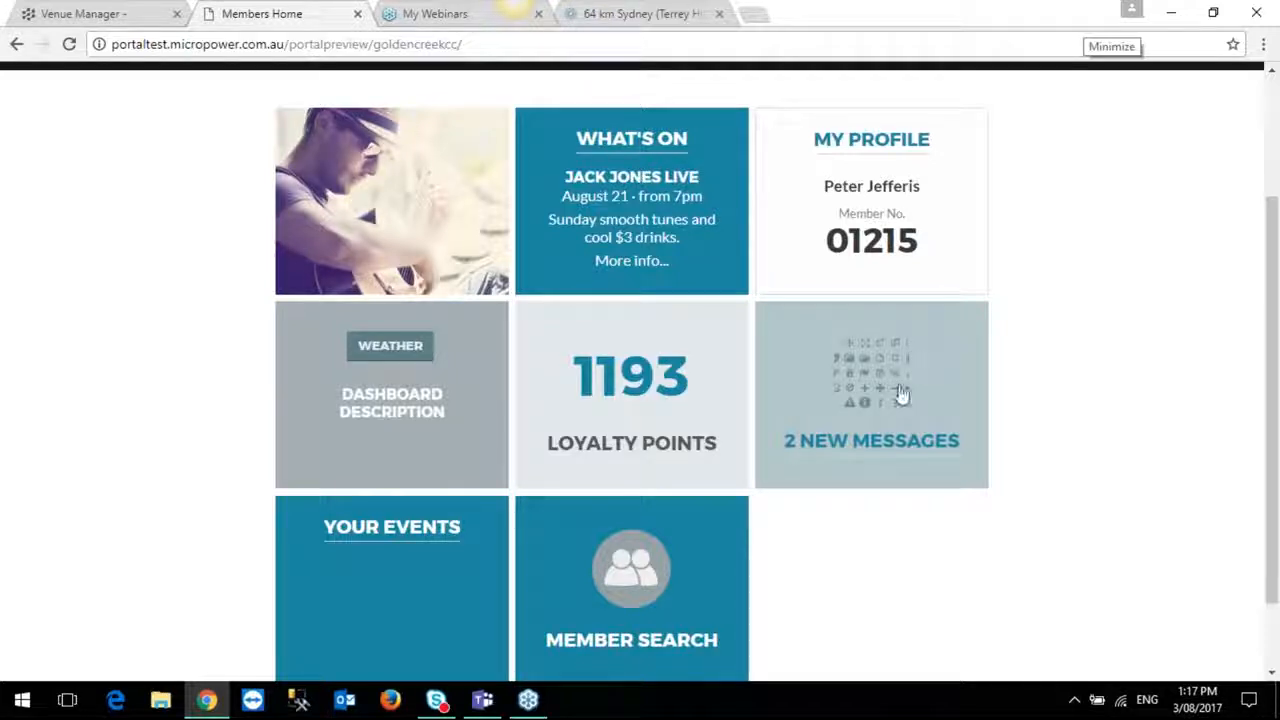
scroll(931, 414, "down", 2)
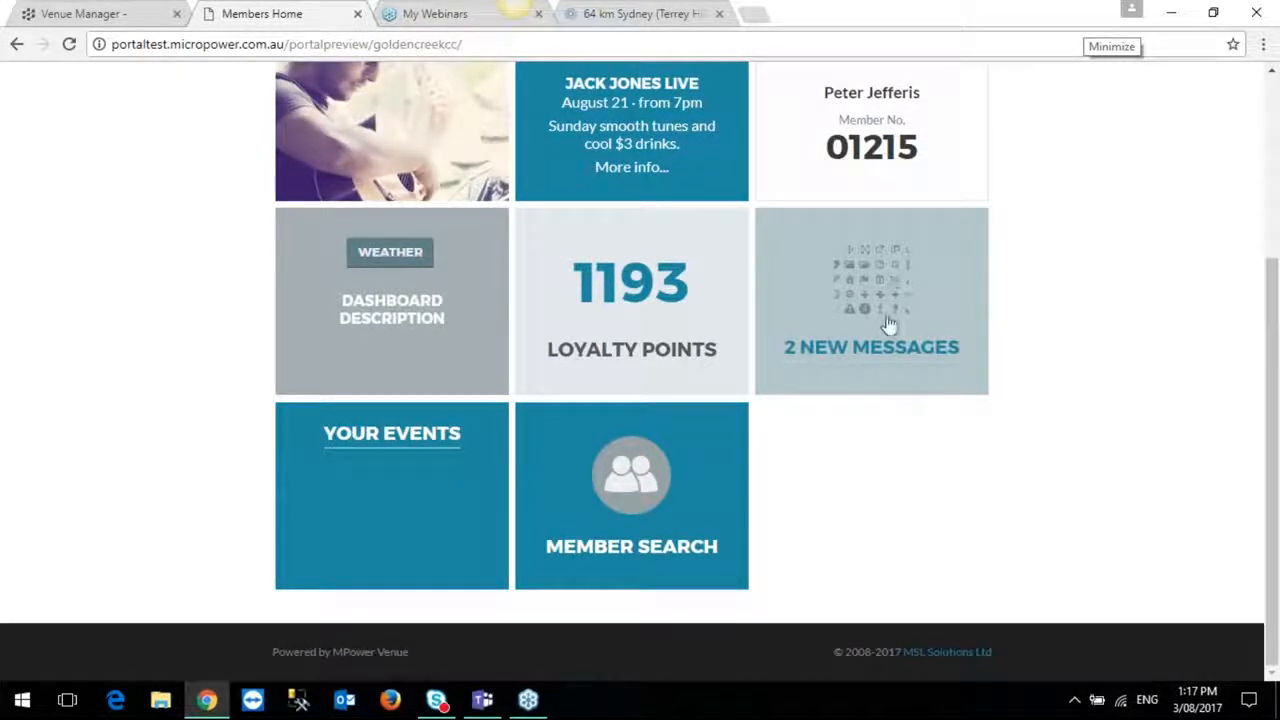
scroll(918, 350, "up", 2)
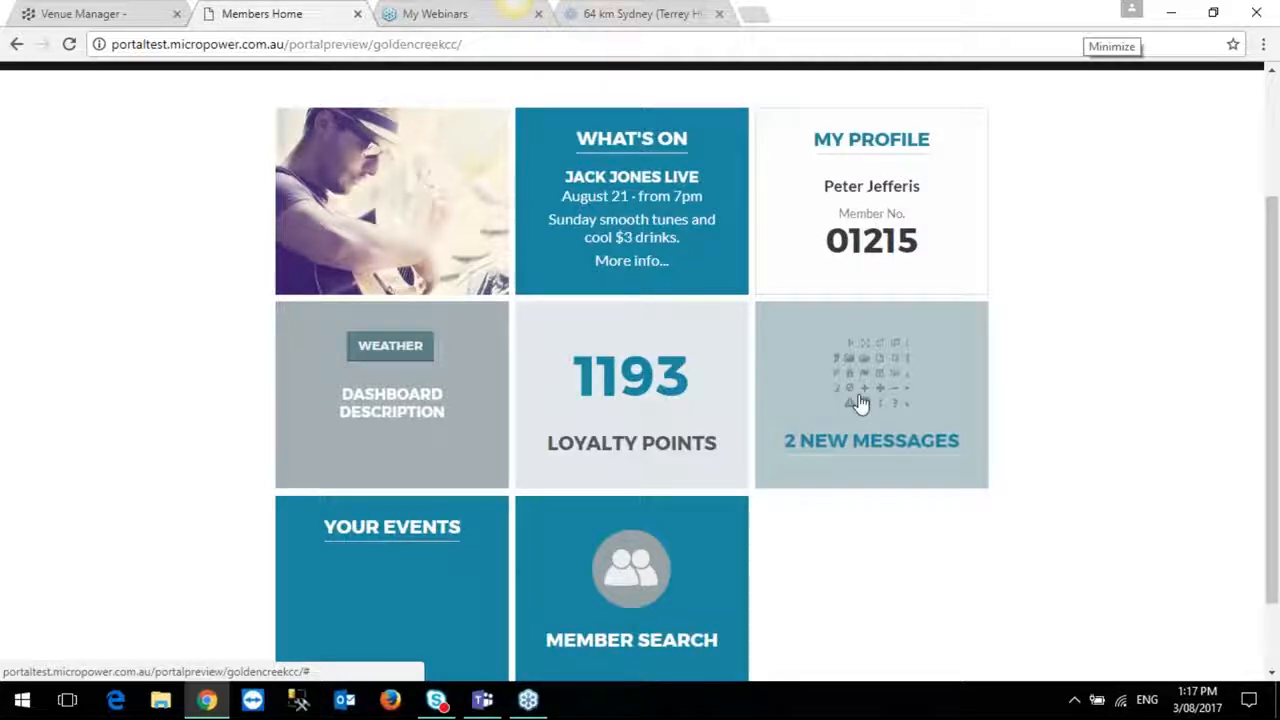
scroll(1008, 409, "up", 3)
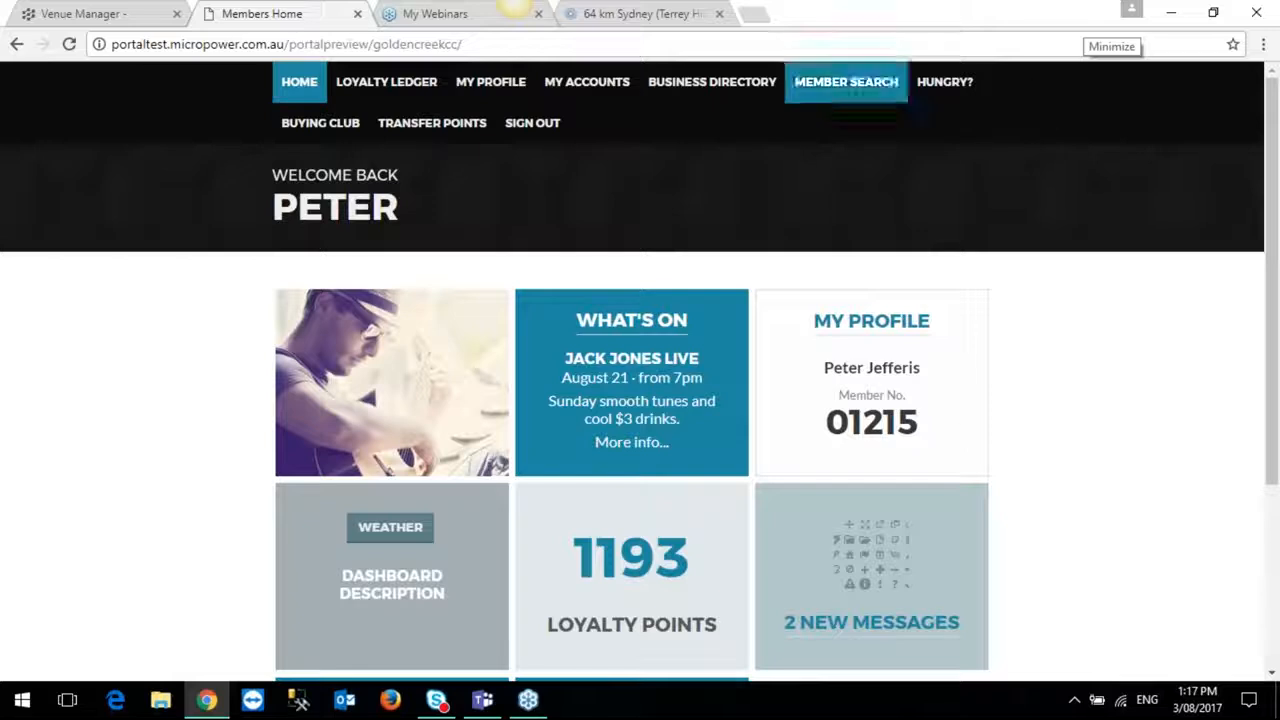
left_click(85, 13)
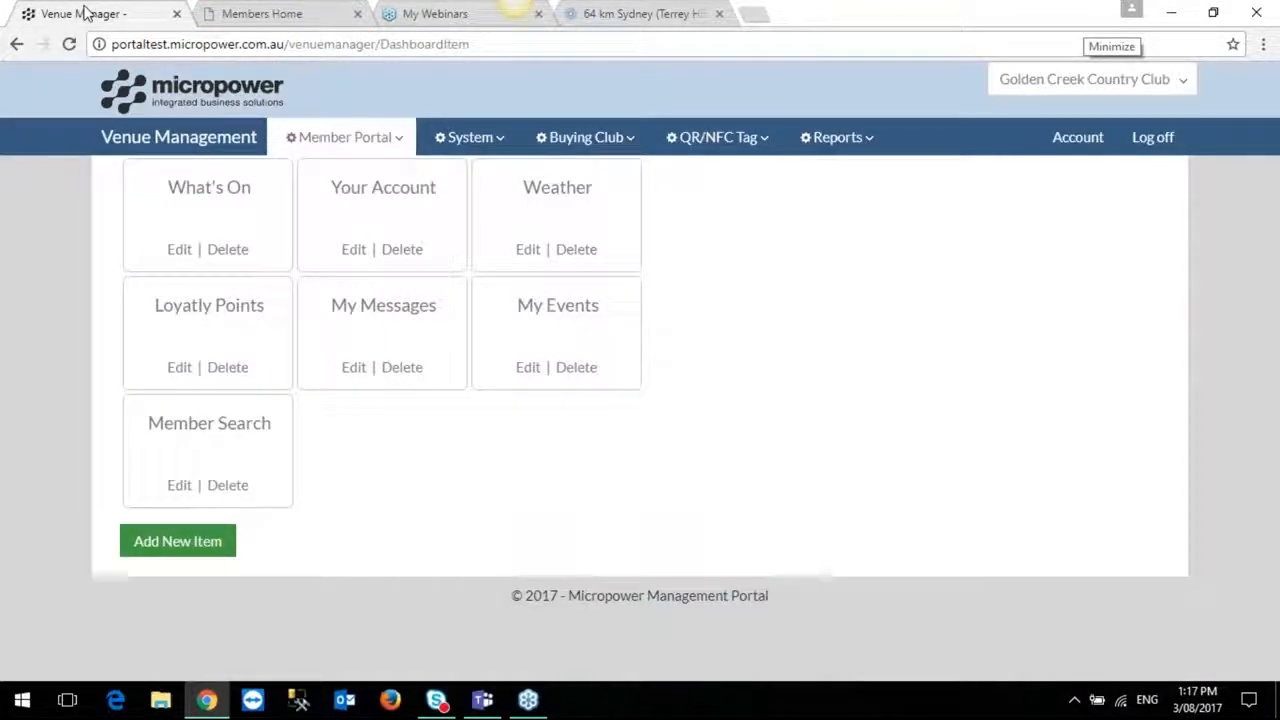
left_click(267, 16)
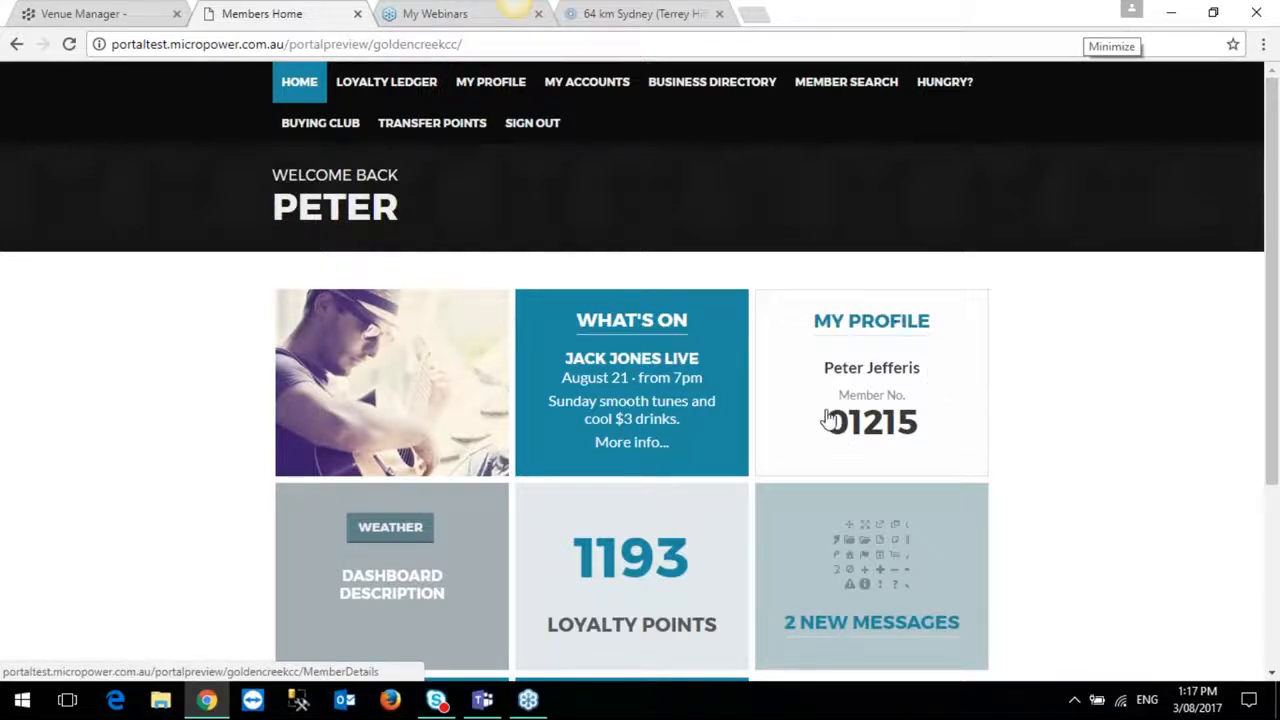
left_click(858, 350)
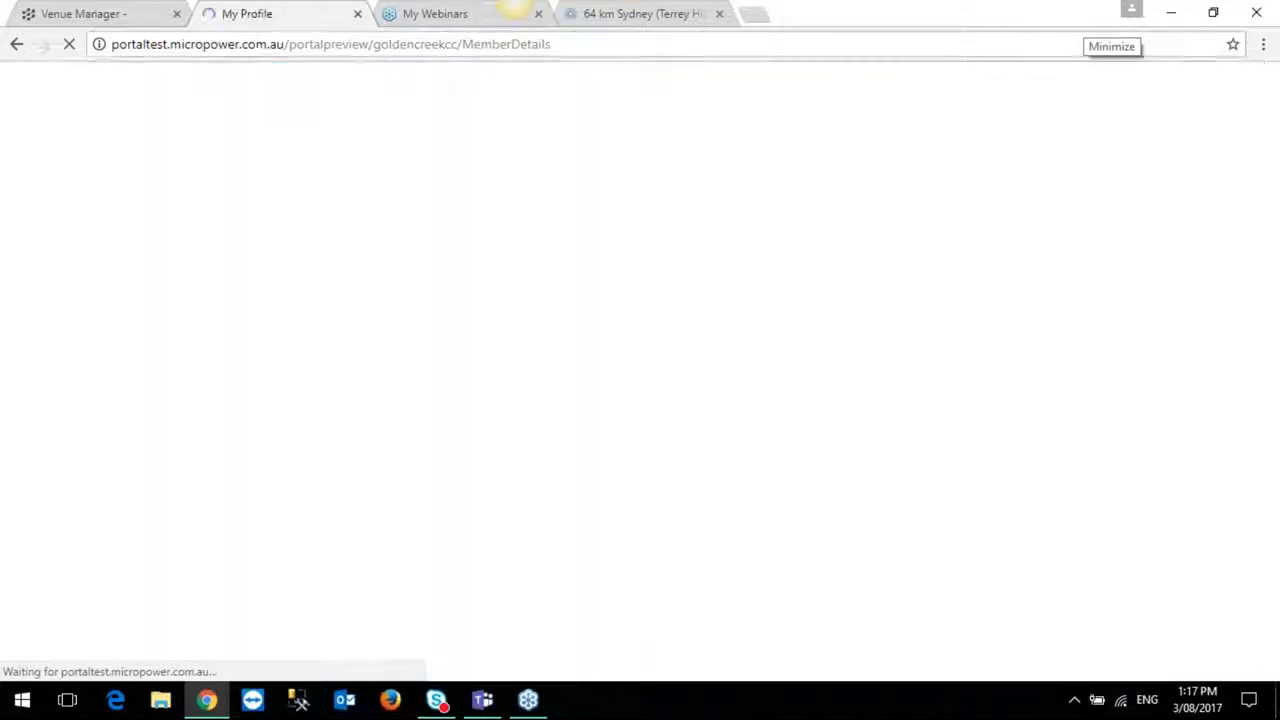
scroll(1030, 325, "down", 1)
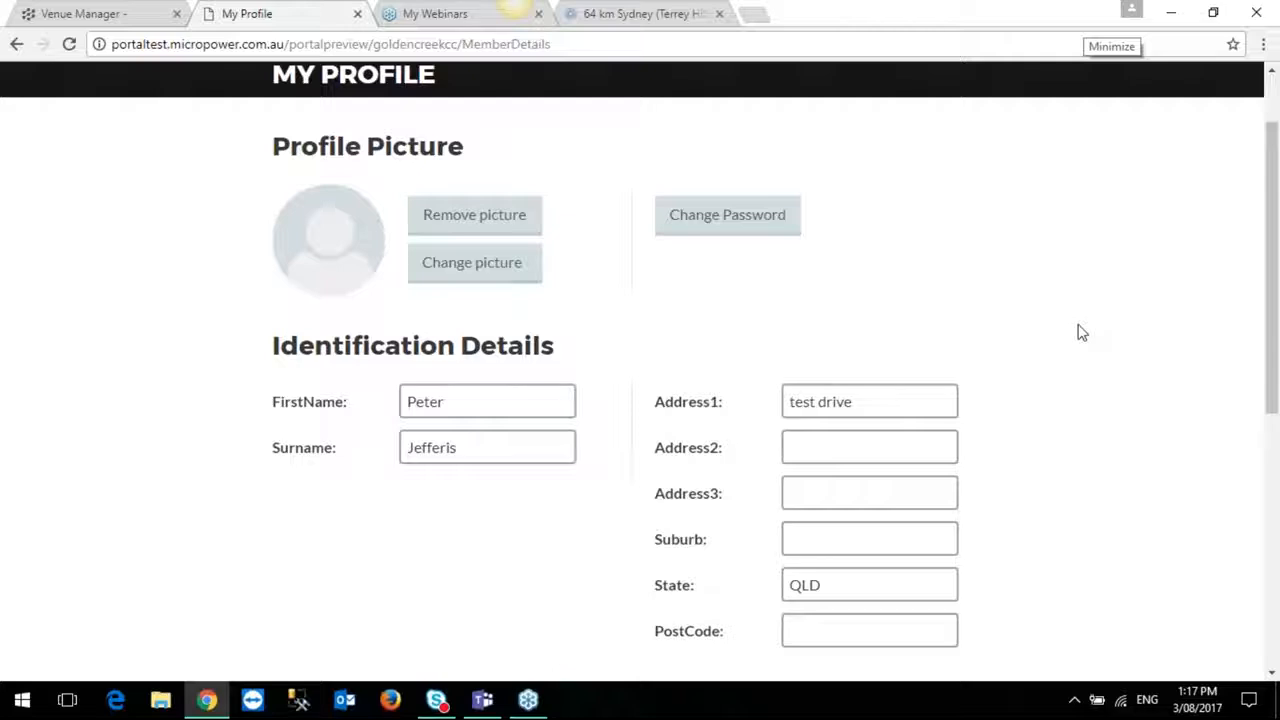
scroll(1054, 334, "down", 1)
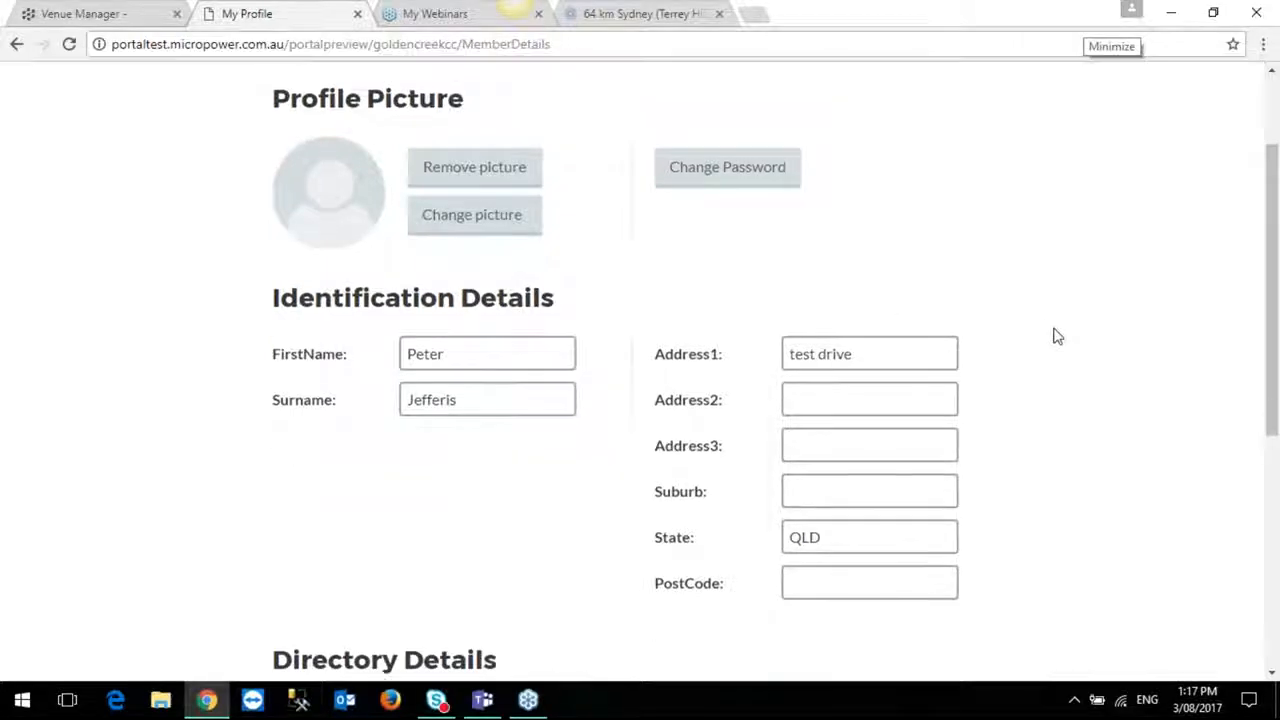
scroll(640, 369, "up", 1)
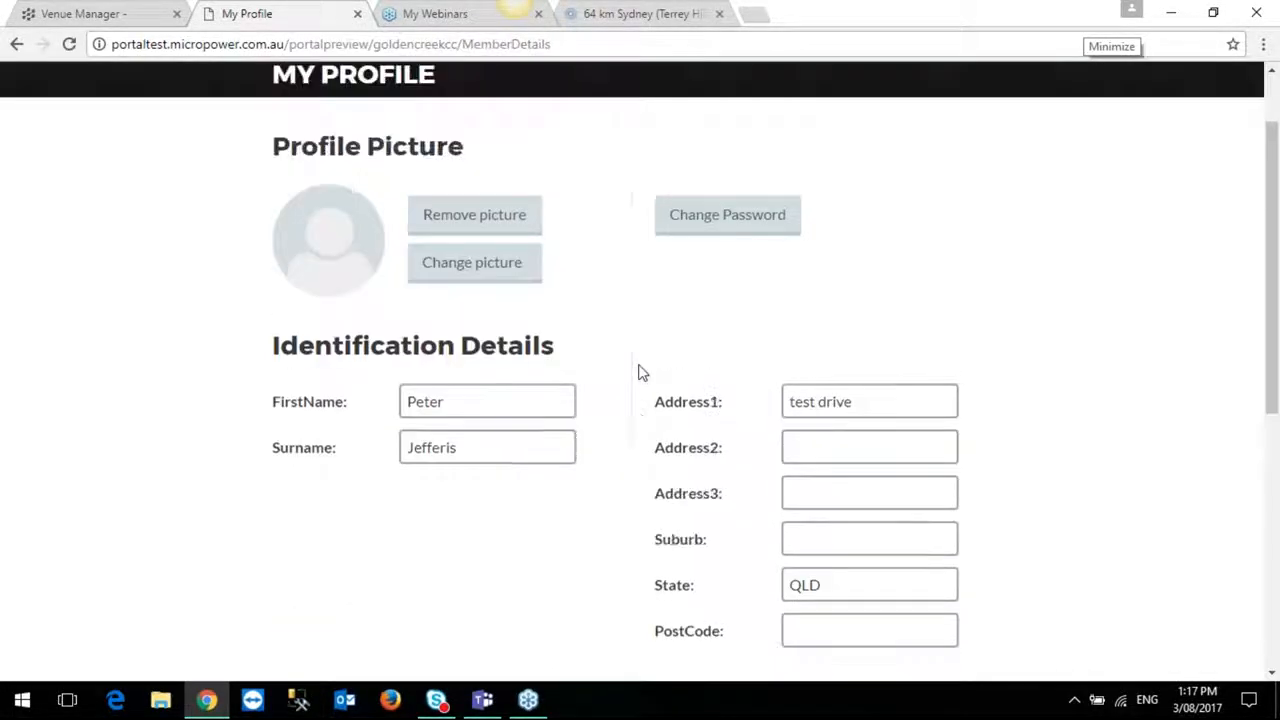
scroll(931, 397, "down", 2)
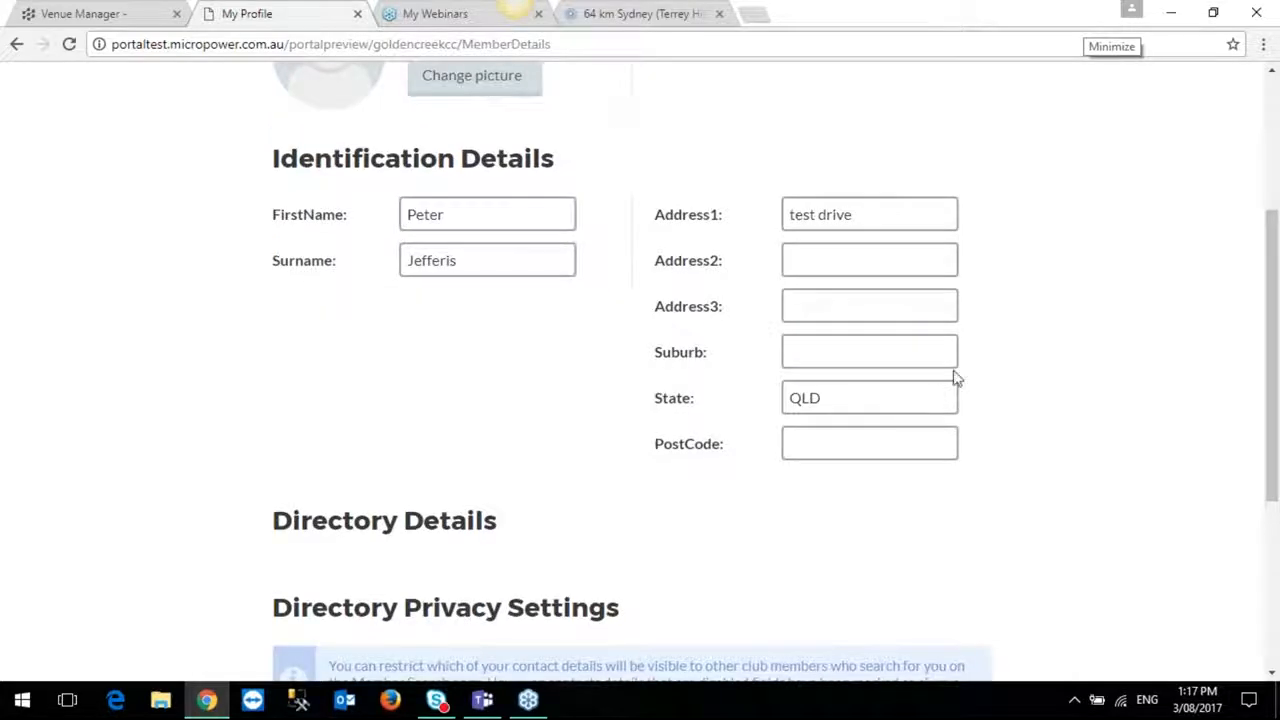
scroll(955, 378, "down", 1)
scroll(500, 114, "up", 1)
scroll(949, 414, "down", 3)
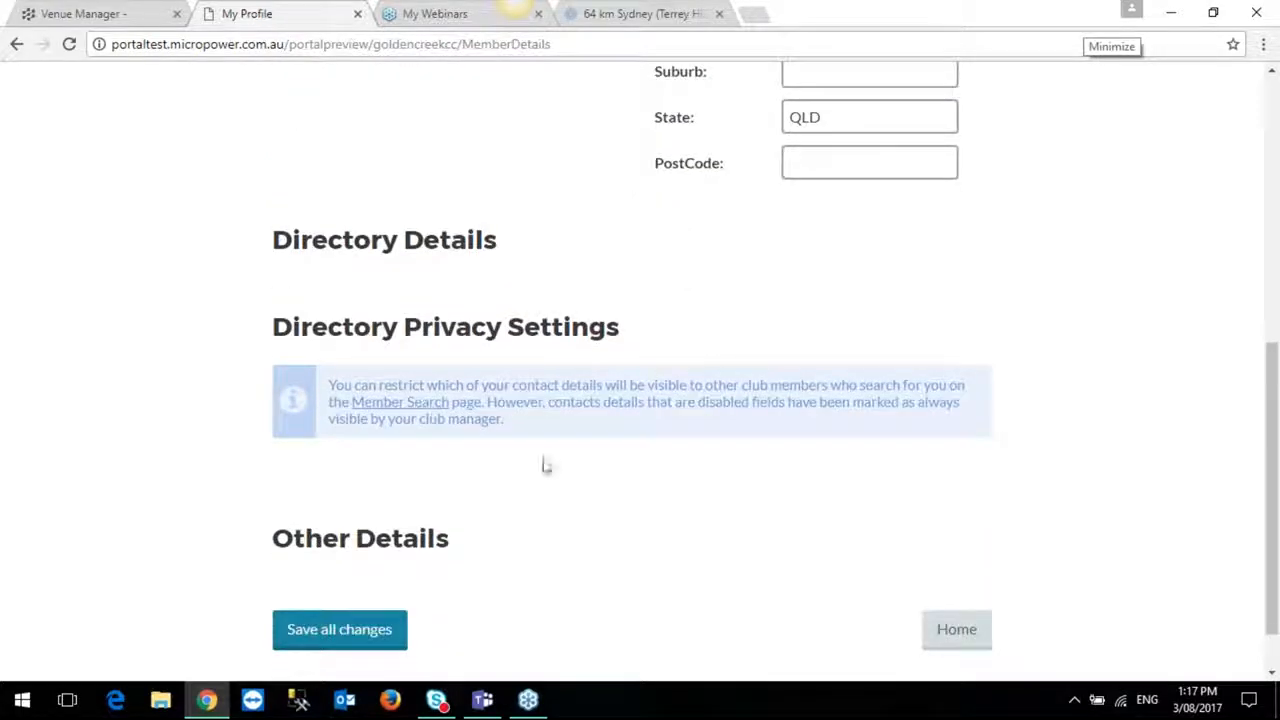
scroll(362, 451, "down", 1)
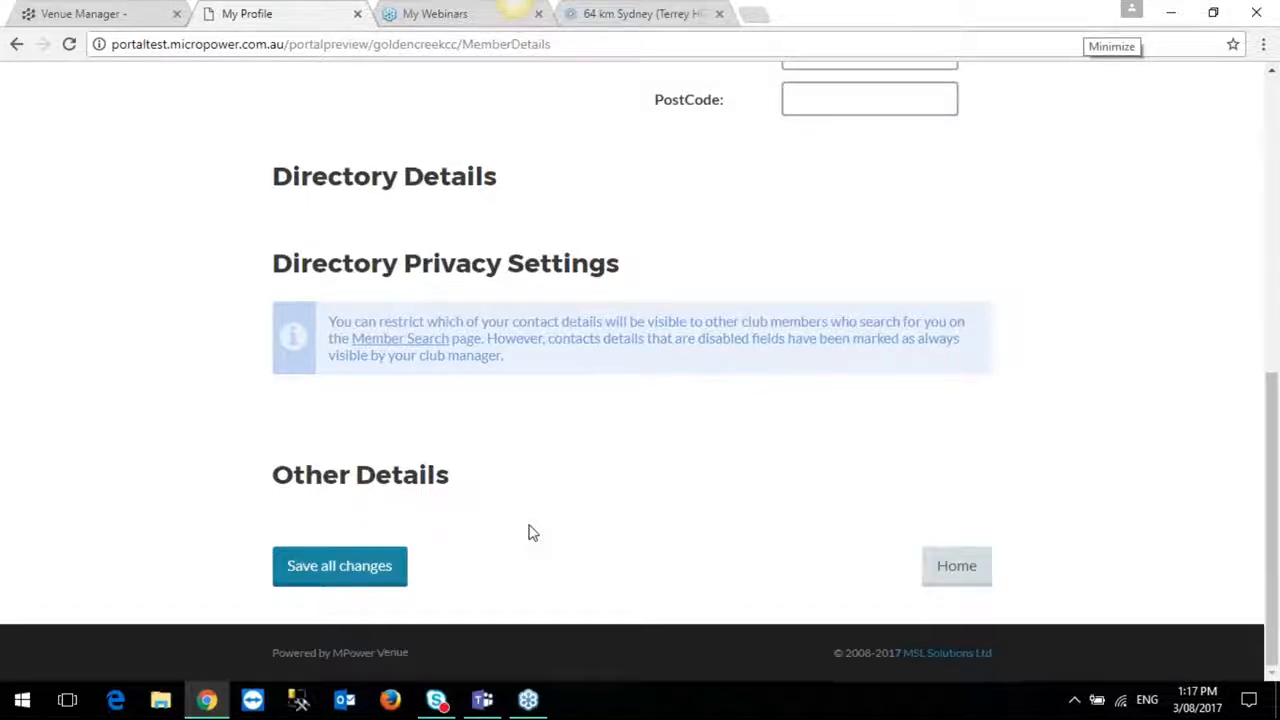
scroll(532, 533, "up", 5)
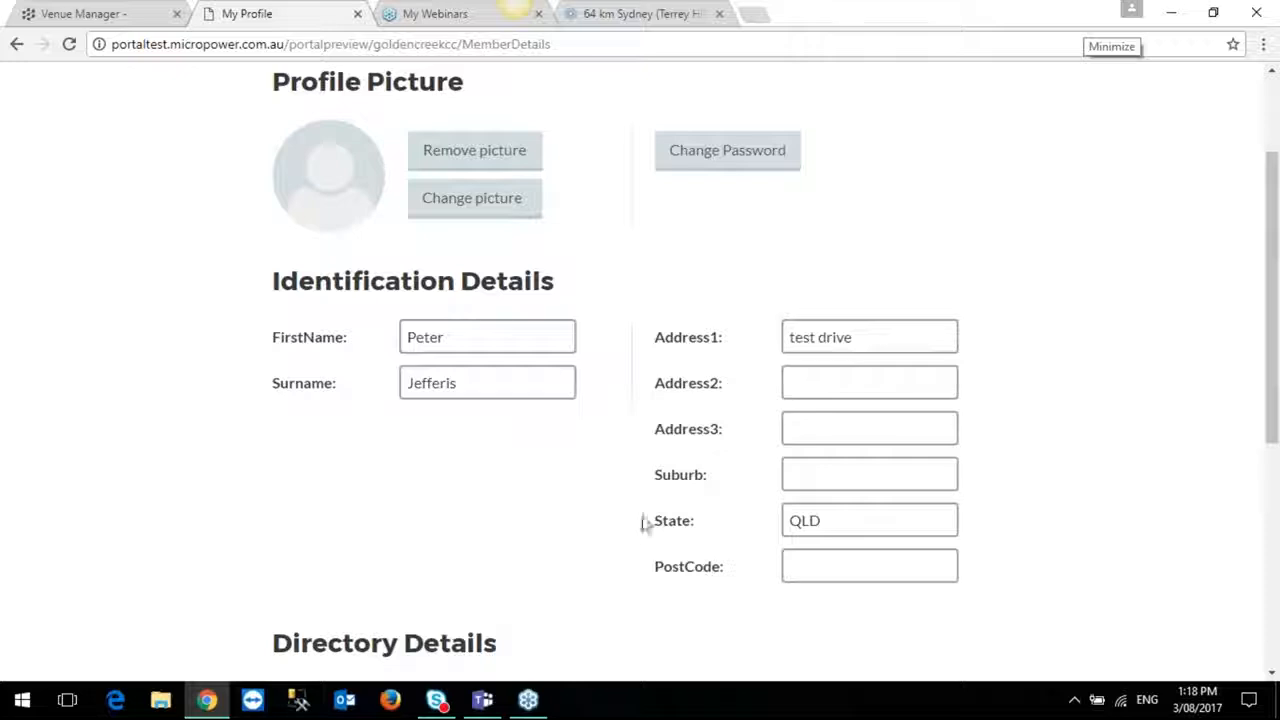
left_click(57, 17)
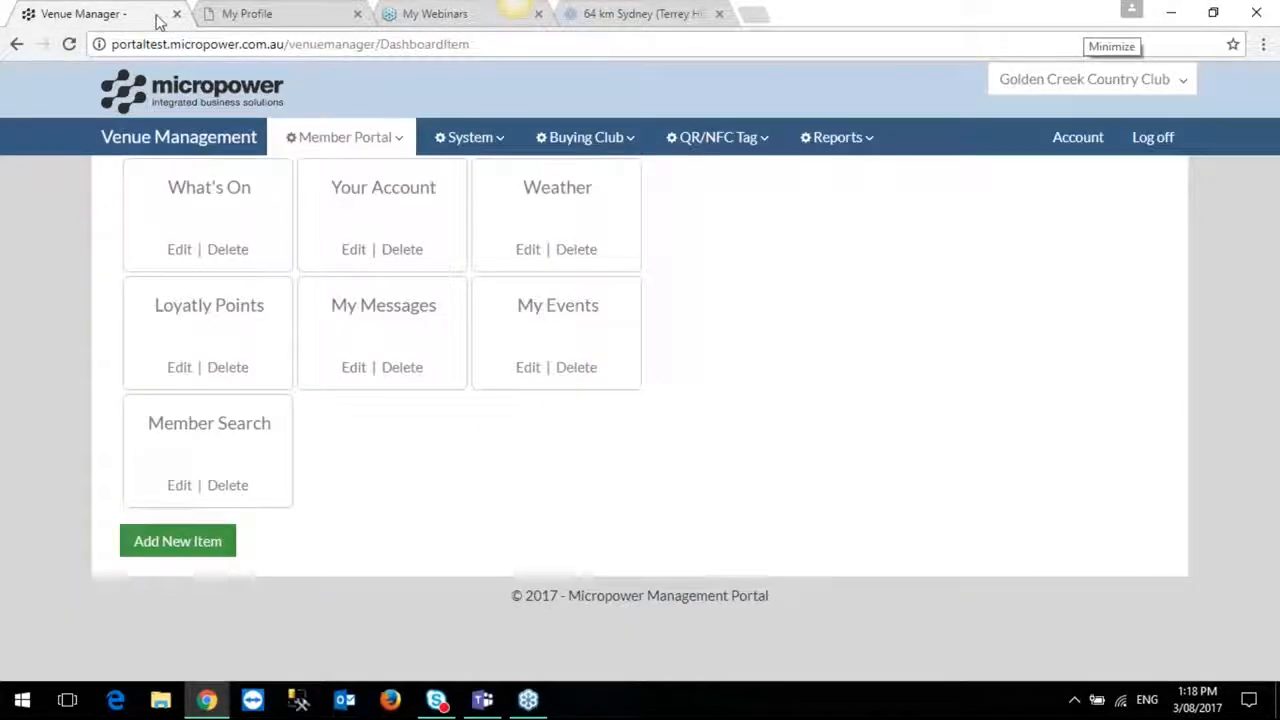
Open the Member Profile Layout settings and show the Member Details layout.
left_click(340, 140)
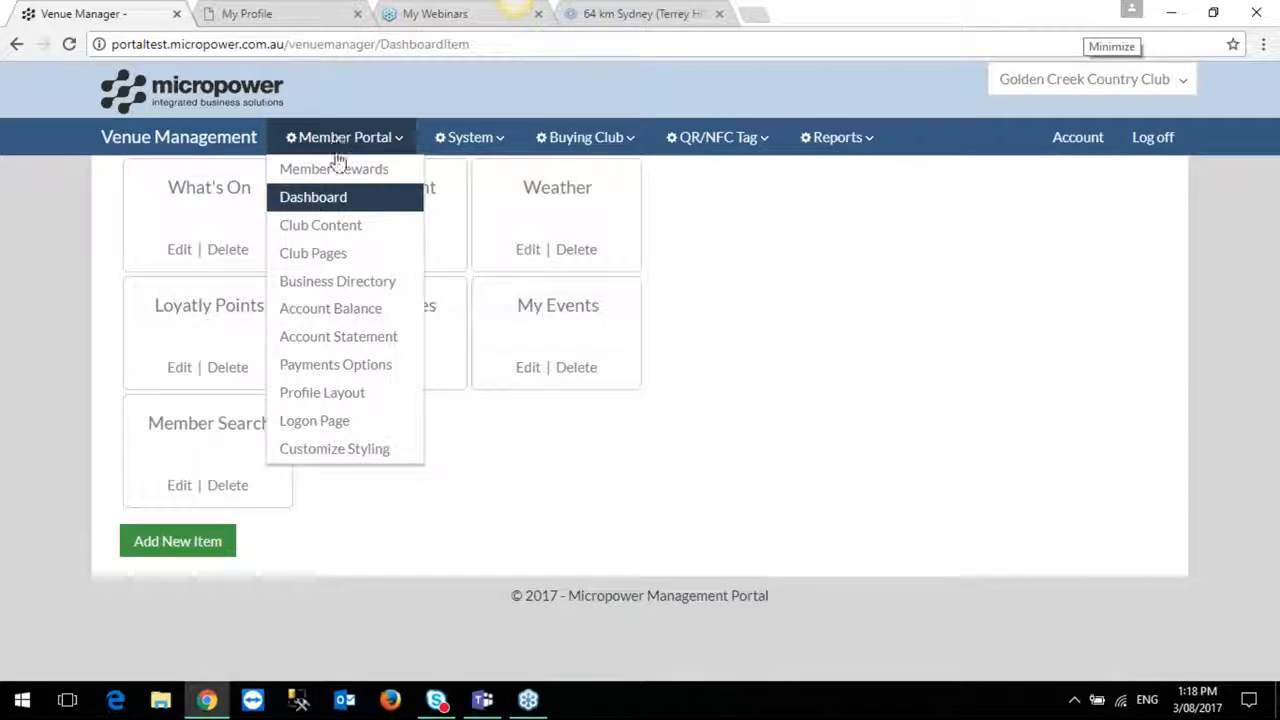
left_click(357, 396)
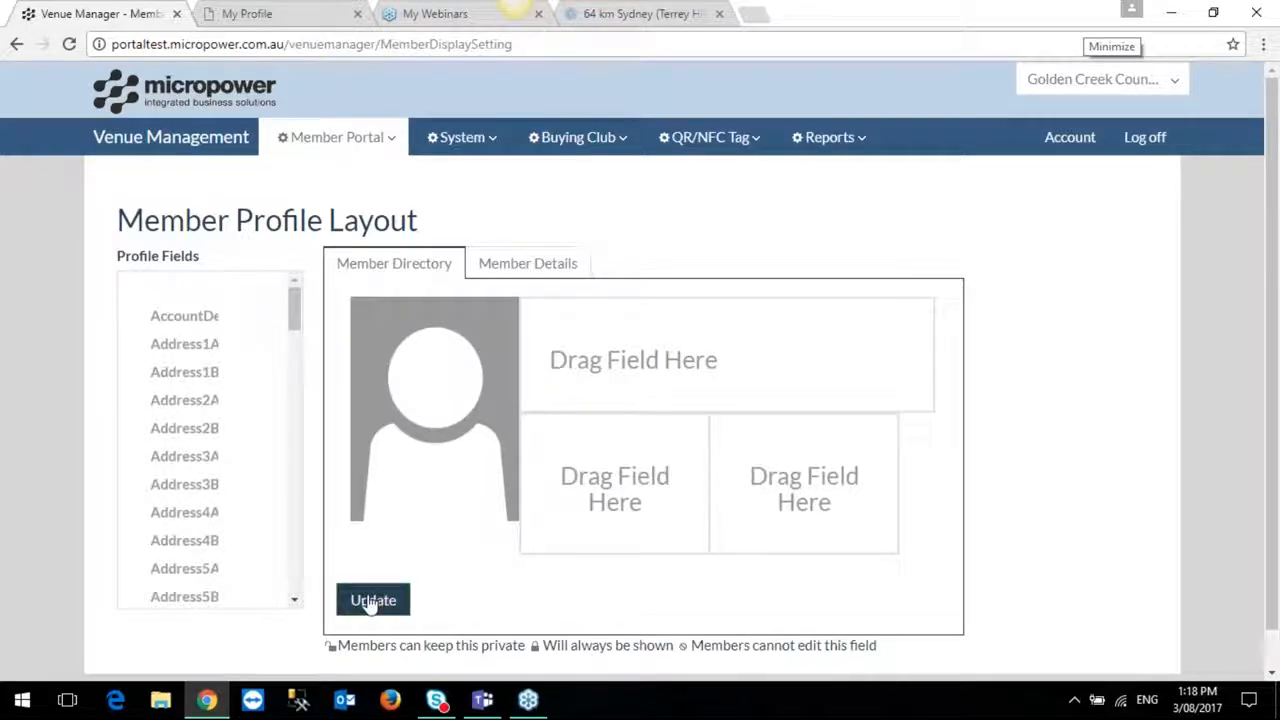
left_click(530, 265)
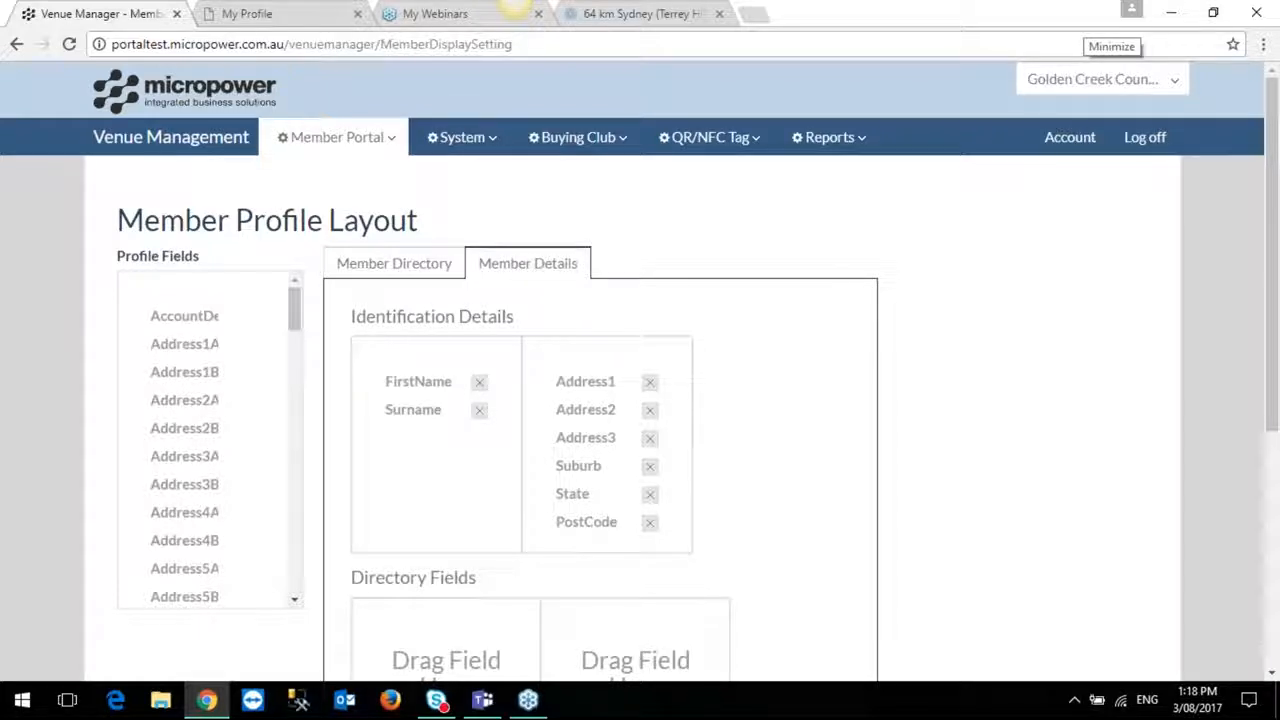
left_click(256, 13)
scroll(766, 266, "up", 2)
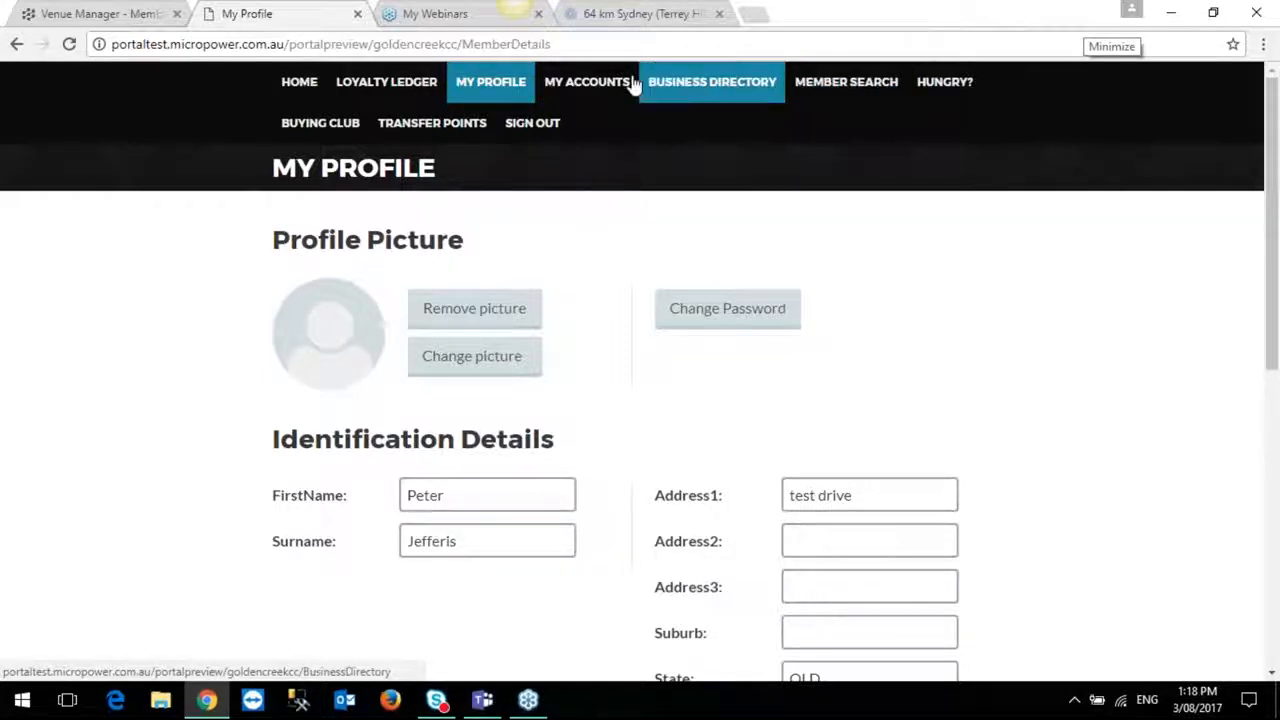
left_click(105, 18)
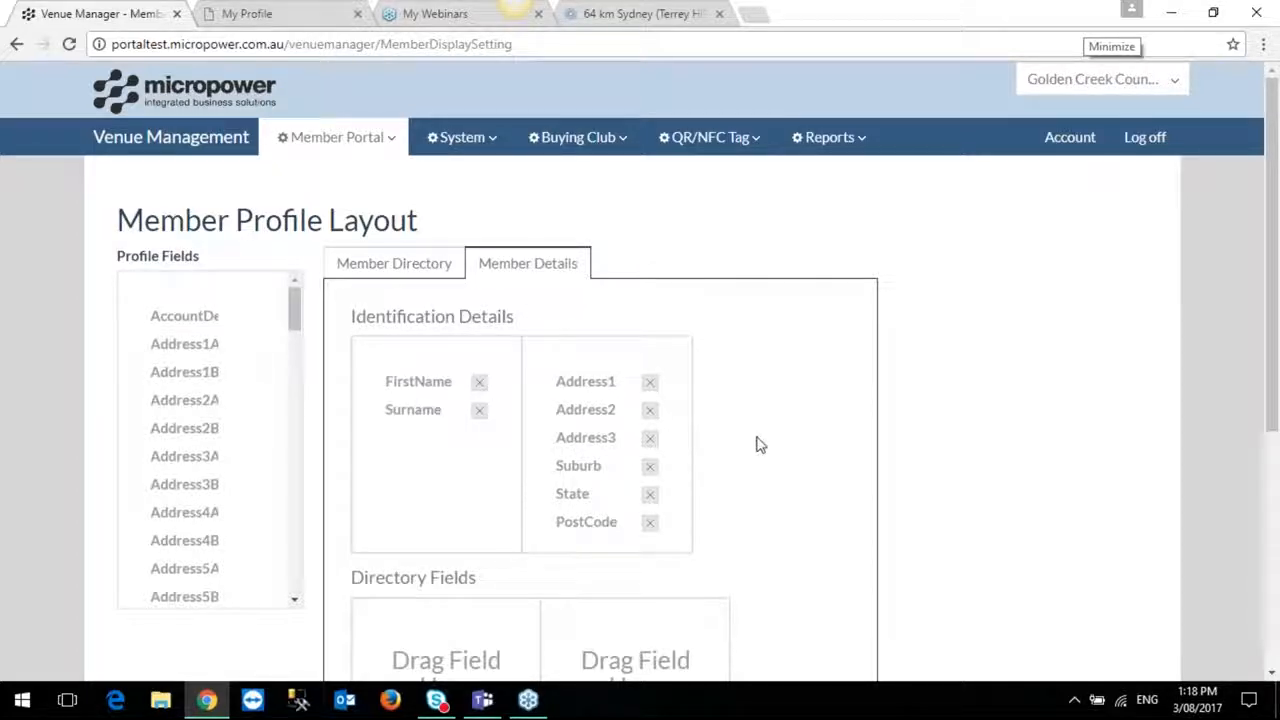
scroll(757, 444, "down", 1)
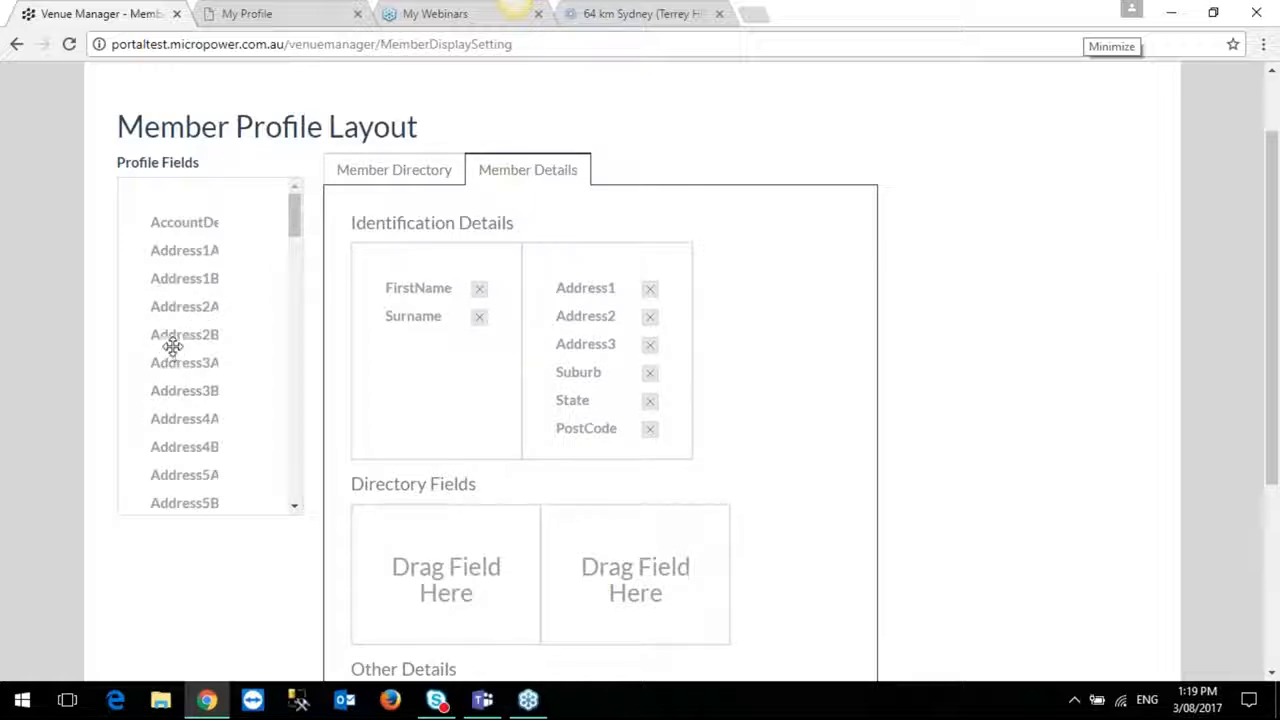
Try a financial field below Surname in Identification Details, then remove it.
left_click_drag(295, 216, 300, 323)
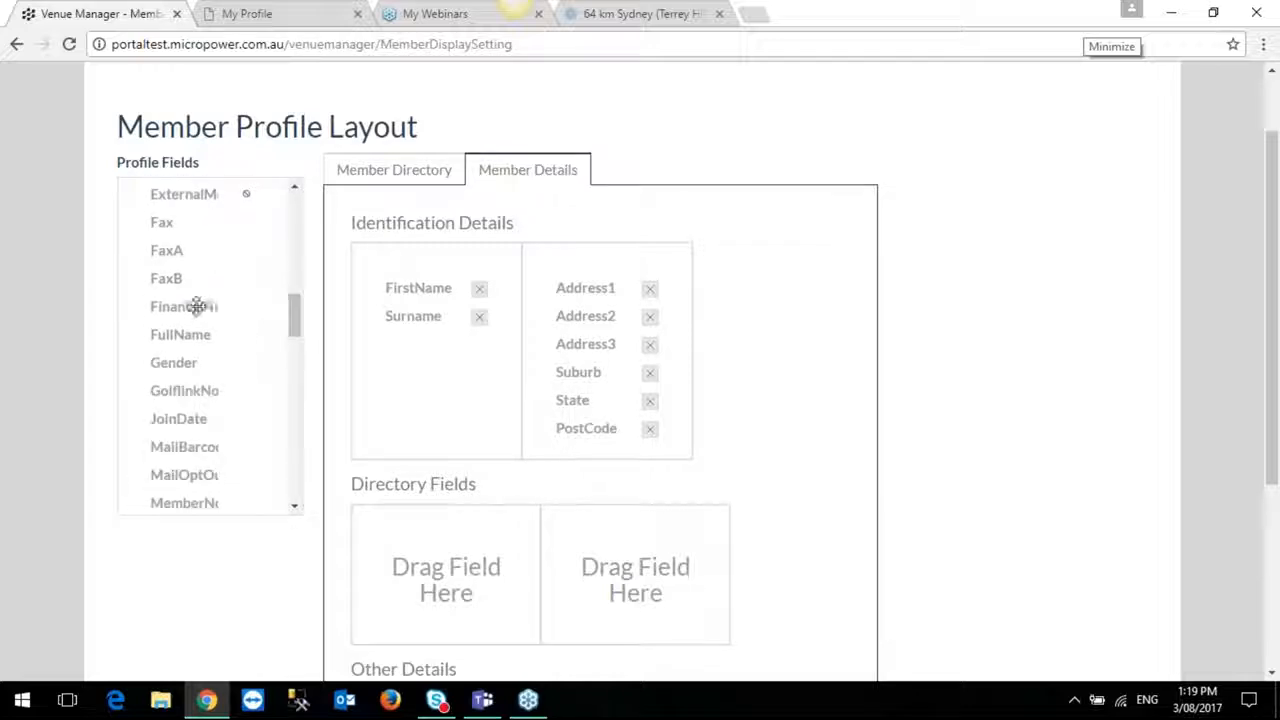
left_click_drag(183, 306, 422, 380)
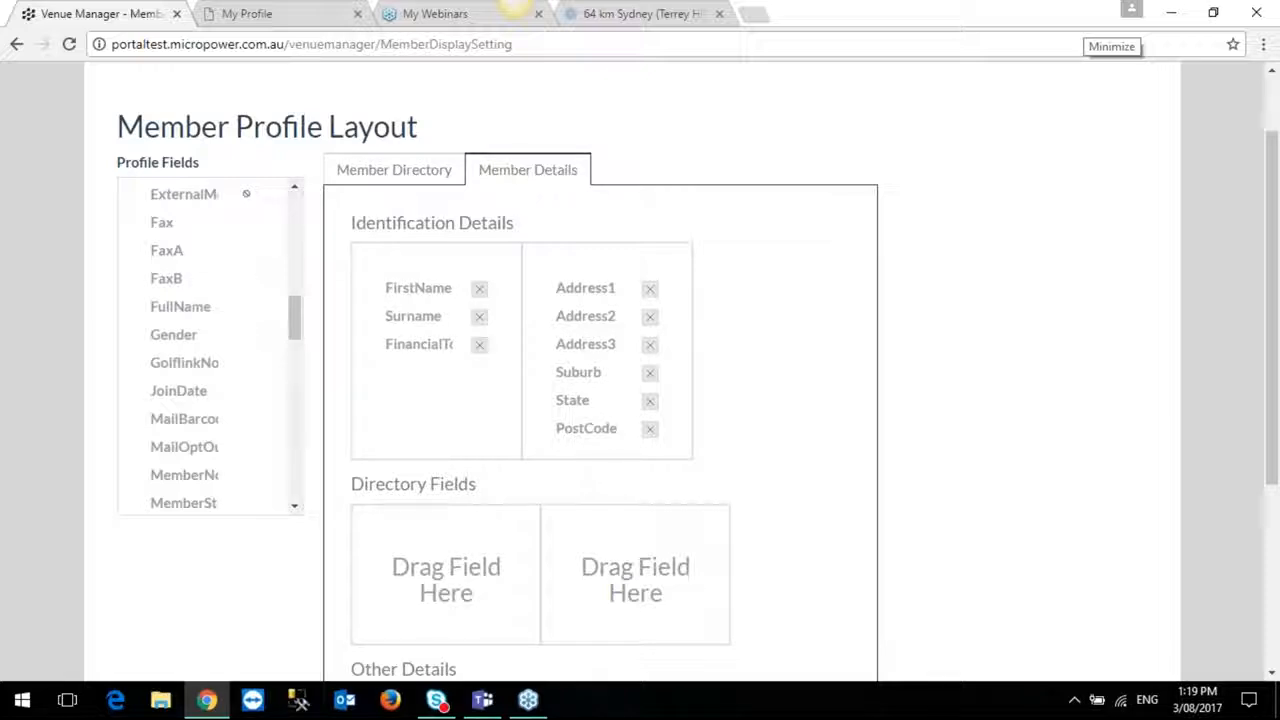
left_click(480, 350)
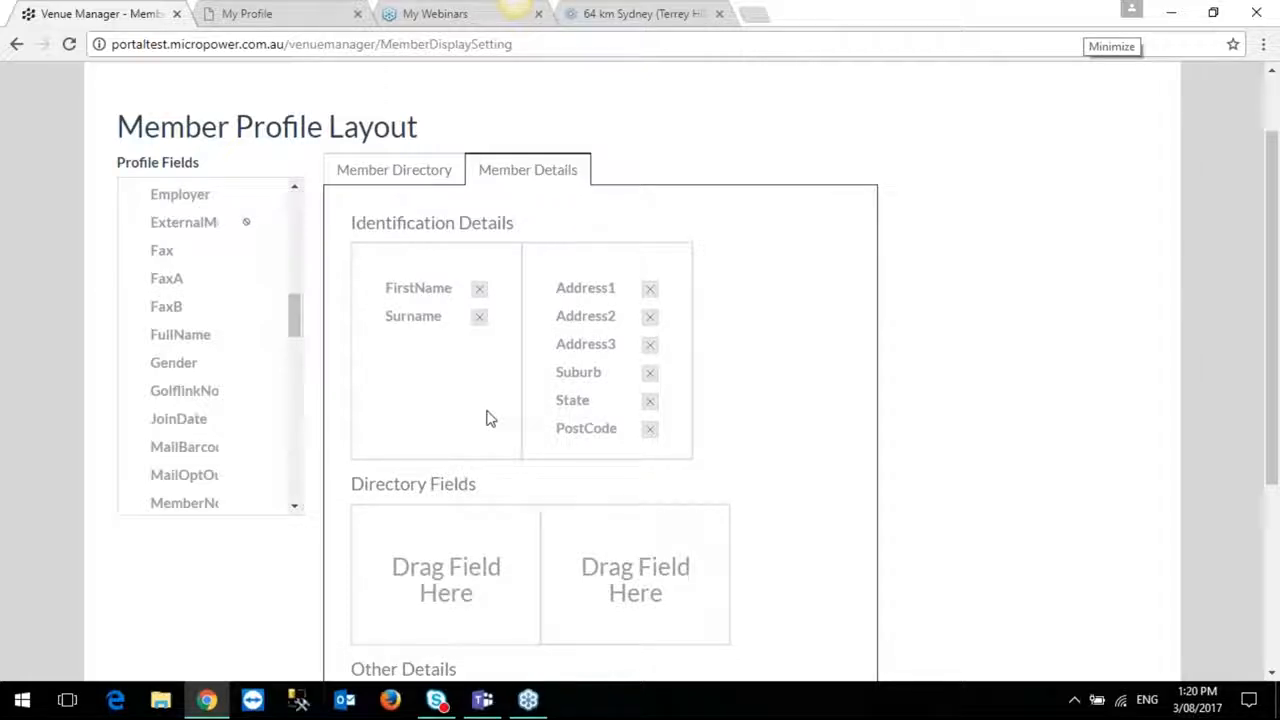
Place Email1 from Profile Fields below Surname in Identification Details.
left_click_drag(300, 322, 305, 232)
left_click_drag(297, 228, 295, 305)
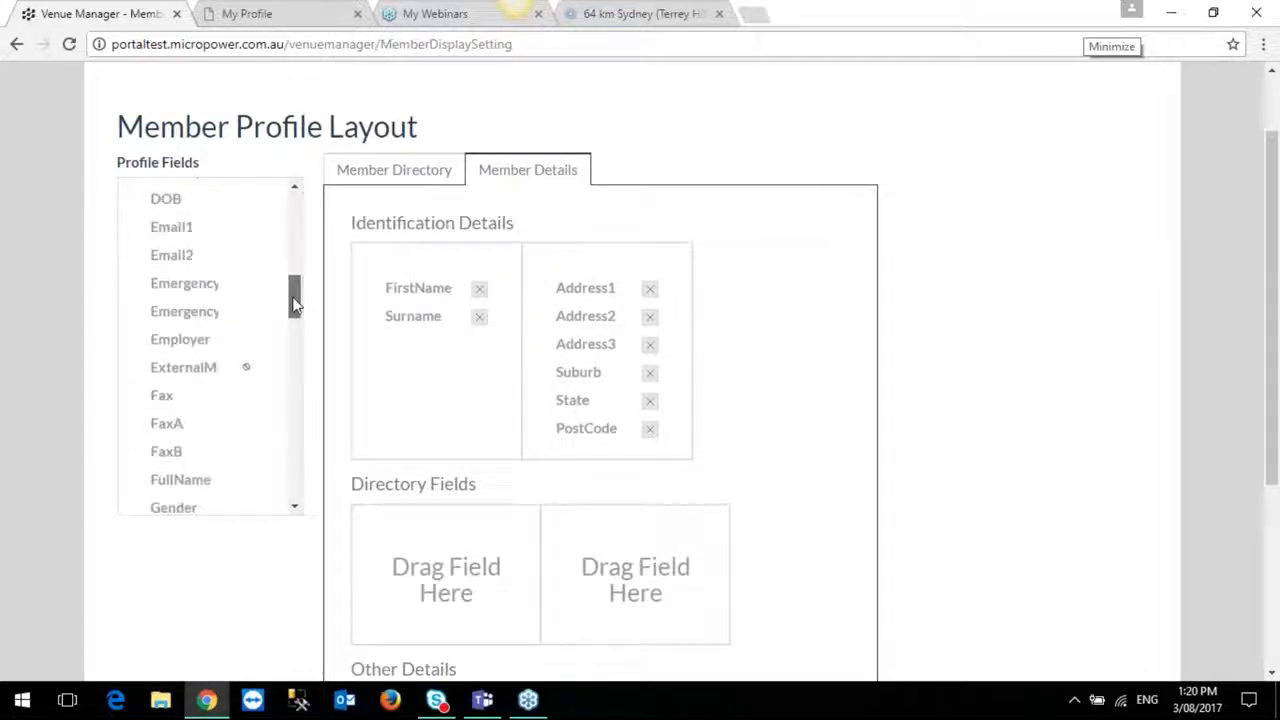
left_click_drag(174, 228, 421, 344)
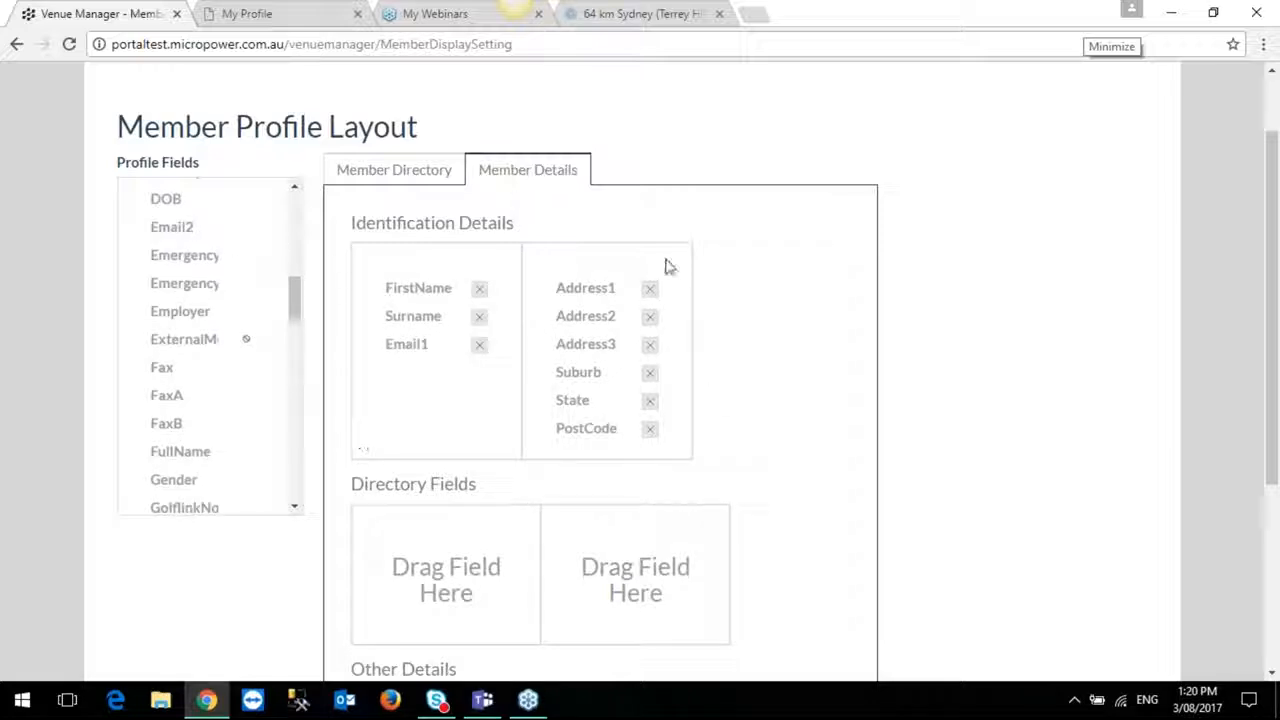
left_click(257, 22)
scroll(698, 411, "down", 2)
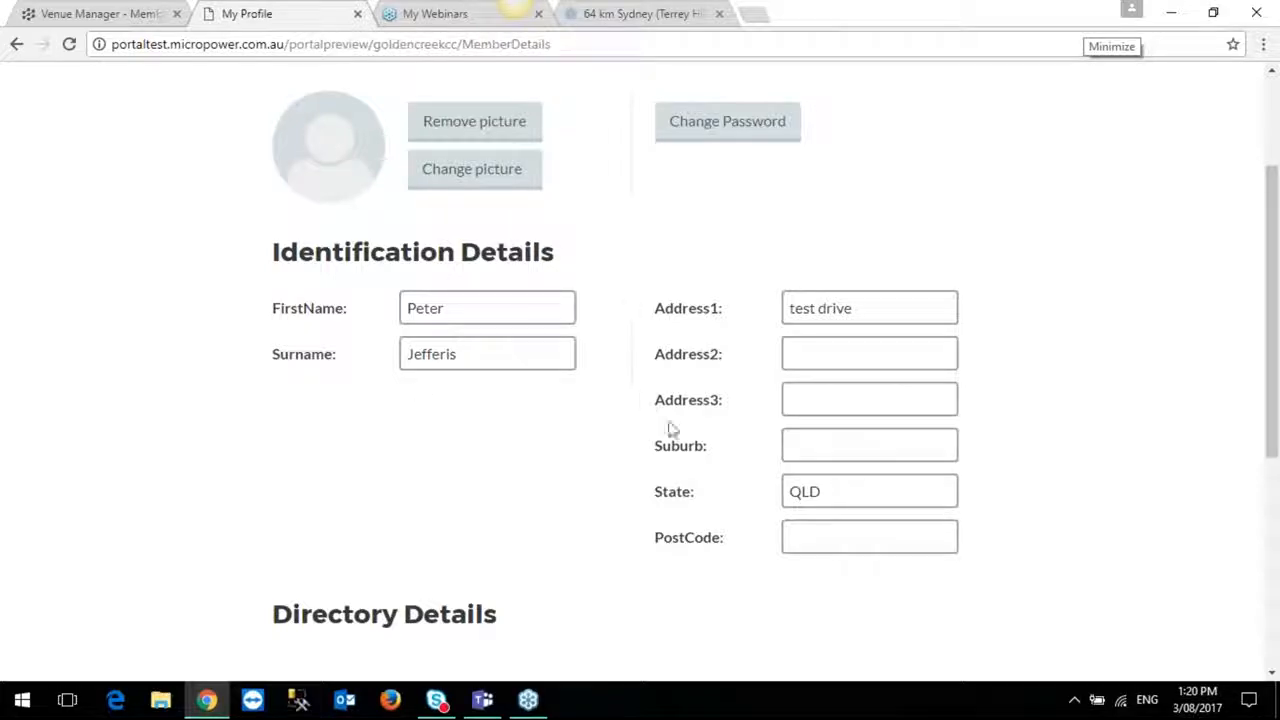
scroll(623, 300, "down", 4)
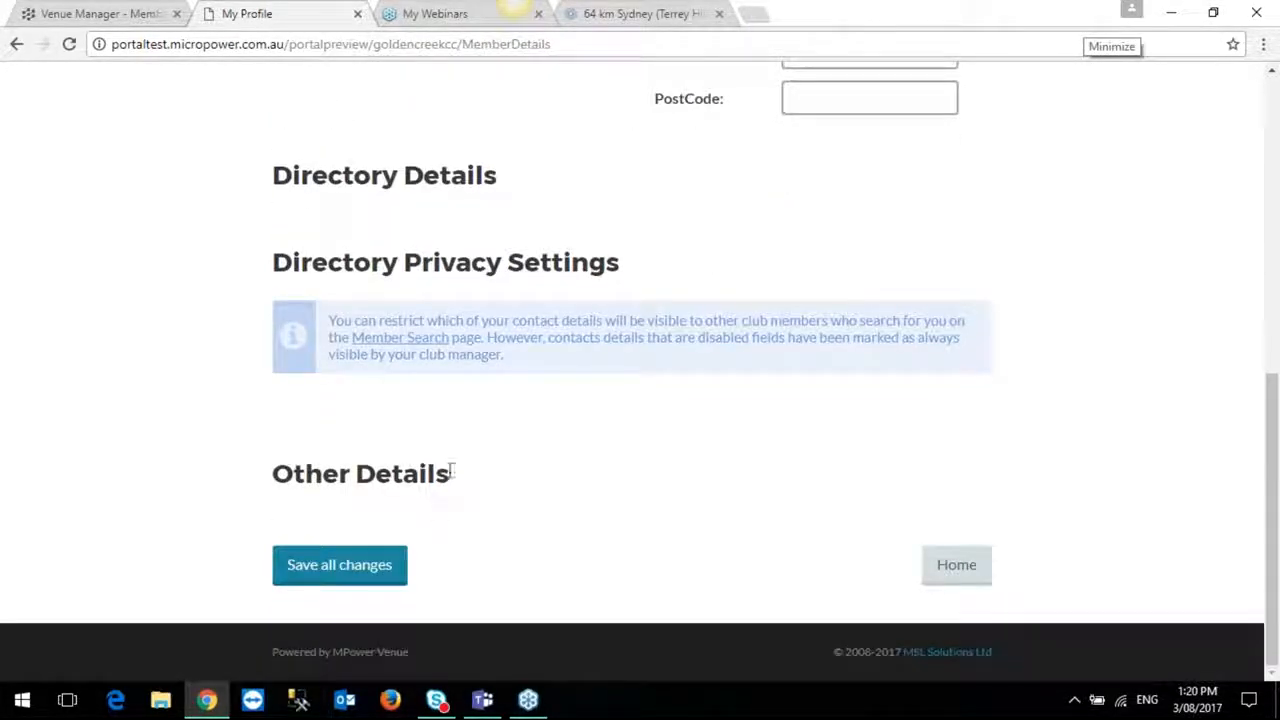
scroll(586, 478, "up", 3)
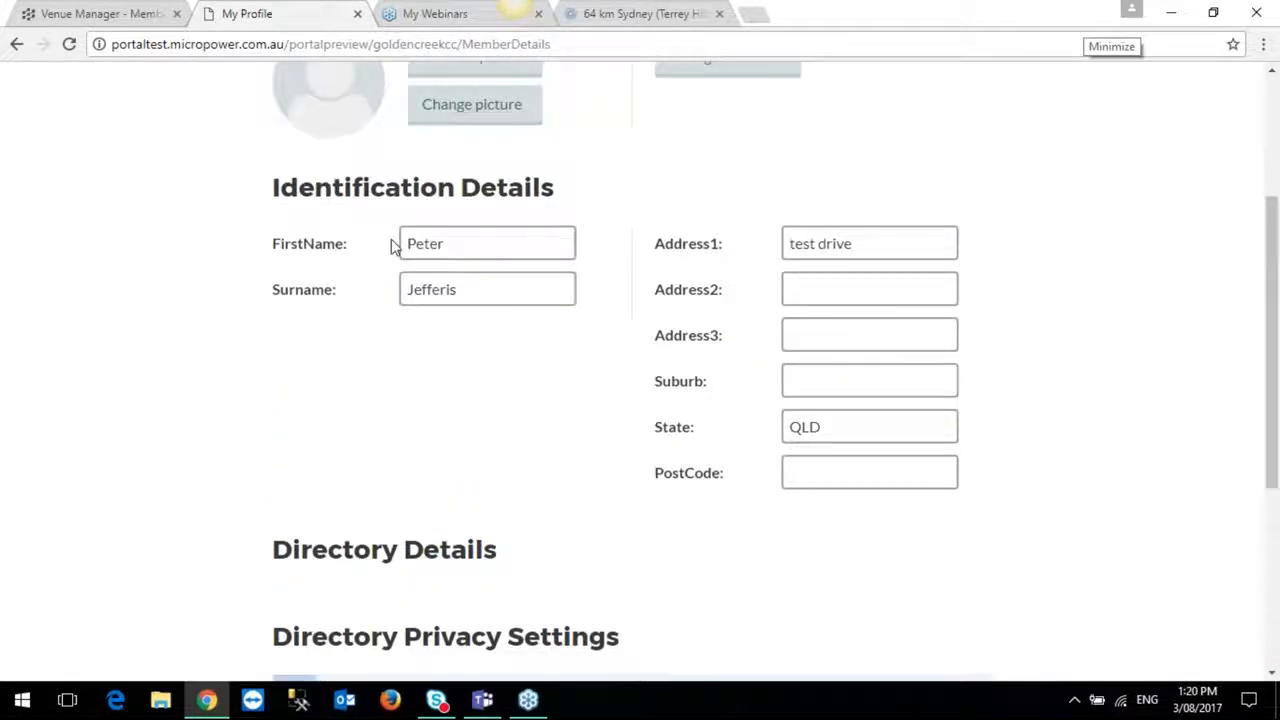
left_click(108, 18)
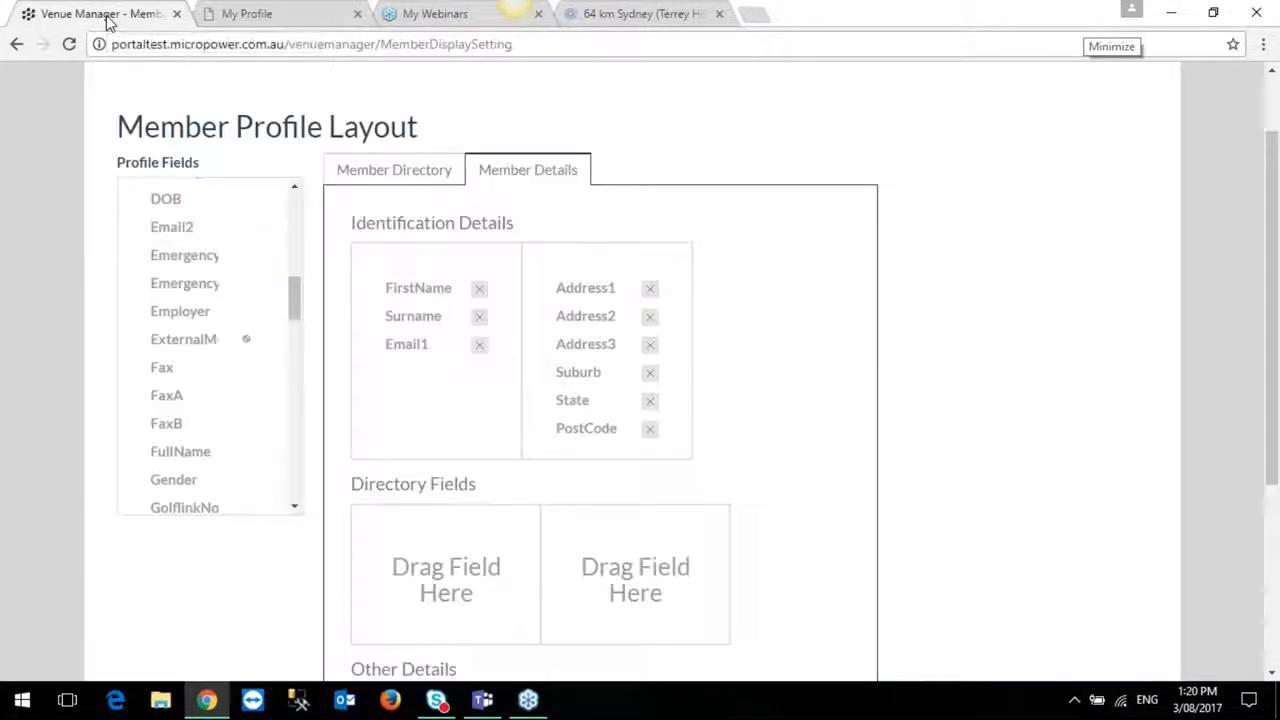
Try placing FullName in the Directory Fields area of the layout.
scroll(800, 337, "down", 1)
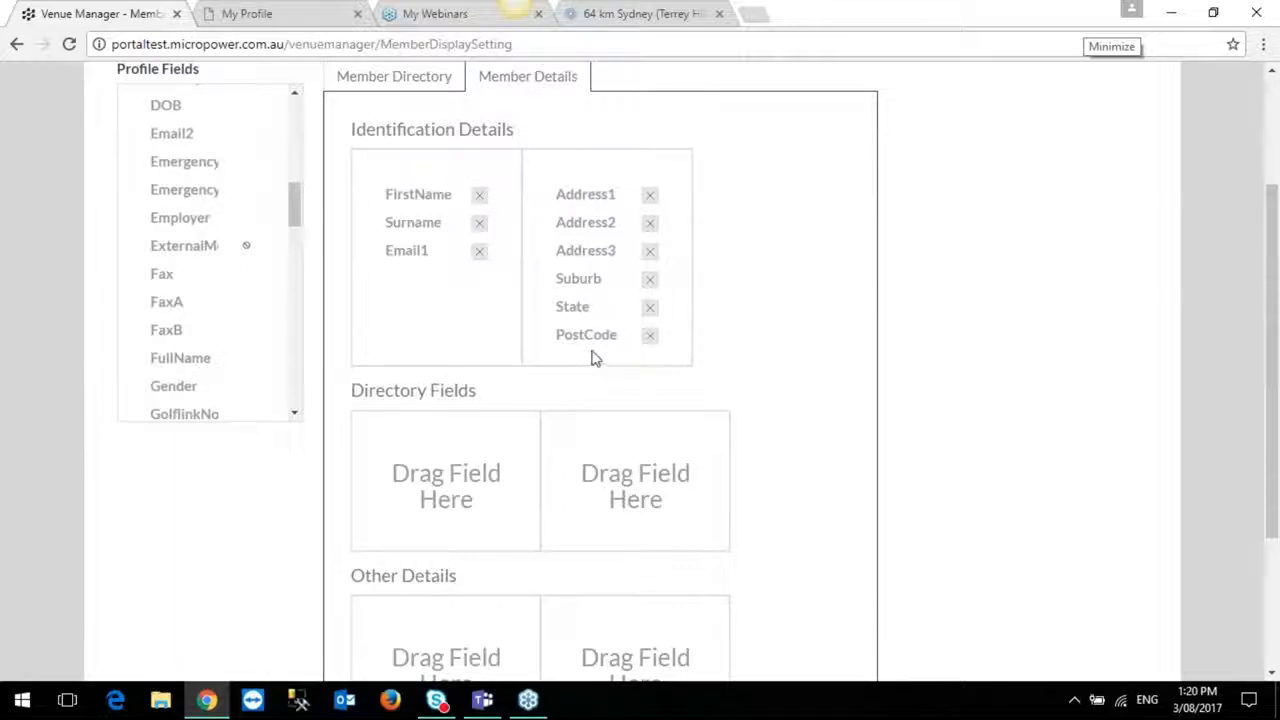
scroll(776, 368, "down", 1)
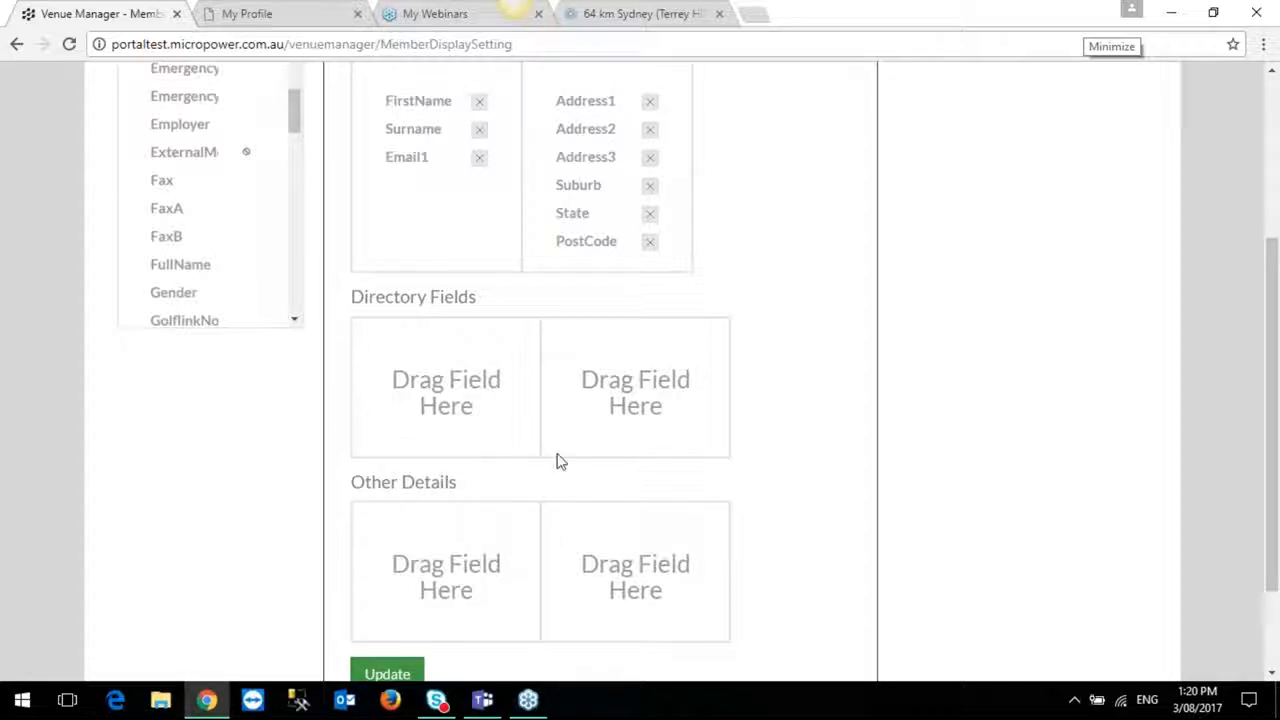
scroll(435, 340, "up", 1)
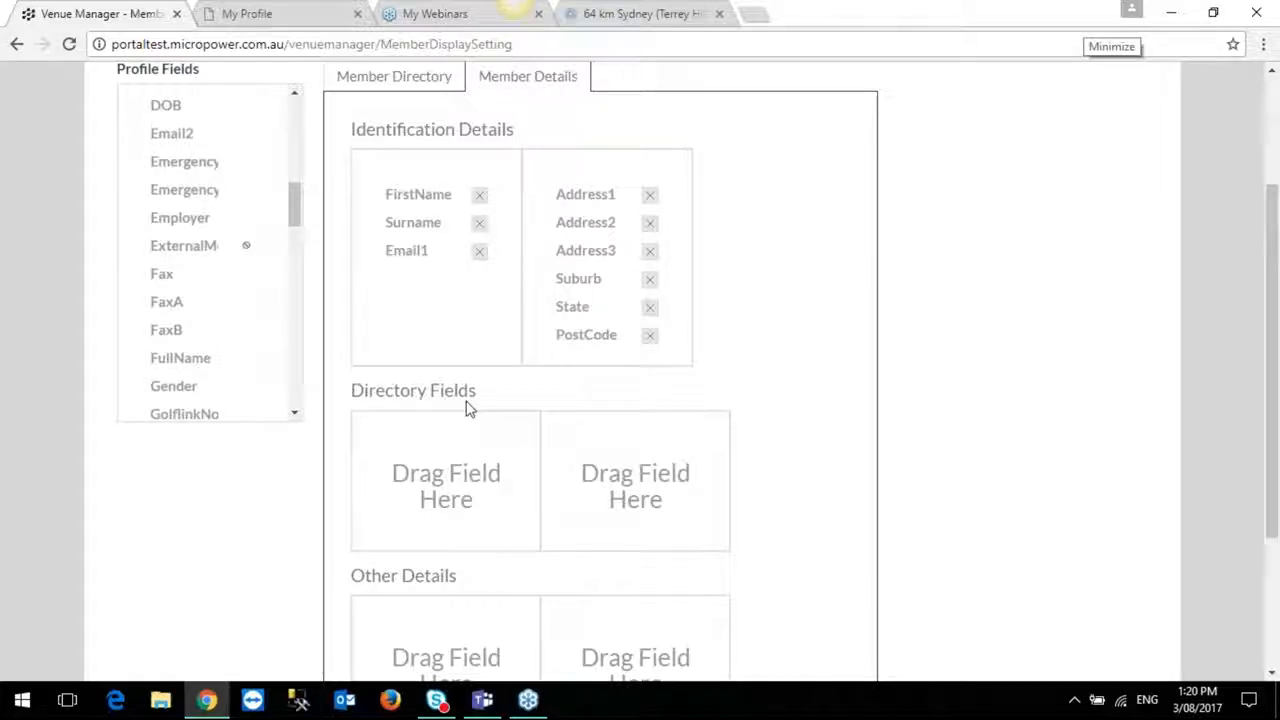
left_click_drag(188, 355, 423, 433)
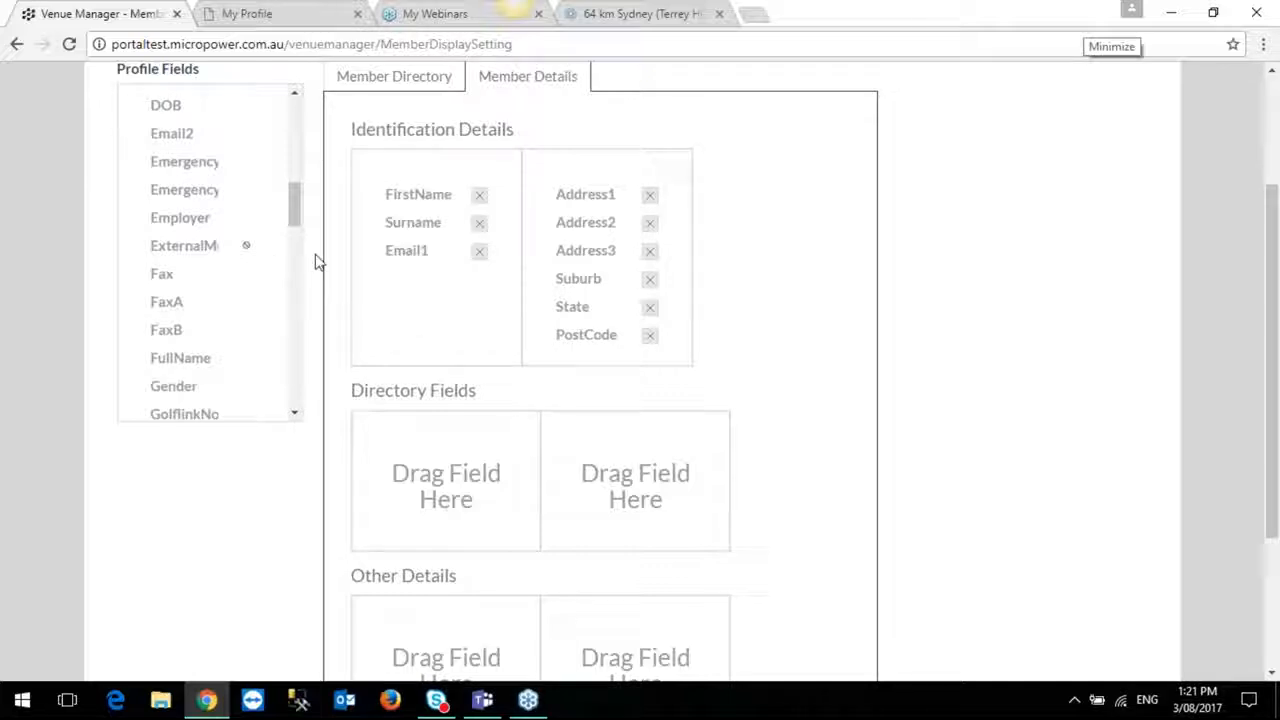
Add Email2 and both Emergency fields to Other Details and update the member details layout.
scroll(846, 514, "down", 2)
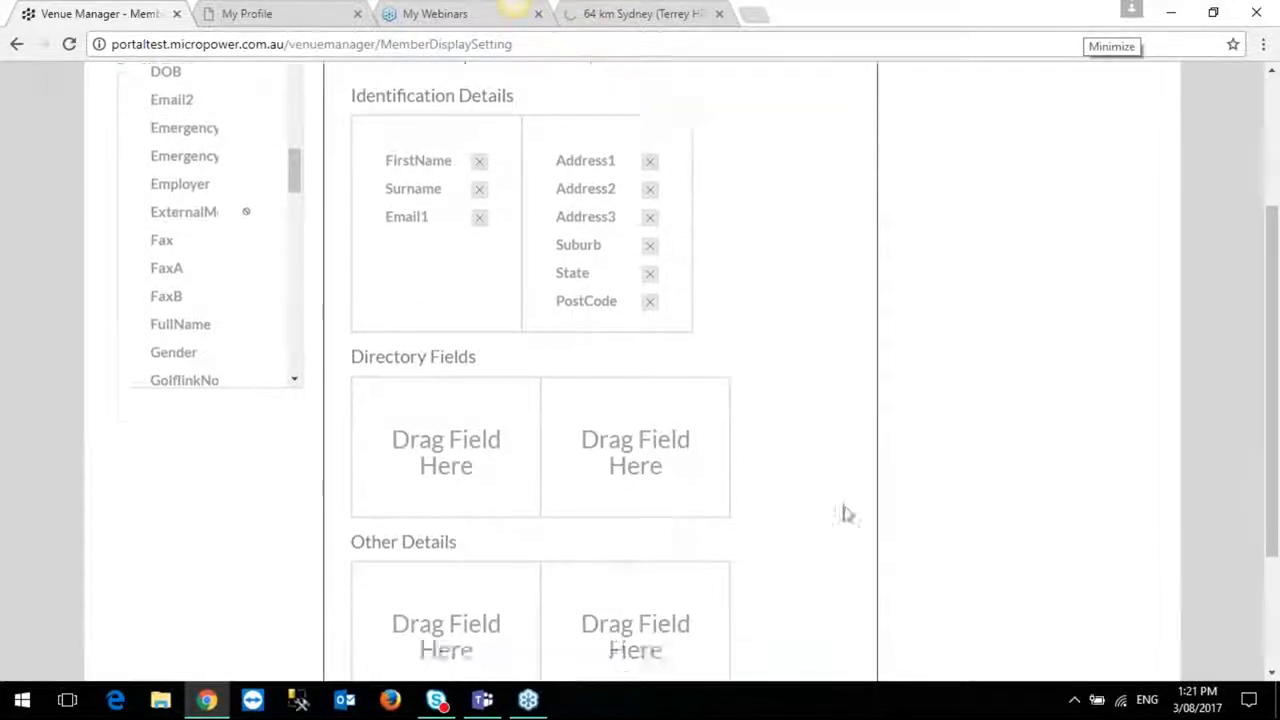
scroll(777, 463, "up", 2)
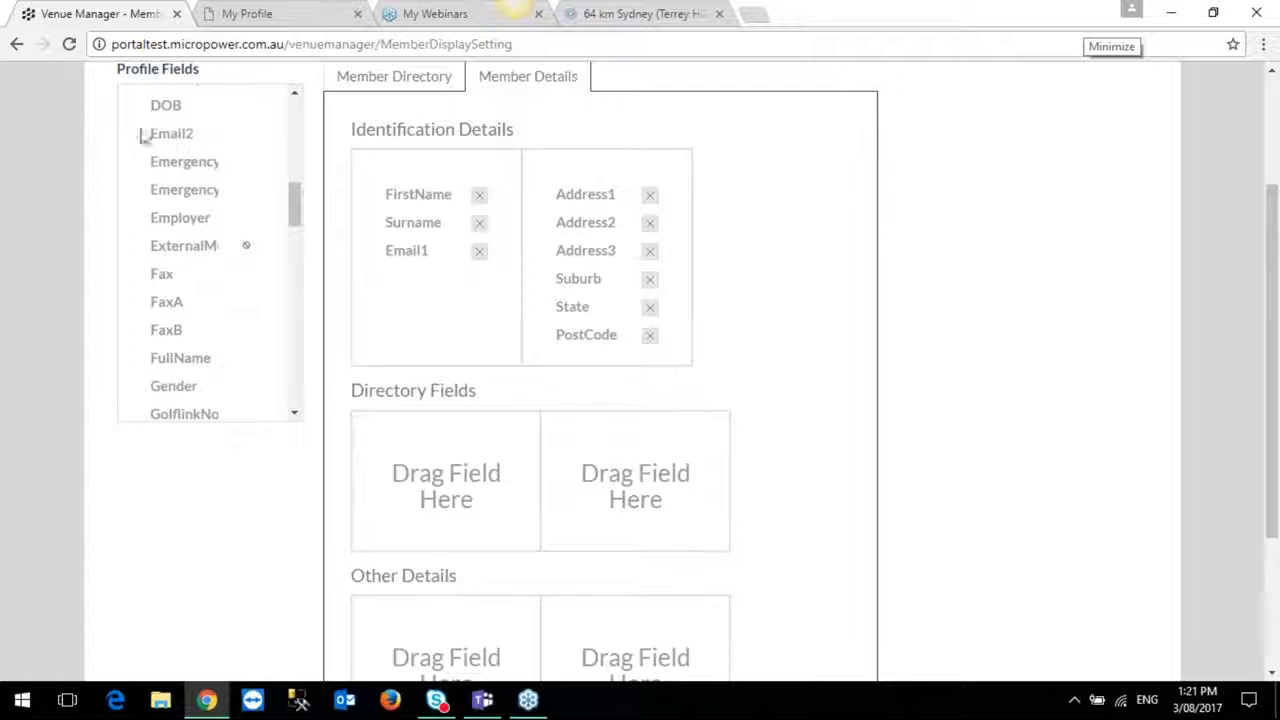
left_click_drag(171, 137, 420, 635)
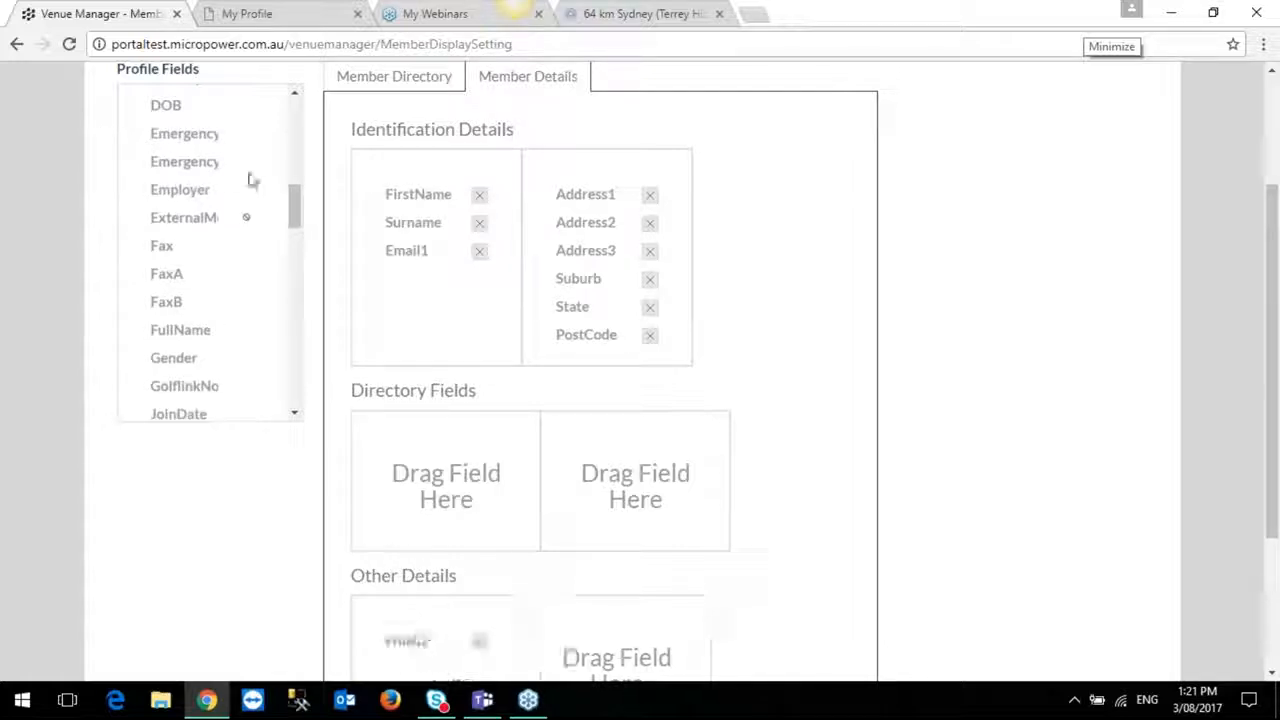
left_click_drag(190, 135, 598, 628)
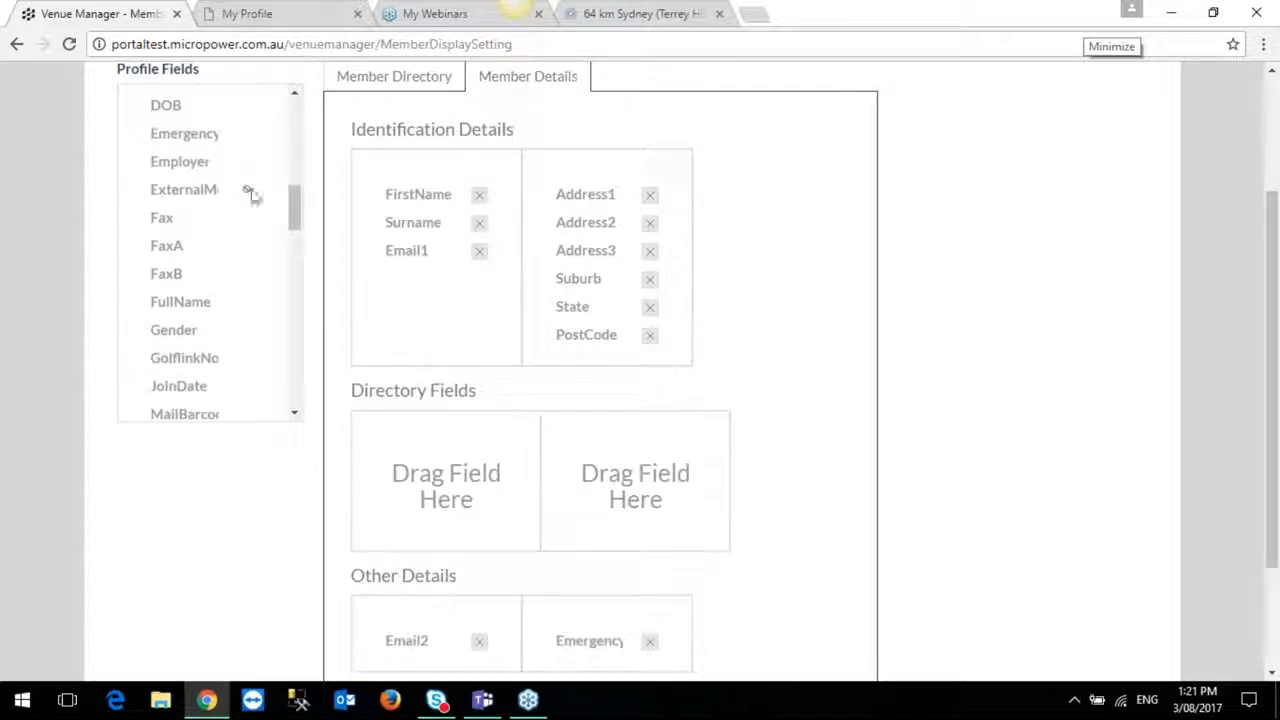
left_click_drag(196, 135, 596, 656)
scroll(766, 597, "down", 2)
scroll(766, 597, "down", 2)
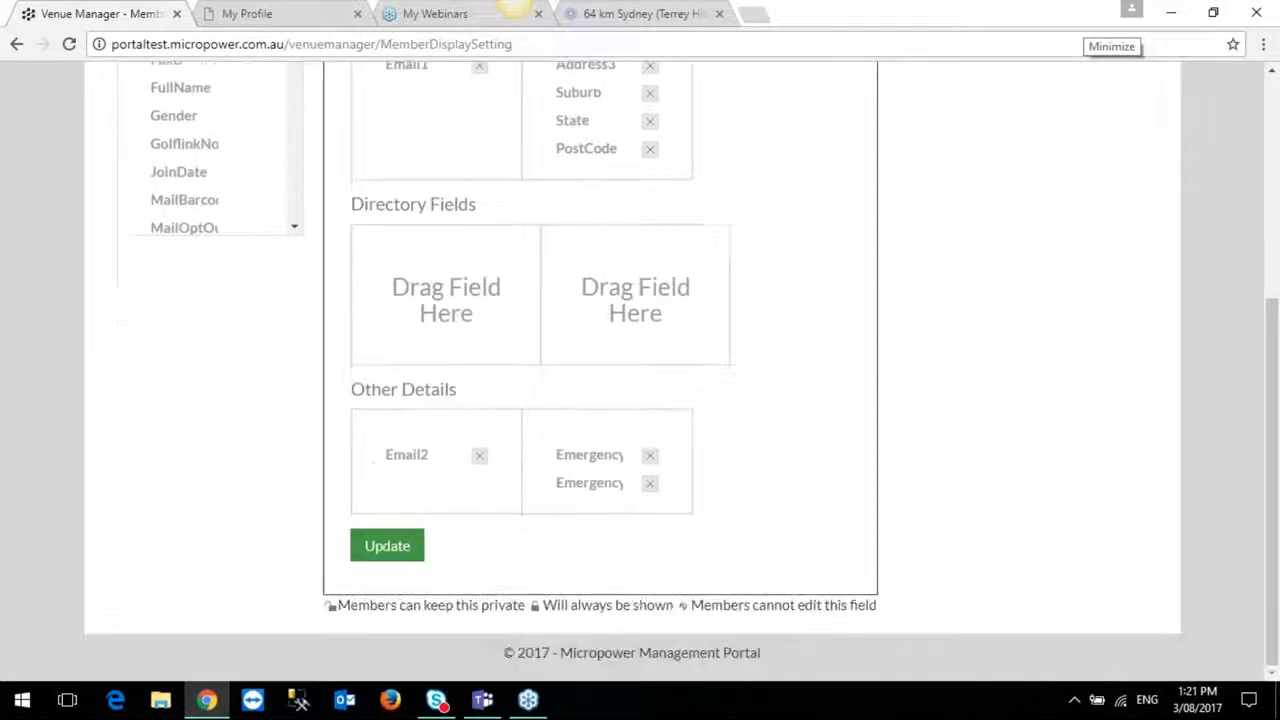
left_click(397, 550)
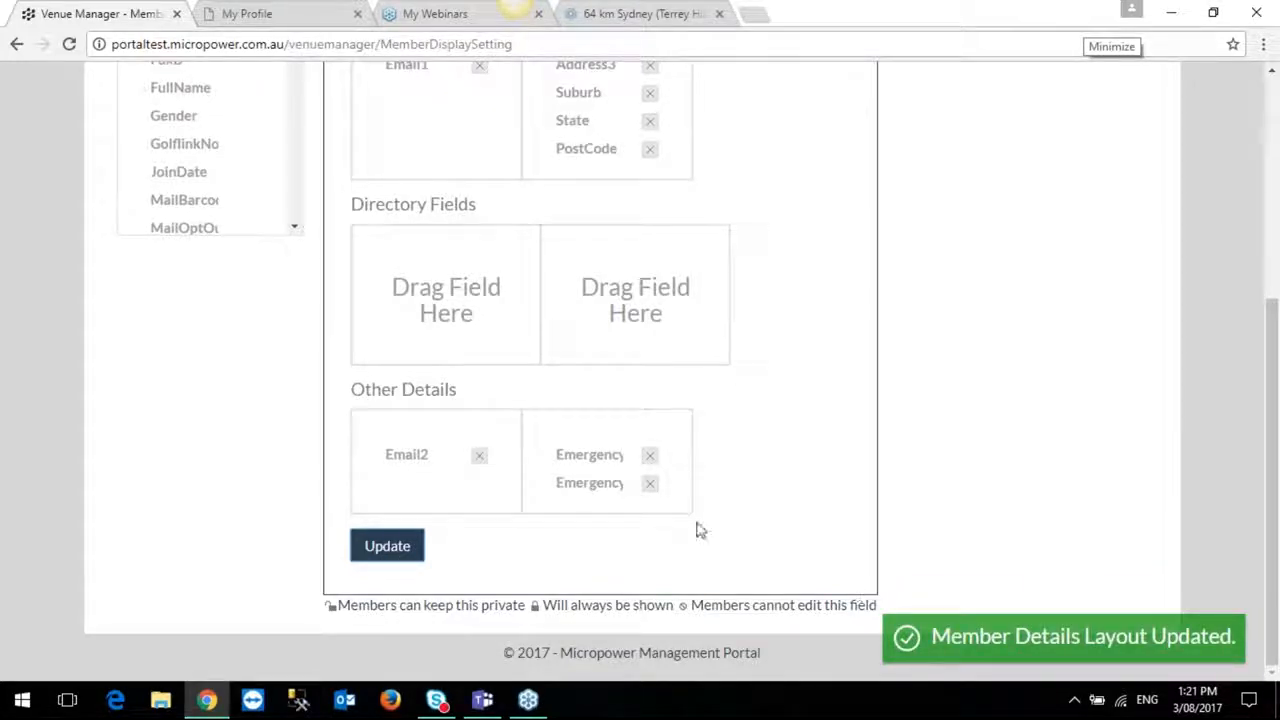
scroll(760, 493, "up", 2)
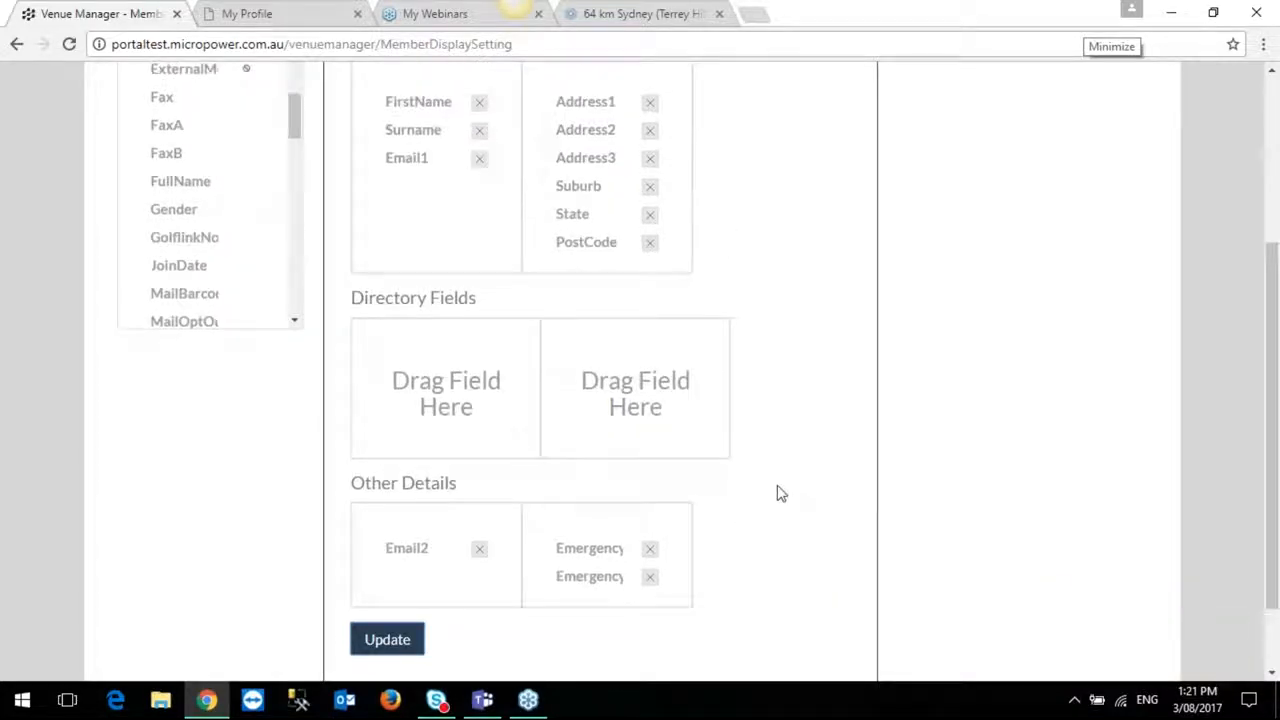
Add Country below PostCode in Identification Details and update the Member Details layout.
scroll(779, 492, "up", 4)
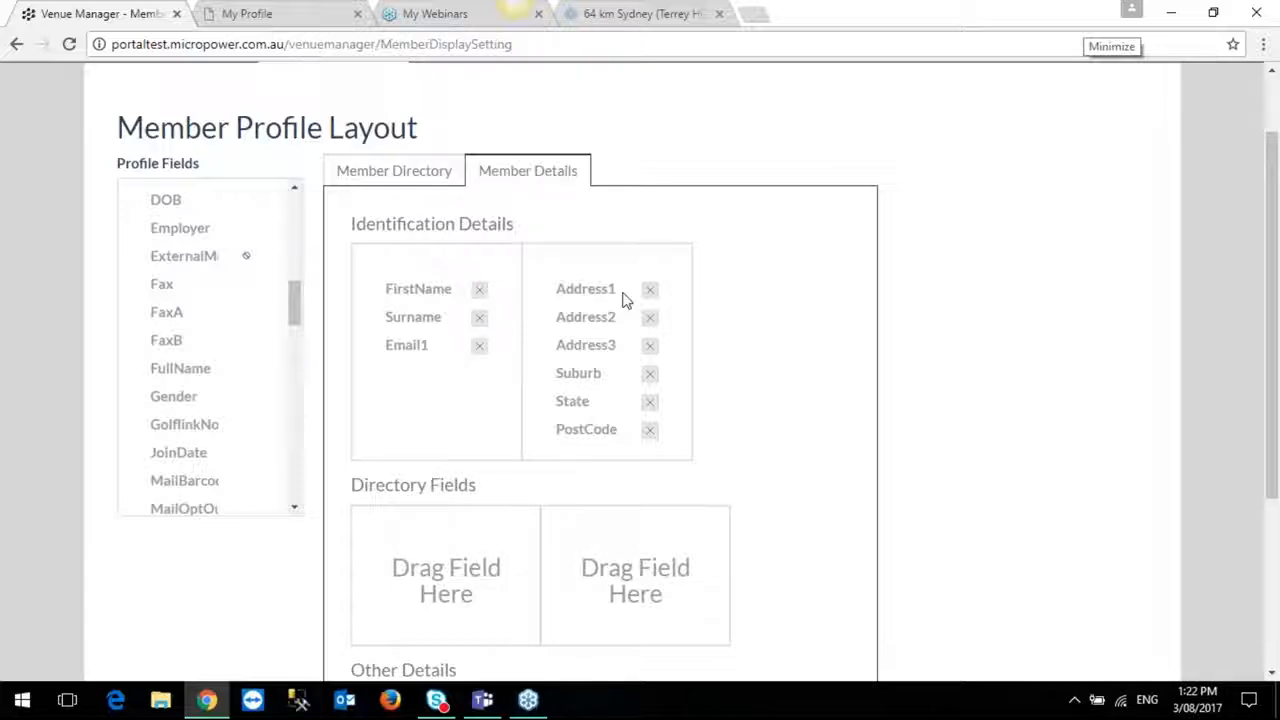
left_click_drag(296, 306, 295, 227)
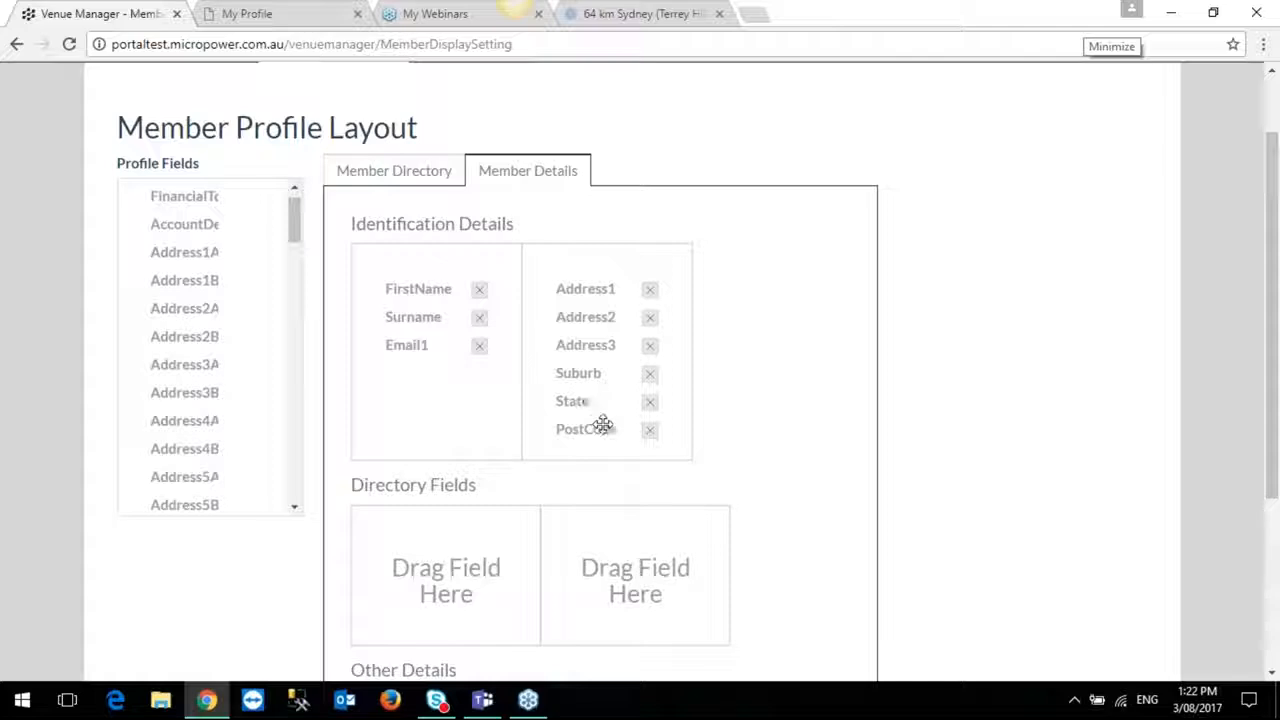
left_click_drag(294, 229, 296, 300)
left_click_drag(177, 265, 590, 445)
left_click_drag(294, 270, 290, 217)
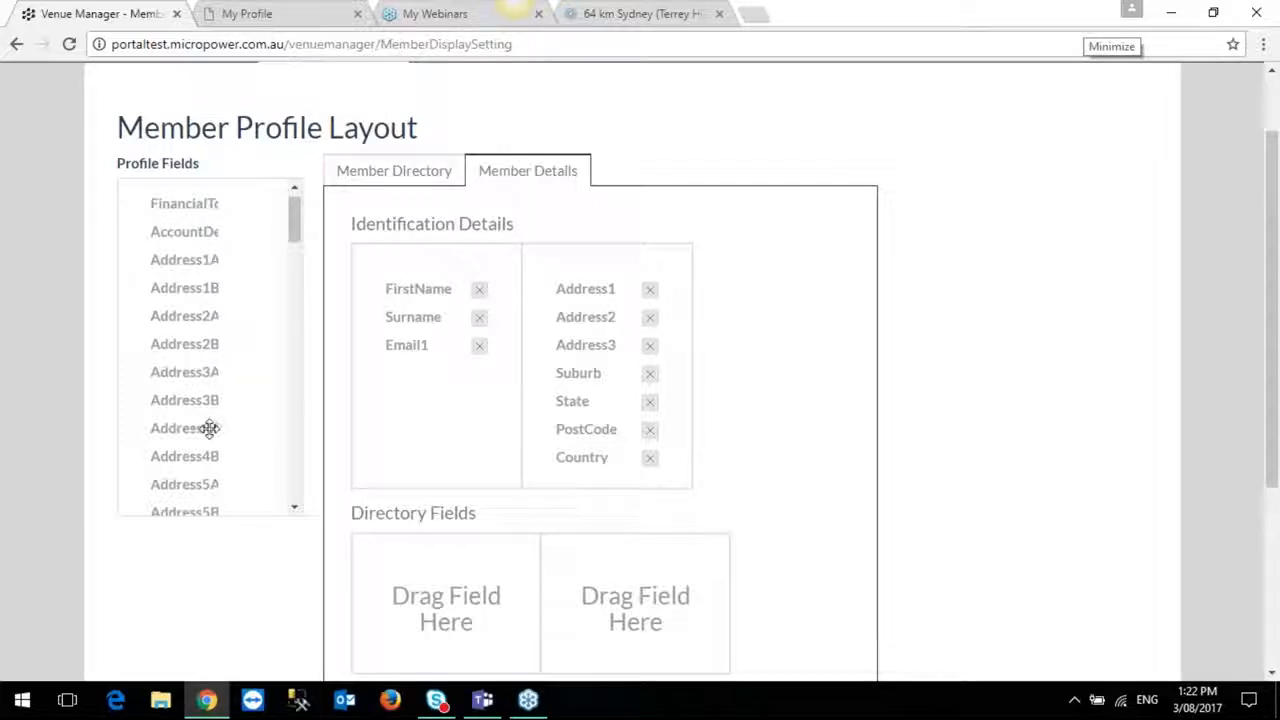
left_click(293, 508)
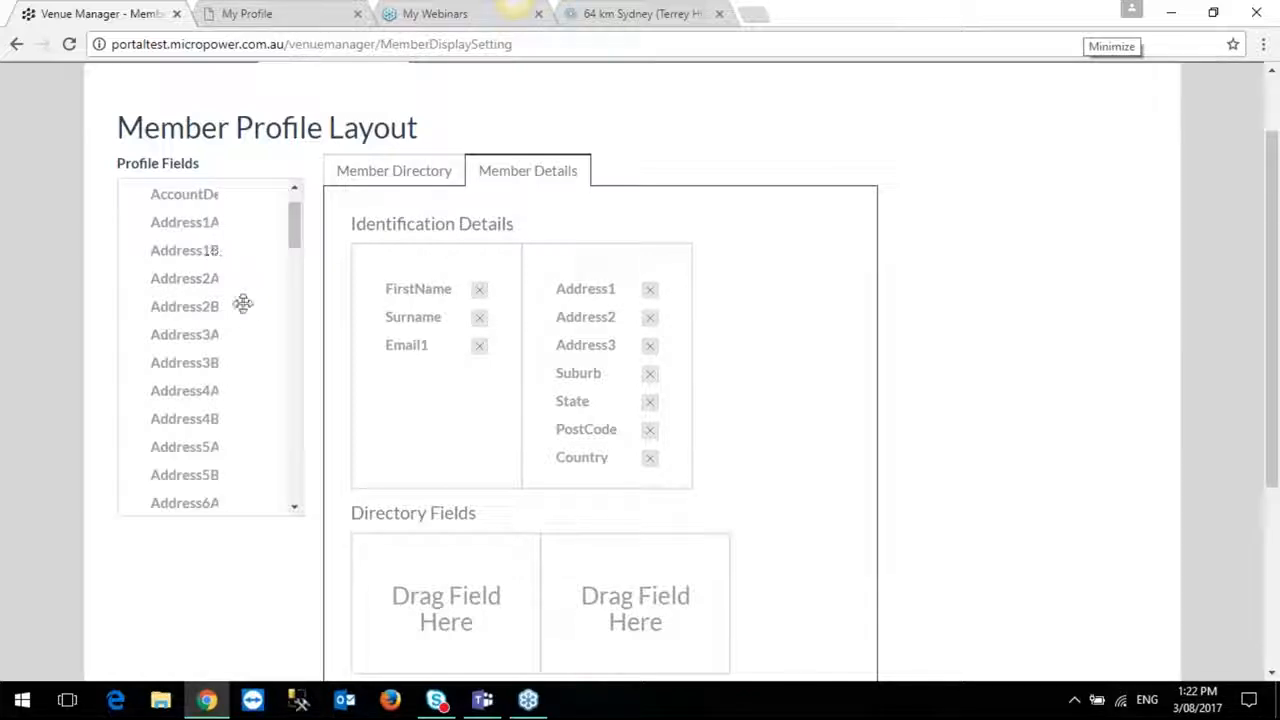
scroll(743, 474, "down", 3)
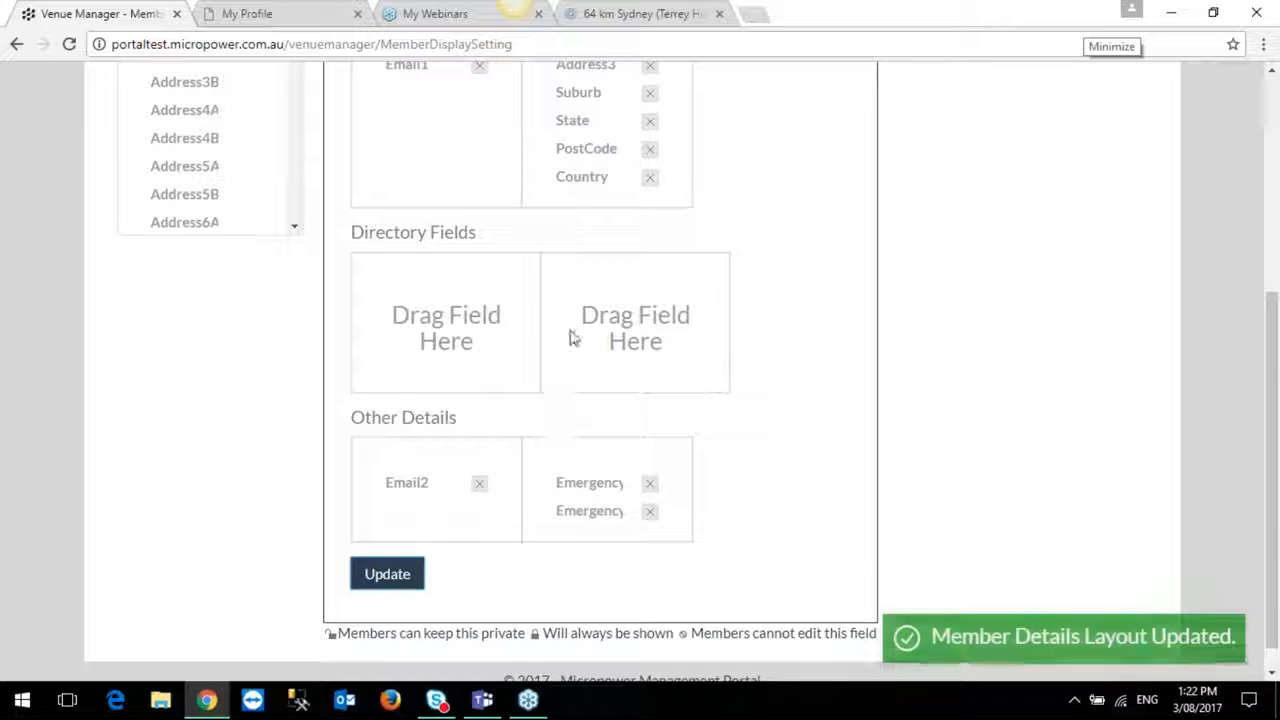
Reload the member's portal profile and check that Email1, Country, Email2 and emergency fields appear.
left_click(262, 16)
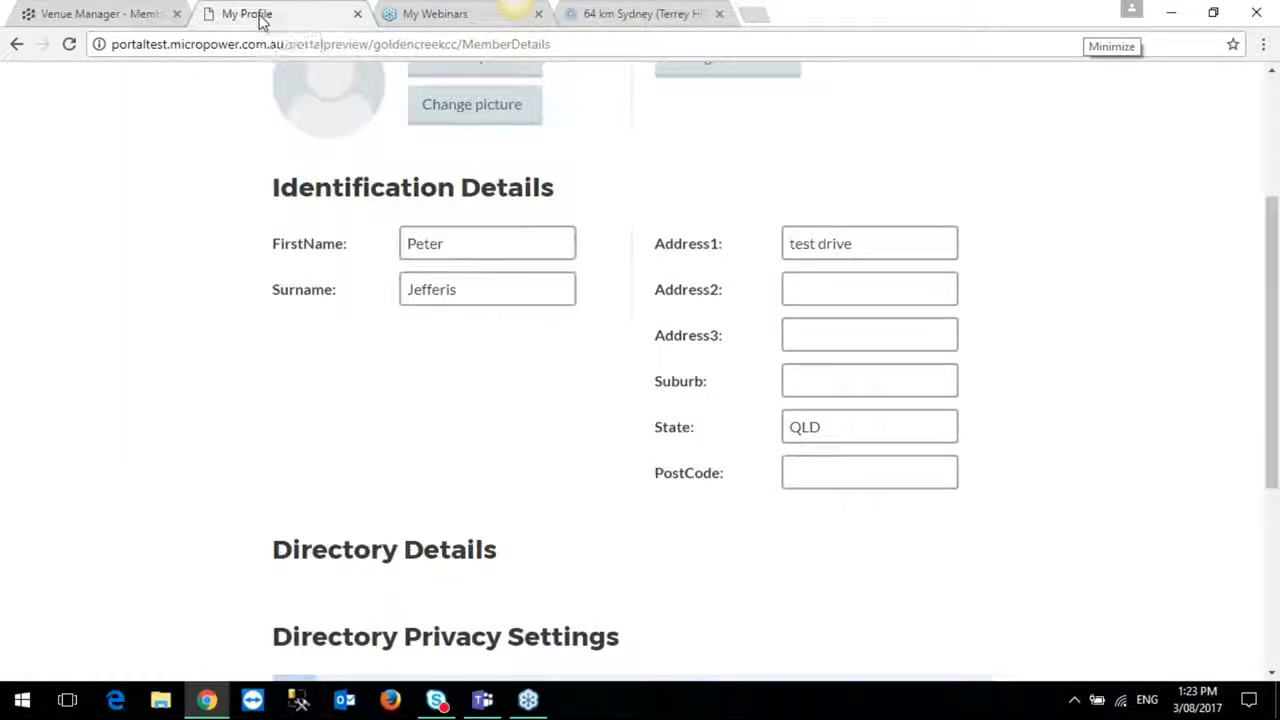
scroll(243, 220, "up", 2)
scroll(243, 222, "up", 1)
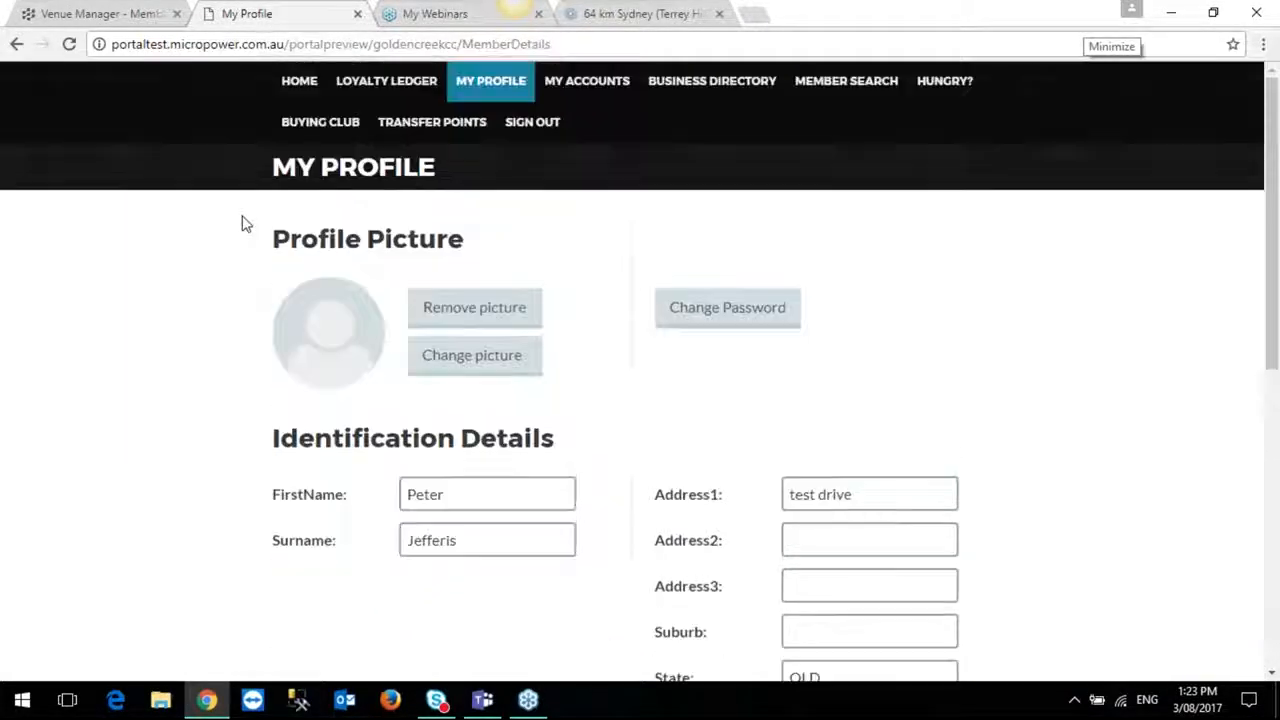
left_click(69, 44)
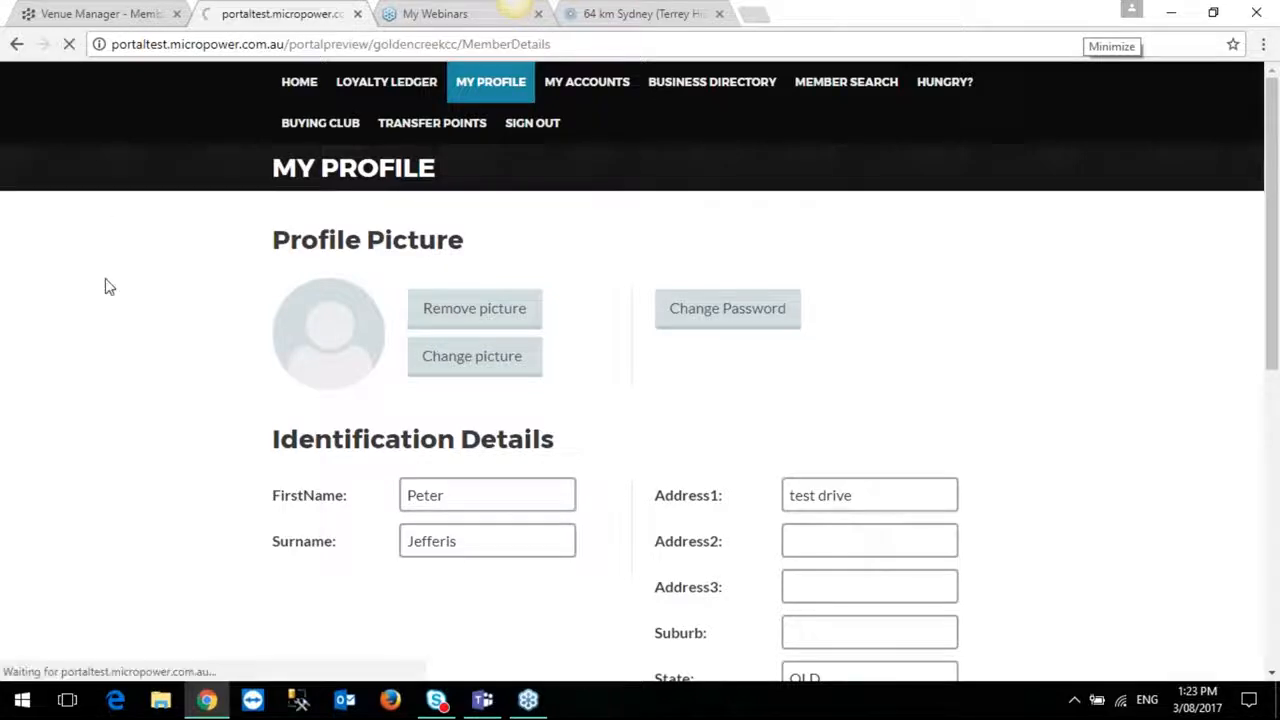
scroll(108, 285, "down", 3)
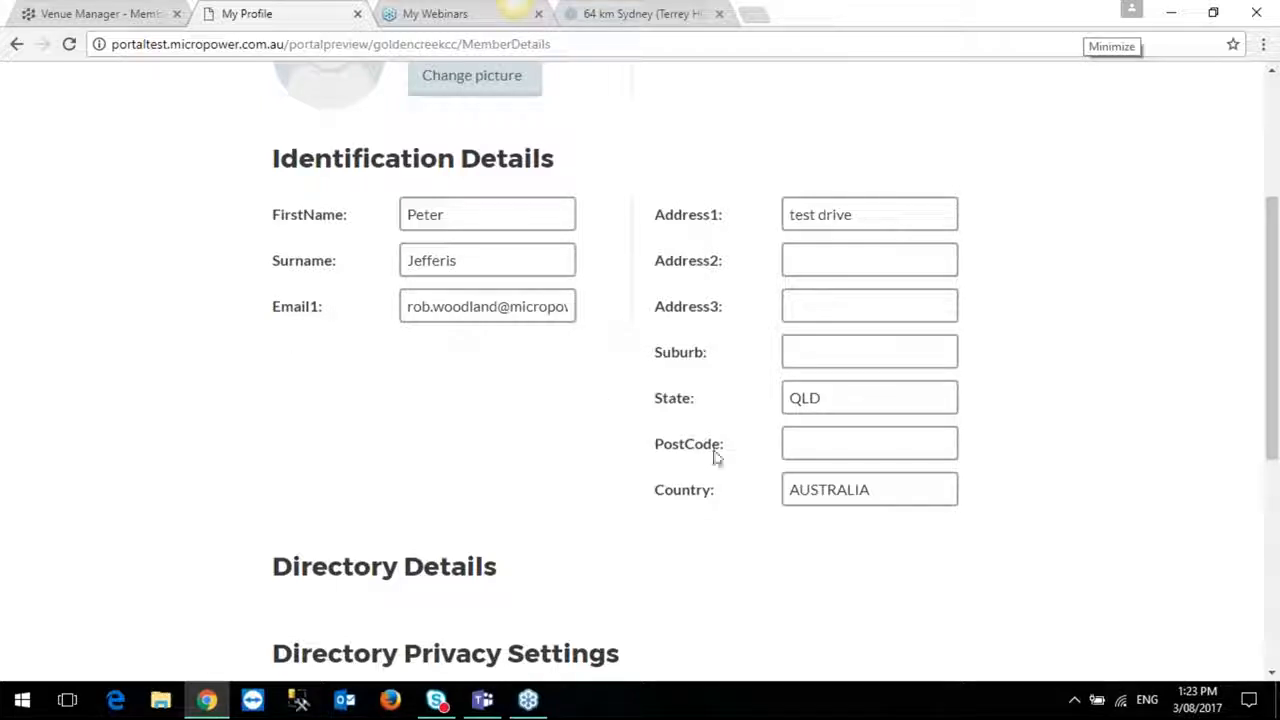
scroll(870, 528, "down", 4)
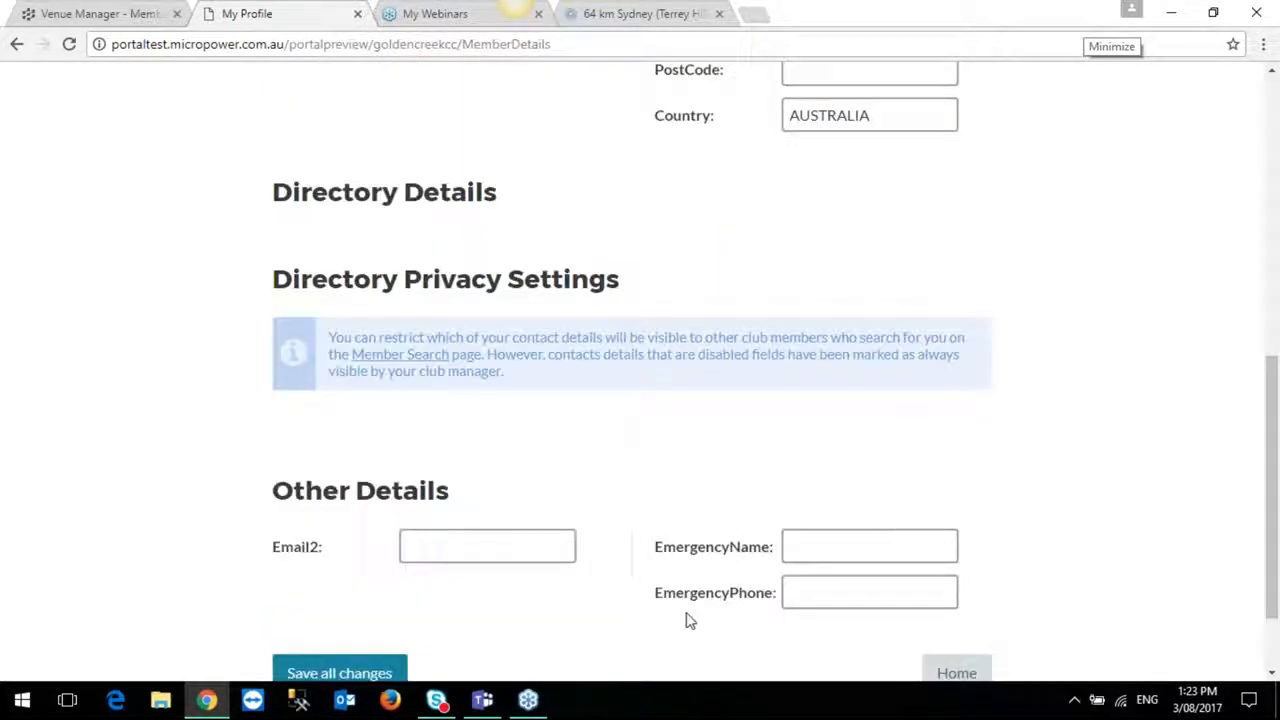
scroll(746, 583, "up", 3)
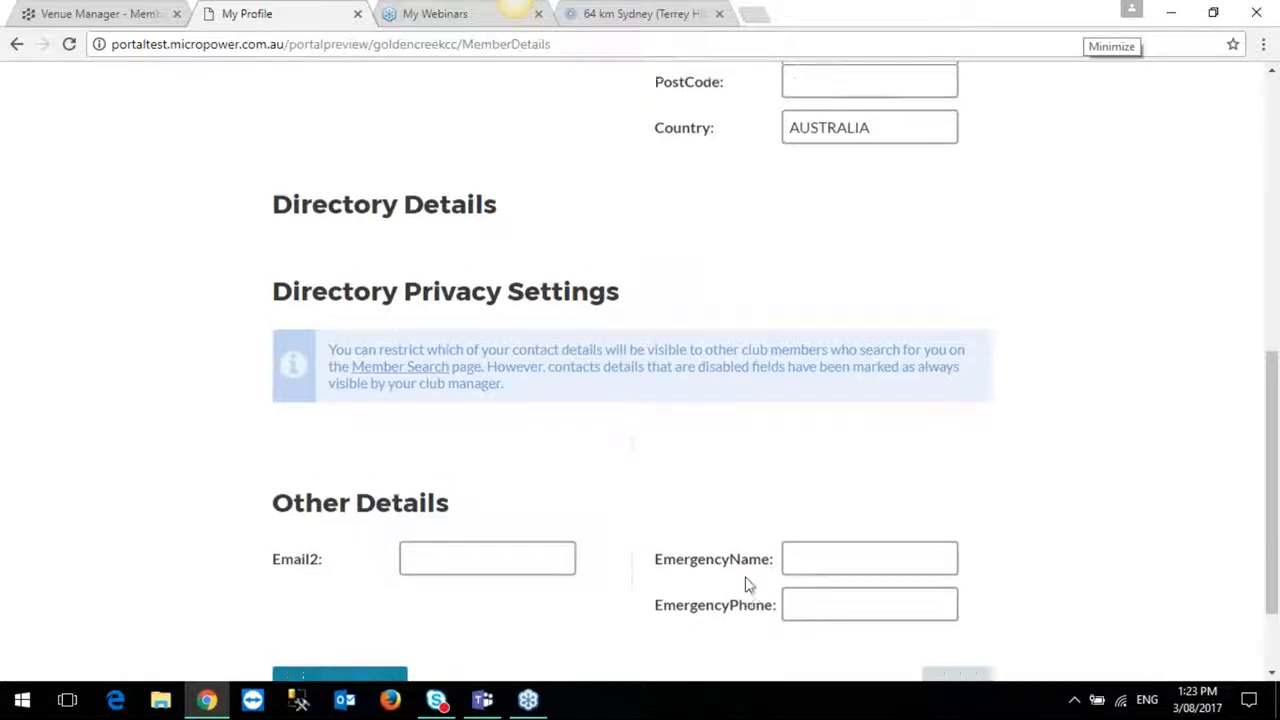
Save the Member Details layout again in Venue Manager and reload the layout settings.
left_click(82, 18)
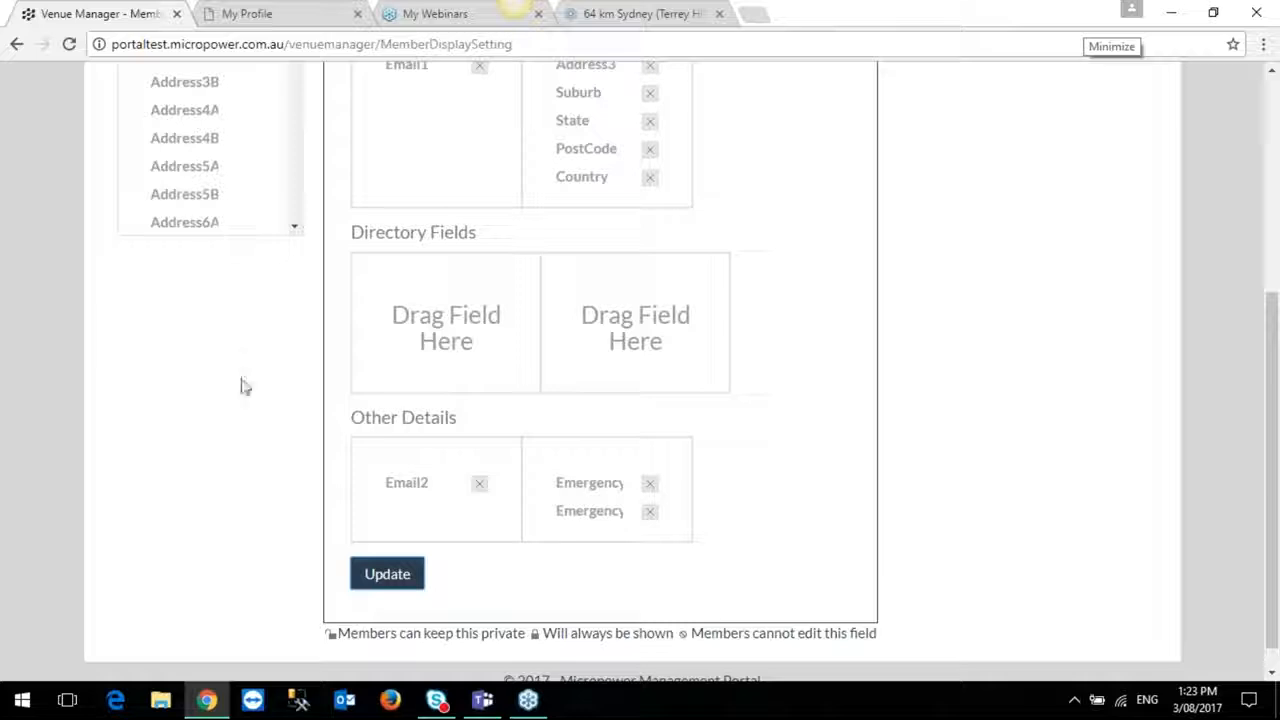
left_click(390, 574)
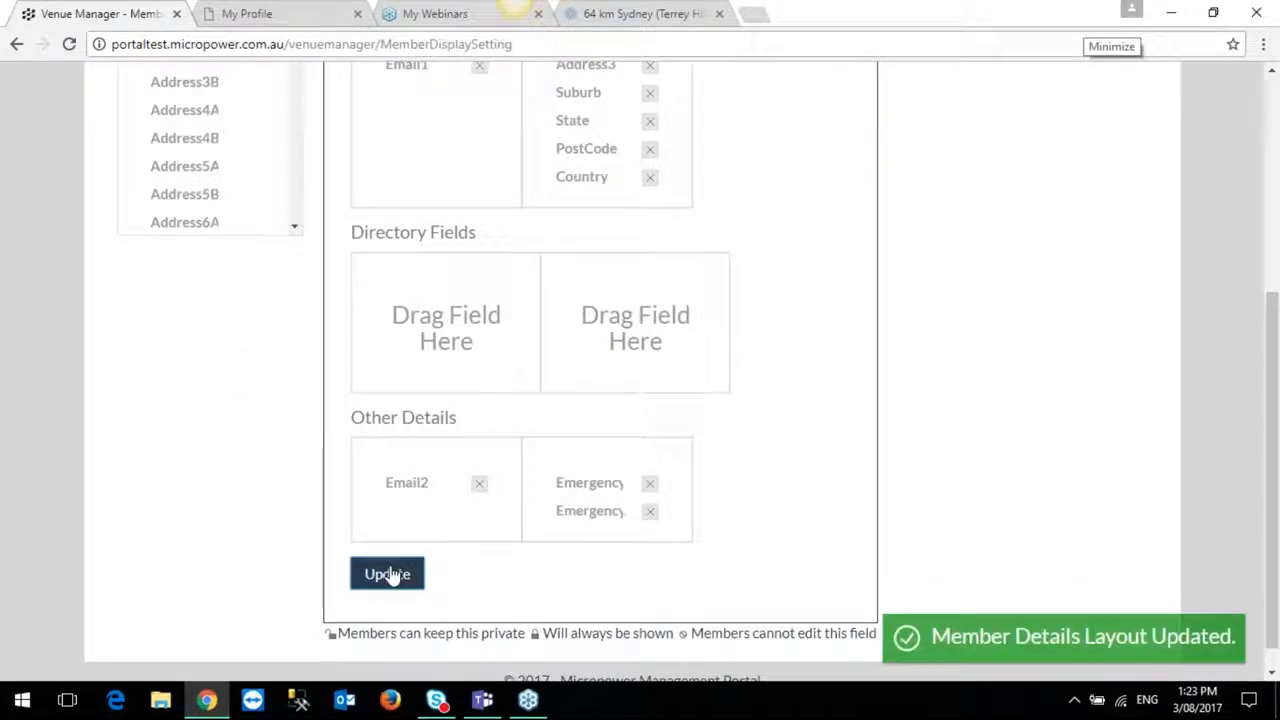
scroll(912, 391, "up", 1)
scroll(912, 391, "up", 3)
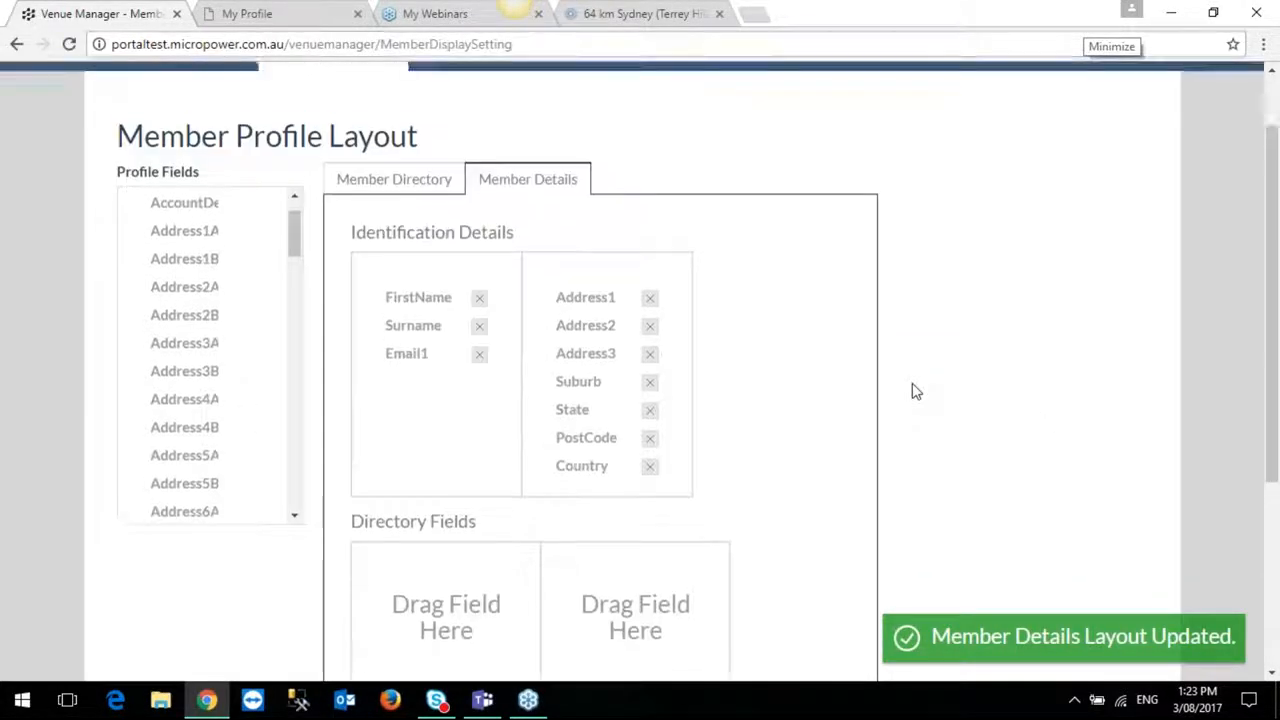
left_click(68, 46)
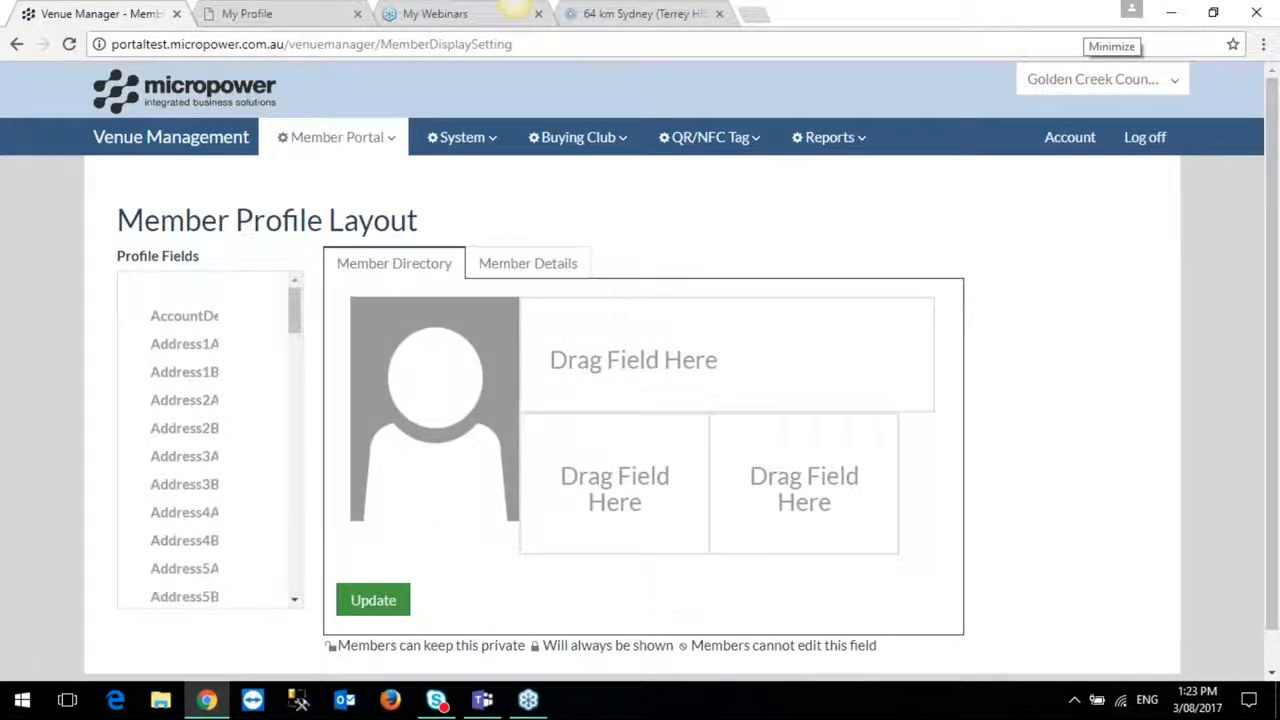
Place FullName in the top Member Directory slot, with Mobile and Phone beneath it.
left_click_drag(294, 314, 295, 357)
left_click_drag(290, 380, 290, 399)
left_click_drag(173, 450, 569, 354)
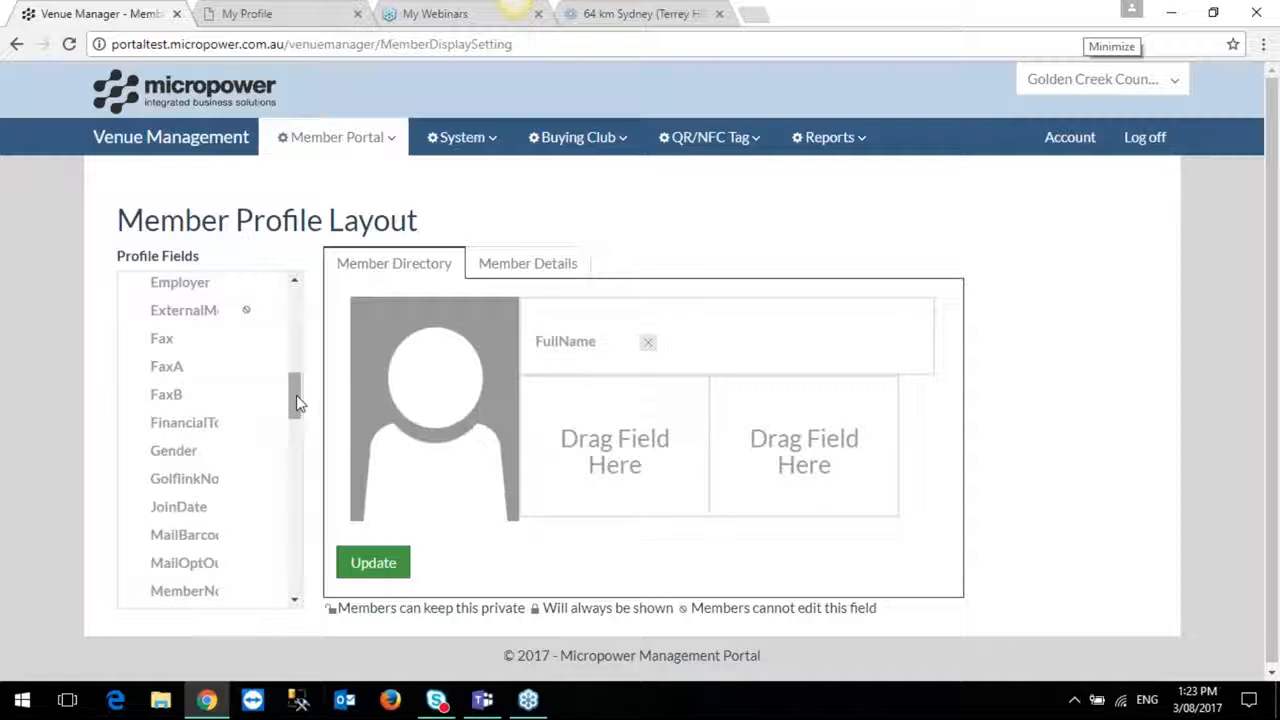
left_click_drag(297, 402, 294, 432)
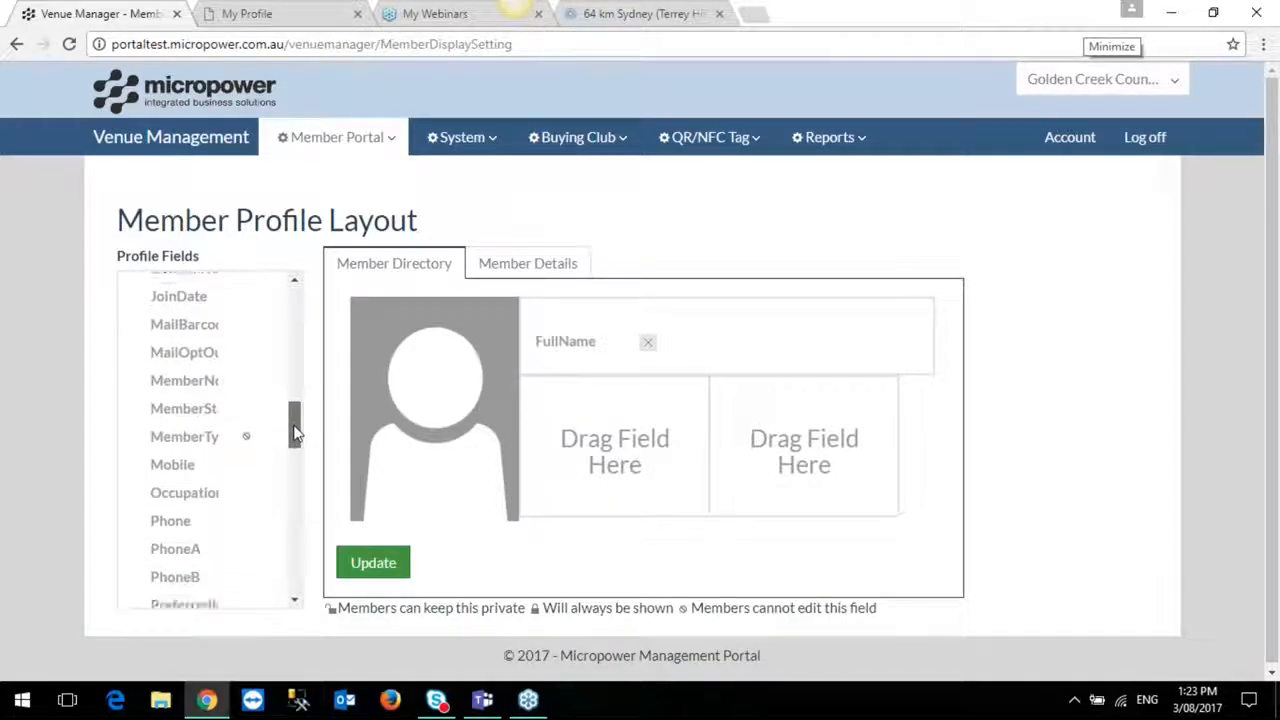
left_click_drag(178, 468, 585, 445)
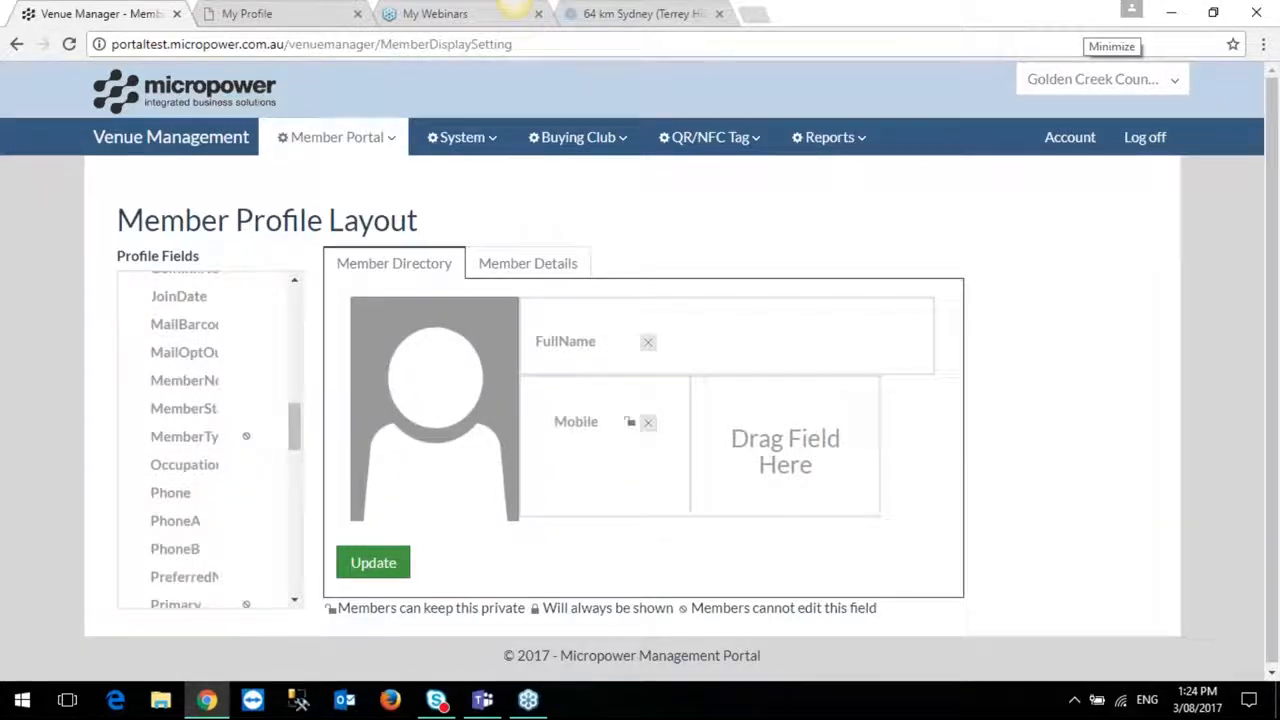
left_click_drag(177, 497, 573, 480)
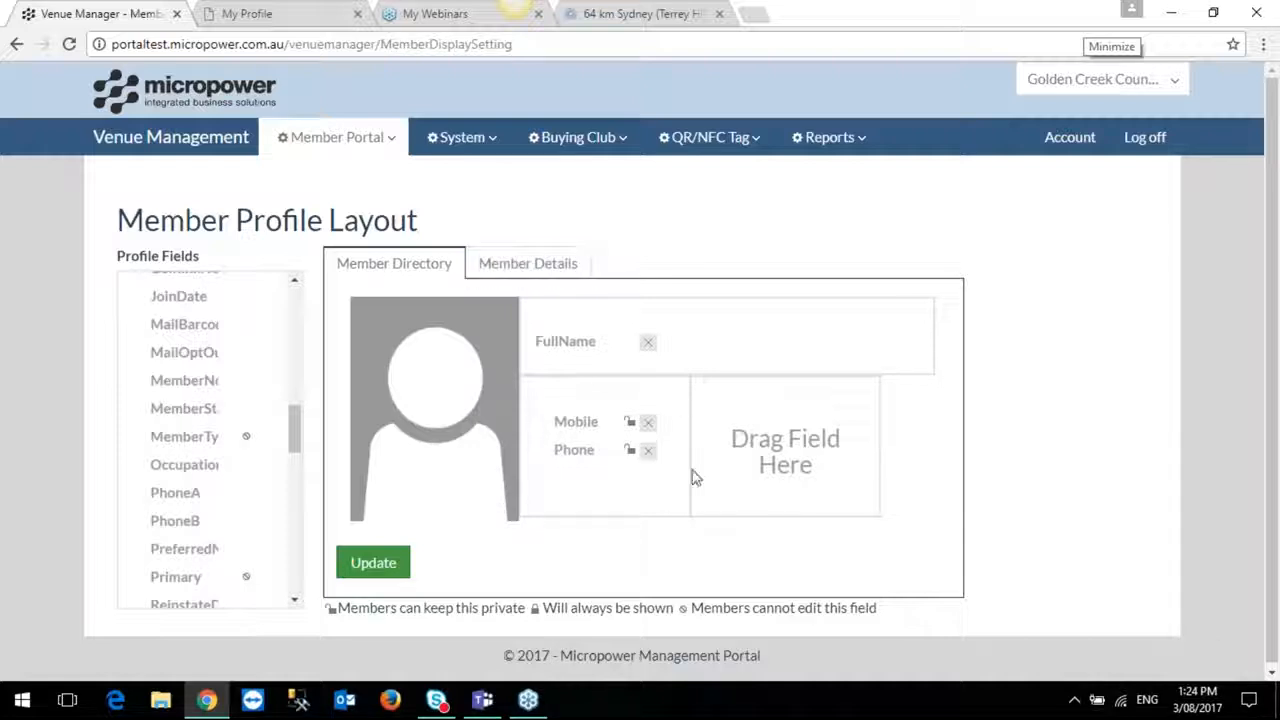
scroll(705, 472, "down", 1)
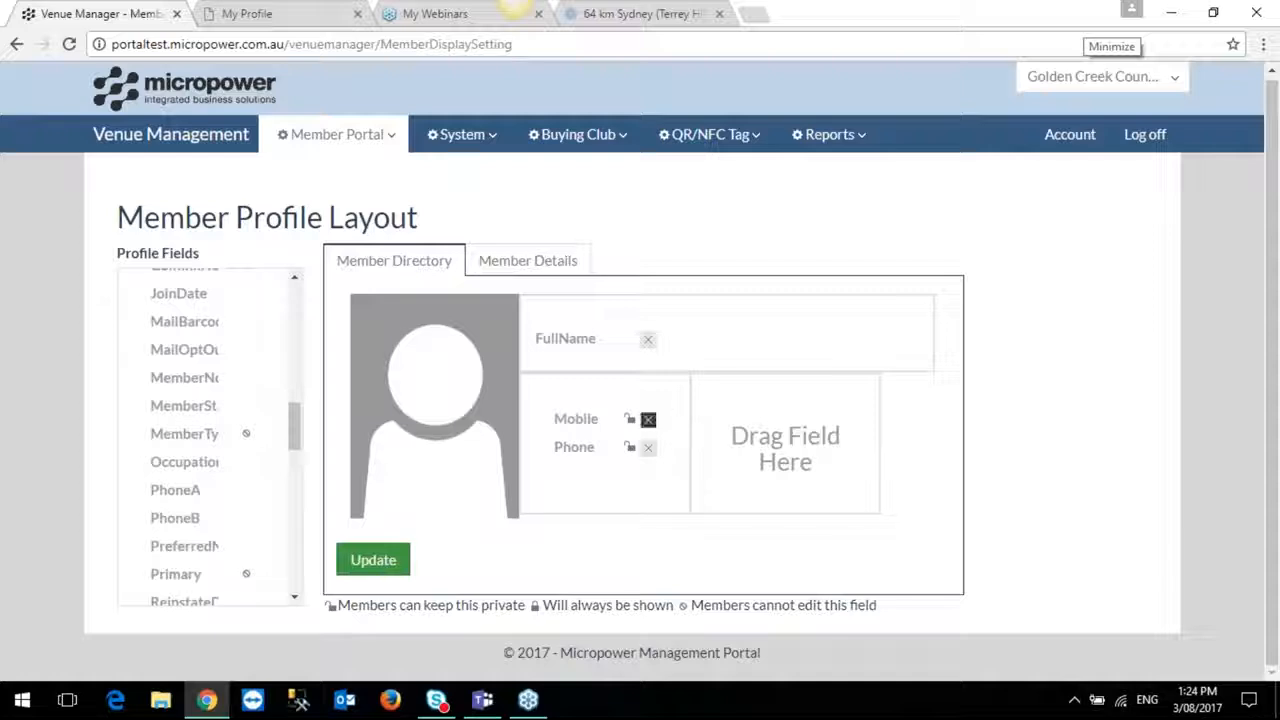
Keep Phone as a field members can hide and save the Member Directory layout.
left_click(630, 447)
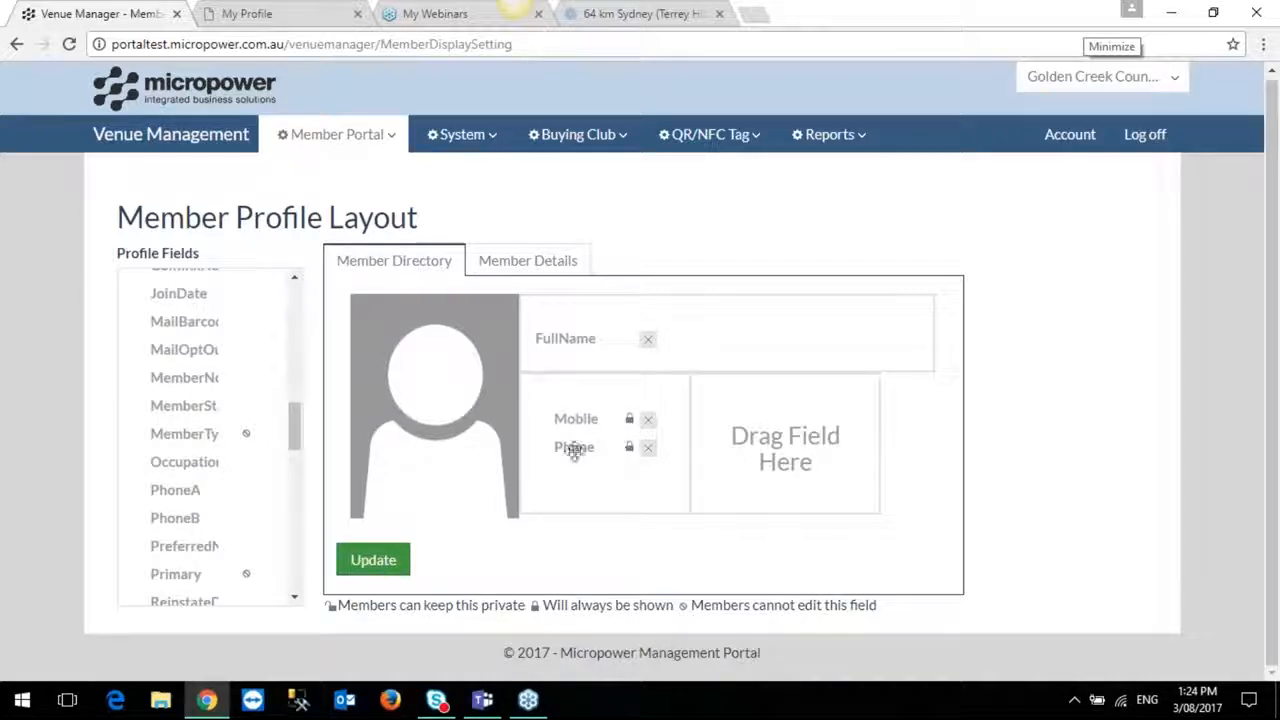
left_click(630, 447)
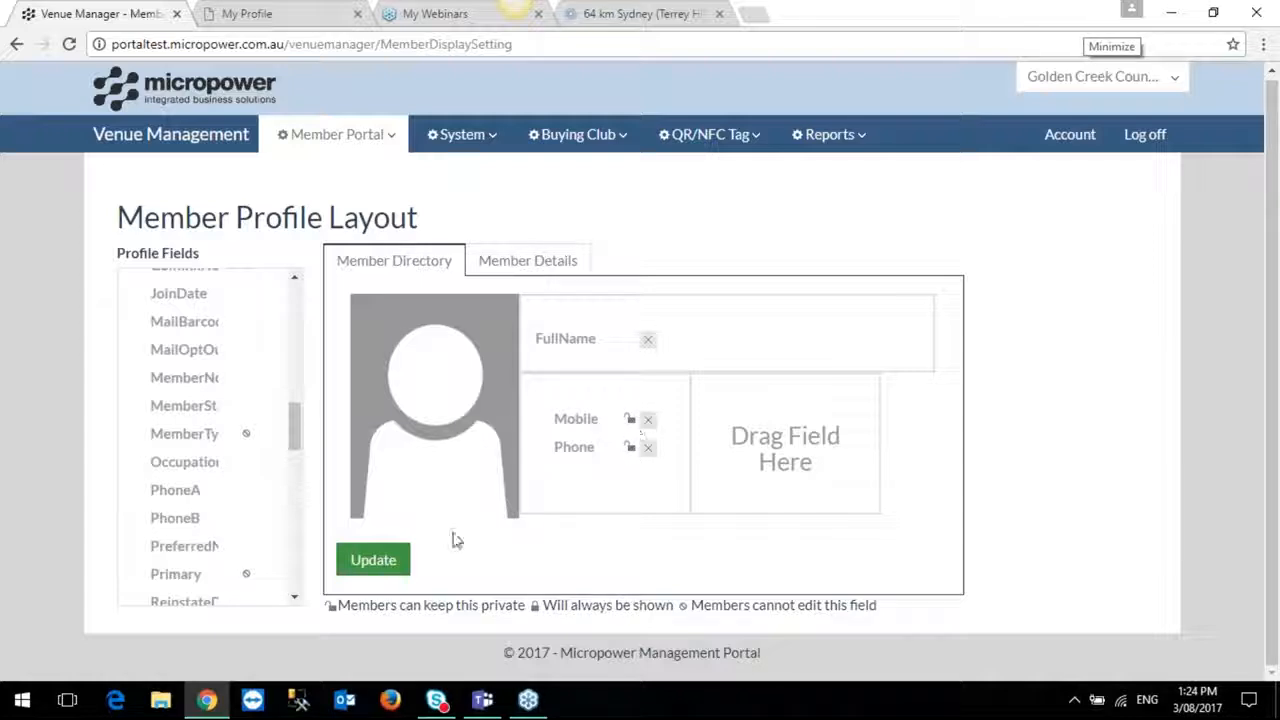
left_click(378, 560)
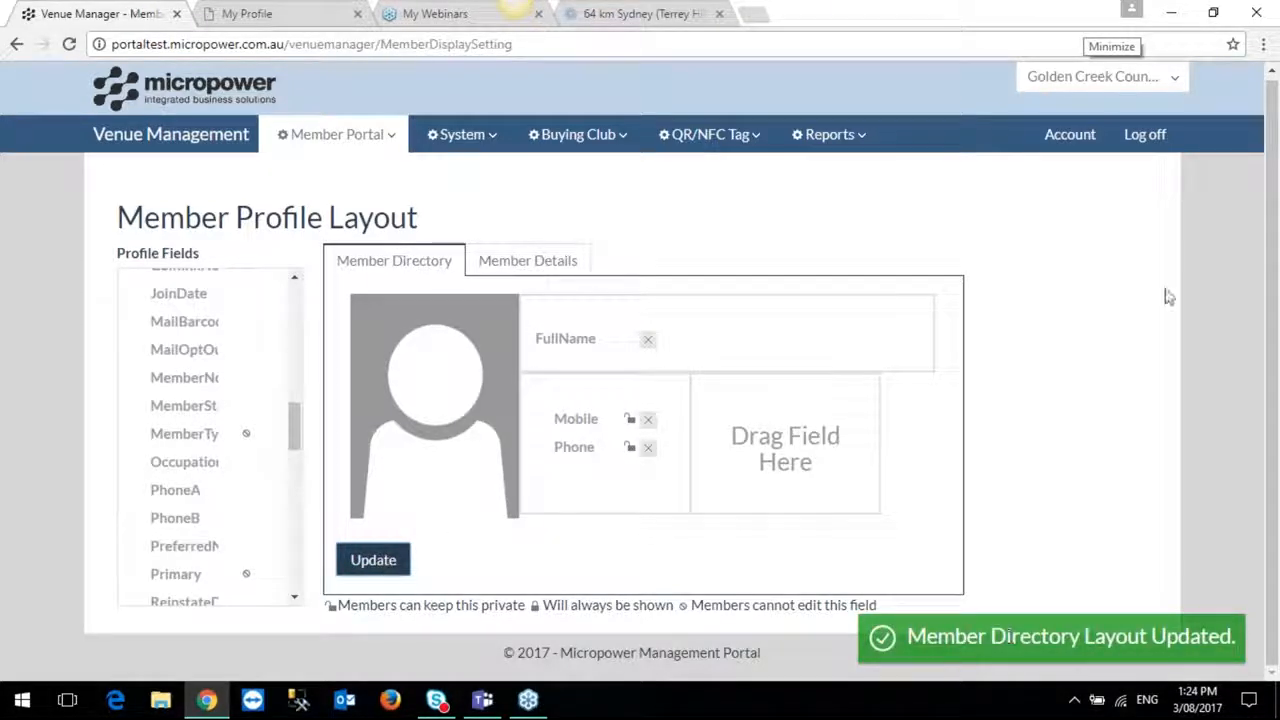
Open Member Search from the member portal's home page.
left_click(272, 16)
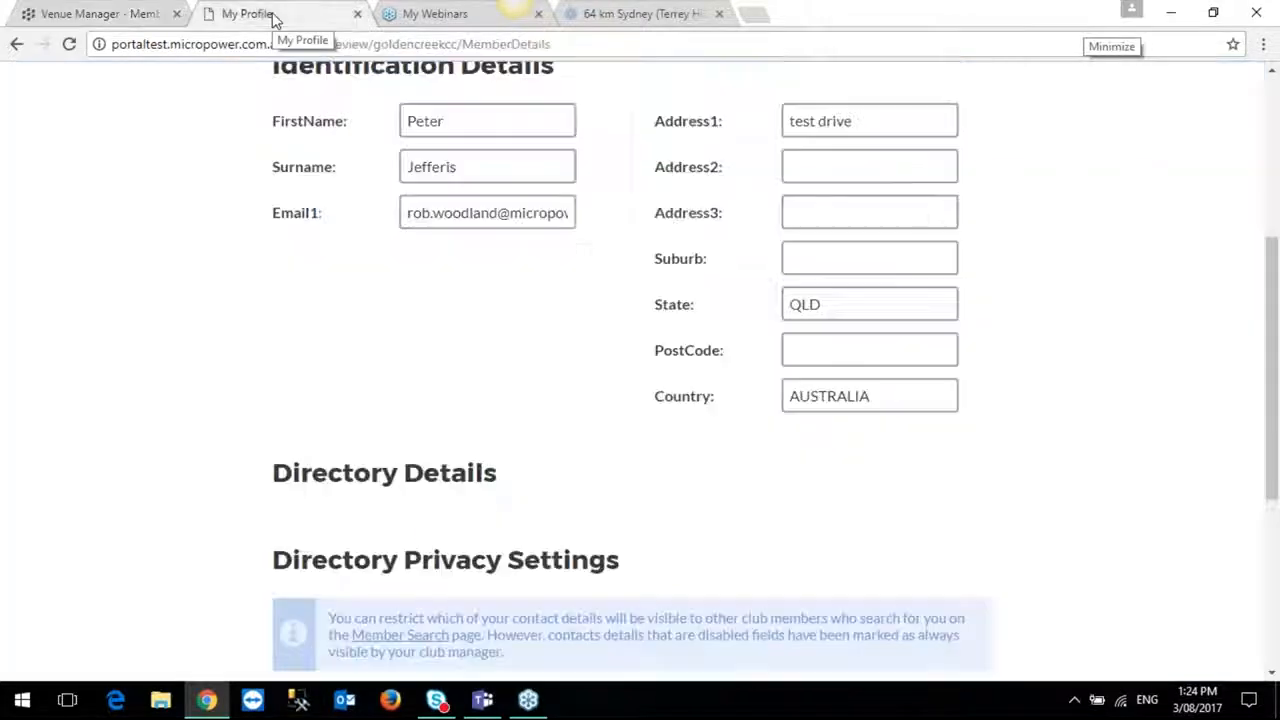
scroll(240, 263, "up", 4)
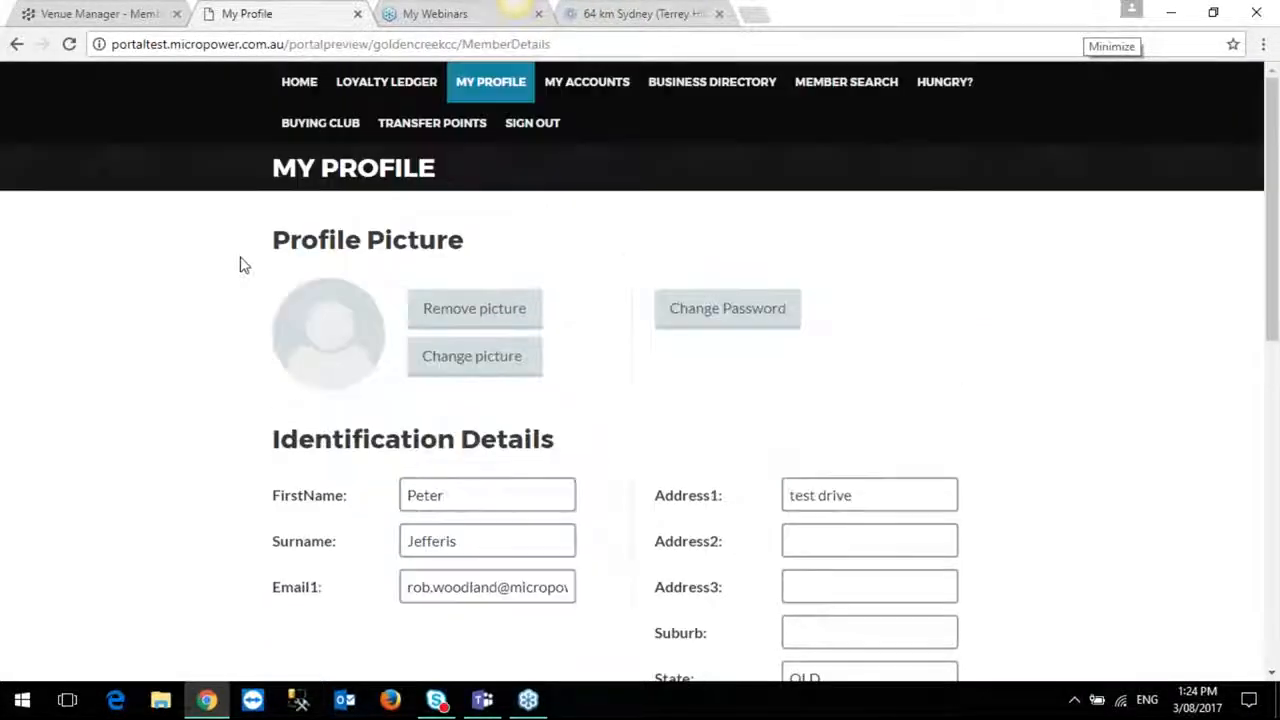
left_click(846, 88)
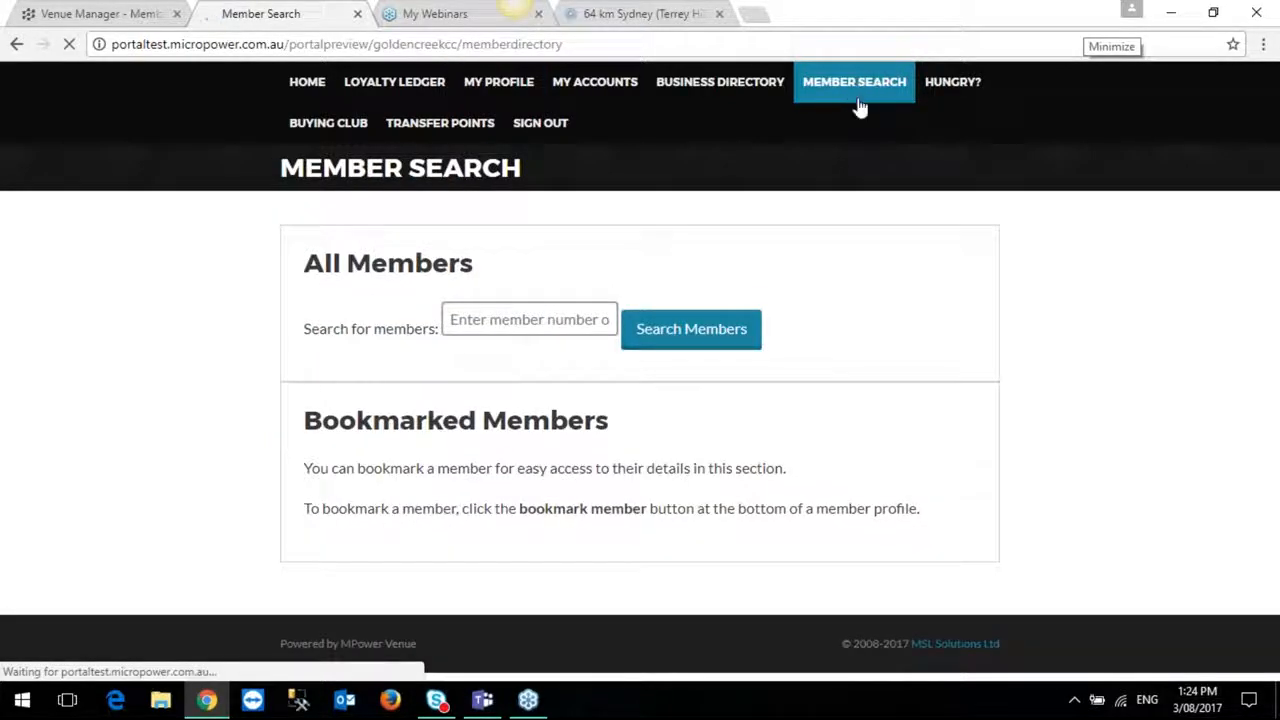
left_click(314, 96)
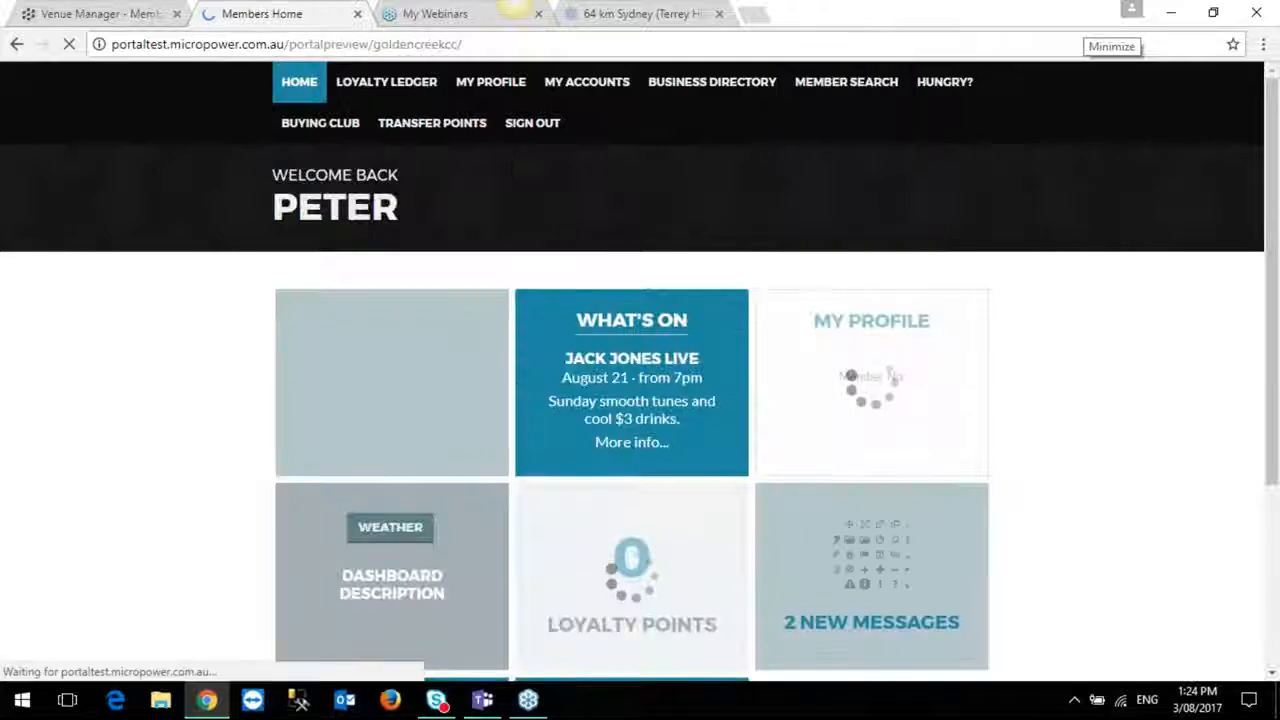
scroll(1143, 374, "down", 2)
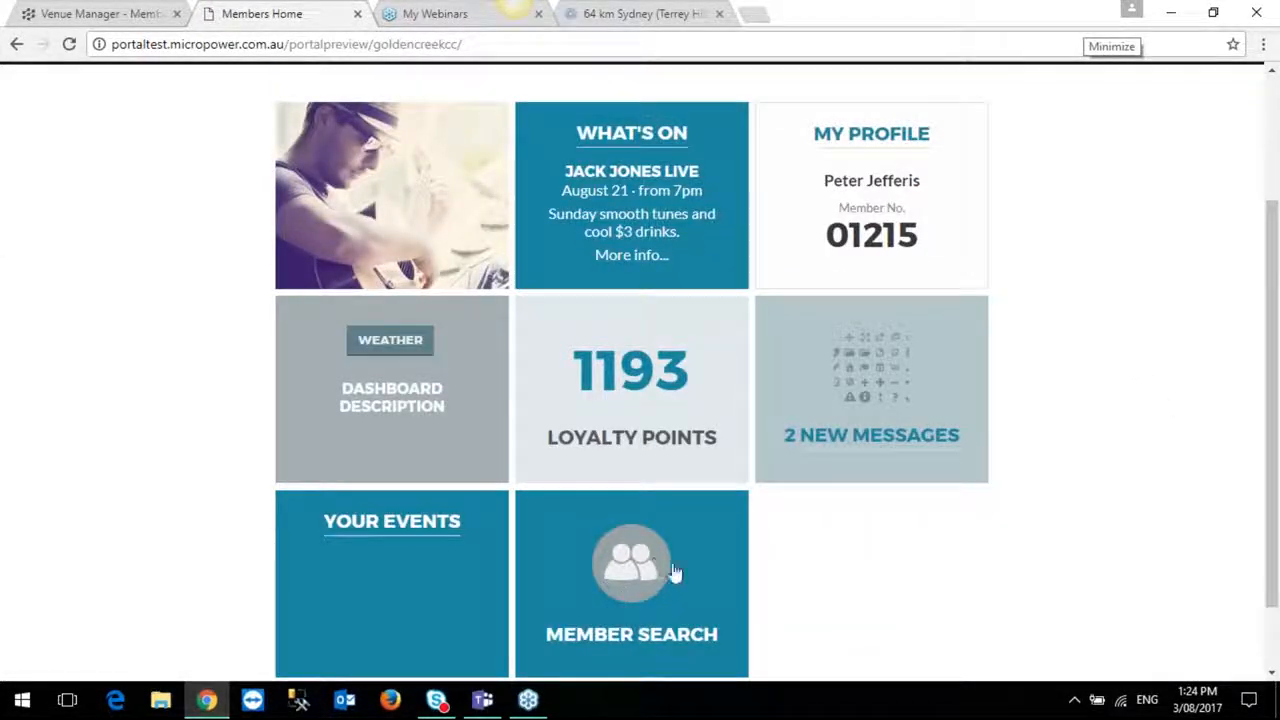
left_click(640, 574)
Search for a member by name and expand the result to review Mobile and Phone.
left_click(562, 304)
type("smith")
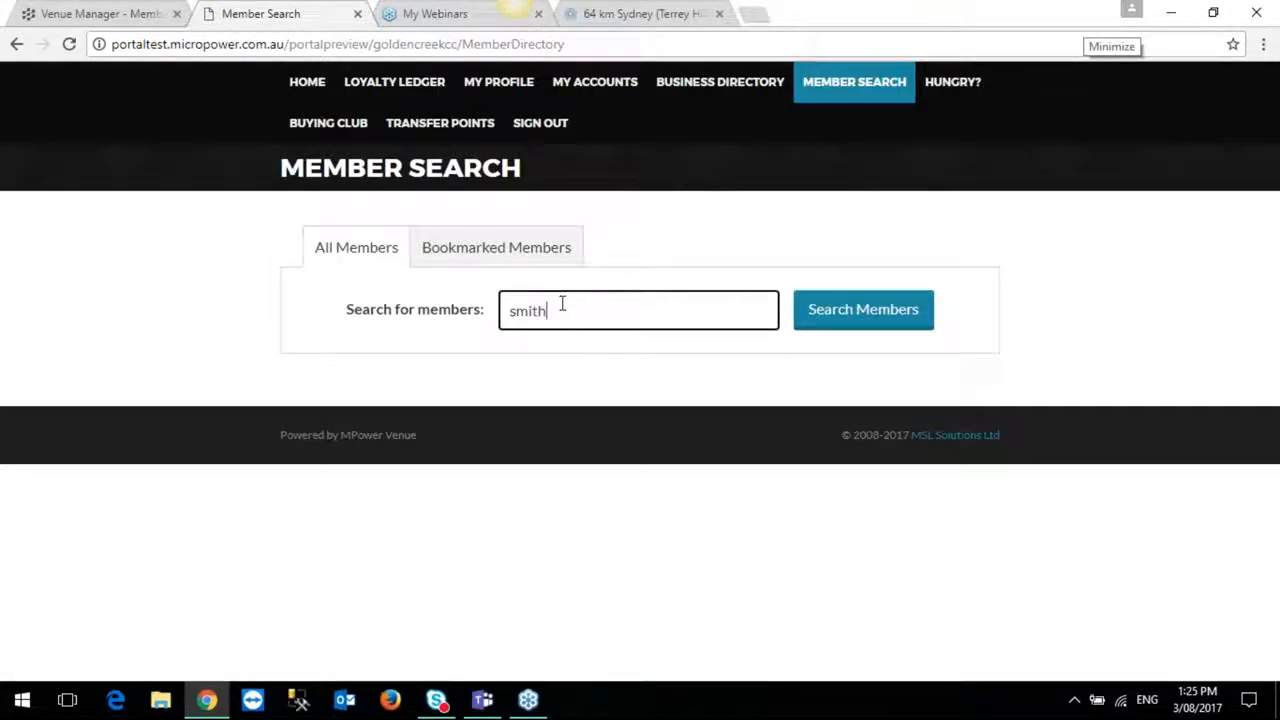
left_click(850, 312)
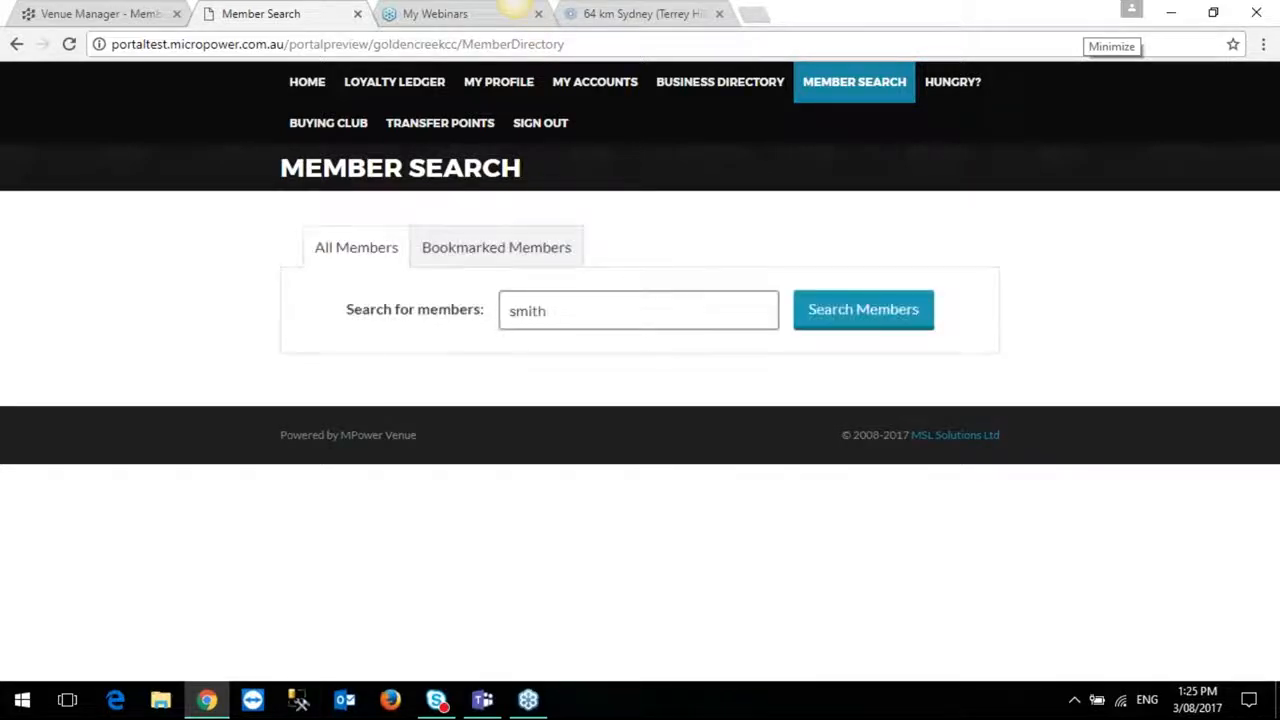
left_click_drag(626, 314, 503, 311)
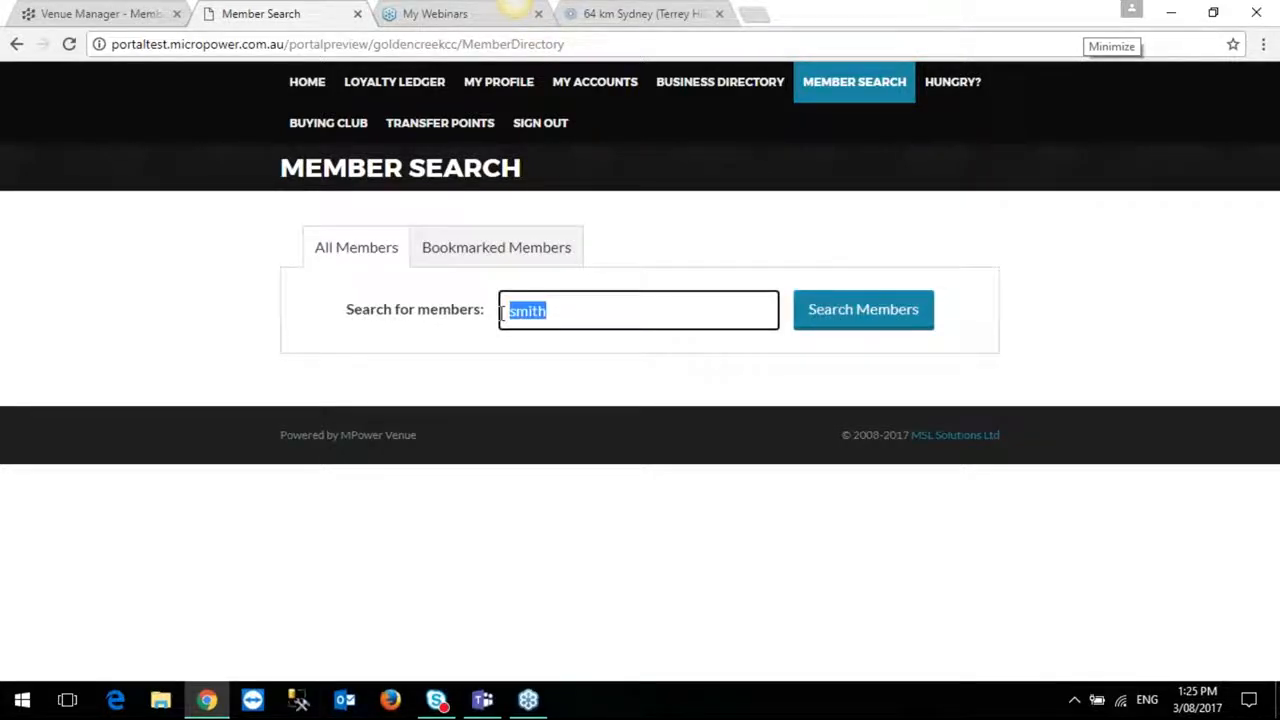
key("BackSpace")
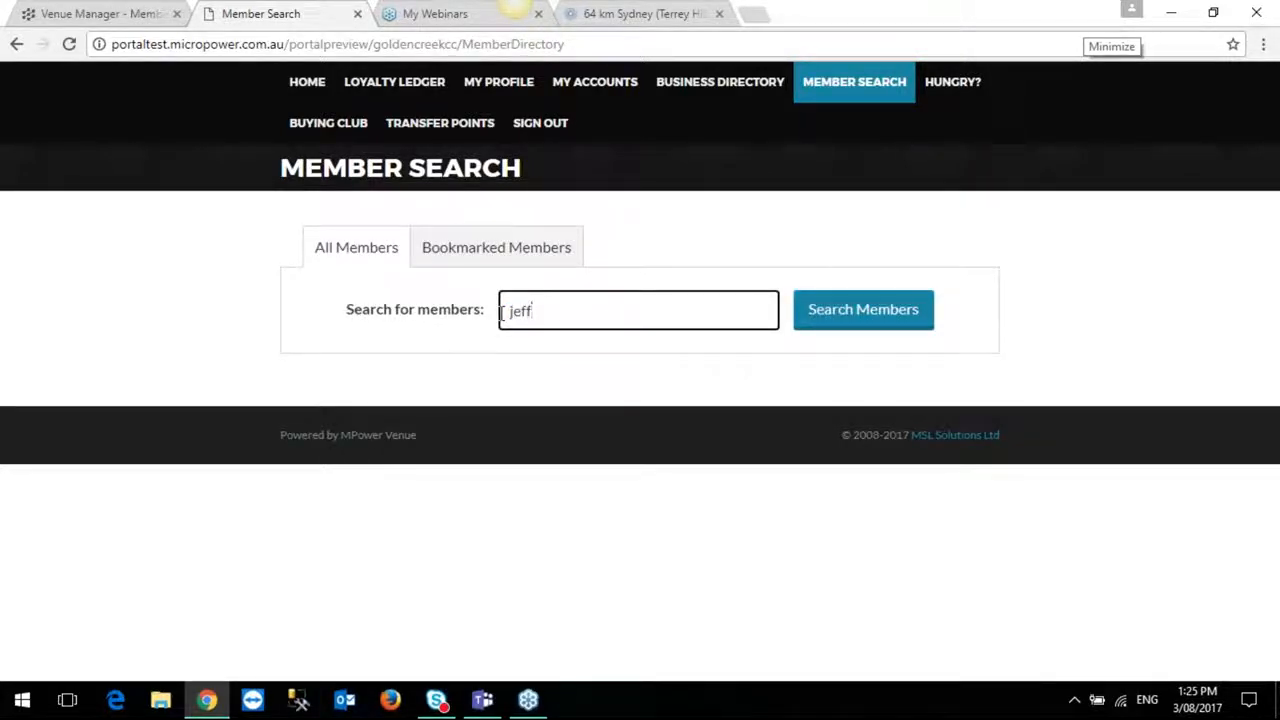
key("Return")
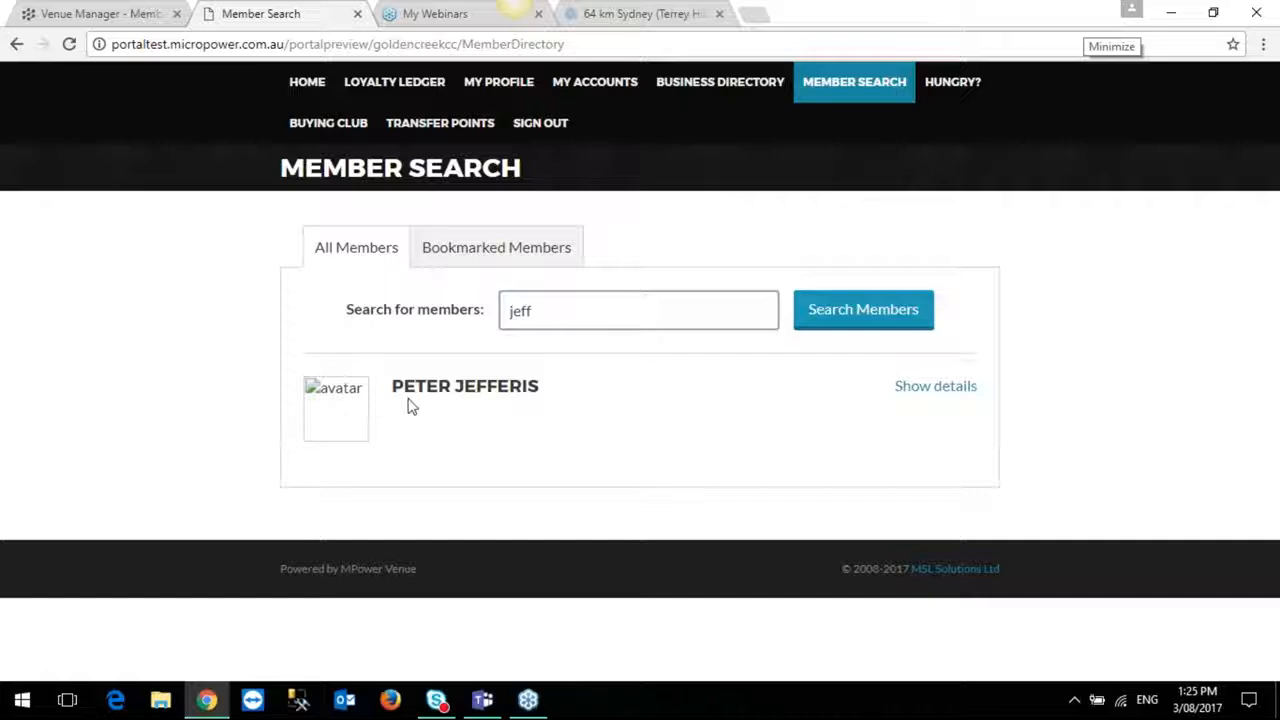
left_click(947, 390)
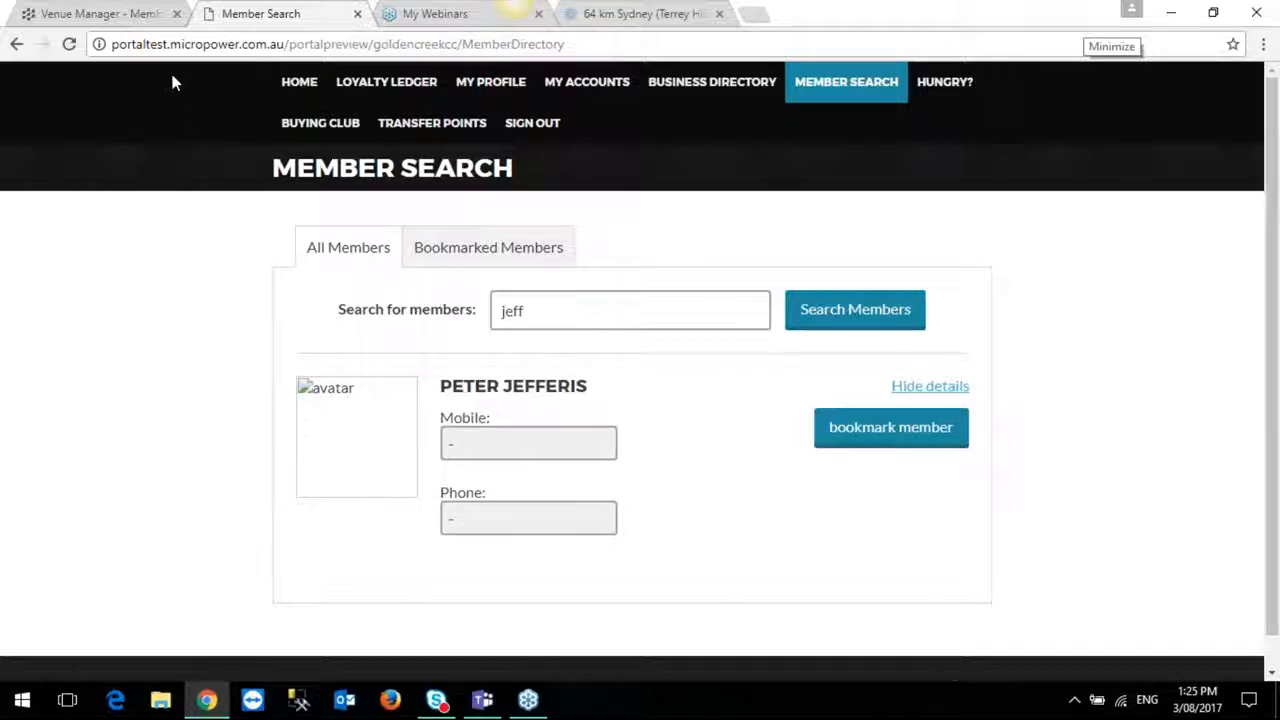
left_click(137, 18)
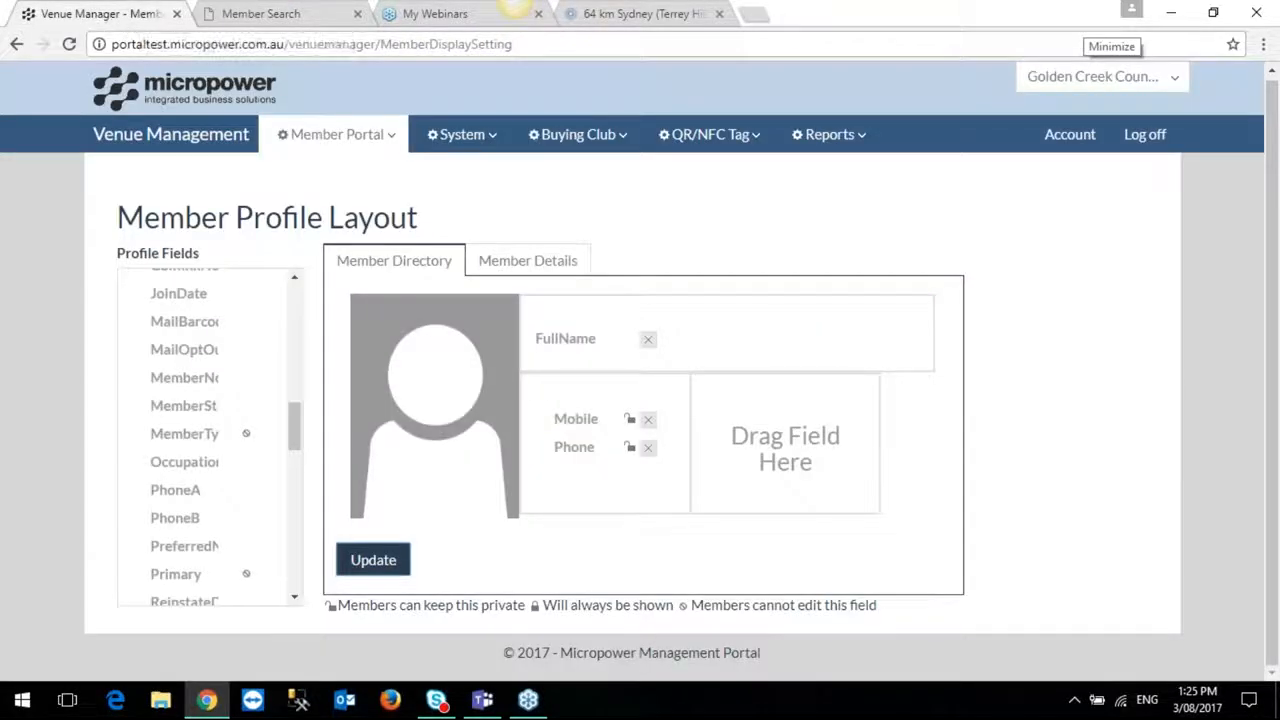
Set Phone to 'Will always be shown' and save the Member Directory layout.
left_click(630, 449)
left_click(375, 562)
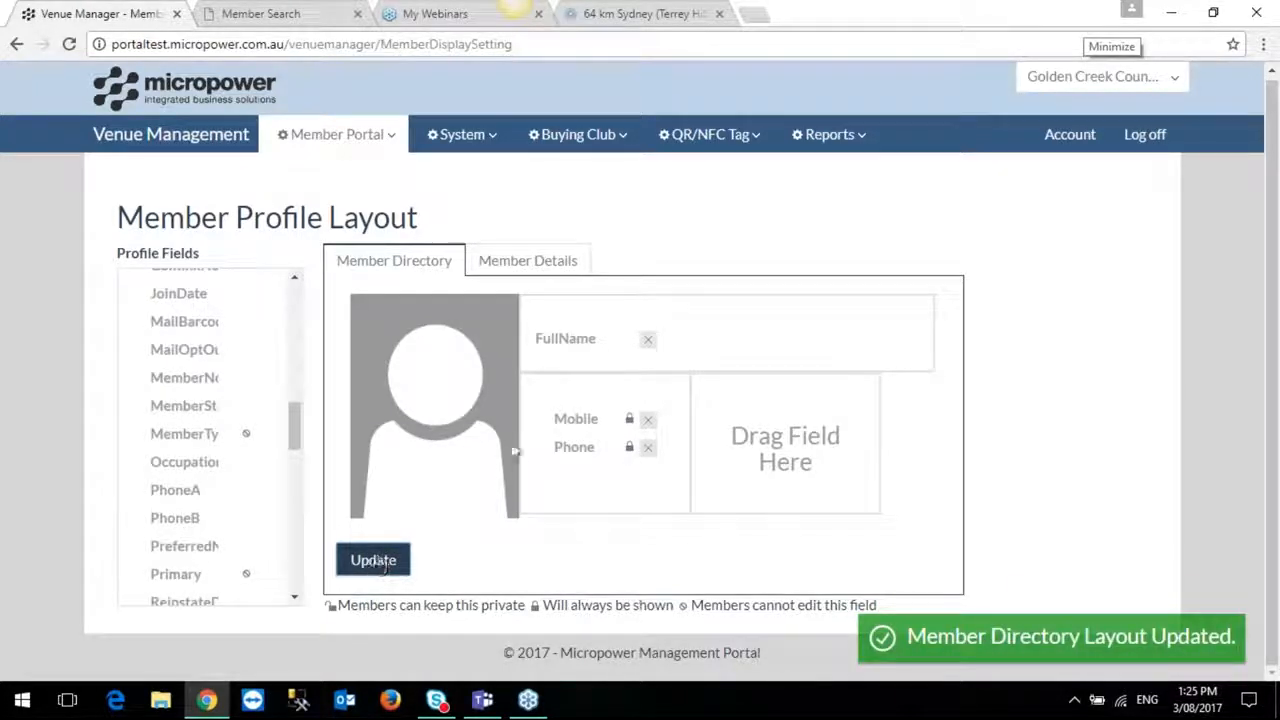
left_click(266, 20)
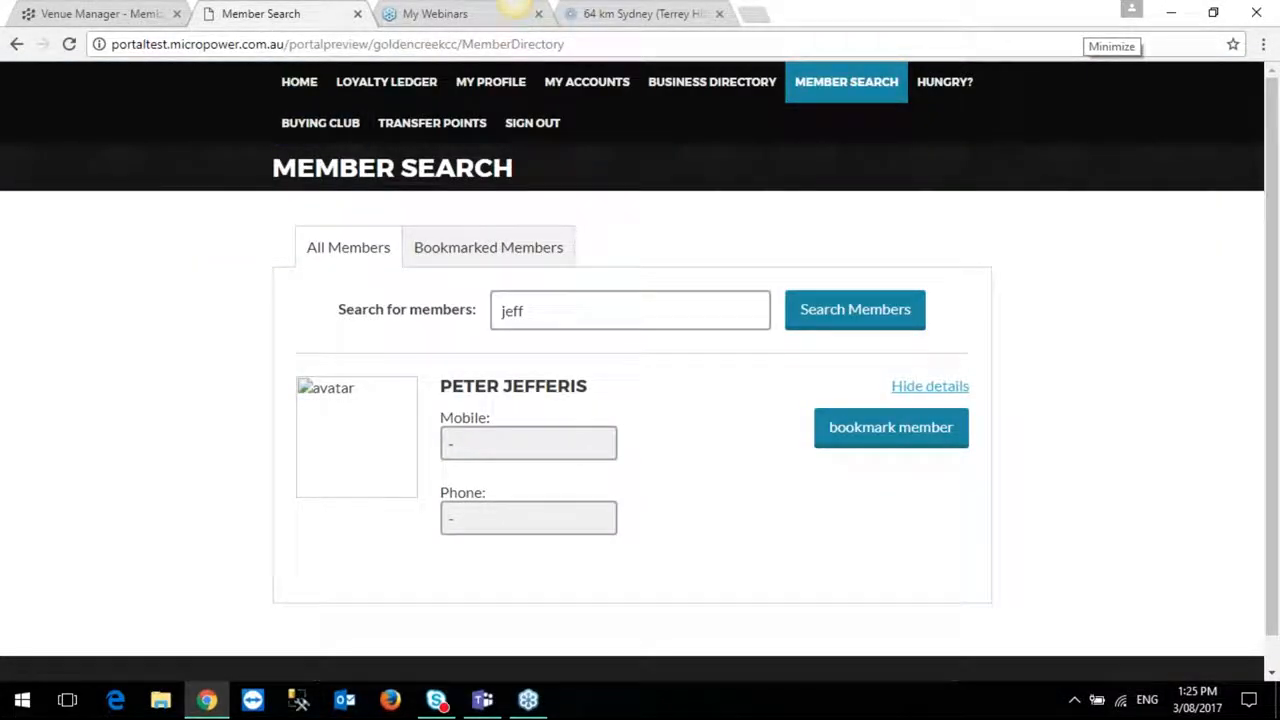
left_click(70, 46)
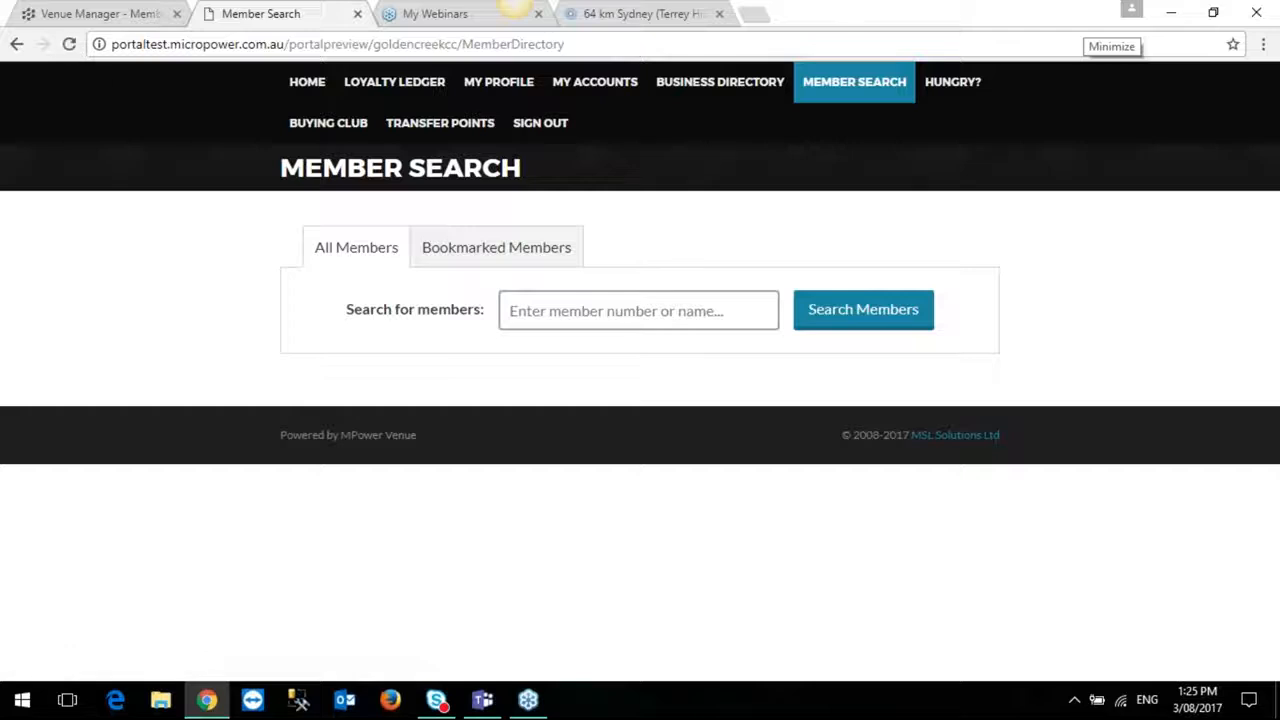
type("jeff")
key("Return")
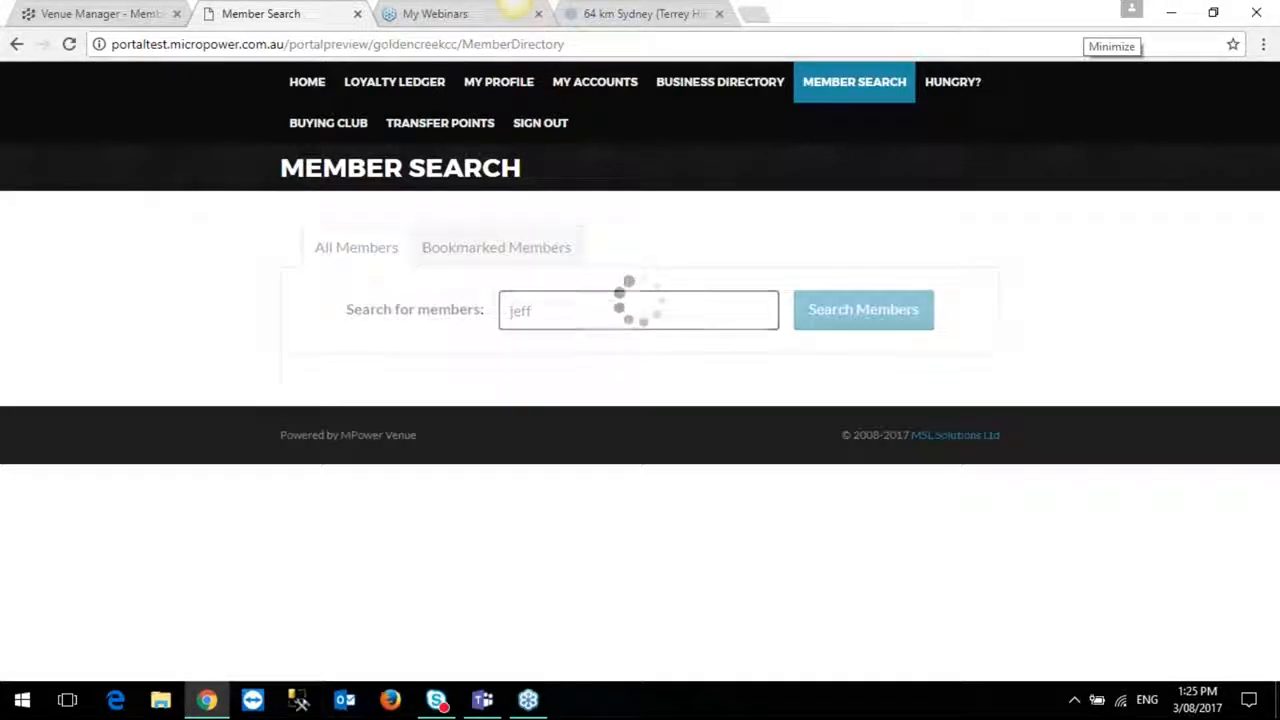
left_click(926, 393)
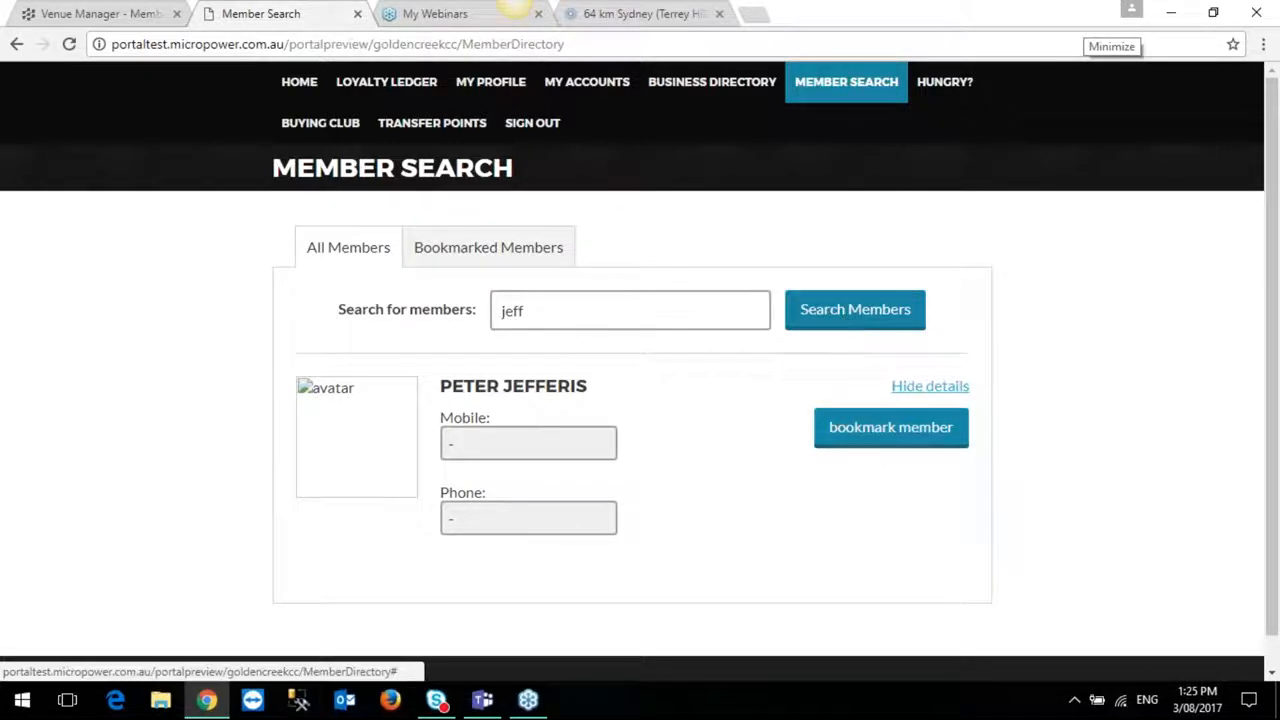
left_click(482, 250)
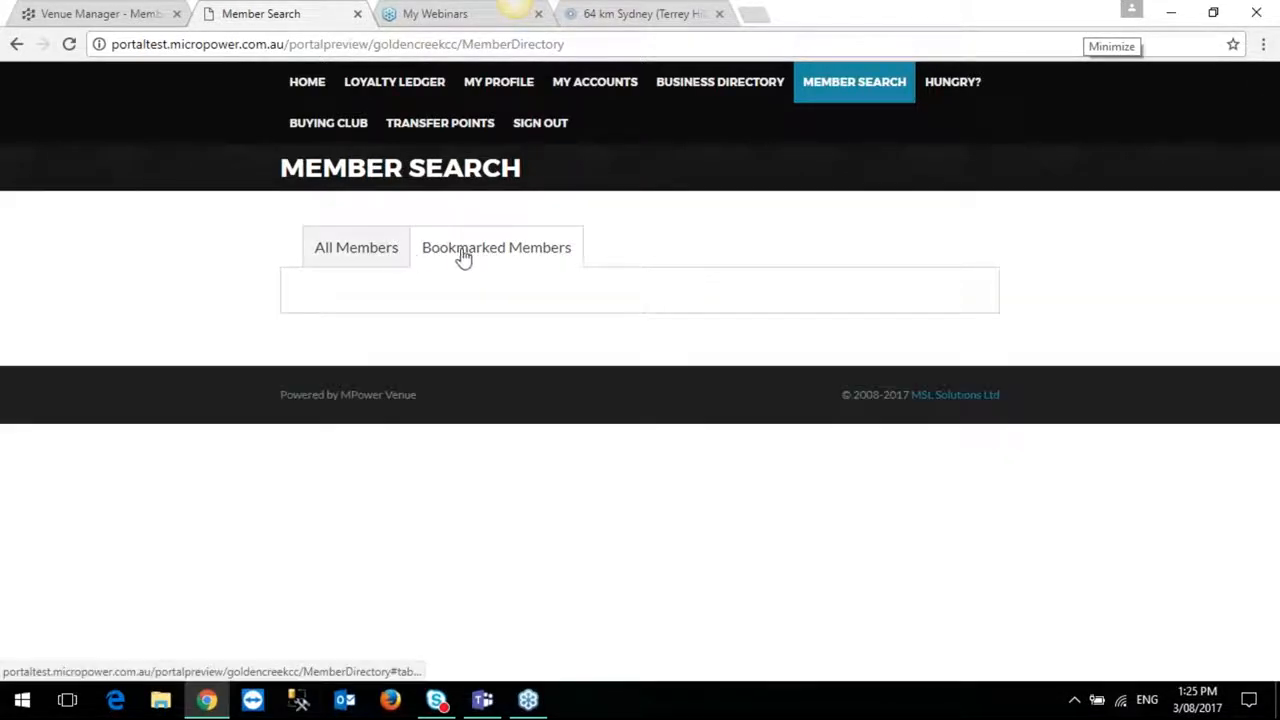
left_click(385, 255)
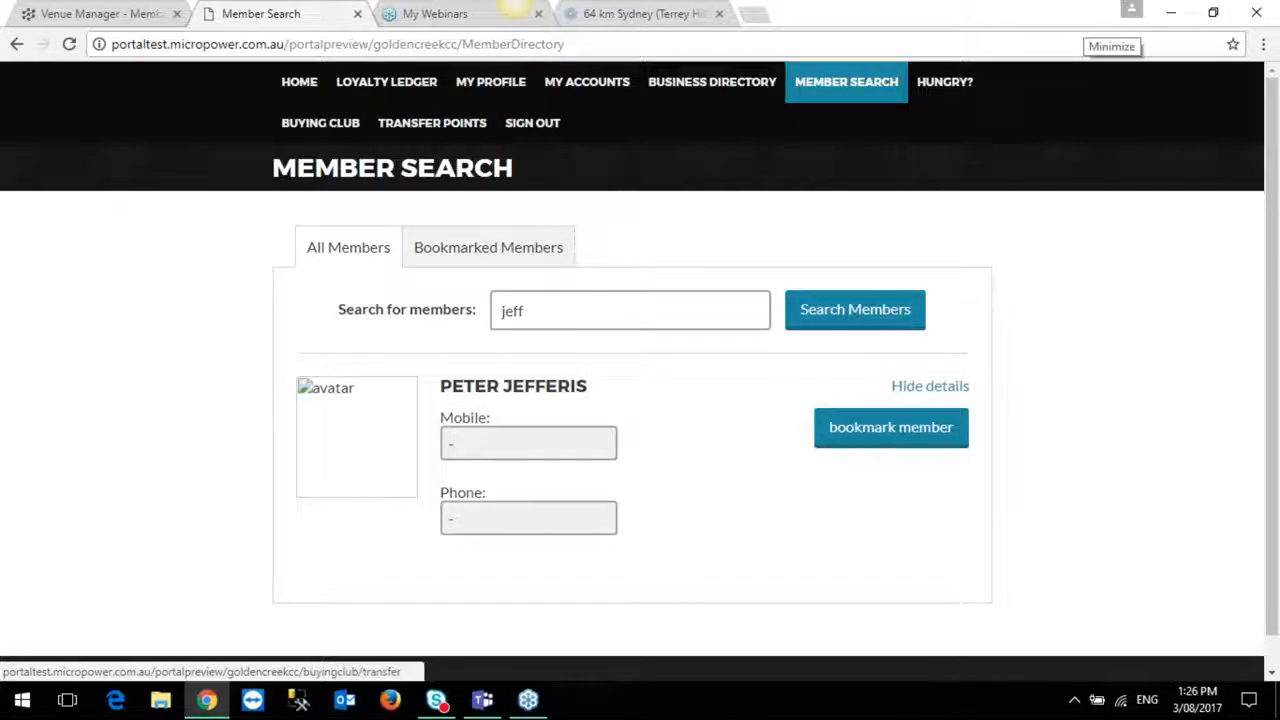
Open My Profile and review Directory Privacy Settings showing Phone and Mobile as Visible.
left_click(476, 92)
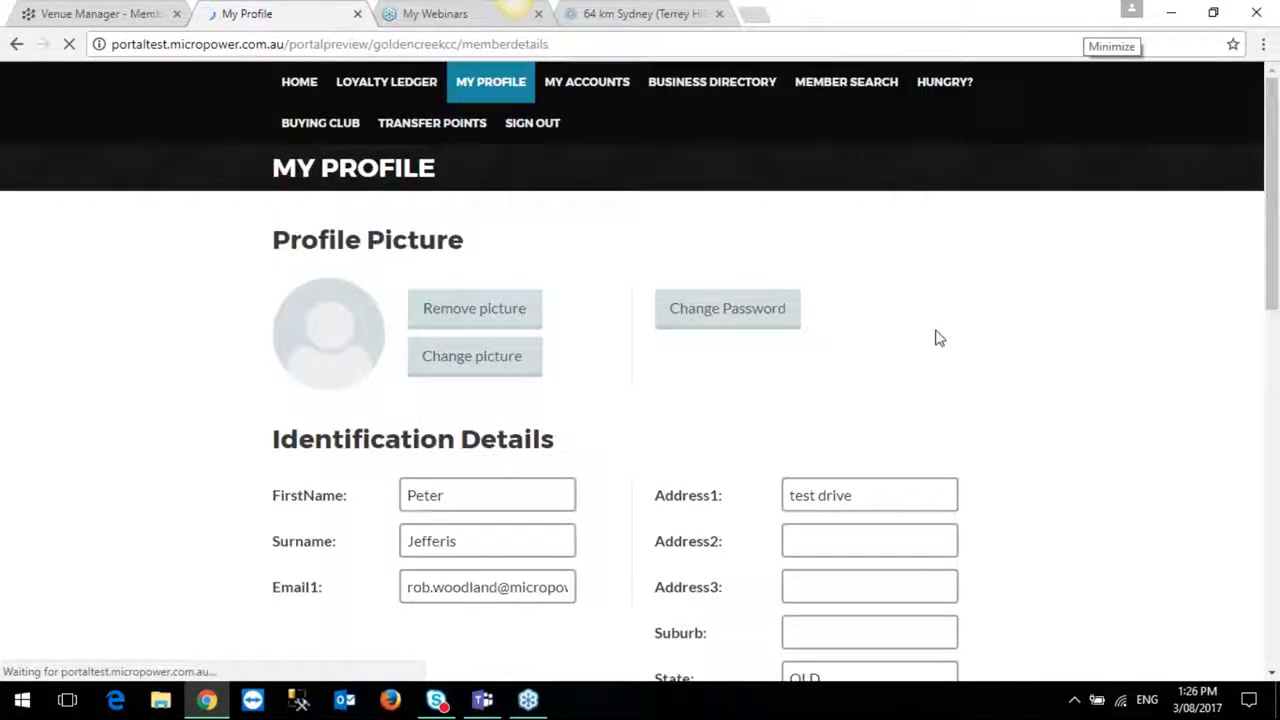
scroll(970, 336, "down", 3)
scroll(1006, 336, "down", 2)
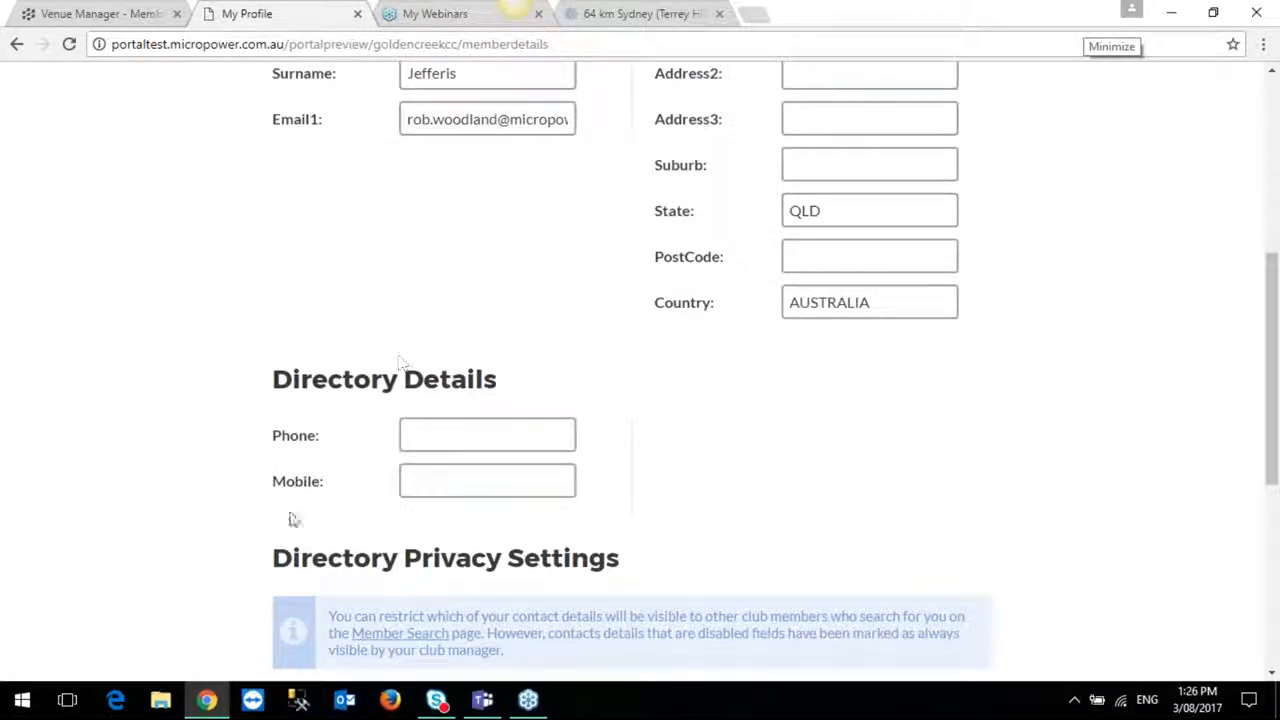
scroll(1077, 466, "up", 3)
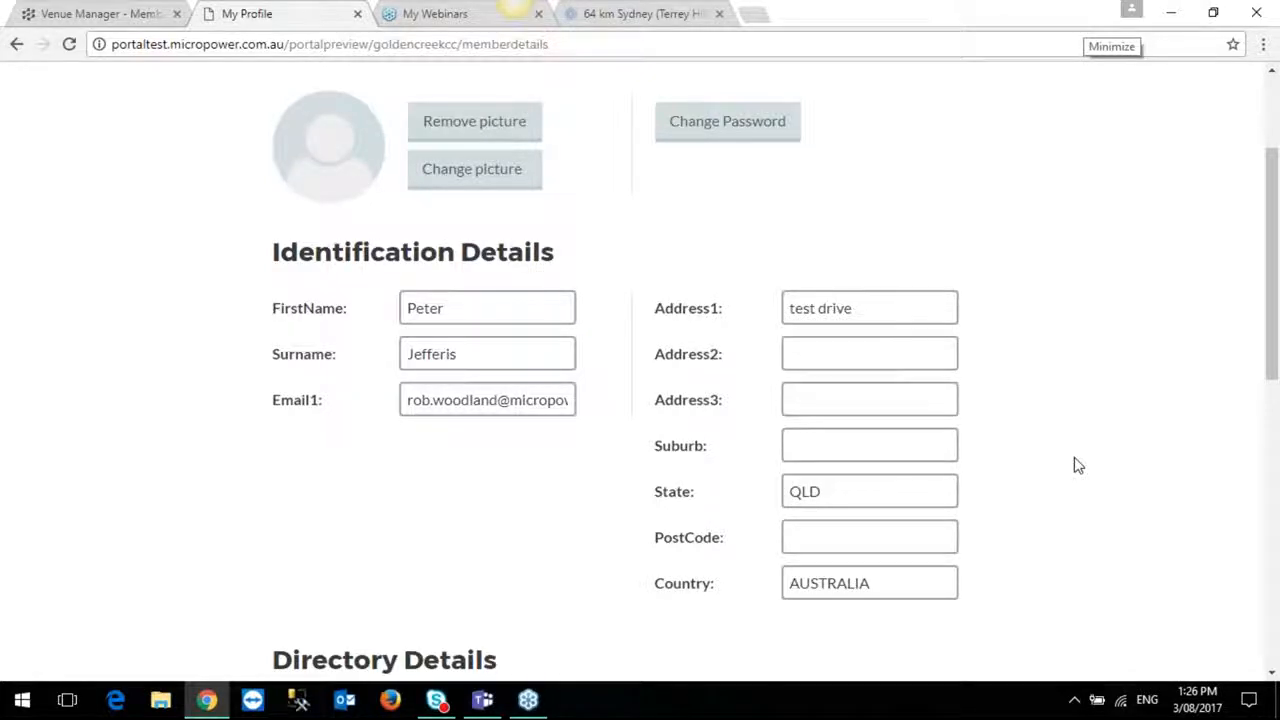
scroll(1074, 470, "down", 1)
Step through the Address2, Suburb and PostCode fields and save all profile changes.
left_click(811, 251)
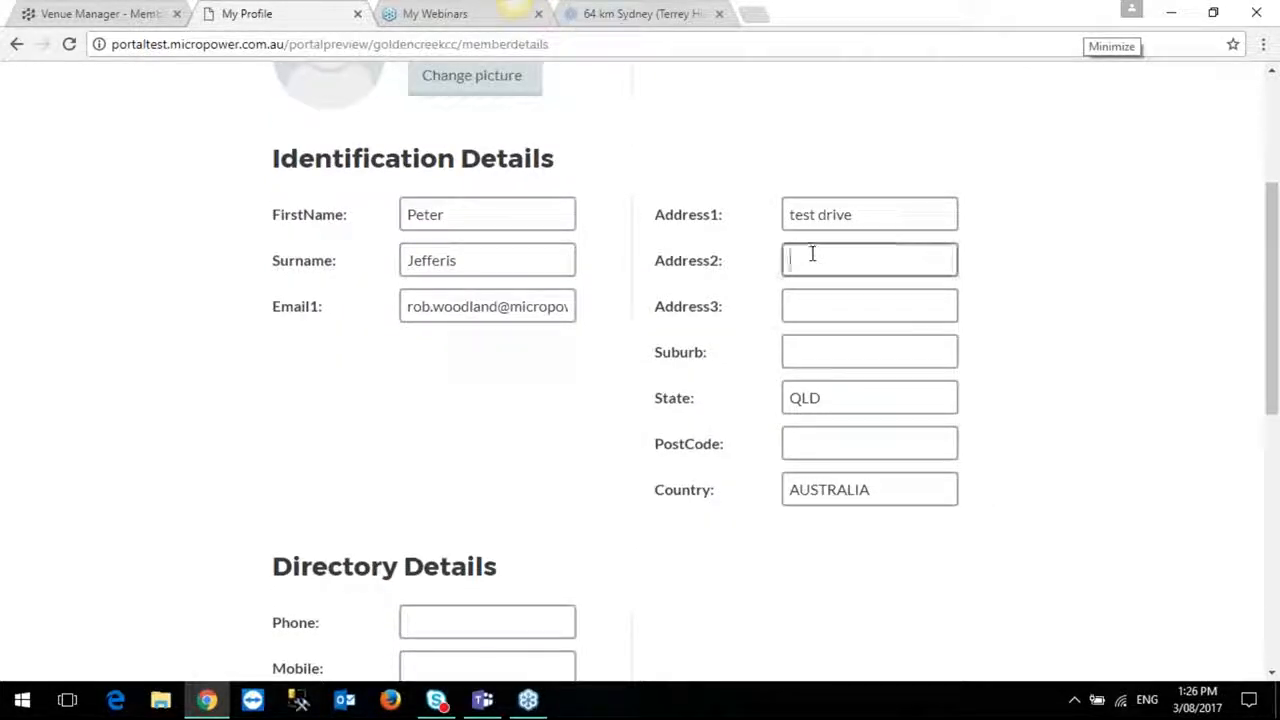
left_click(824, 353)
left_click(811, 443)
scroll(1062, 418, "down", 3)
scroll(1063, 418, "down", 5)
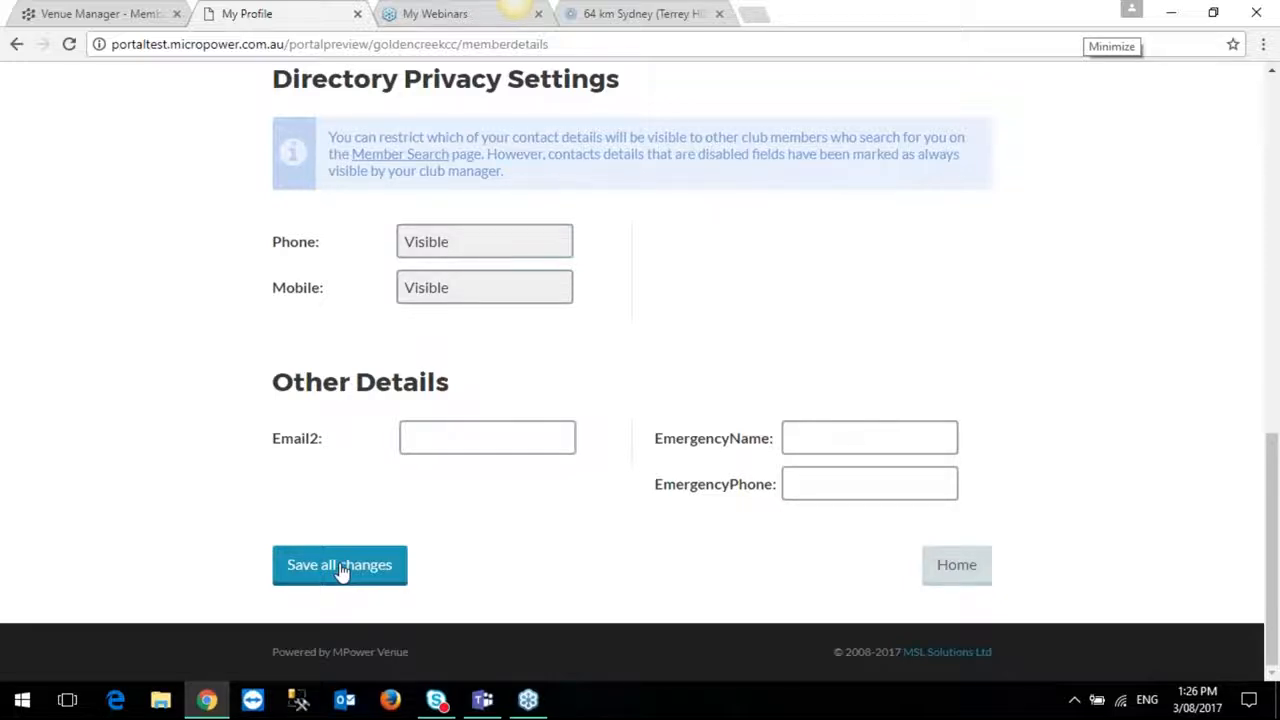
left_click(340, 566)
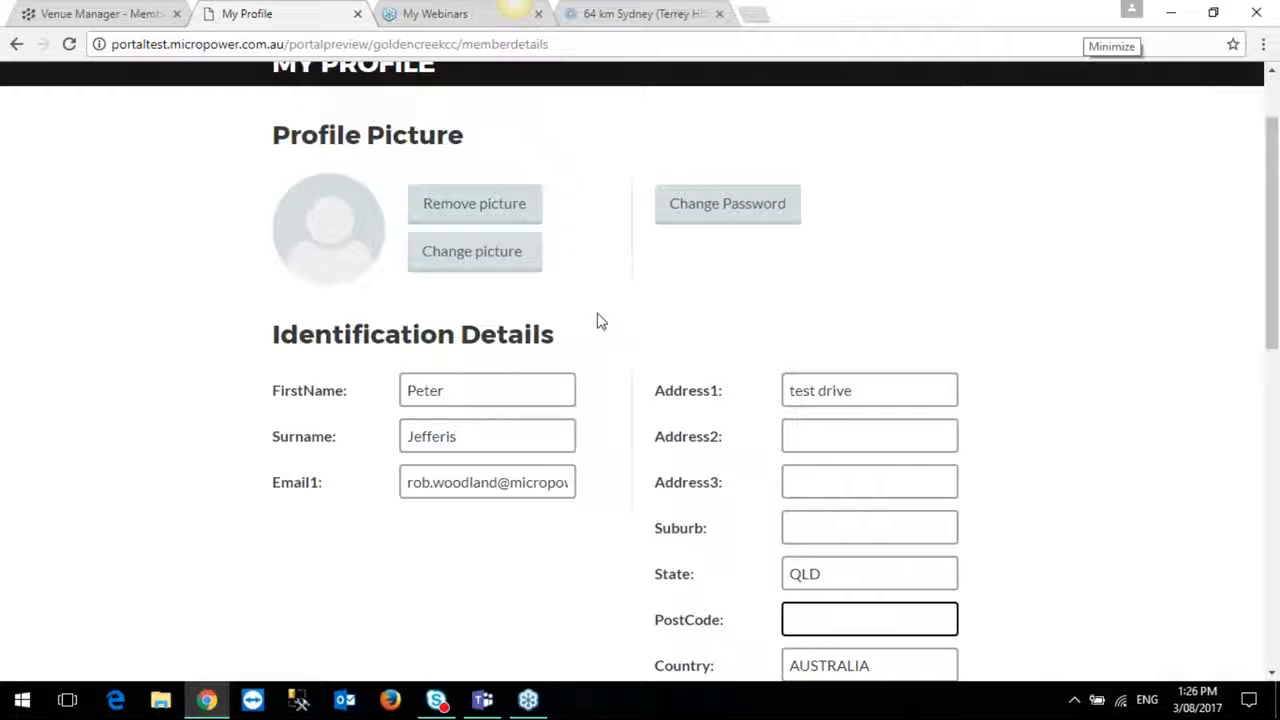
right_click(669, 700)
Show the desktop and launch PowerGolf from the Micropower shortcut in the Folder window.
left_click(804, 568)
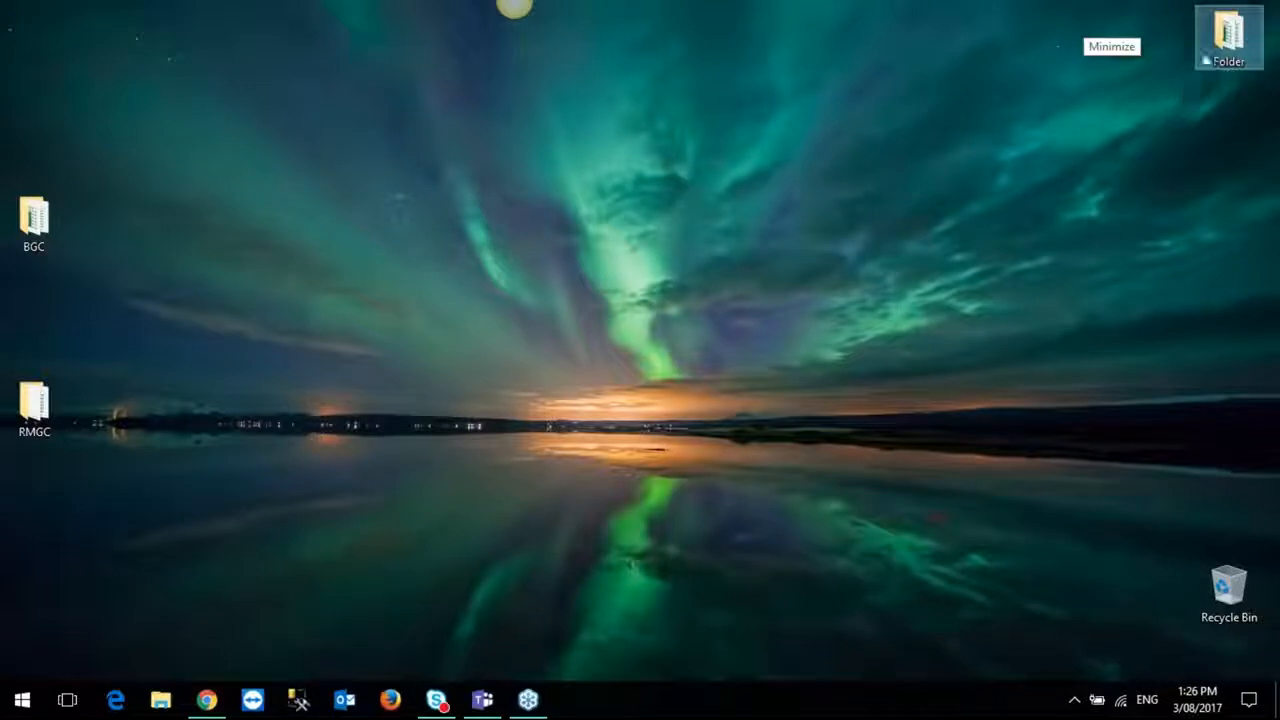
double_click(1222, 40)
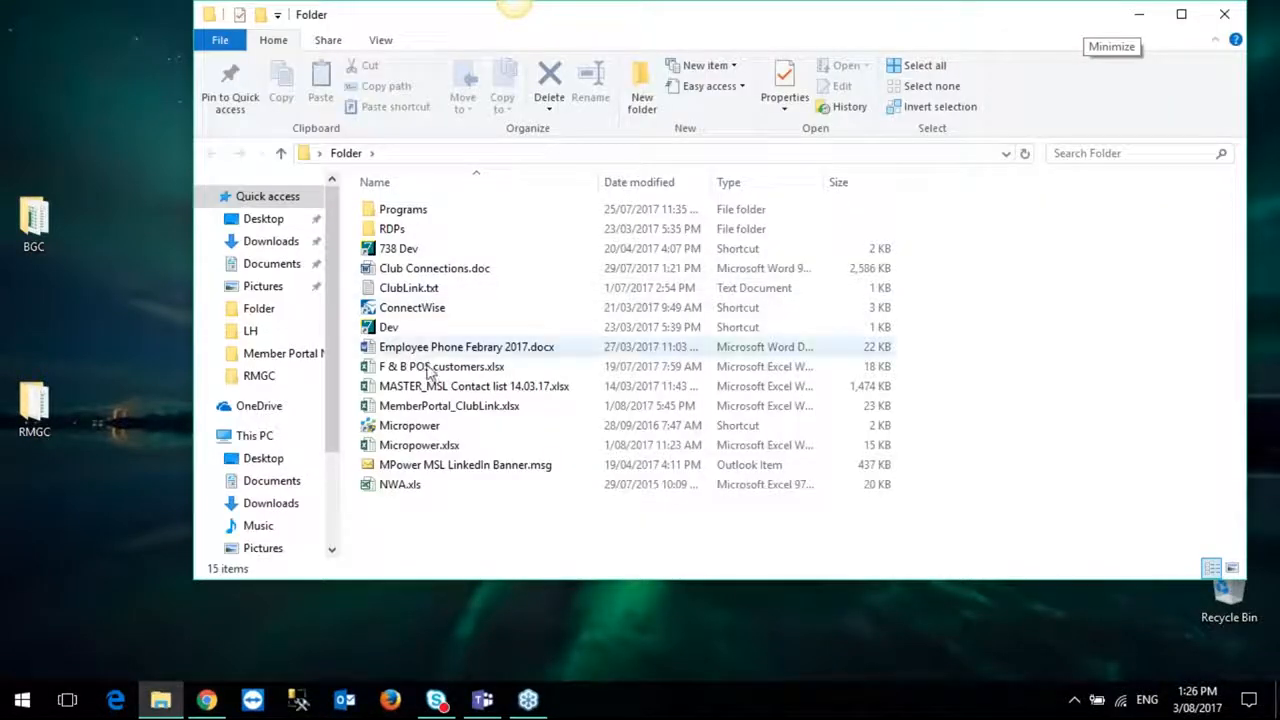
left_click(420, 428)
double_click(420, 428)
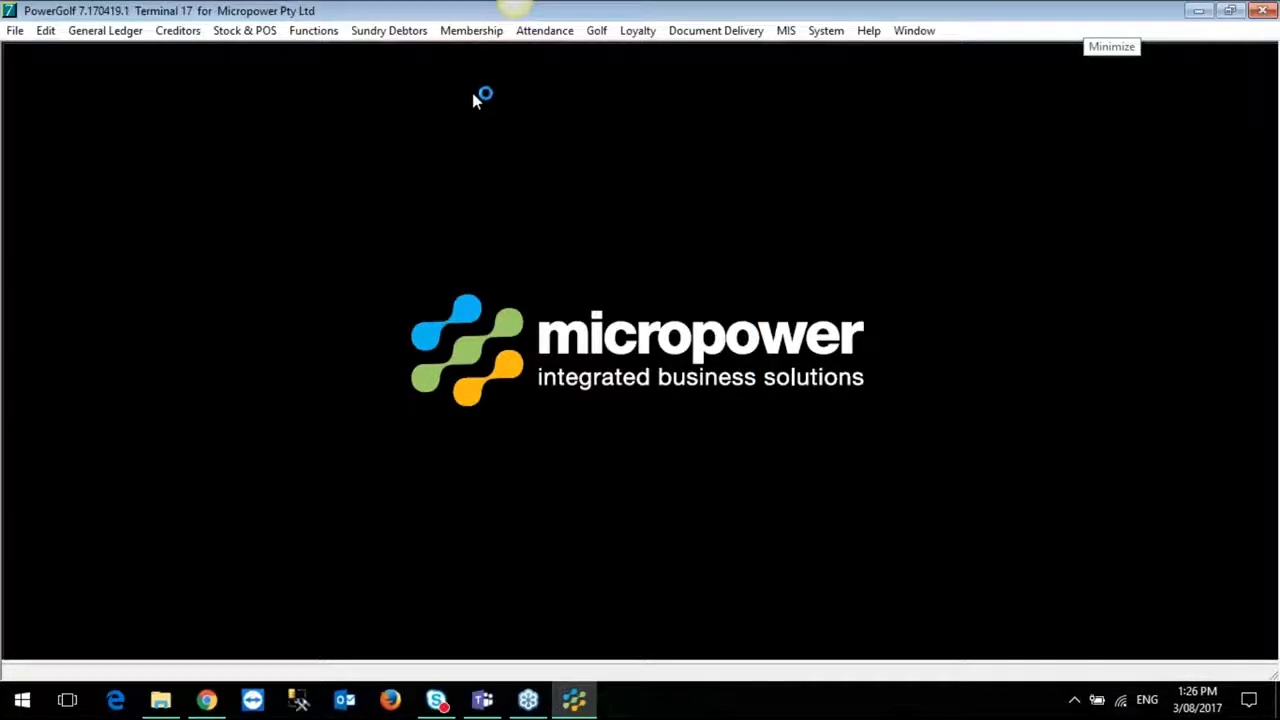
left_click(482, 34)
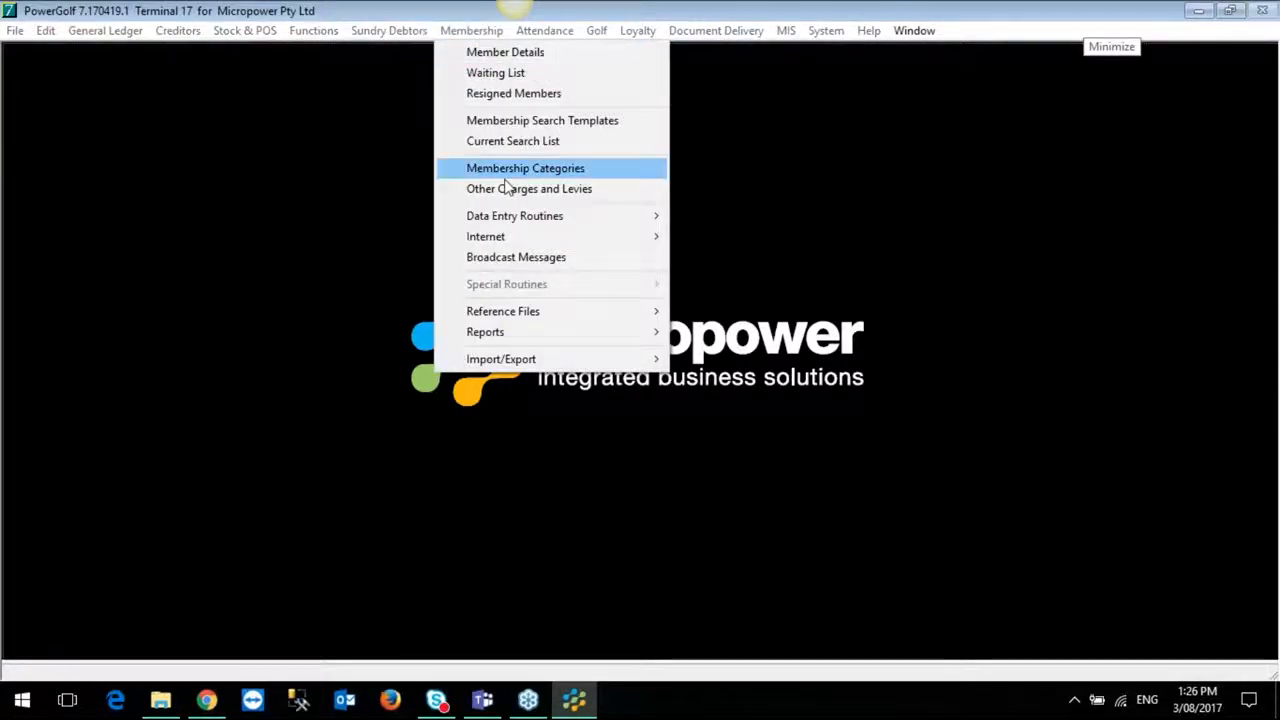
mouse_move(495, 243)
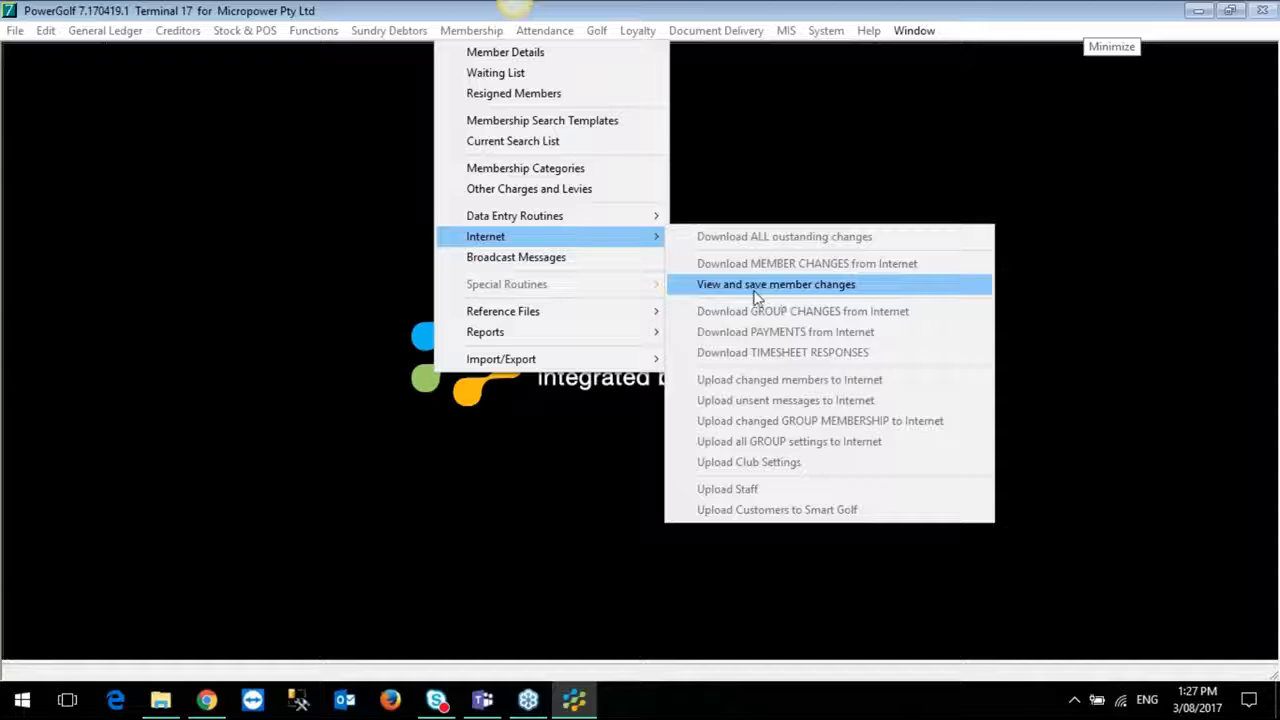
left_click(811, 287)
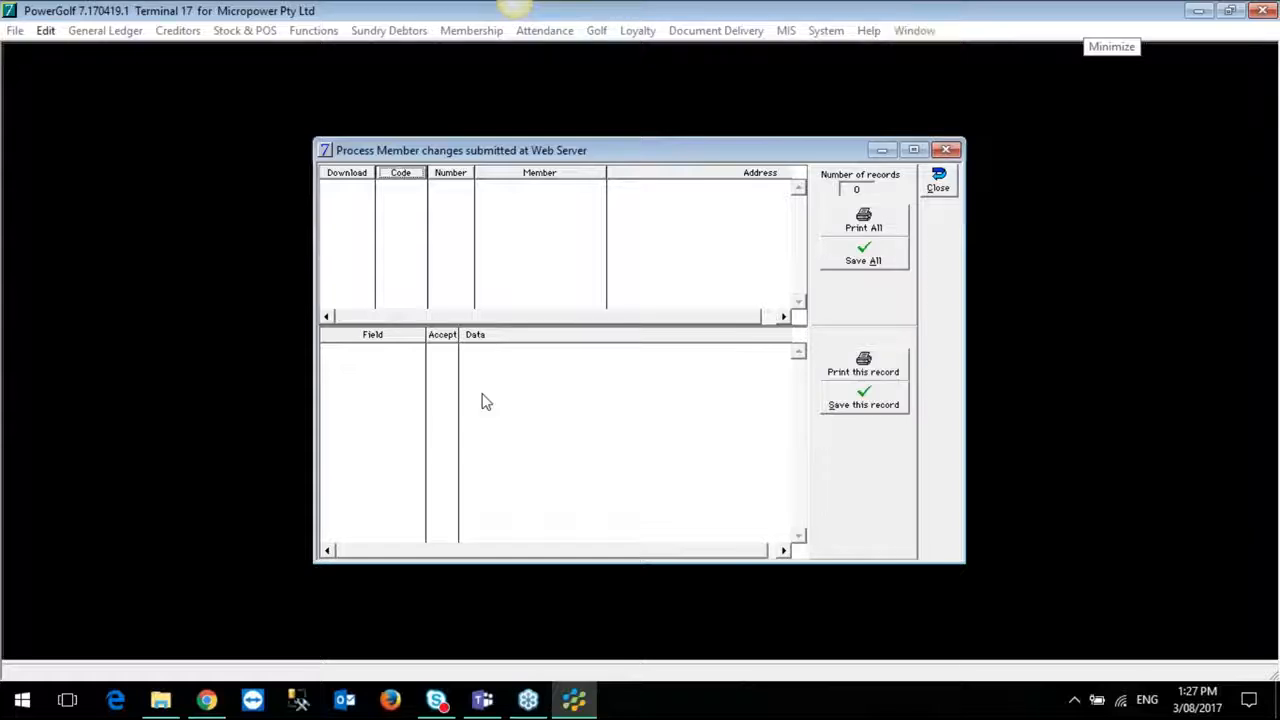
left_click(940, 182)
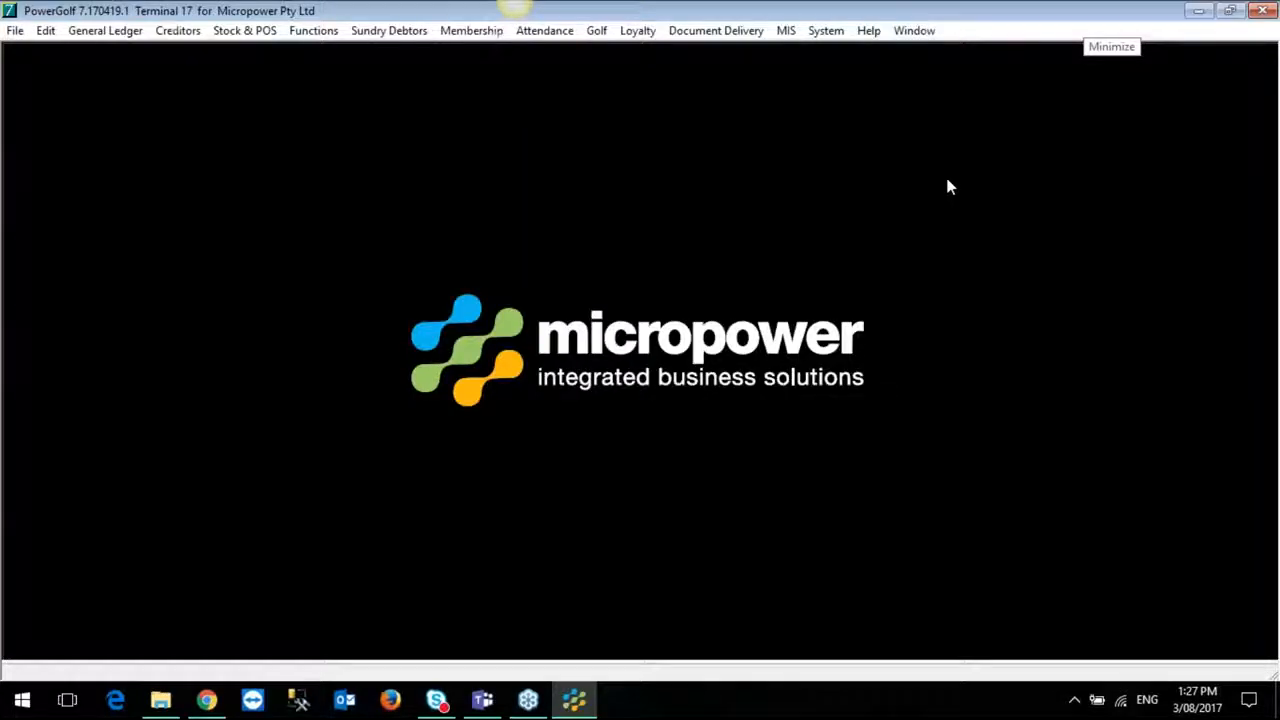
Minimise PowerGolf and the Folder window and return to the top of My Profile in Chrome.
left_click(1186, 9)
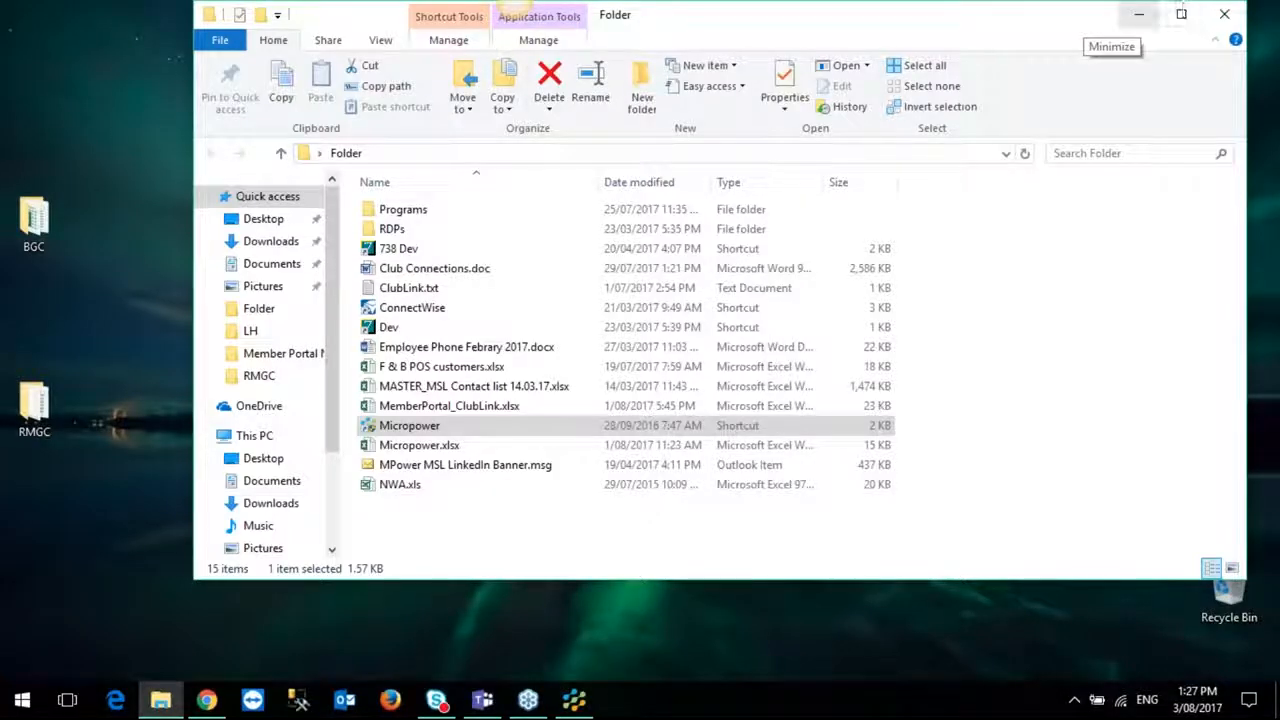
left_click(1140, 16)
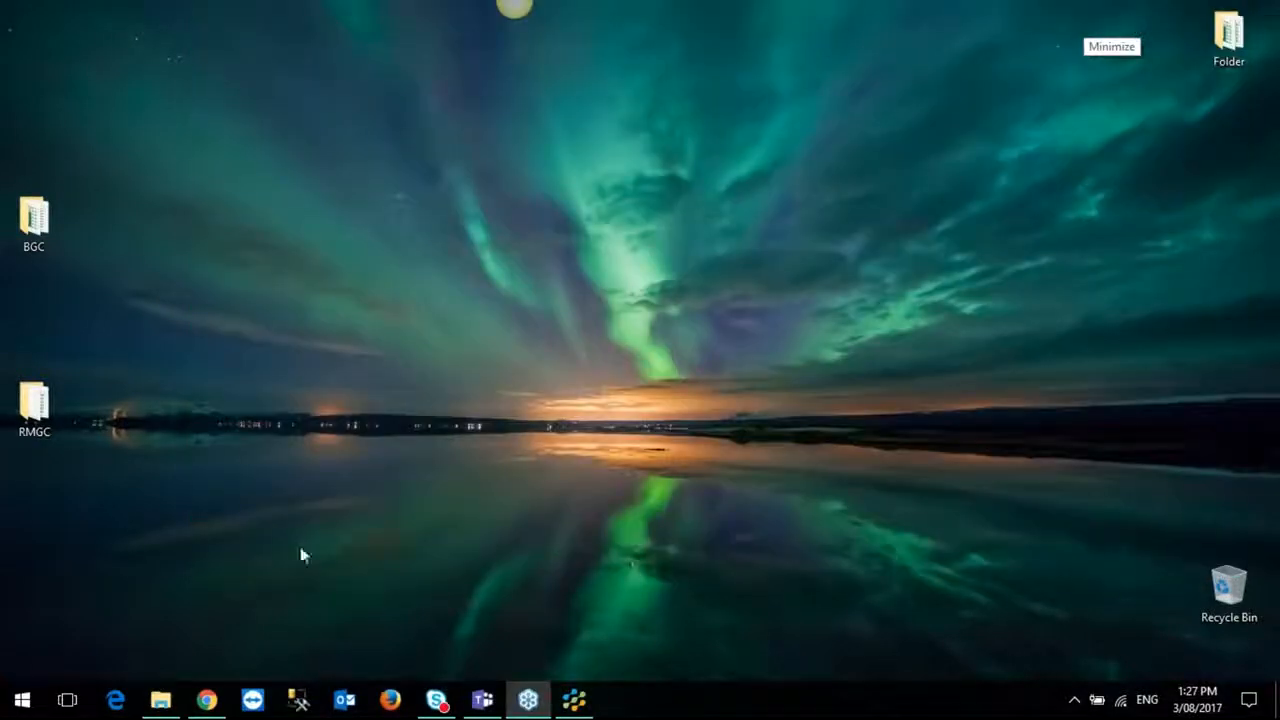
left_click(207, 702)
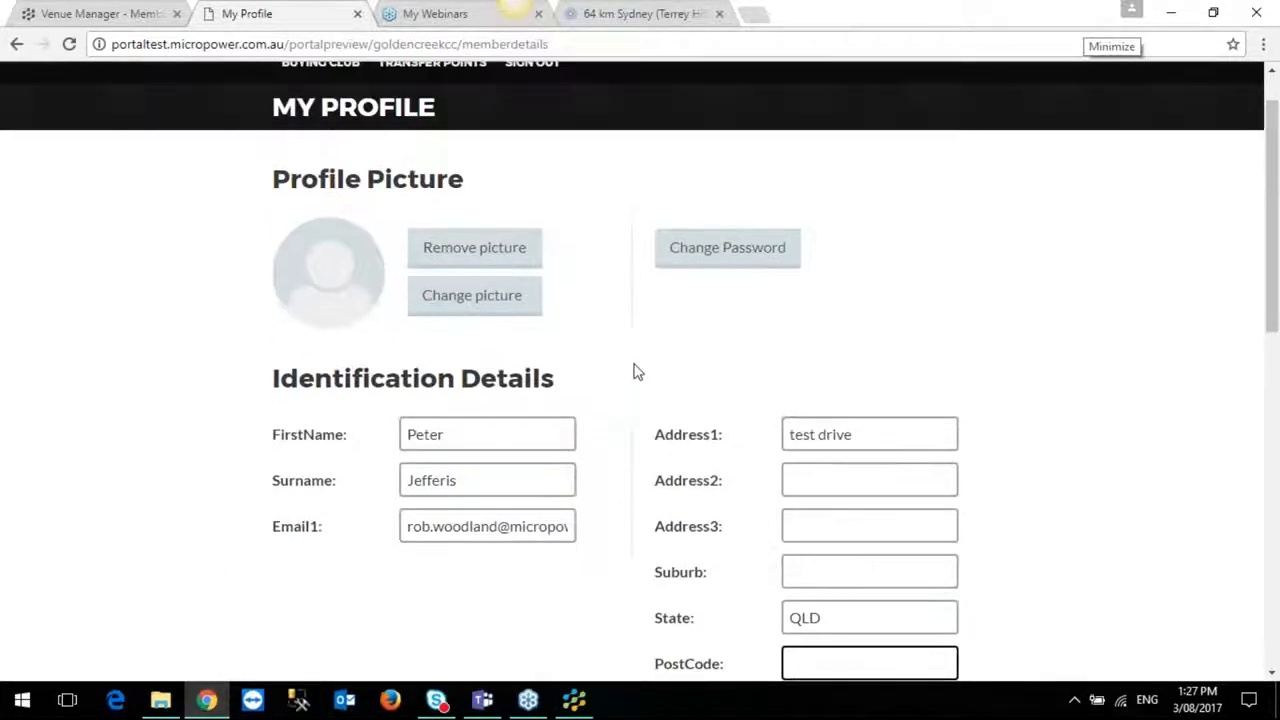
scroll(637, 372, "up", 1)
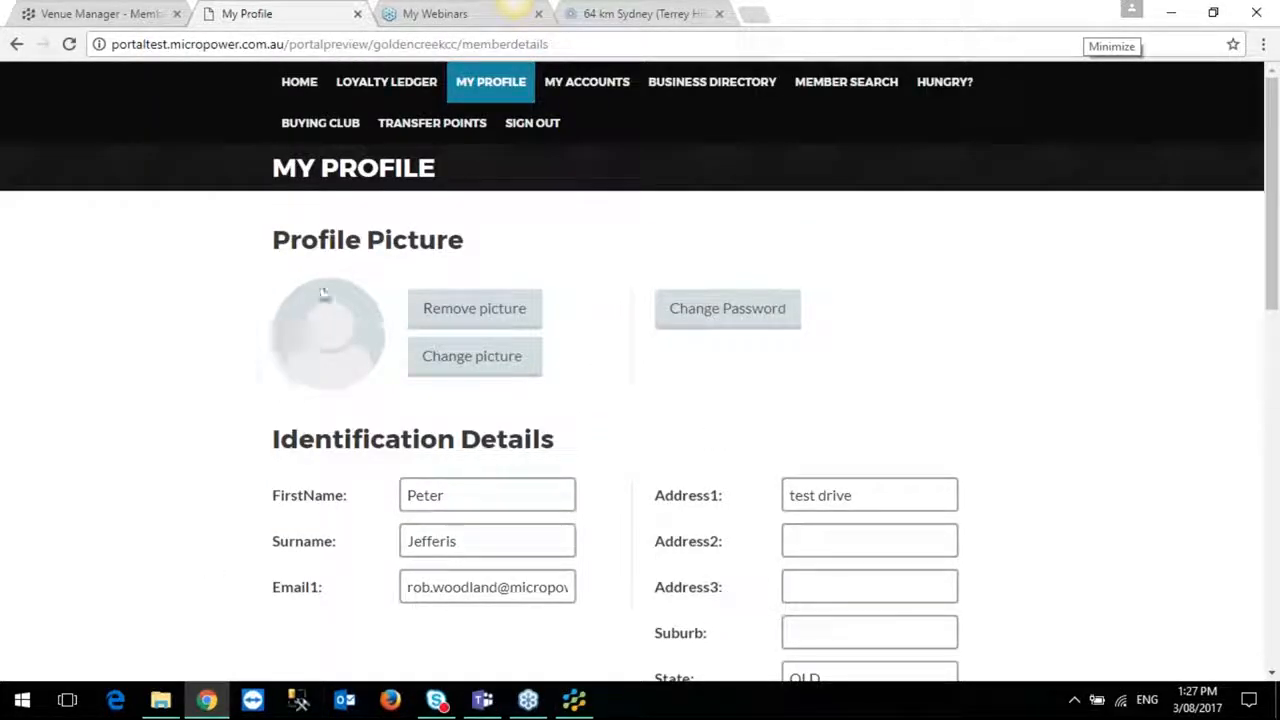
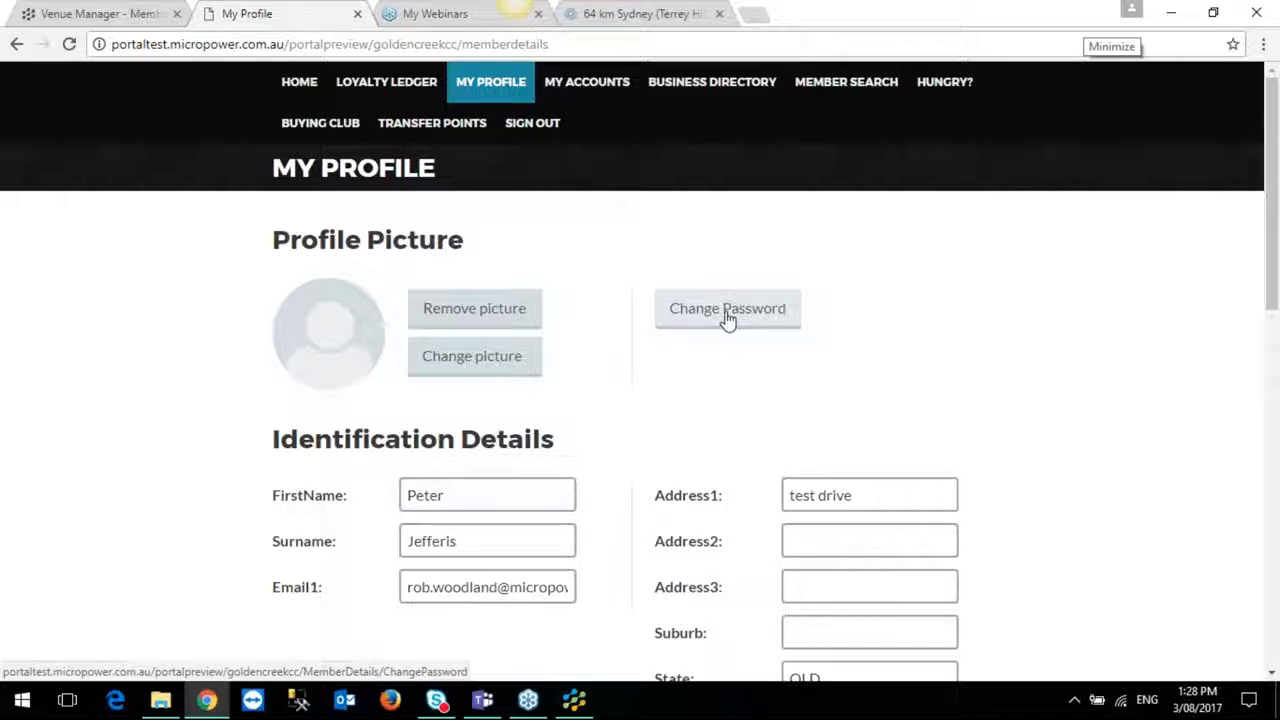
In PowerGolf, find a member by code via Membership > Member Details and open their record.
left_click(574, 700)
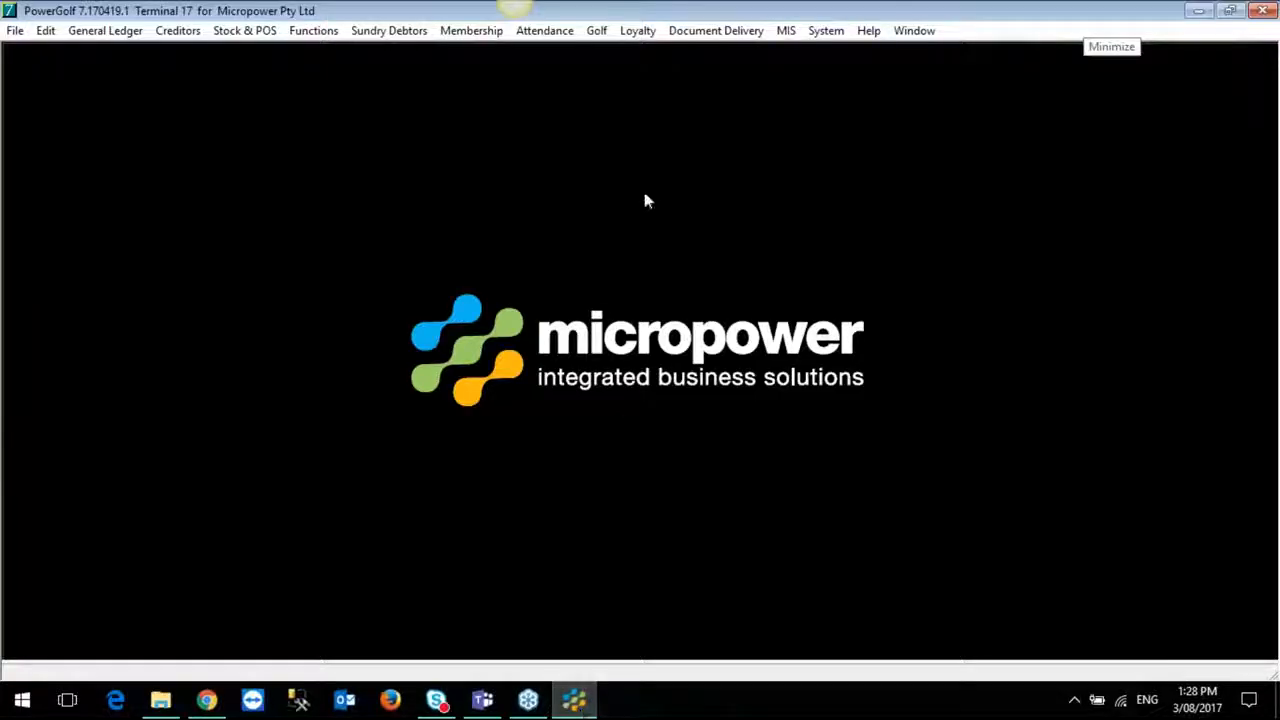
left_click(484, 32)
left_click(476, 51)
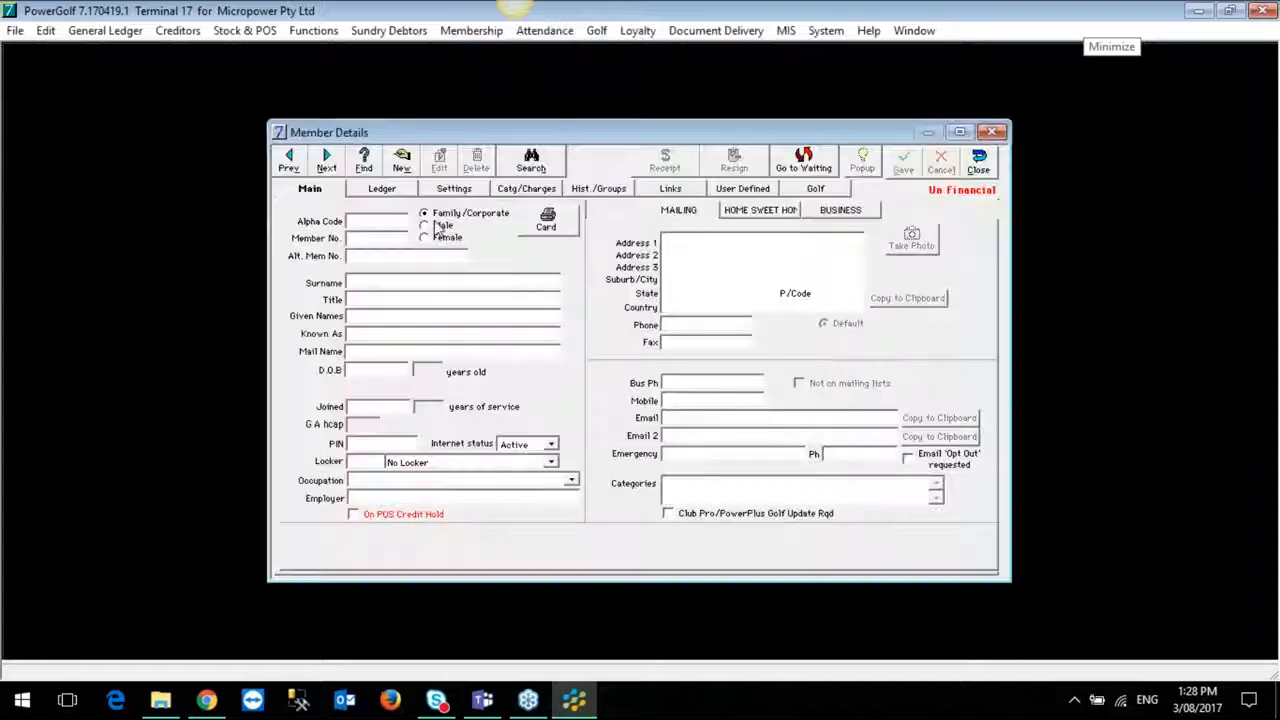
left_click(378, 166)
type("Hv")
type("LL")
key("Return")
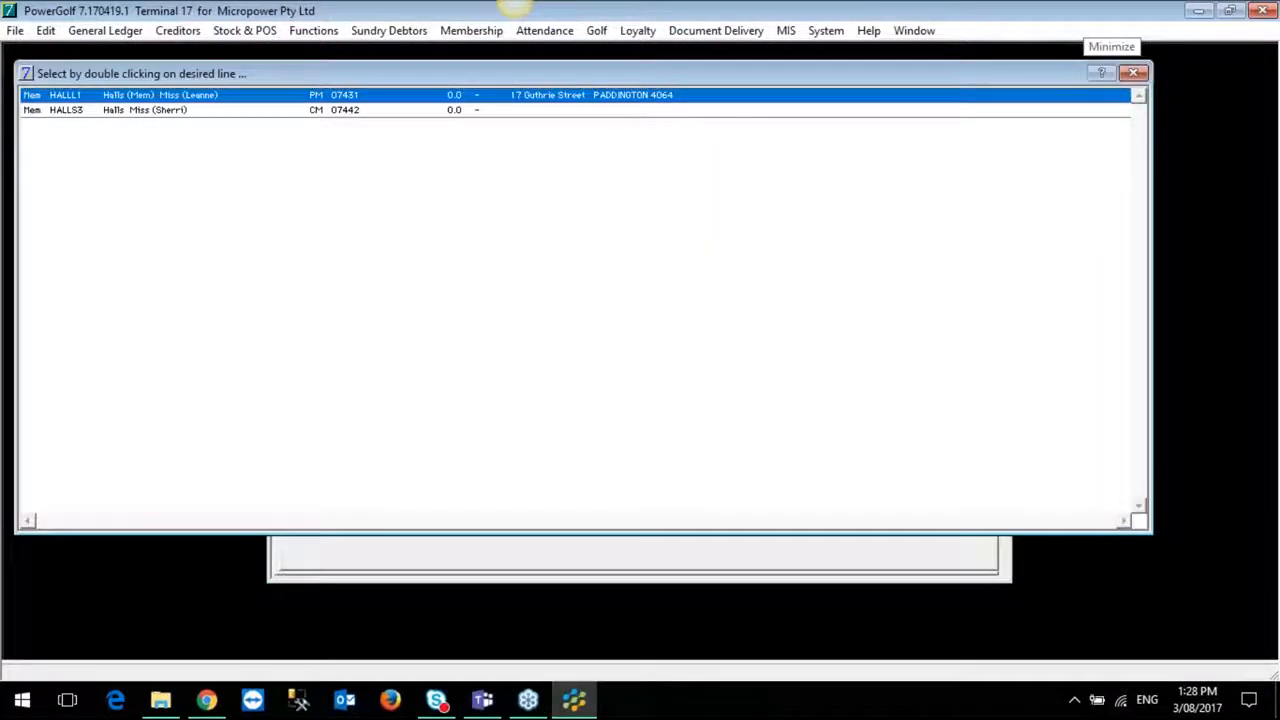
double_click(376, 100)
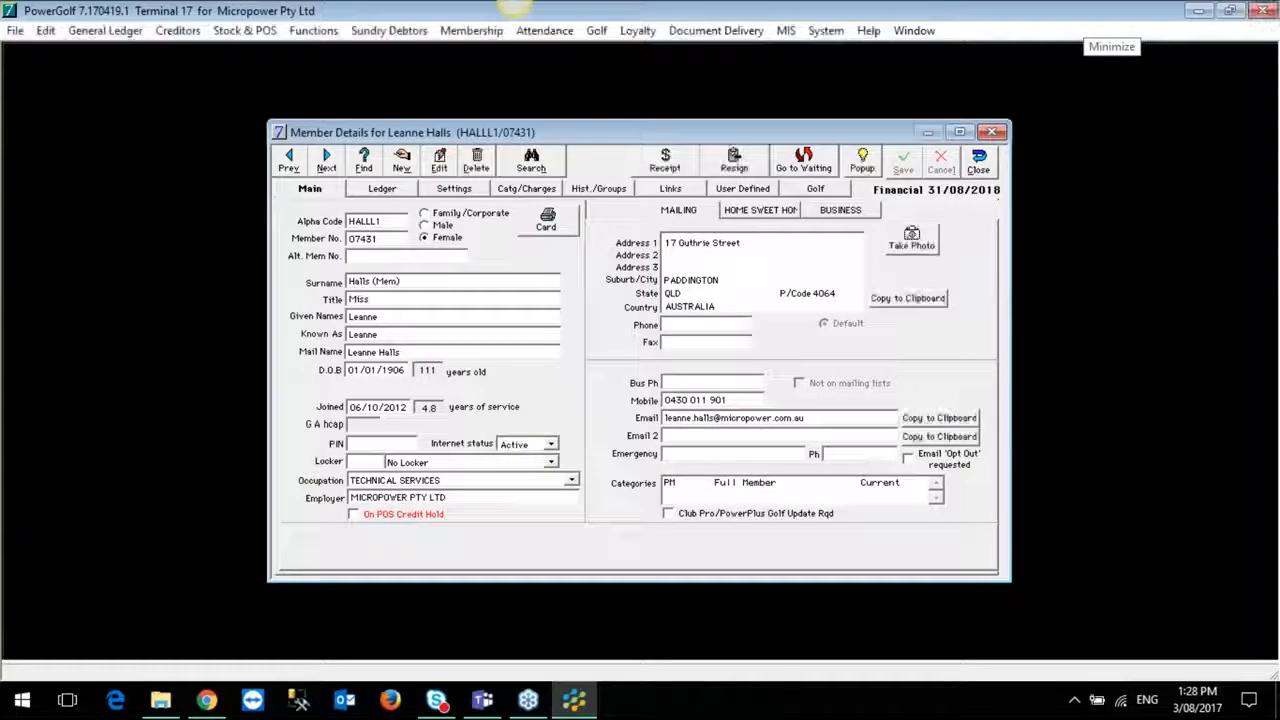
Review the member's Settings page for web login options, then close the details window.
left_click(454, 192)
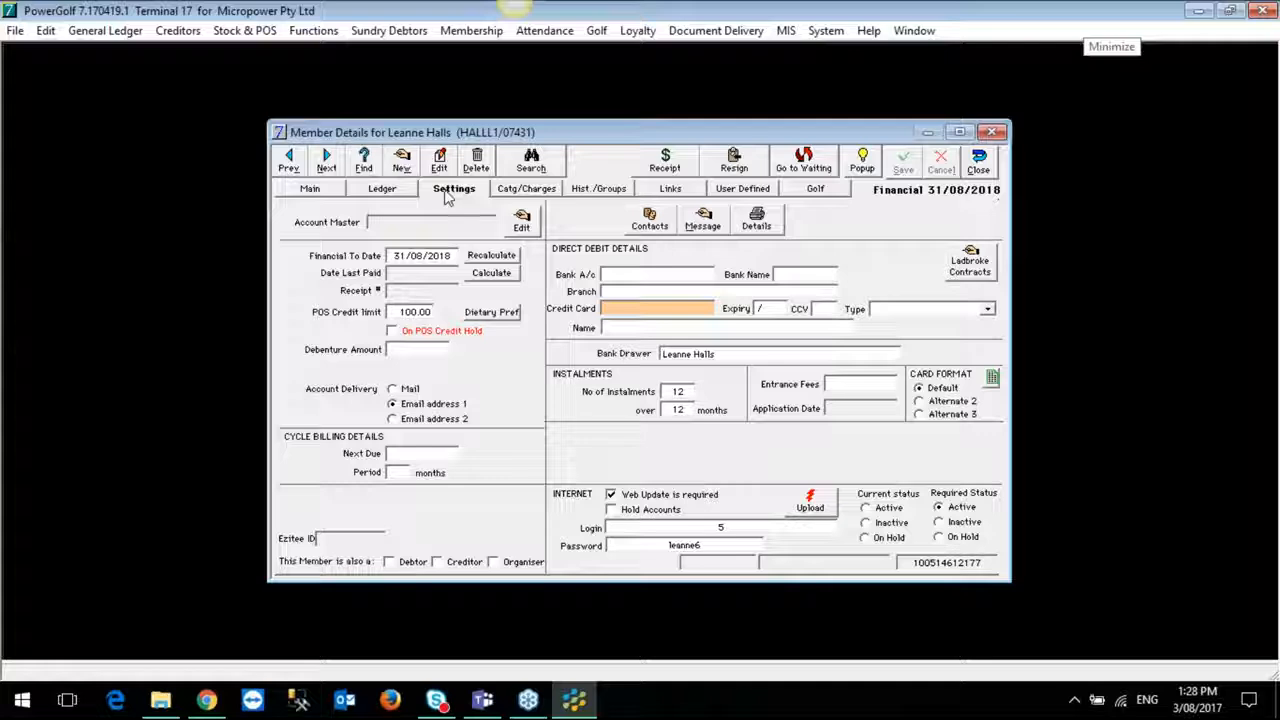
left_click(311, 191)
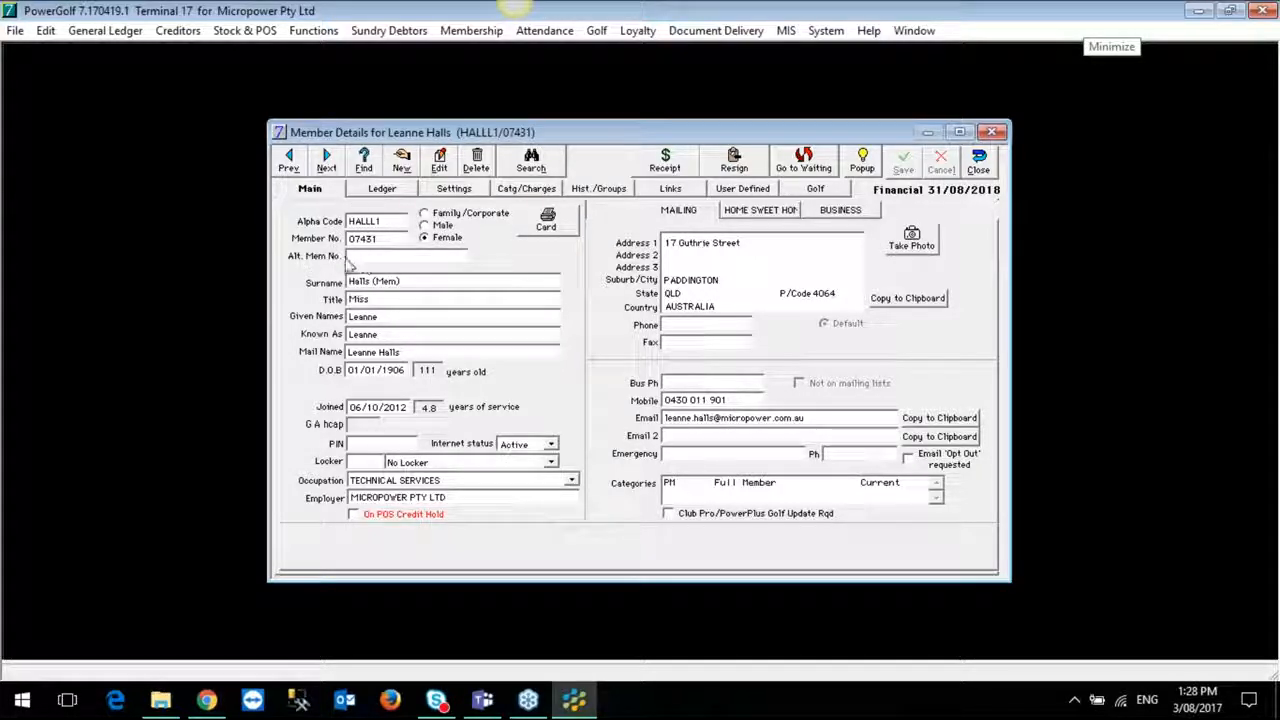
left_click(458, 190)
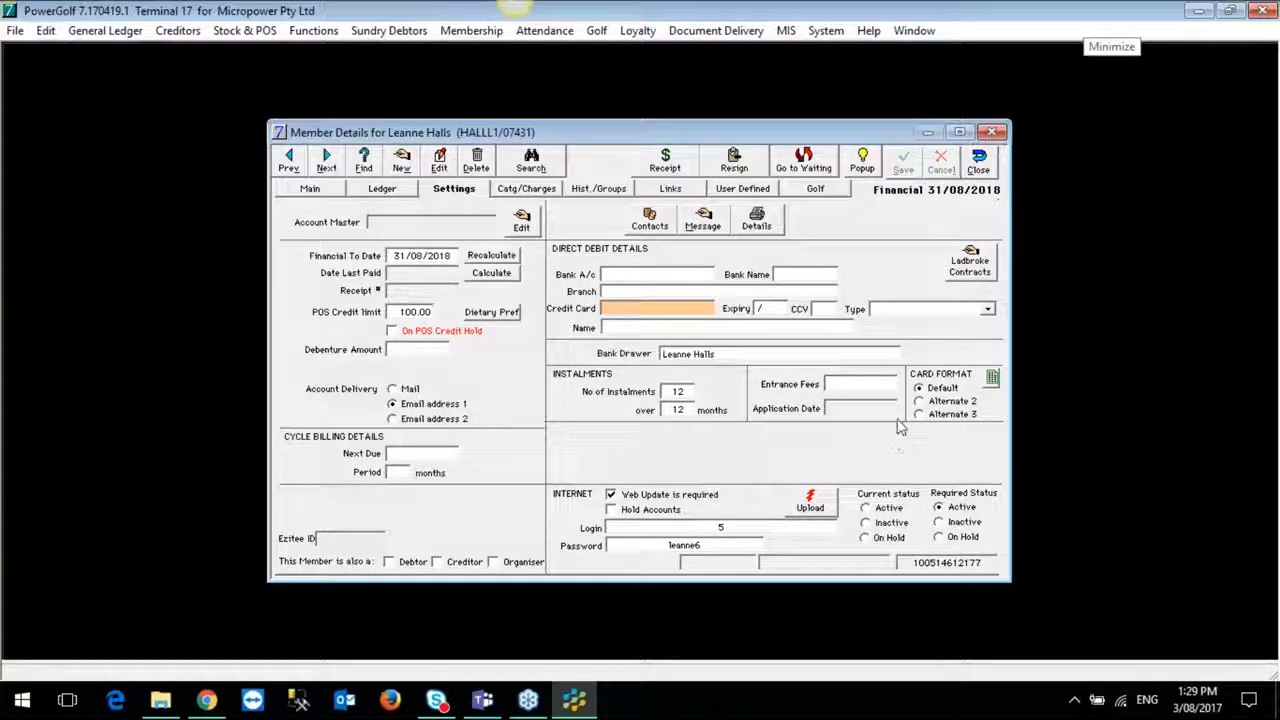
left_click(978, 160)
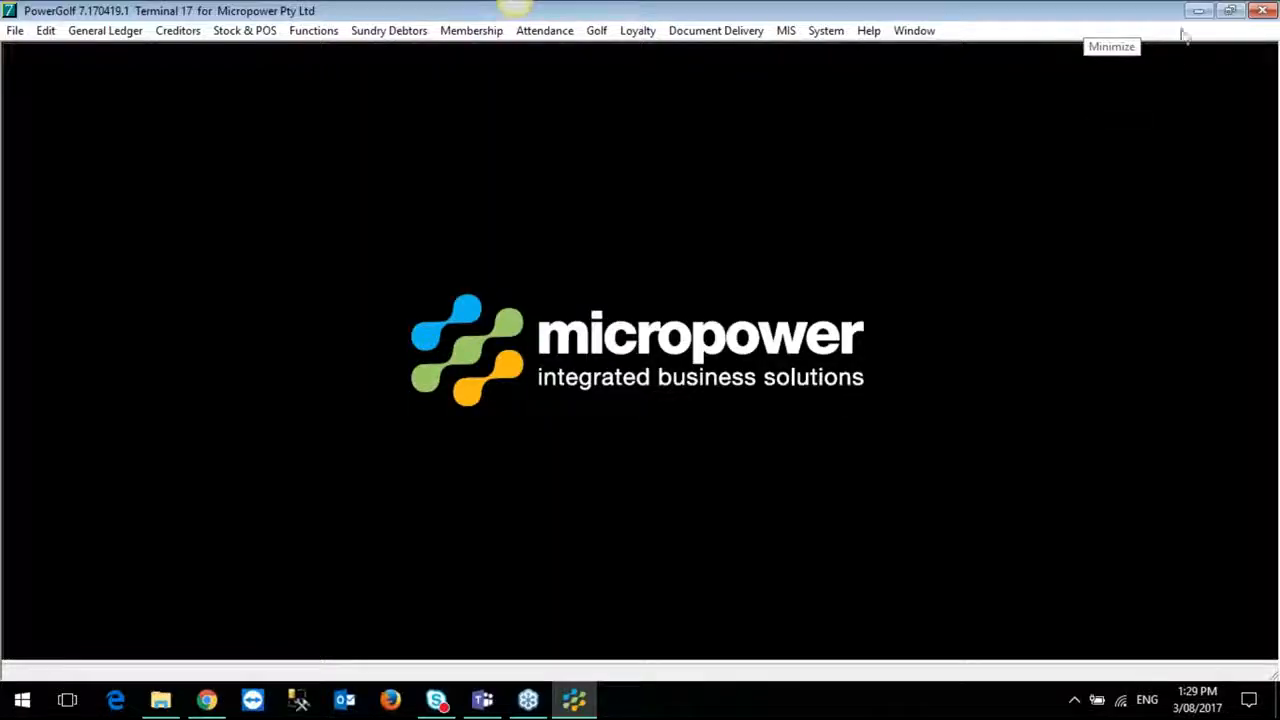
Hide PowerGolf and show the member's My Accounts page with House and Subs balances.
left_click(1193, 18)
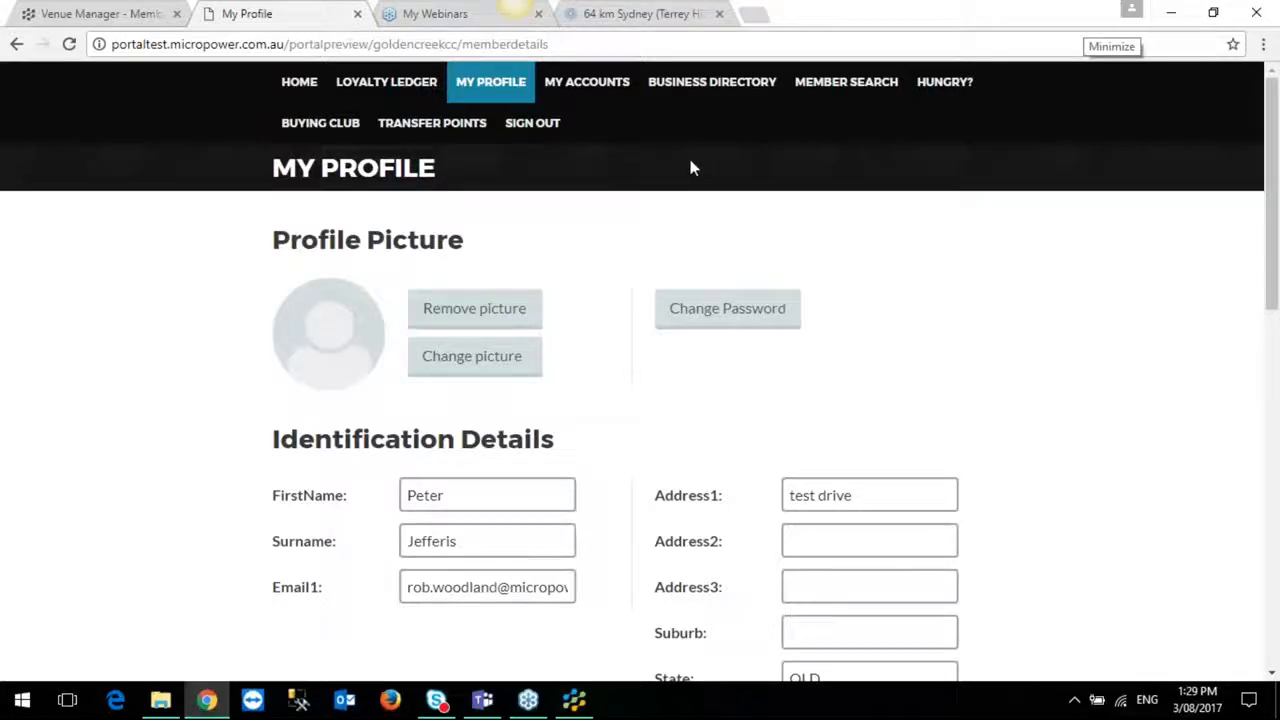
left_click(603, 90)
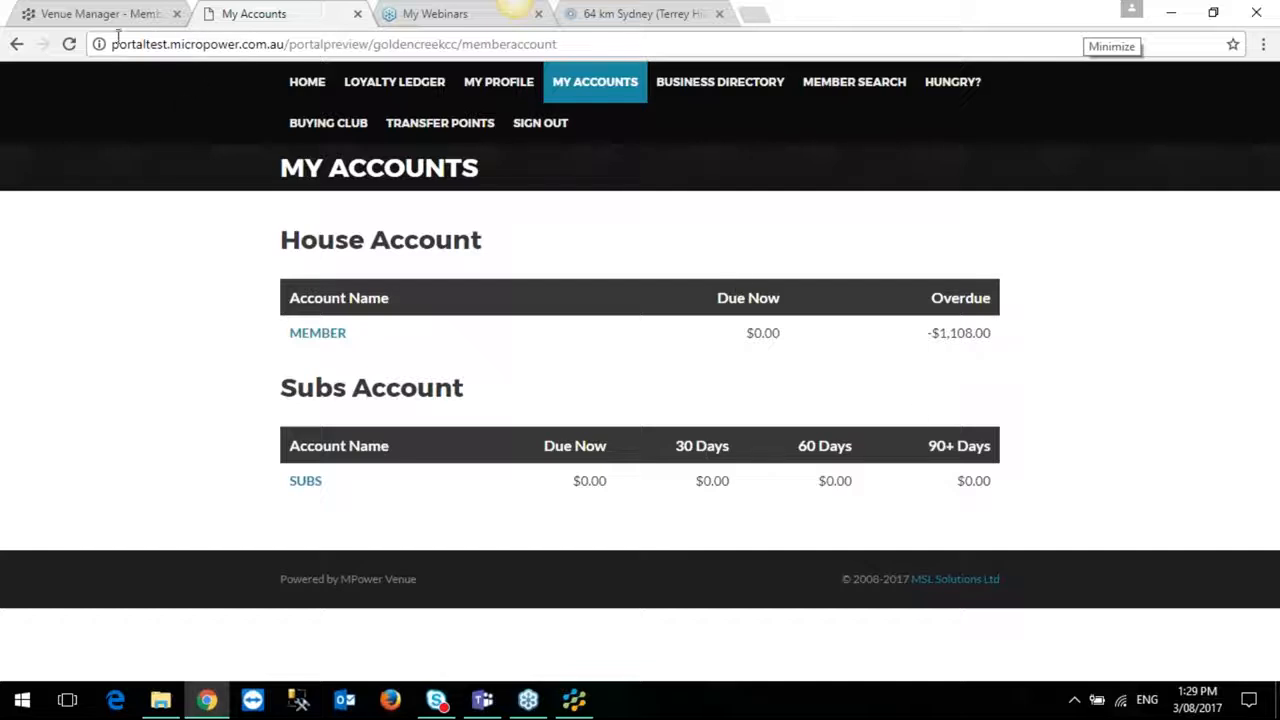
Open the Member Portal > Account Balance configuration in Venue Manager.
left_click(97, 16)
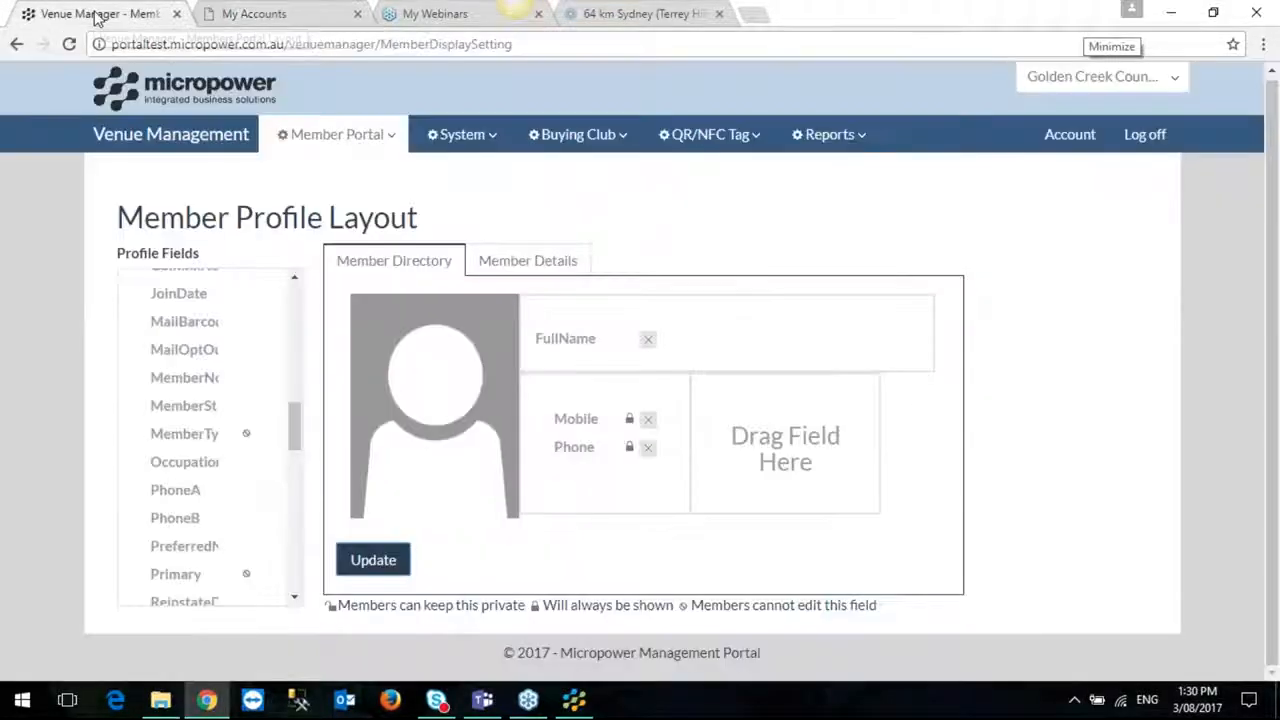
left_click(340, 134)
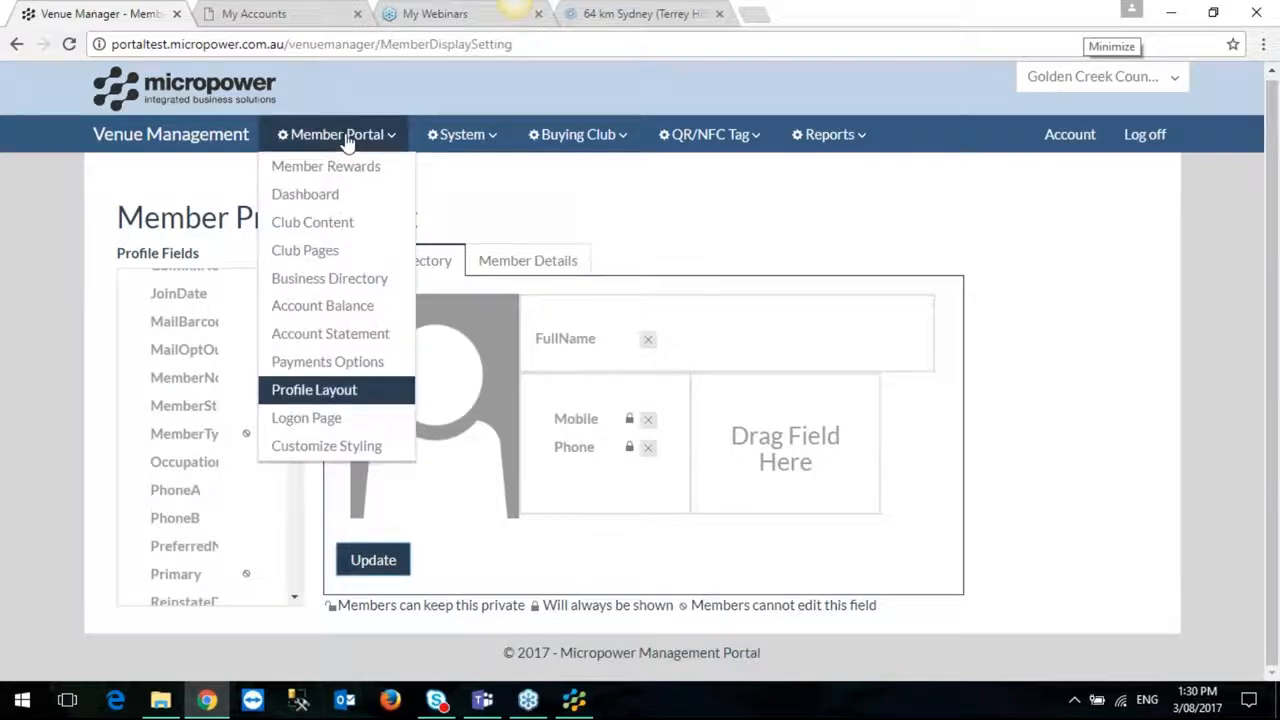
left_click(350, 310)
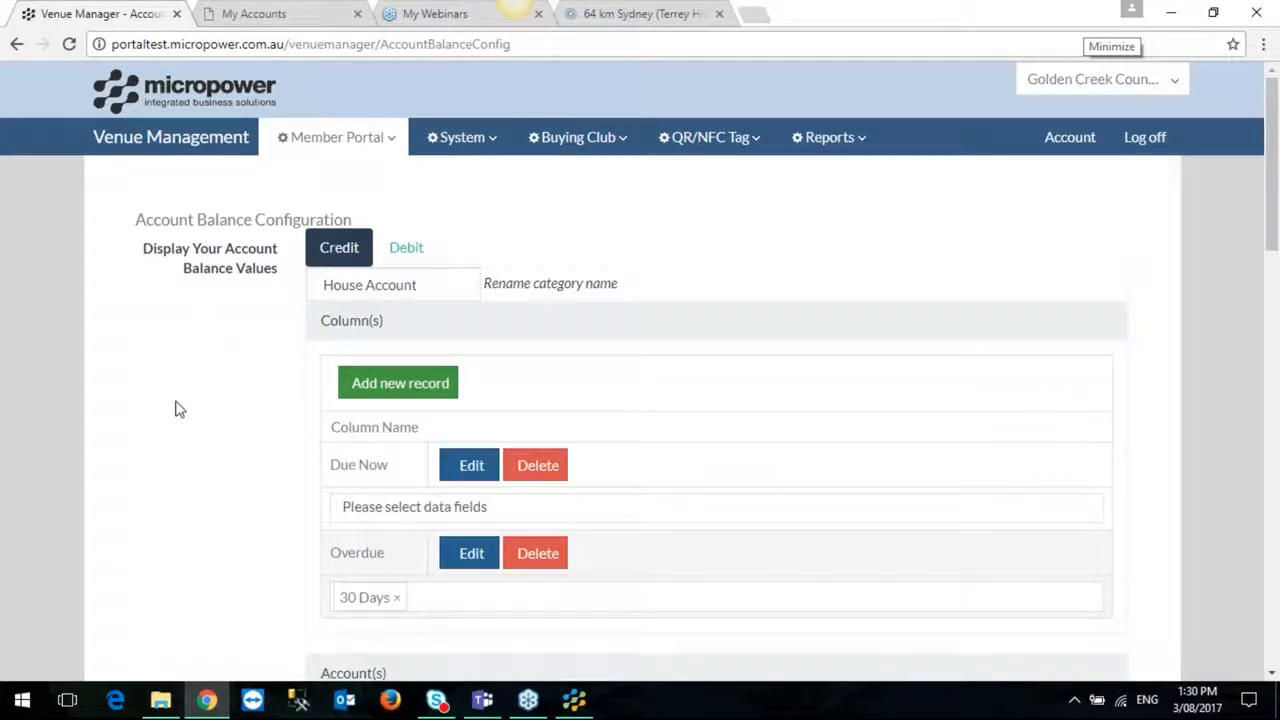
Review the Credit settings, then show the Debit Subs Account's Due Now, 30, 60 and 90+ Days columns.
scroll(175, 409, "down", 1)
scroll(175, 409, "down", 1)
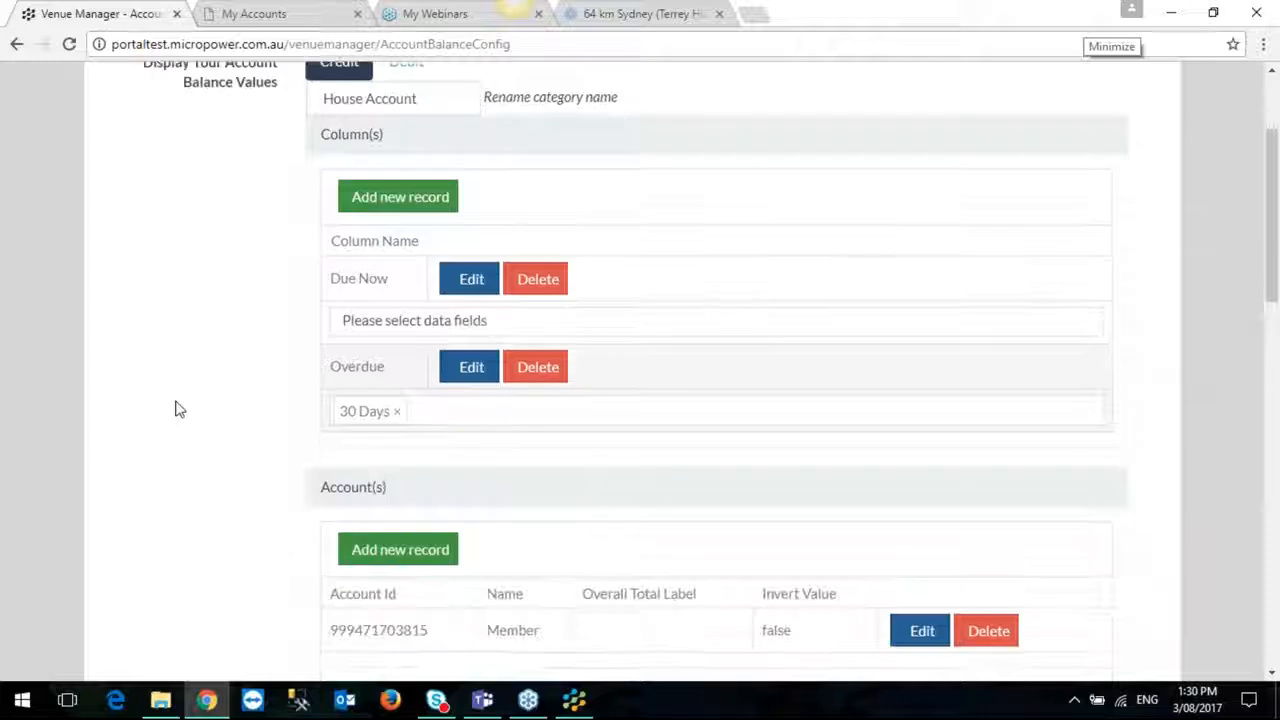
scroll(175, 409, "down", 1)
scroll(175, 409, "up", 2)
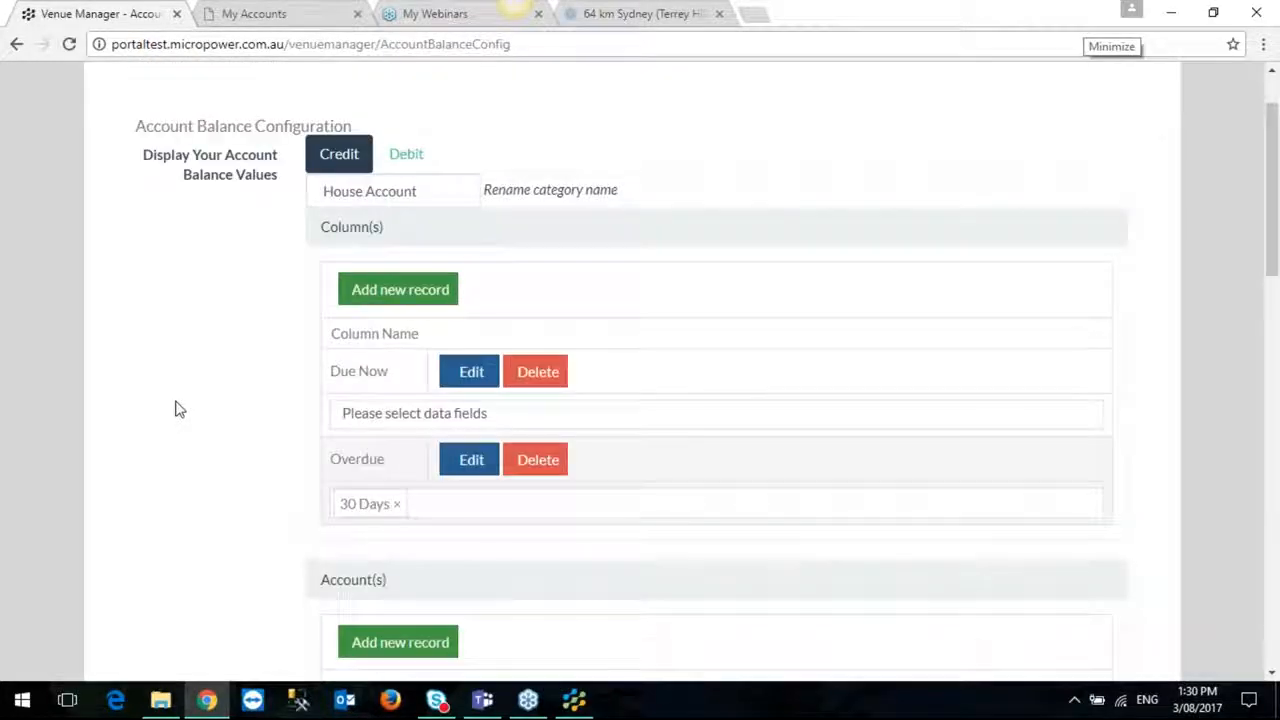
scroll(175, 409, "up", 1)
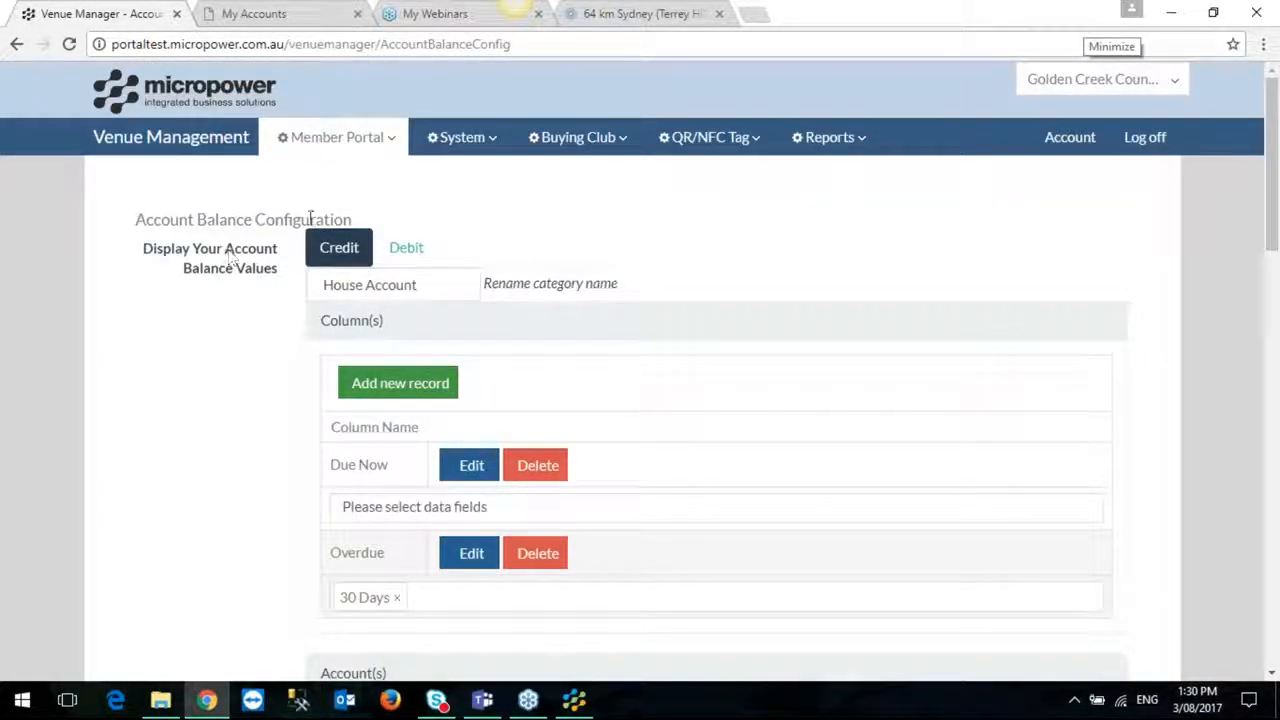
scroll(490, 538, "down", 1)
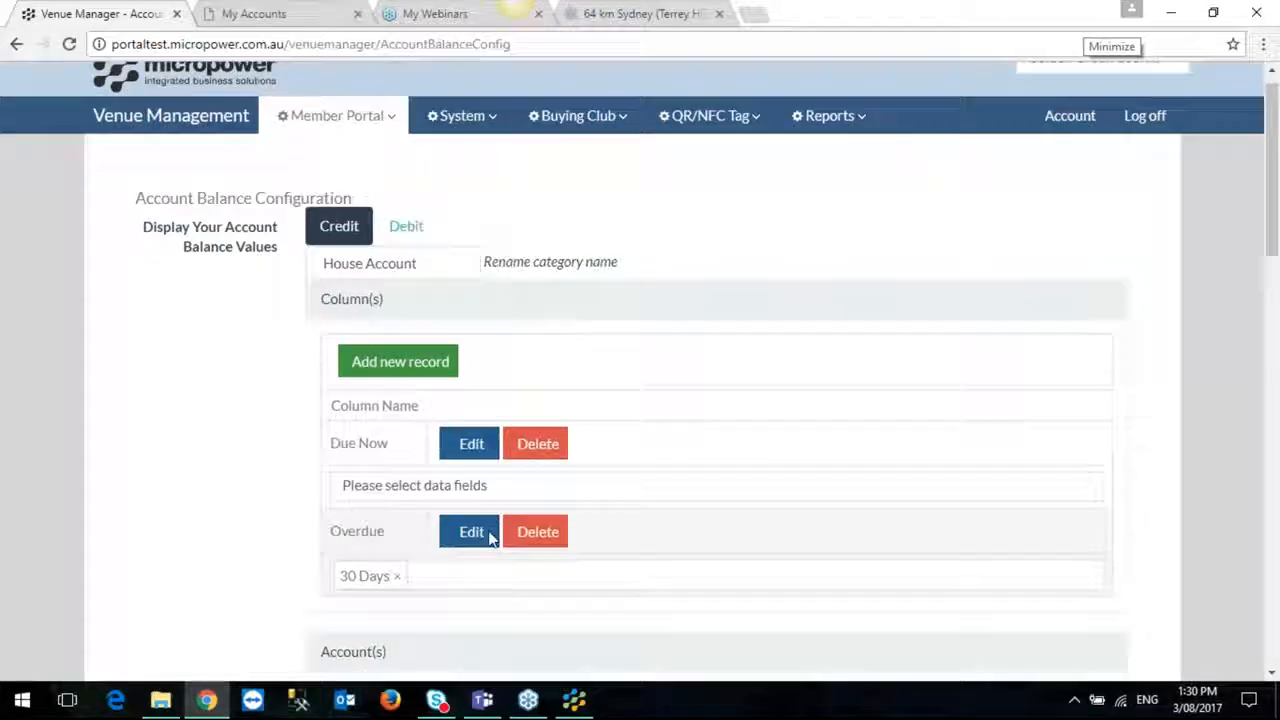
scroll(490, 538, "down", 4)
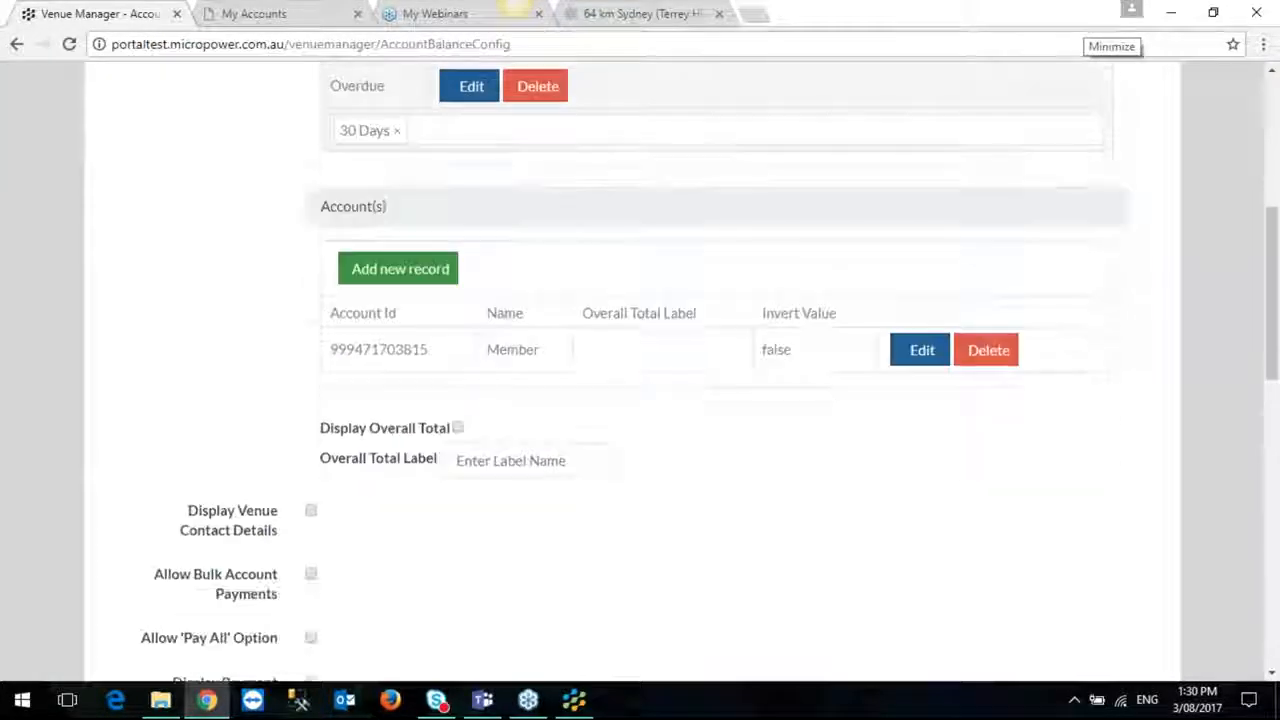
scroll(490, 538, "down", 4)
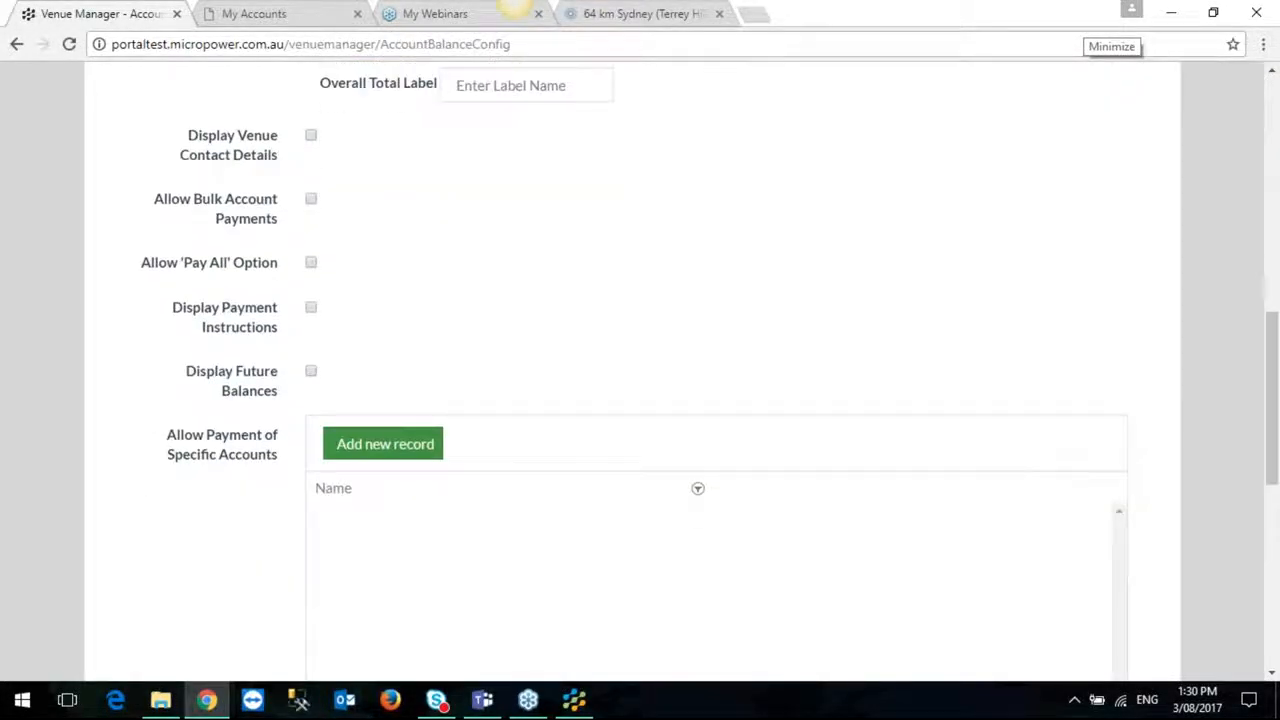
scroll(640, 363, "up", 8)
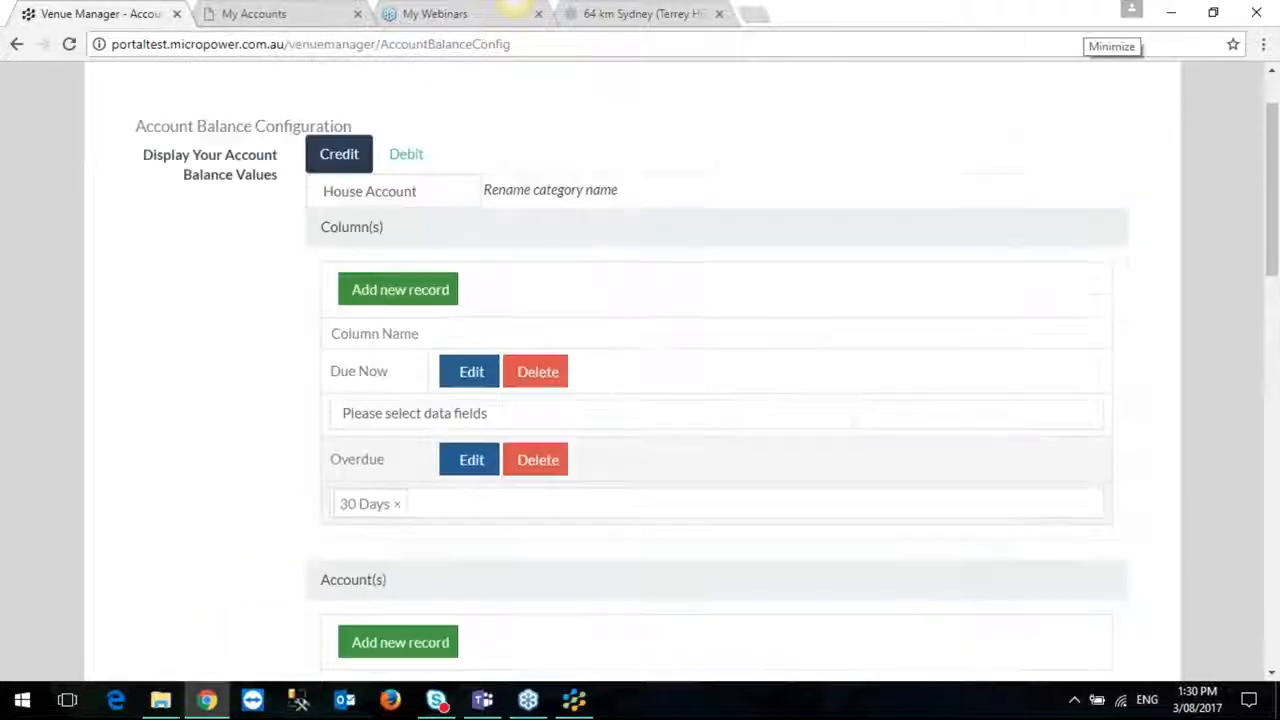
scroll(208, 459, "up", 1)
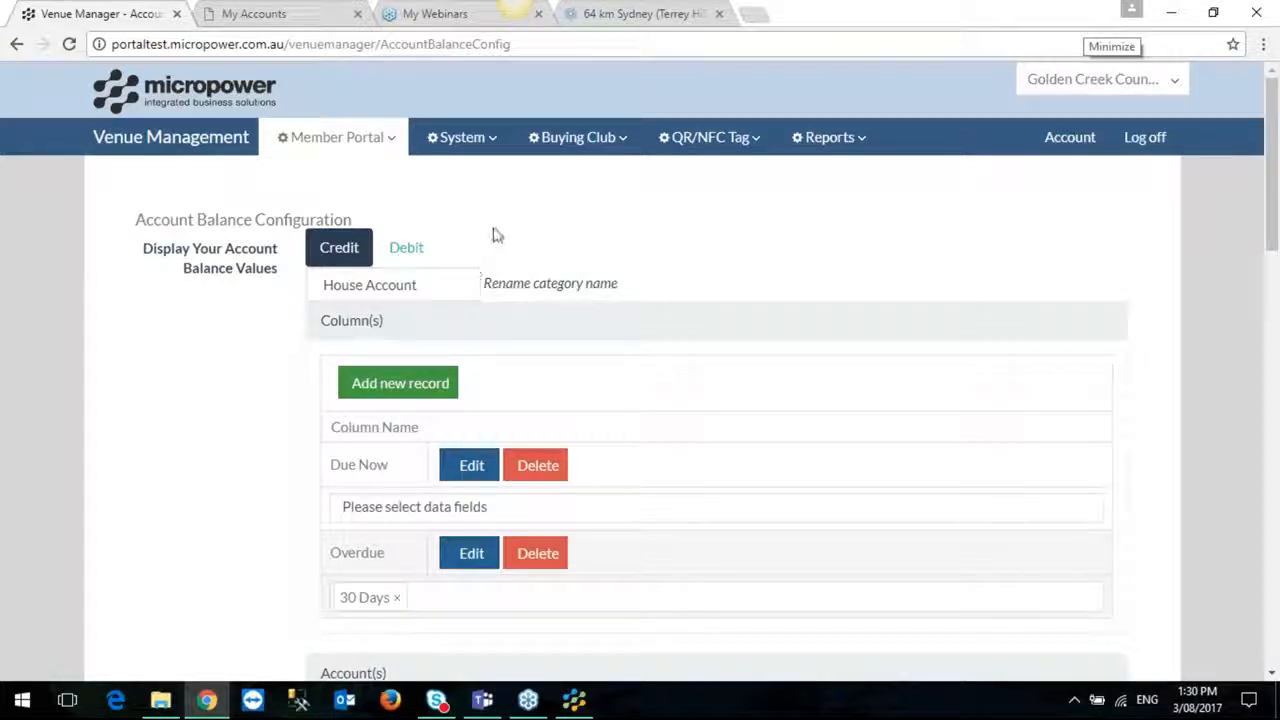
scroll(491, 234, "down", 1)
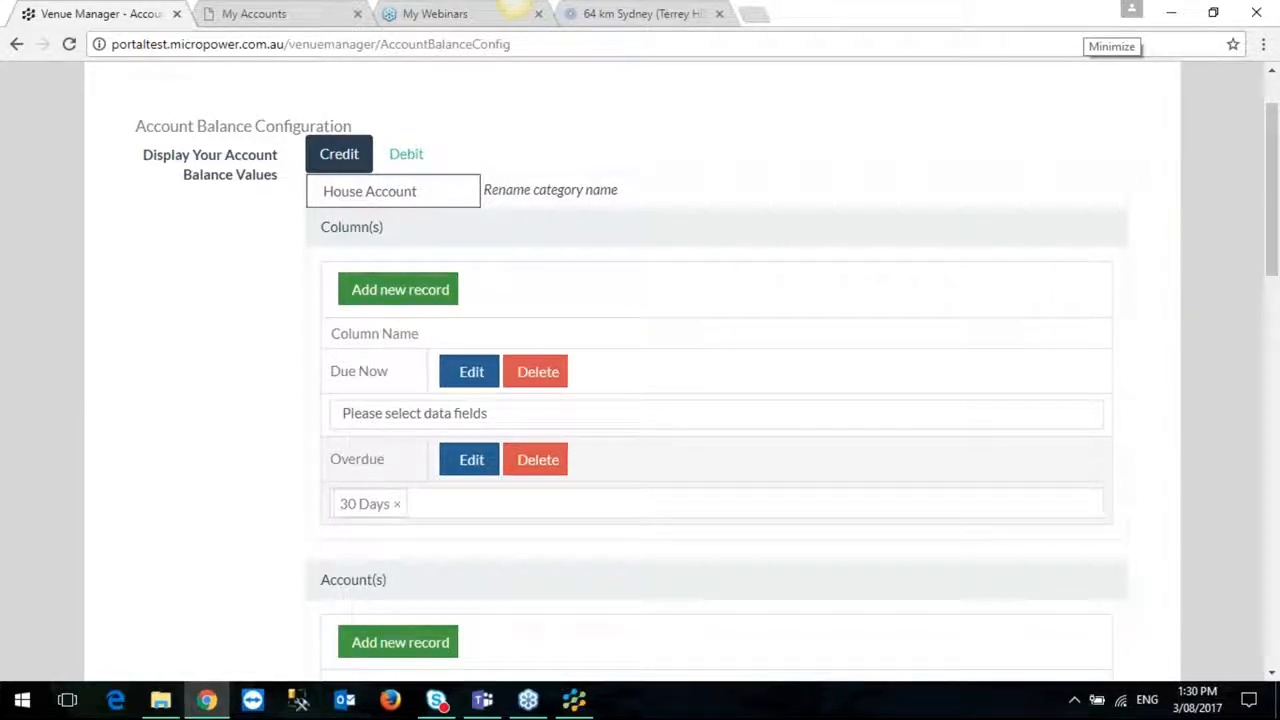
left_click(405, 156)
scroll(500, 383, "down", 1)
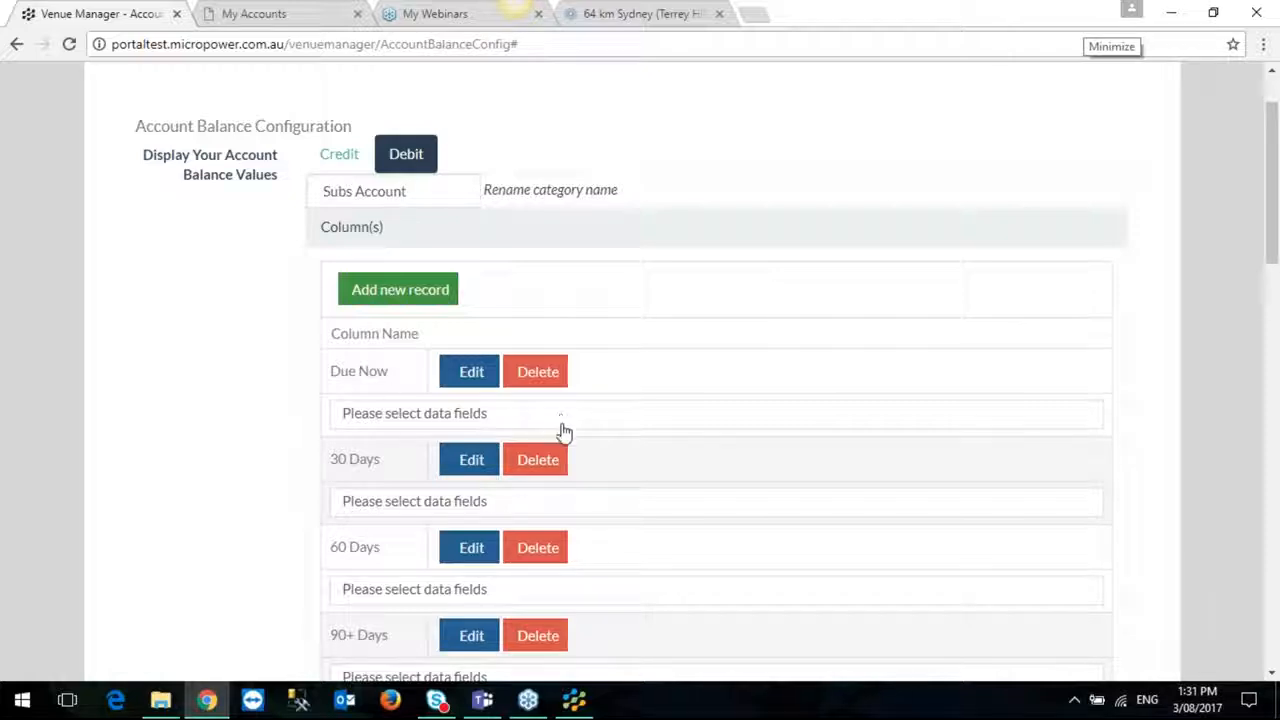
Compare the Credit House Account and Debit Subs Account category settings.
scroll(450, 330, "up", 1)
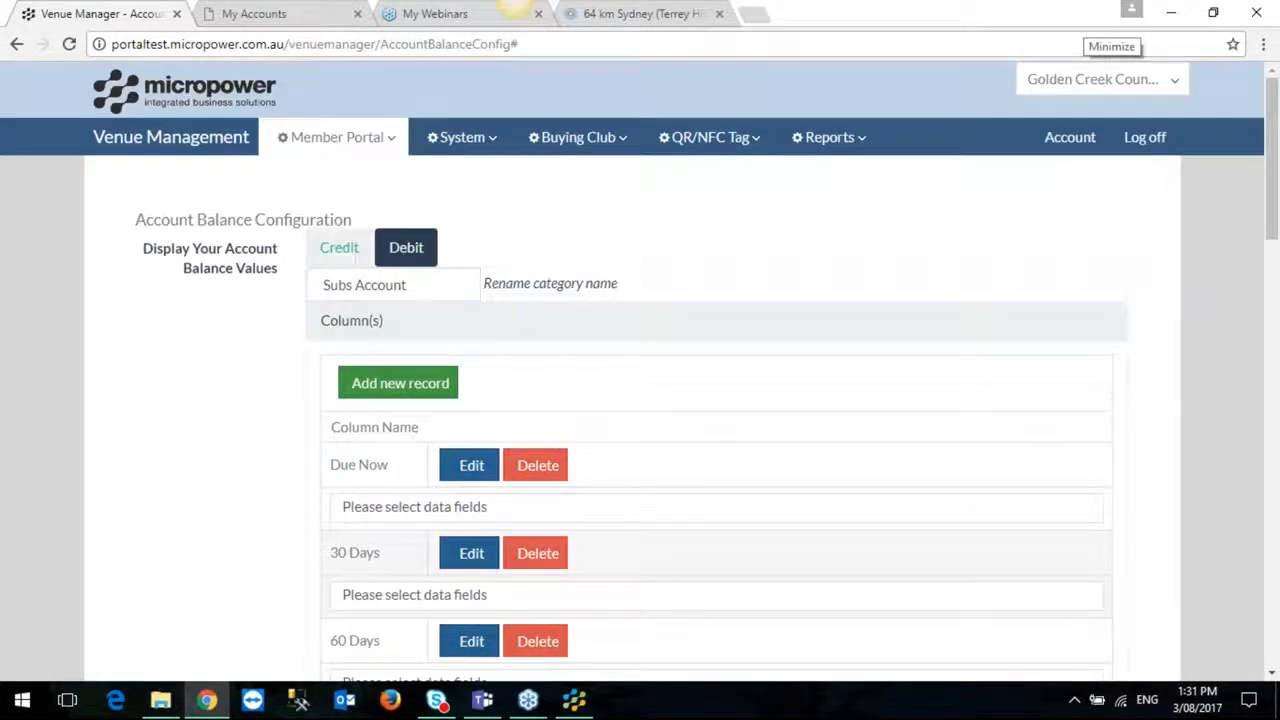
left_click(341, 250)
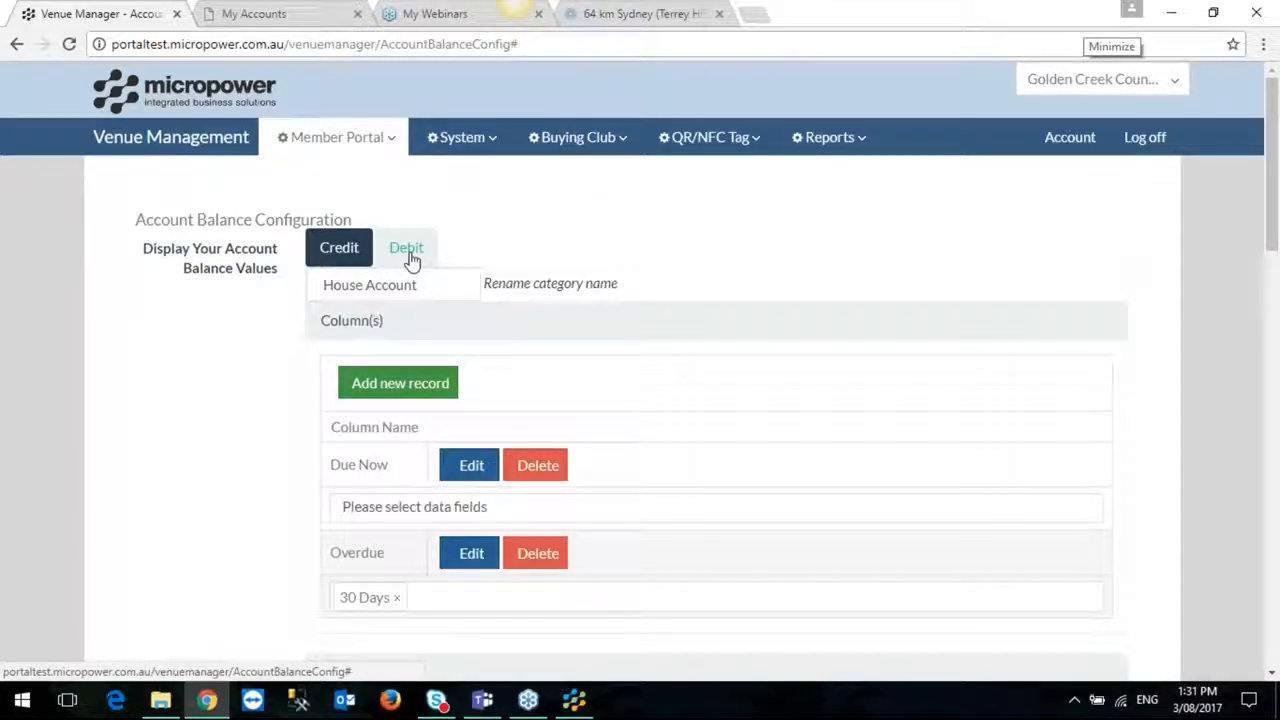
left_click(366, 288)
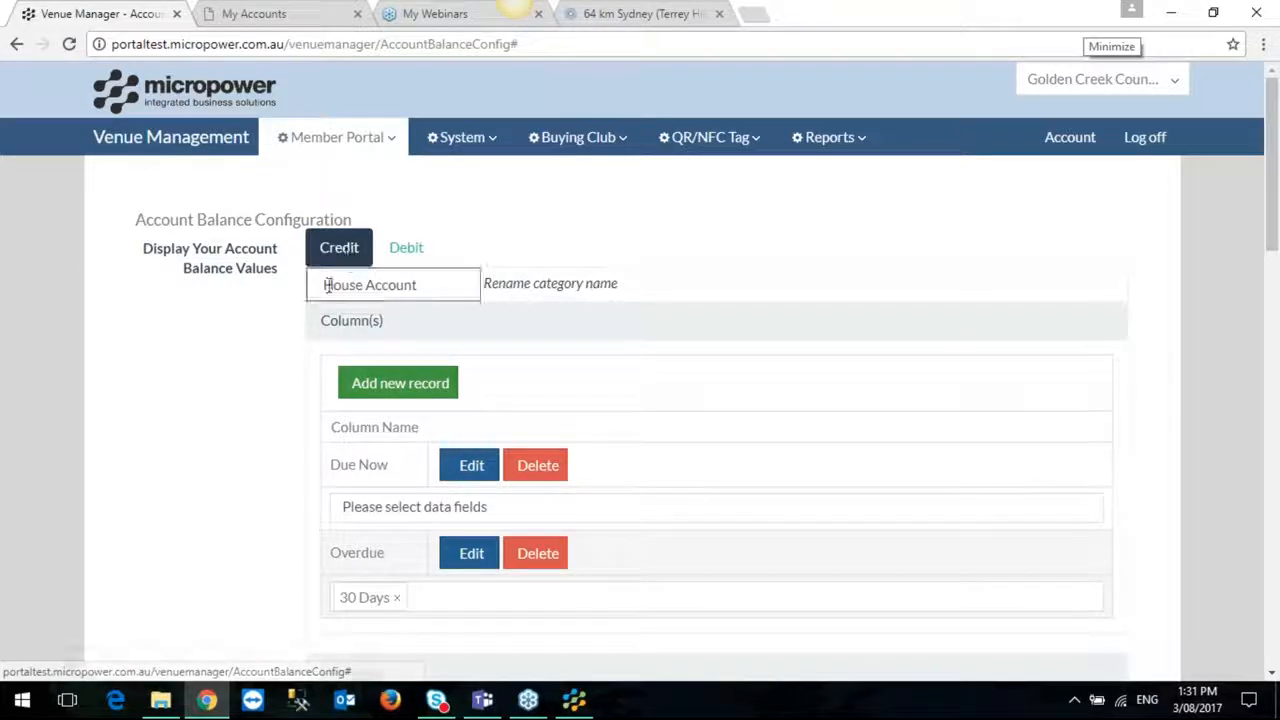
left_click(416, 257)
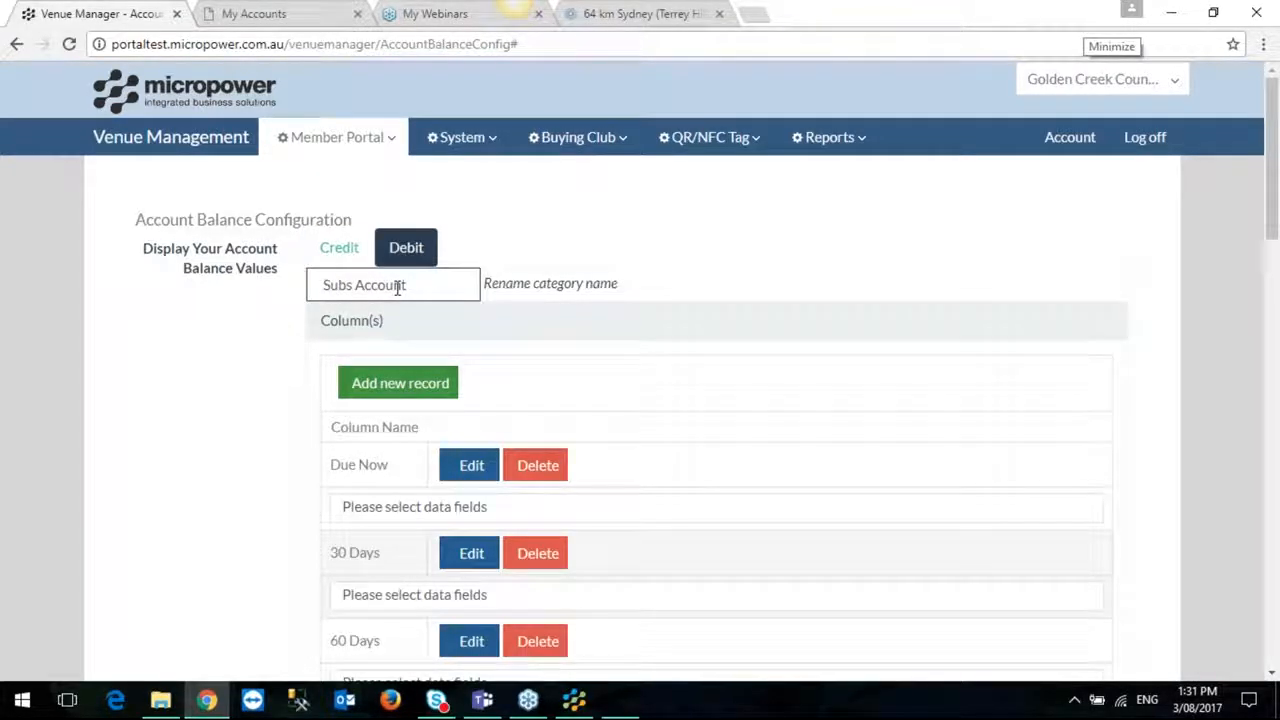
left_click(358, 257)
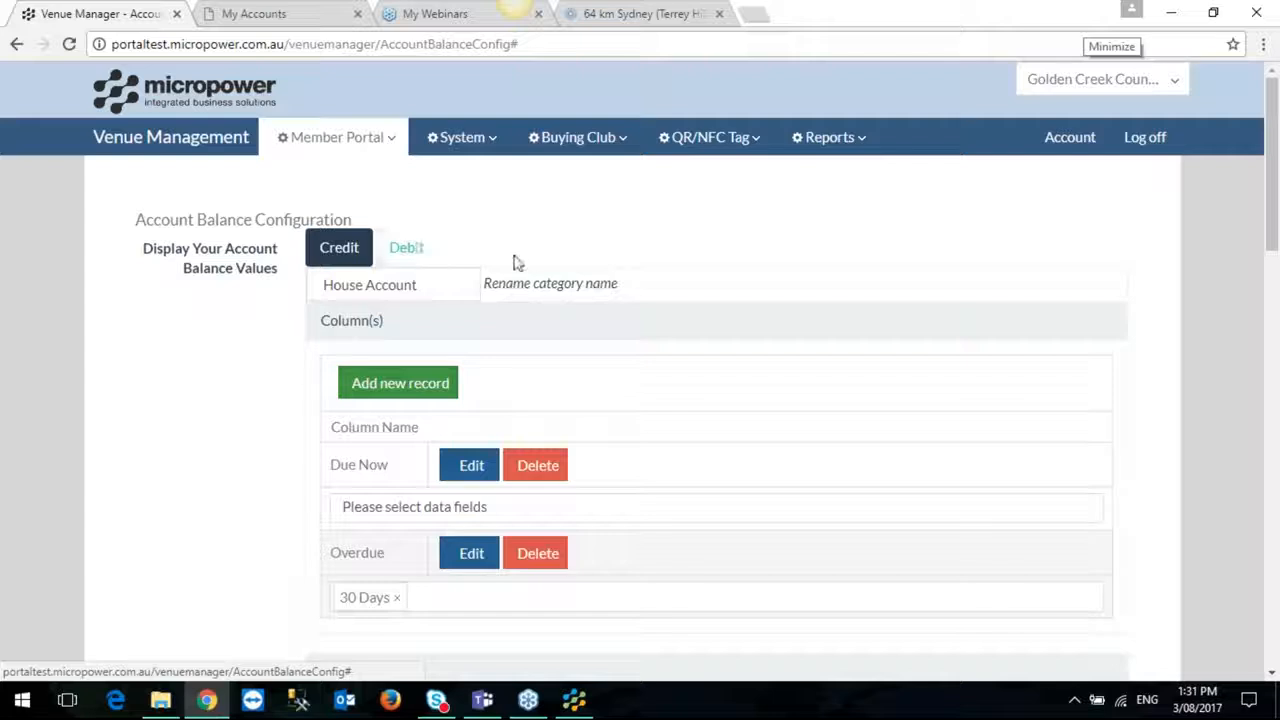
After checking My Accounts, select the House and Subs Account names, ending on Credit.
left_click(287, 14)
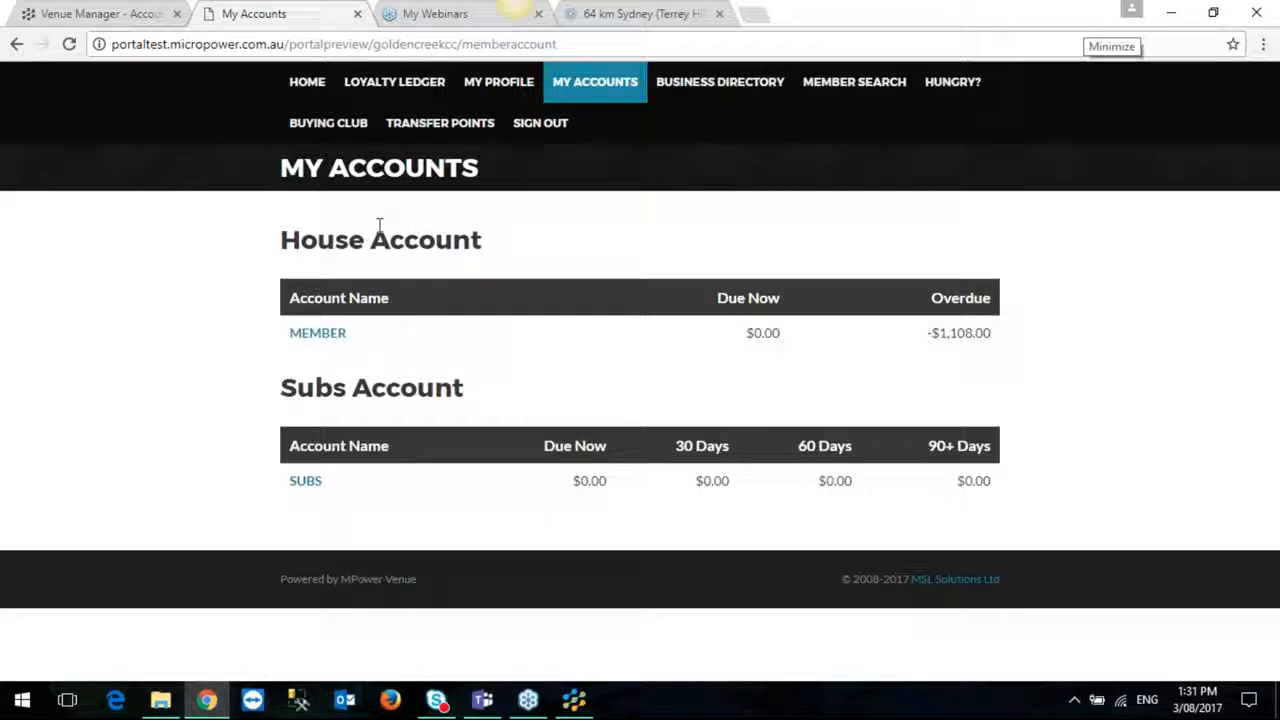
left_click(132, 16)
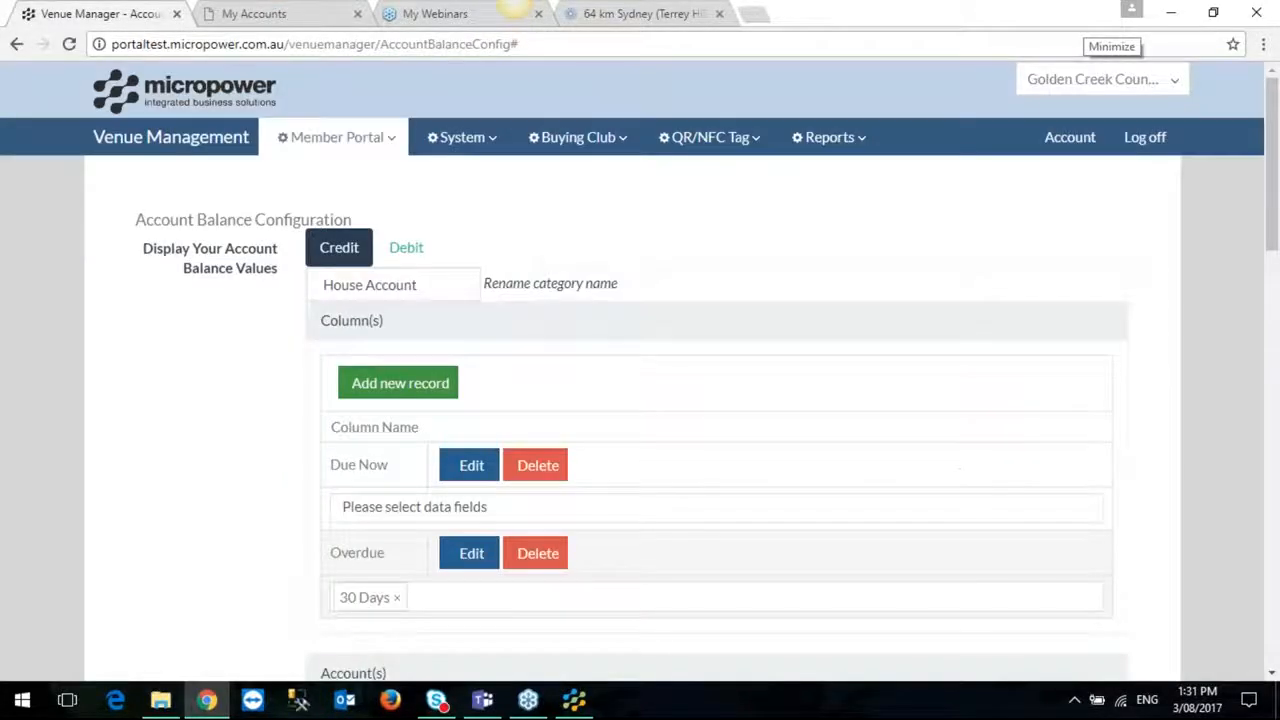
left_click(340, 284)
left_click_drag(418, 285, 303, 283)
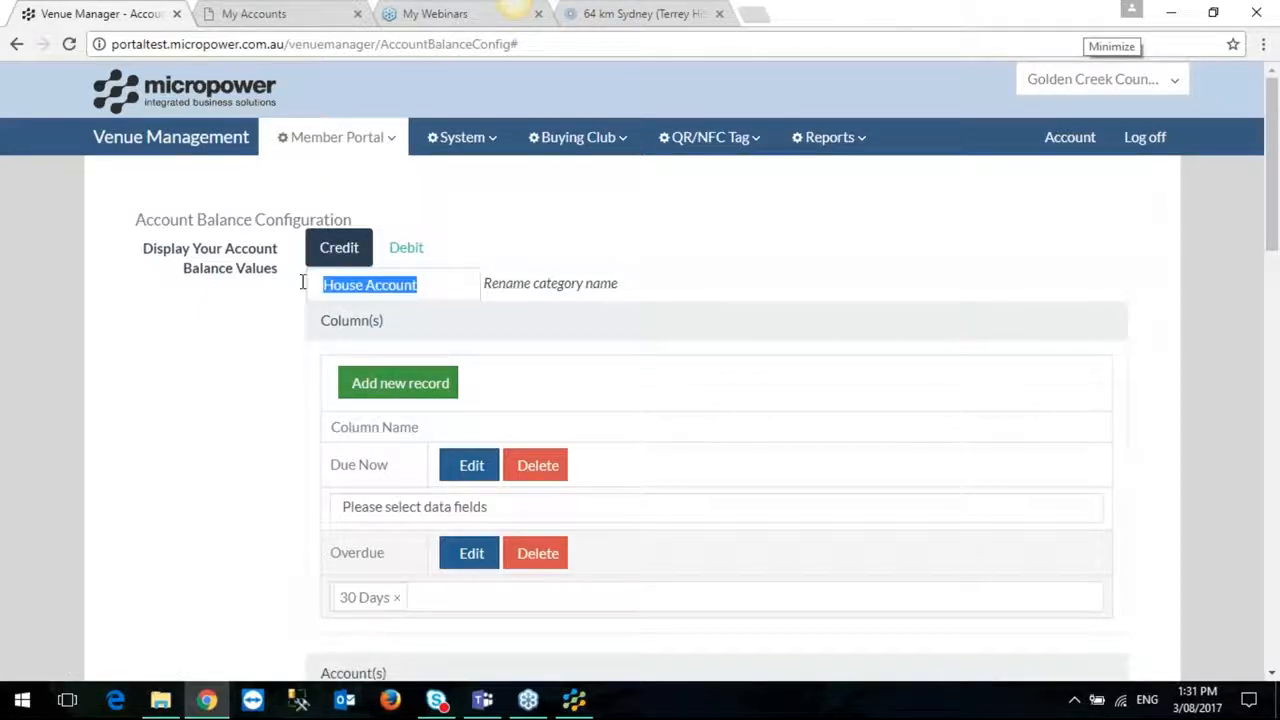
left_click(407, 260)
left_click_drag(430, 285, 316, 285)
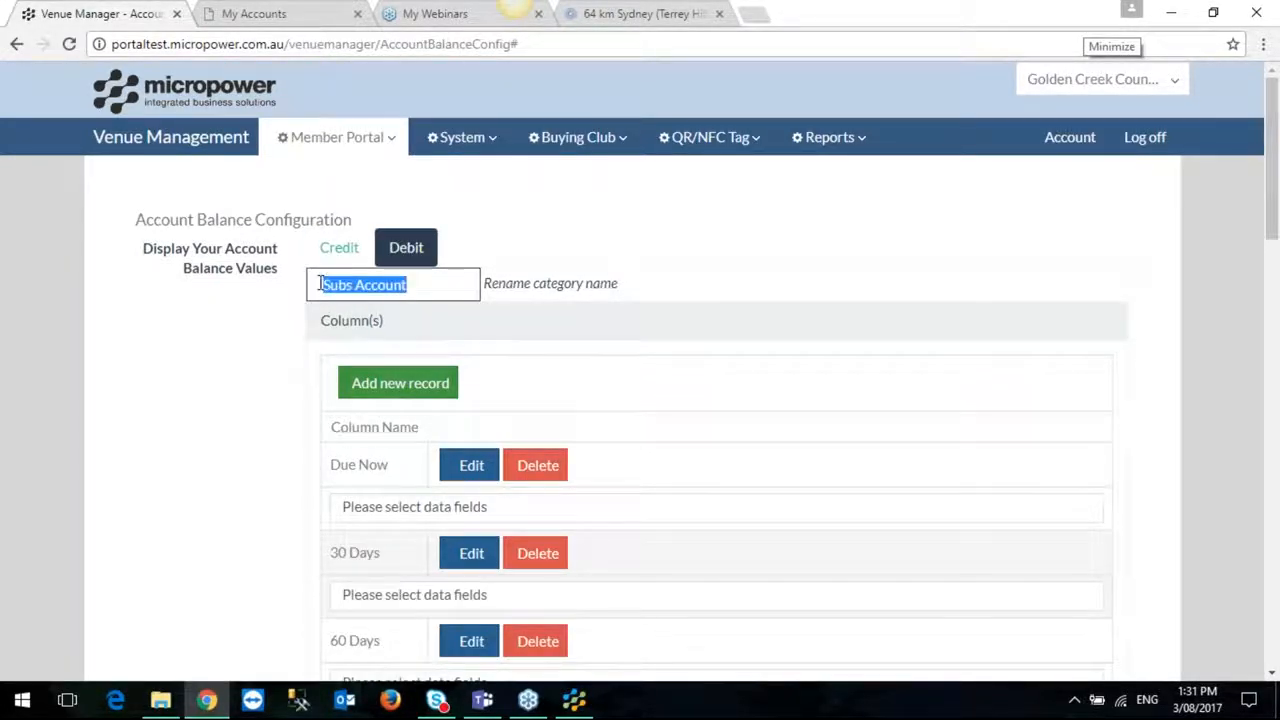
left_click(341, 253)
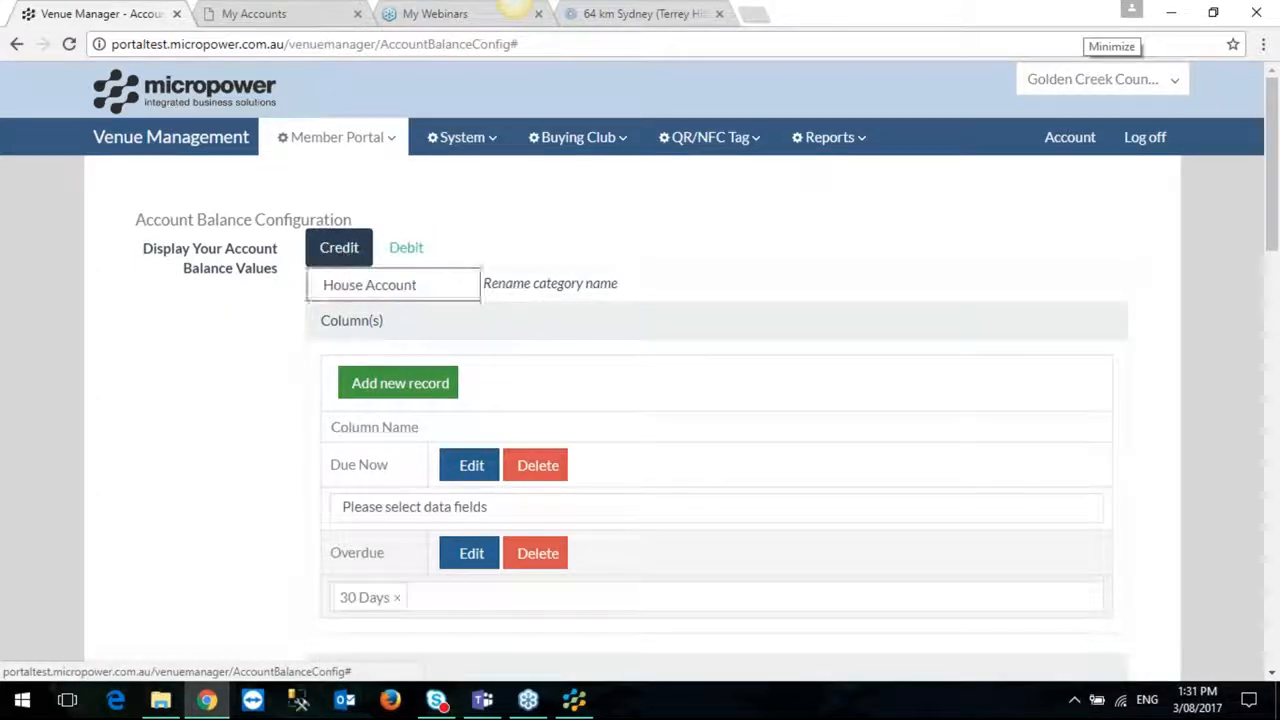
Scroll past Bulk Payments, 'Pay All', Payment Instructions and Future Balances to Include in Balance Total.
scroll(578, 353, "down", 1)
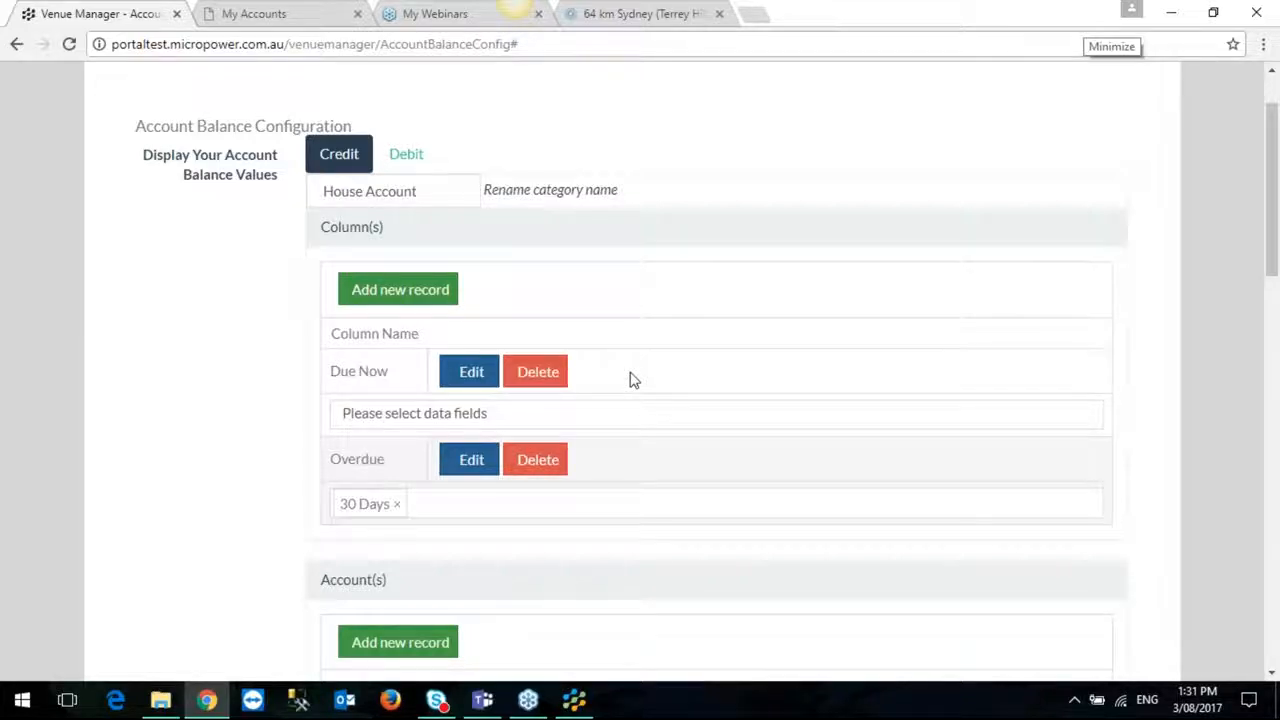
scroll(632, 379, "down", 1)
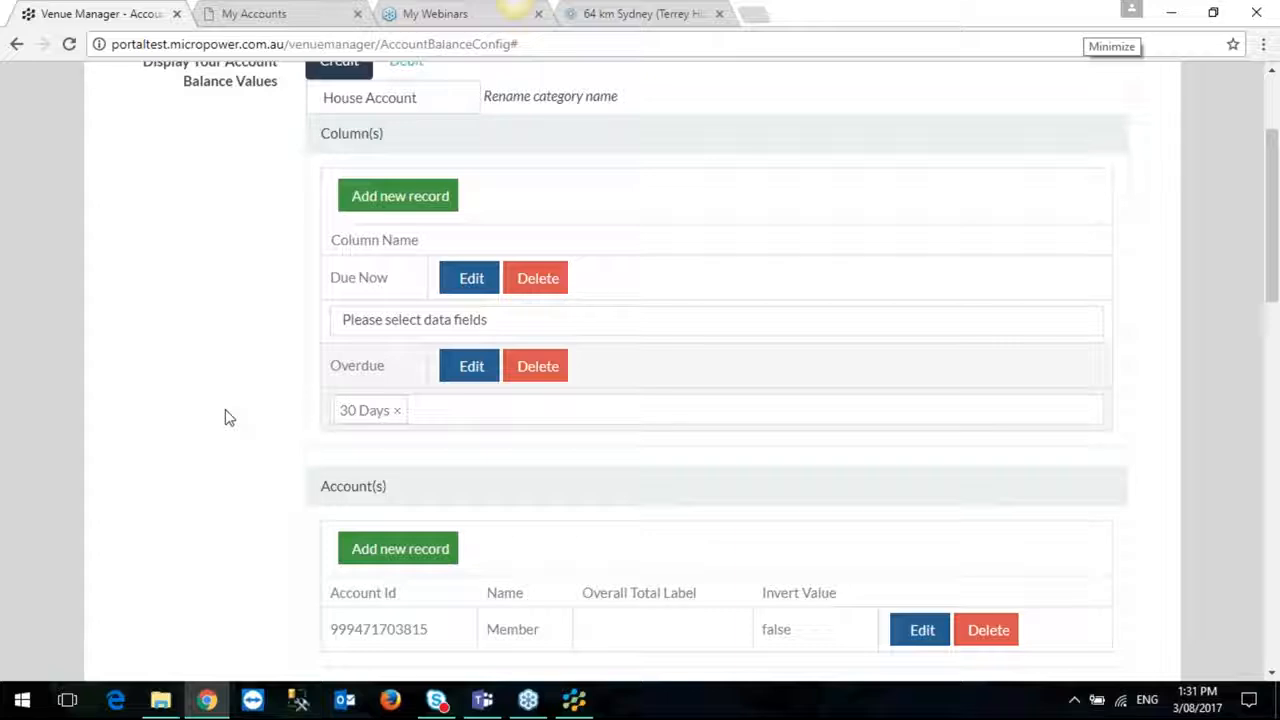
scroll(225, 418, "down", 2)
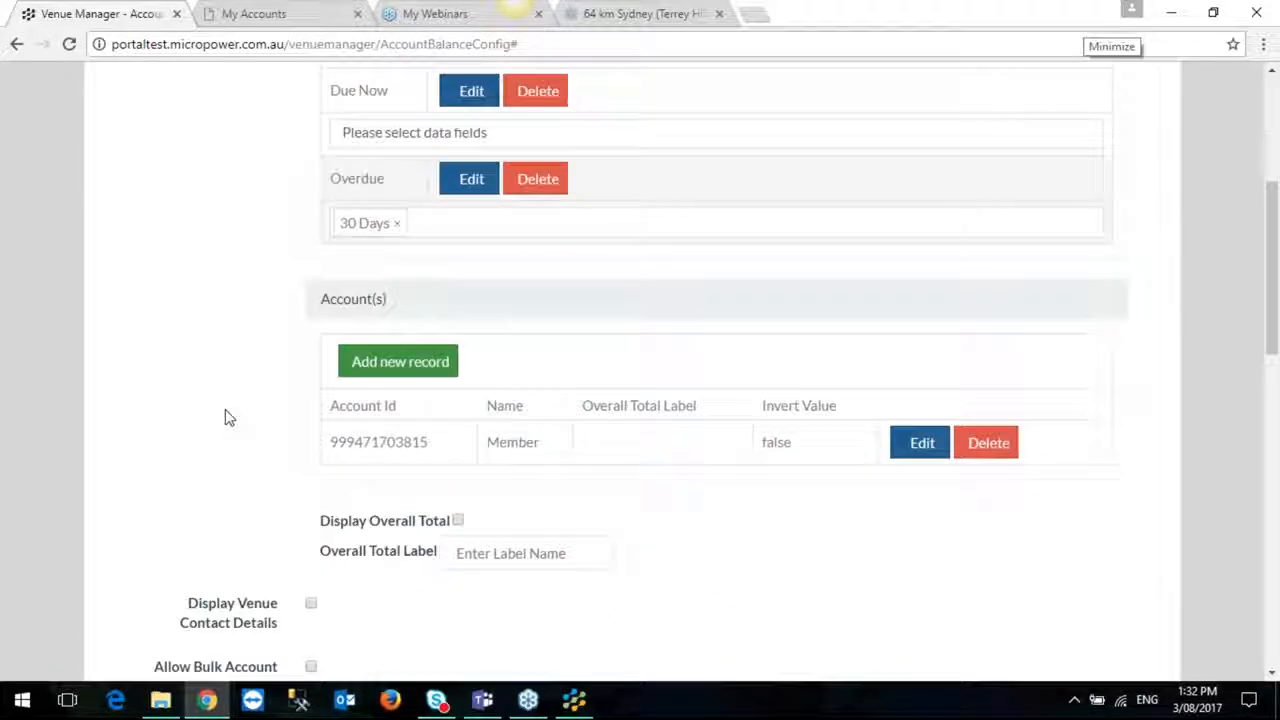
scroll(226, 417, "down", 2)
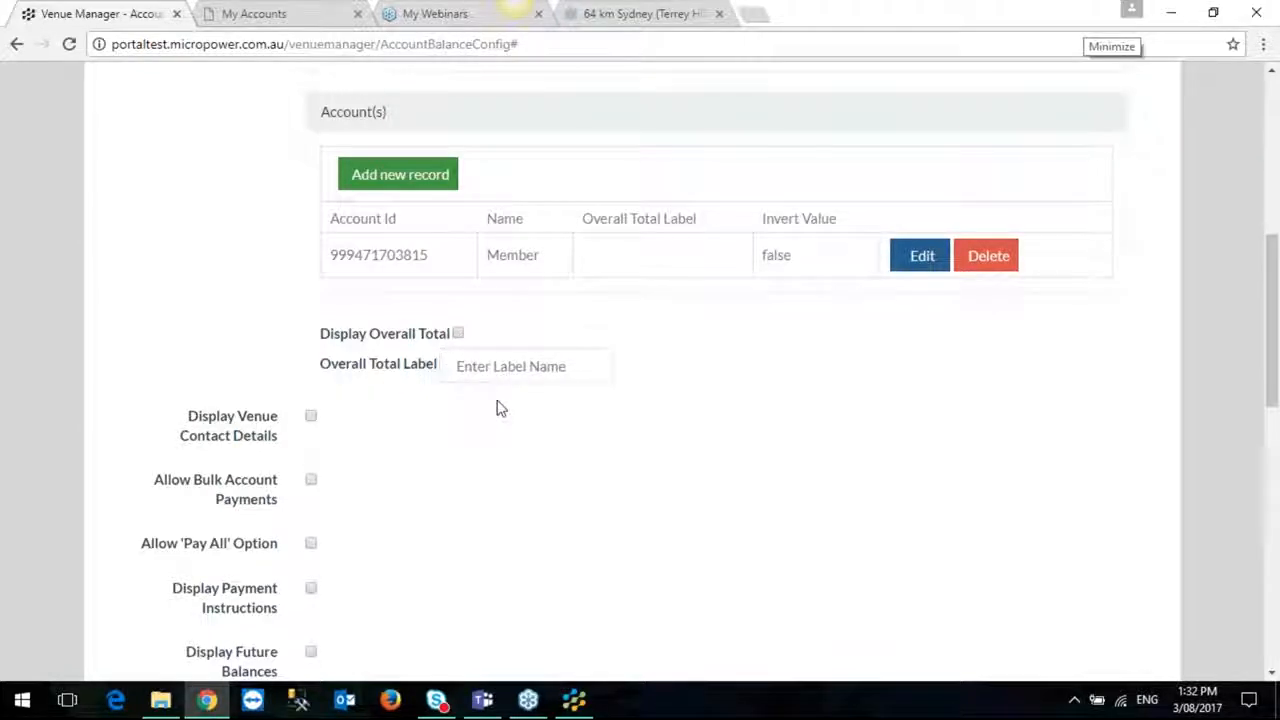
scroll(498, 406, "down", 2)
scroll(497, 406, "down", 2)
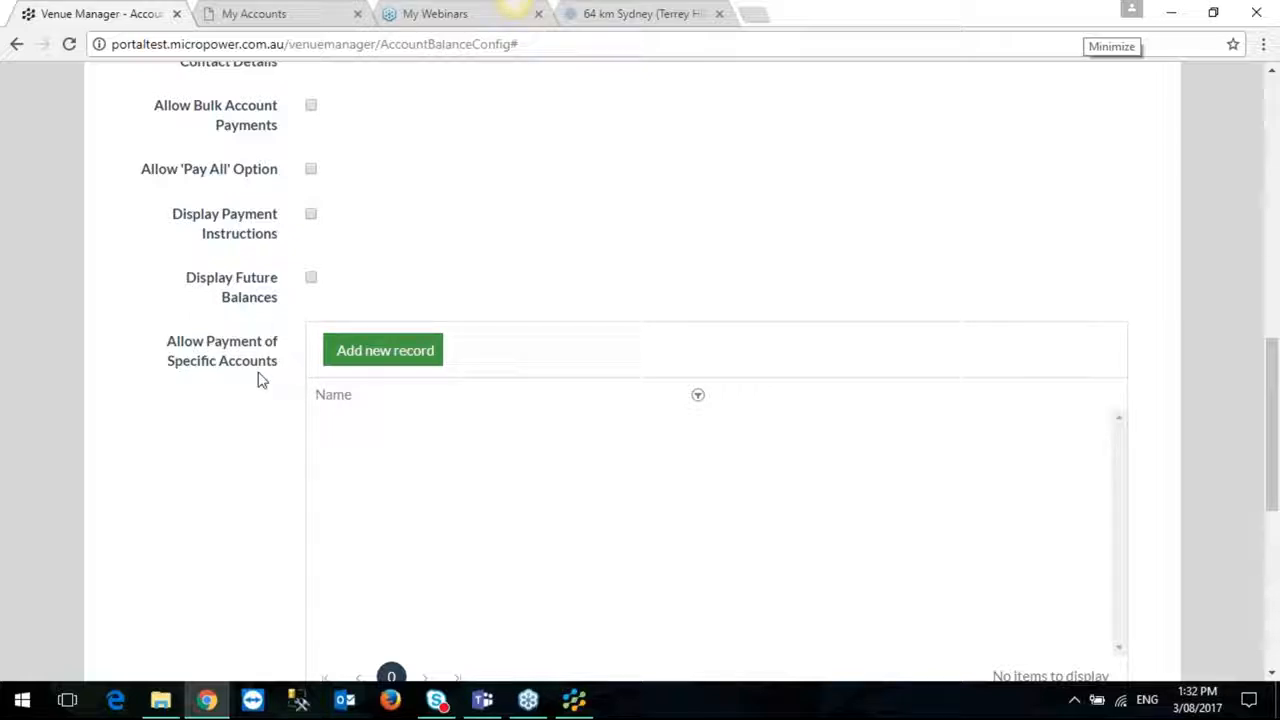
scroll(370, 420, "down", 1)
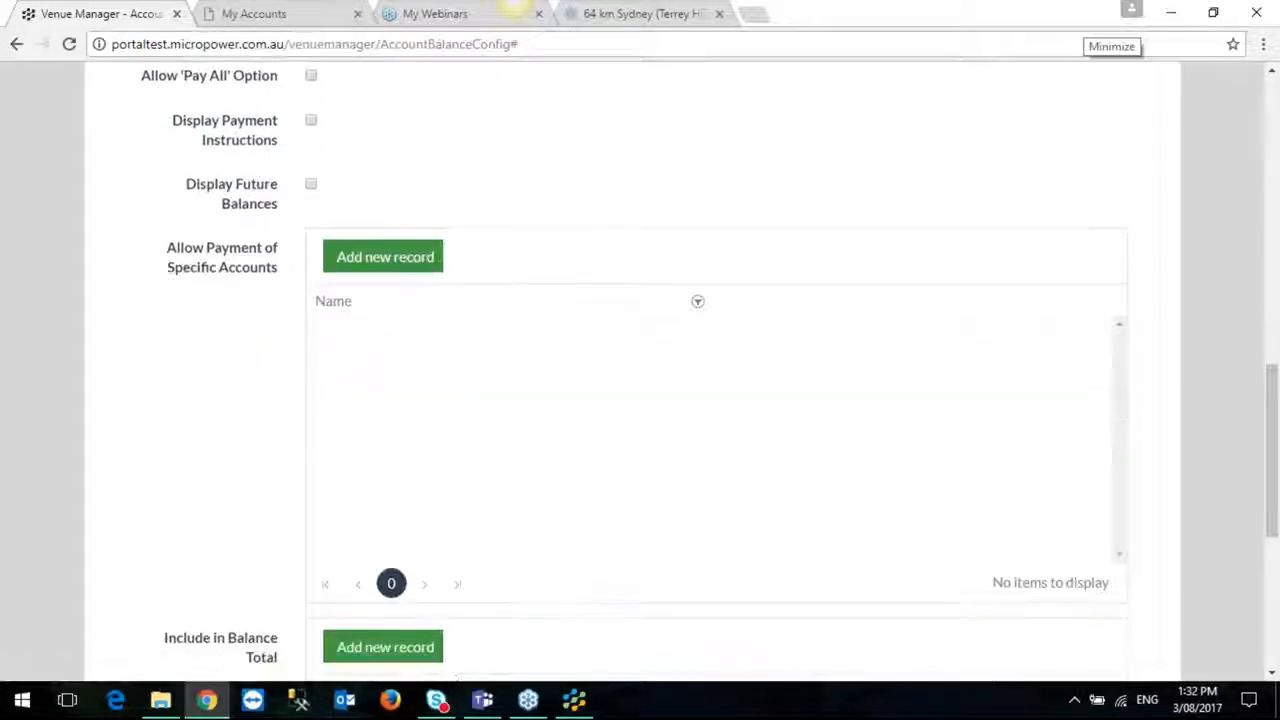
scroll(194, 463, "down", 2)
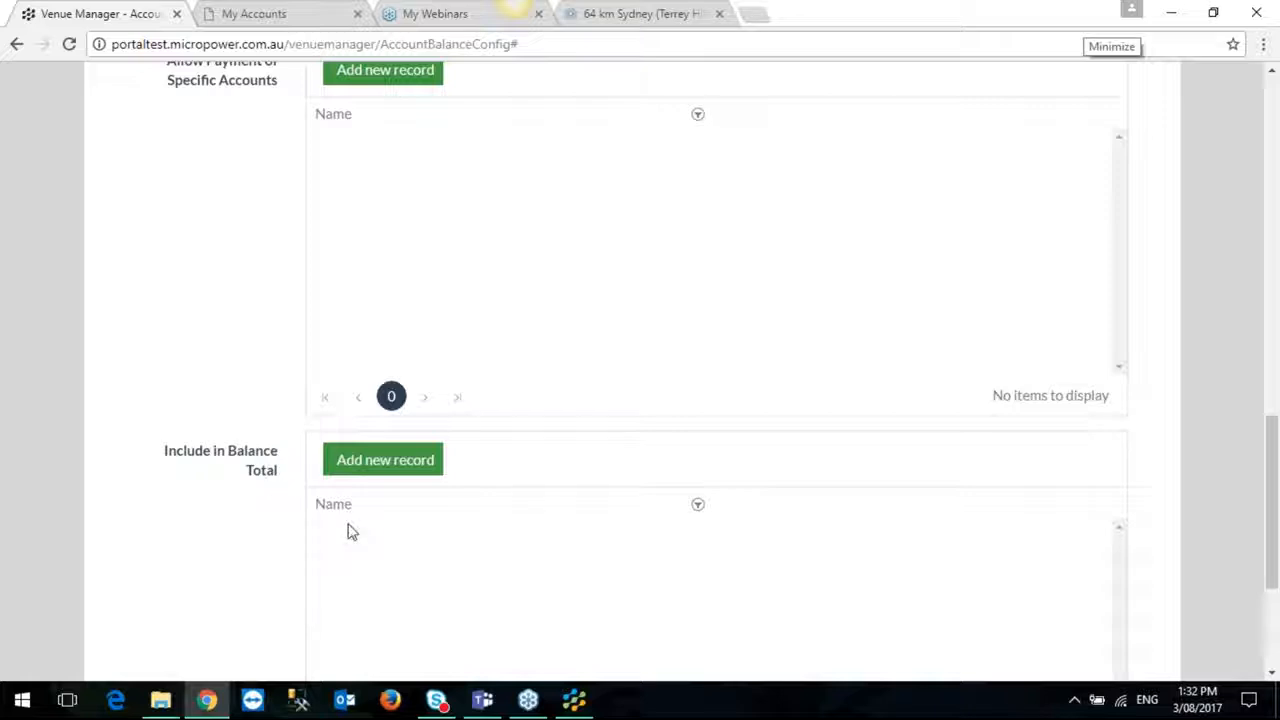
Compare with the member's My Accounts page, then return and list the Member Portal settings pages.
left_click(277, 17)
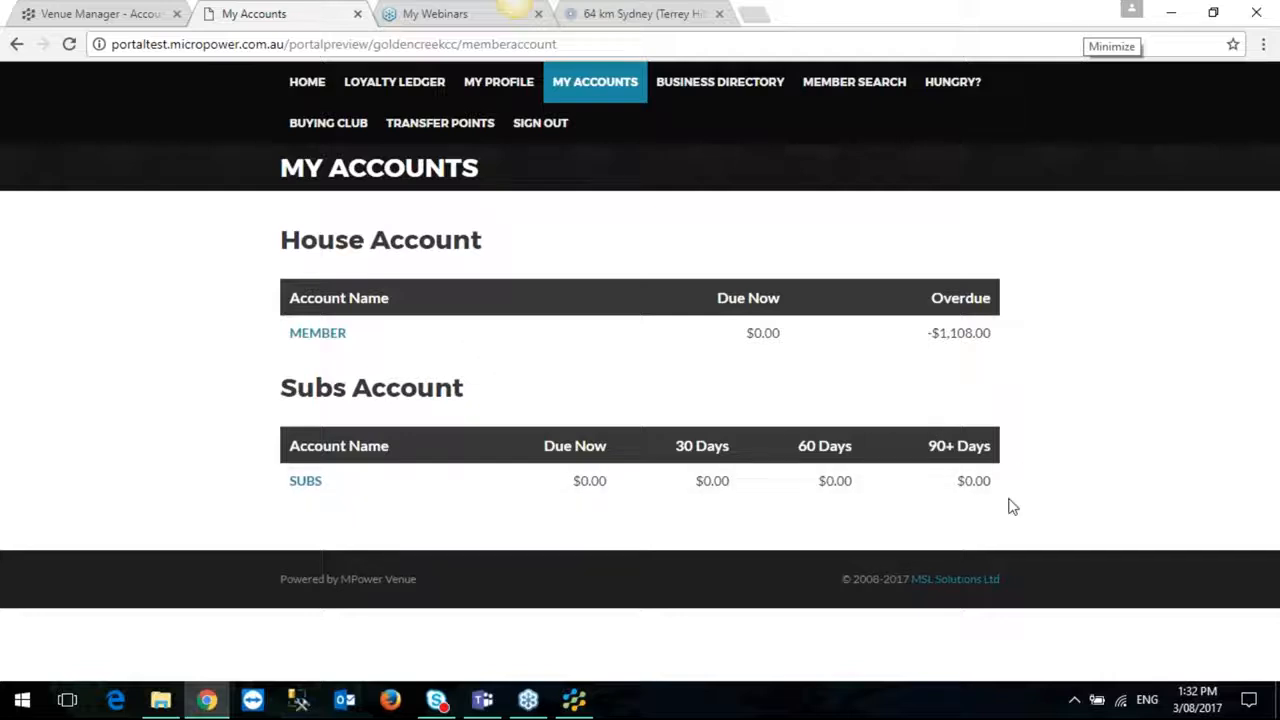
left_click(78, 16)
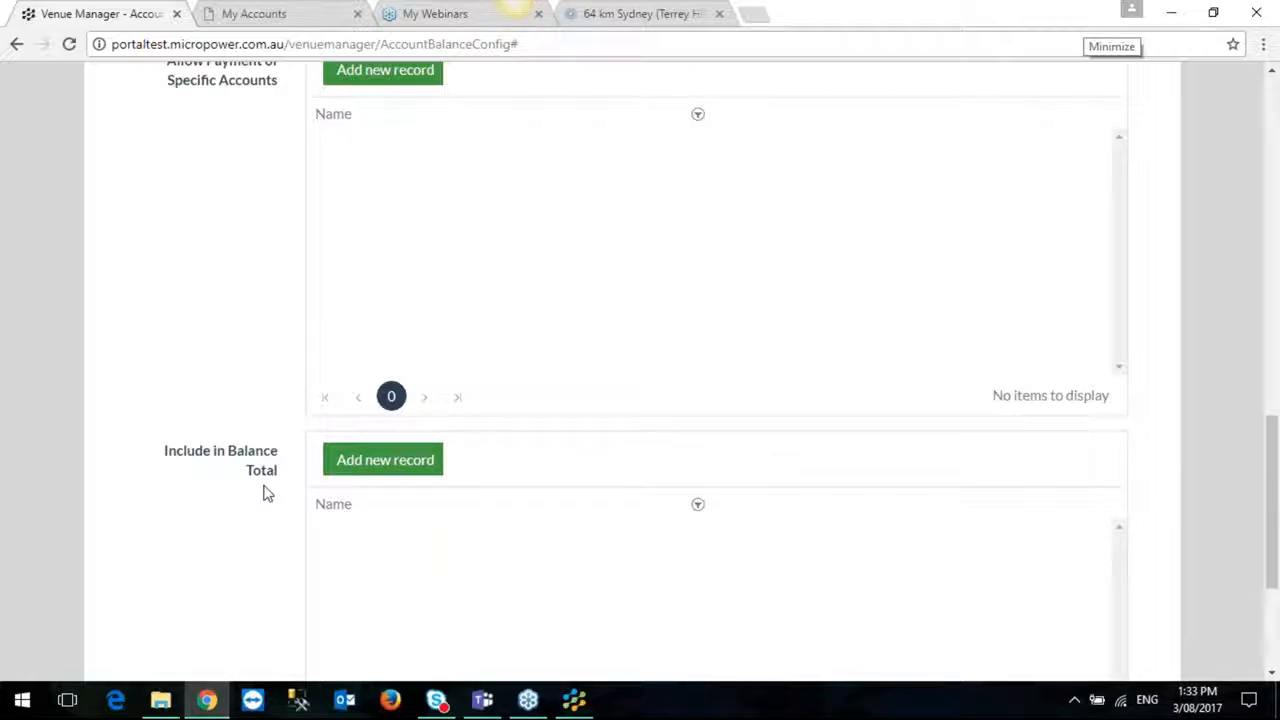
scroll(265, 492, "up", 15)
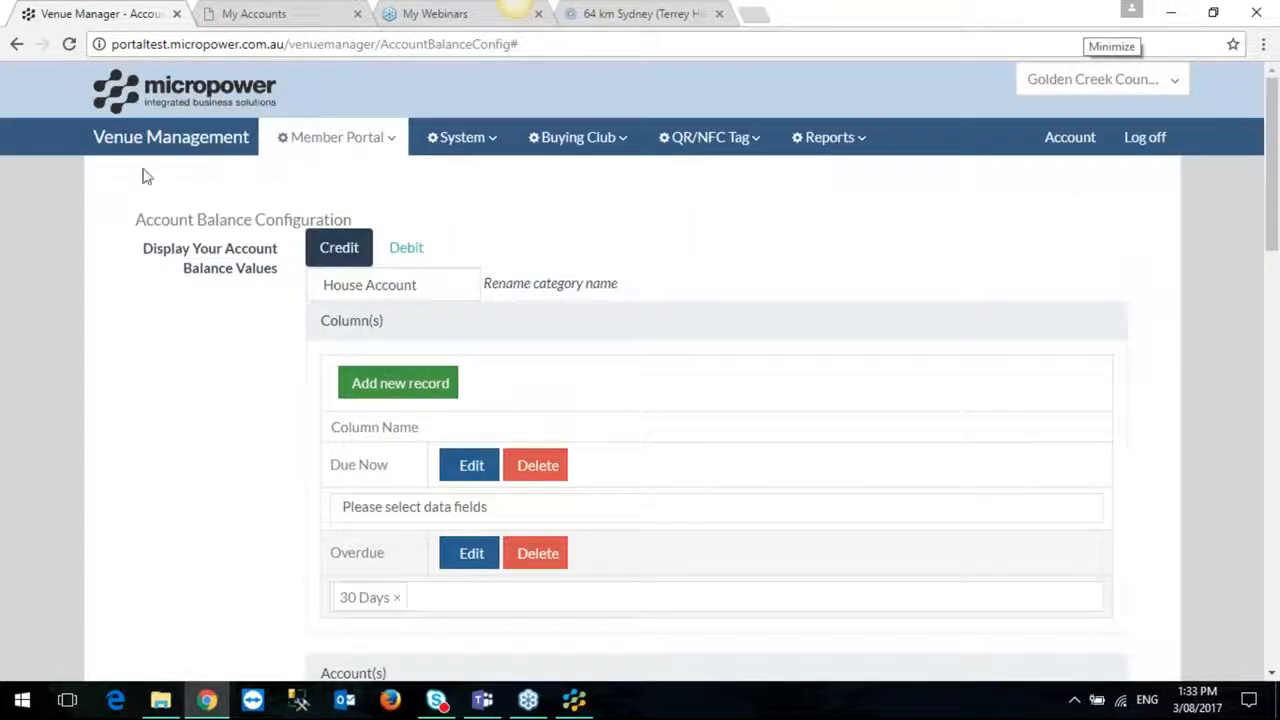
left_click(314, 140)
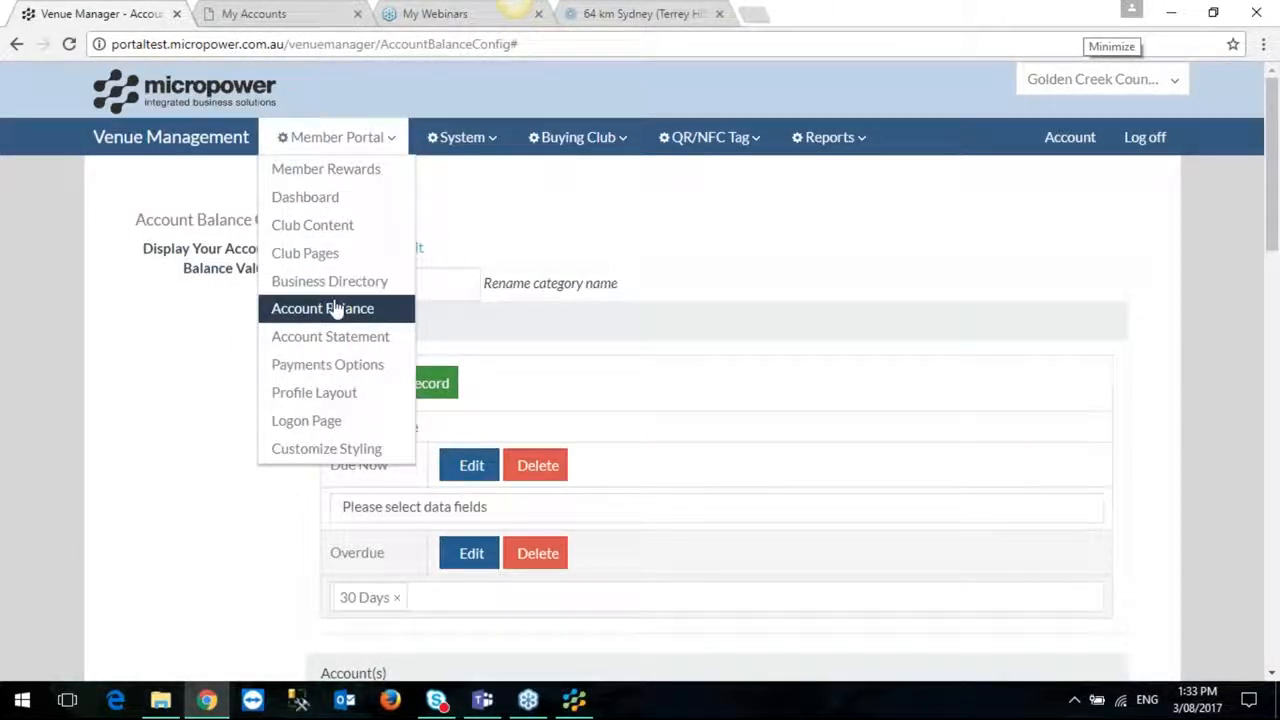
Open the Payments Options configuration and list the available gateway providers.
left_click(360, 366)
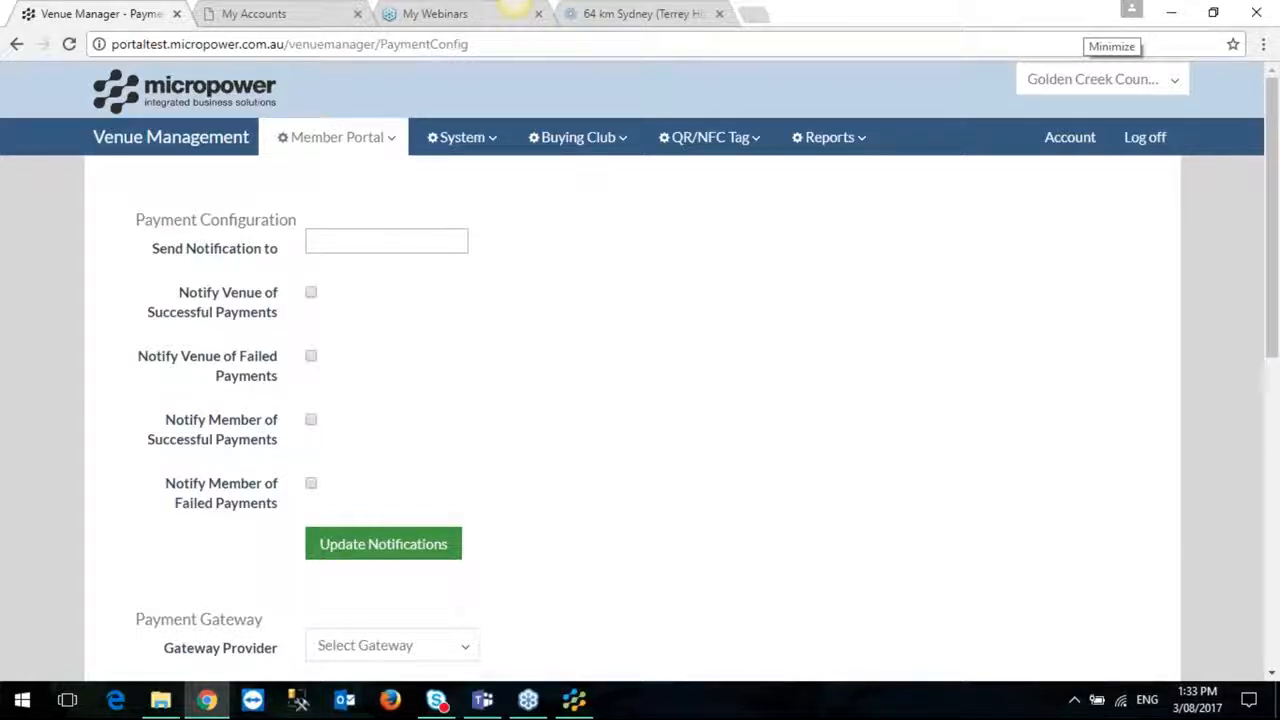
scroll(509, 371, "down", 4)
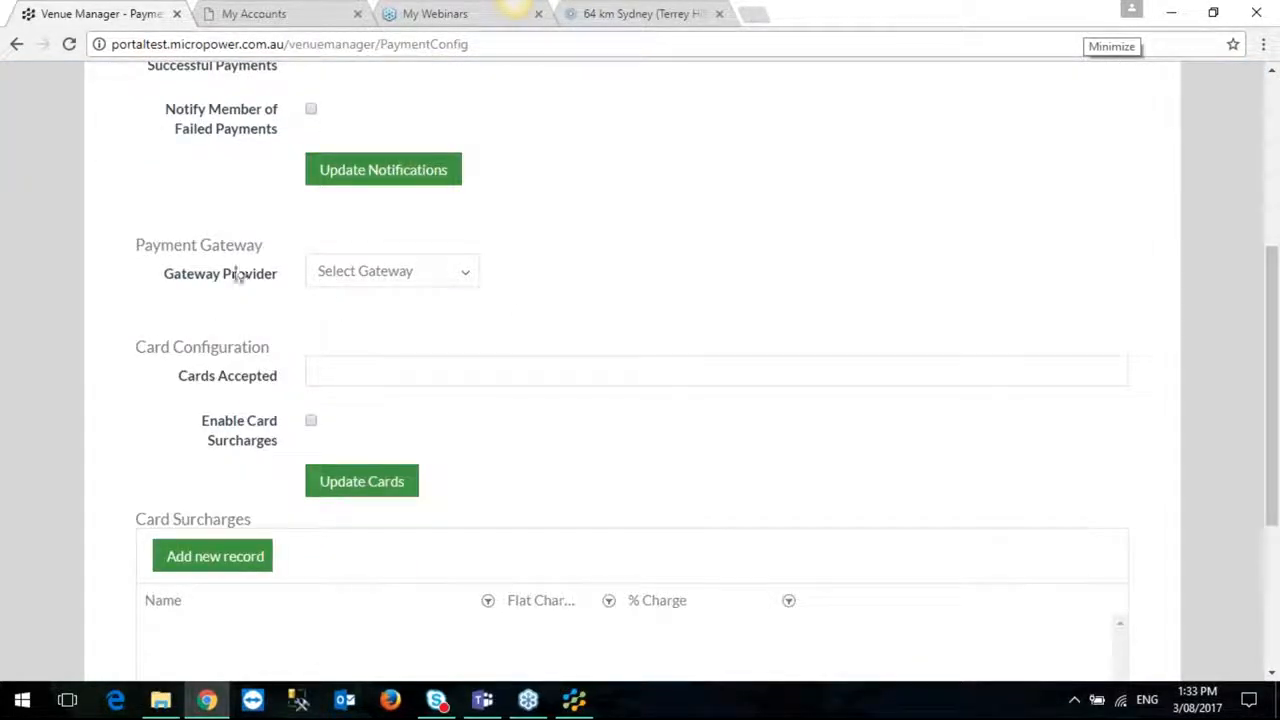
left_click(466, 280)
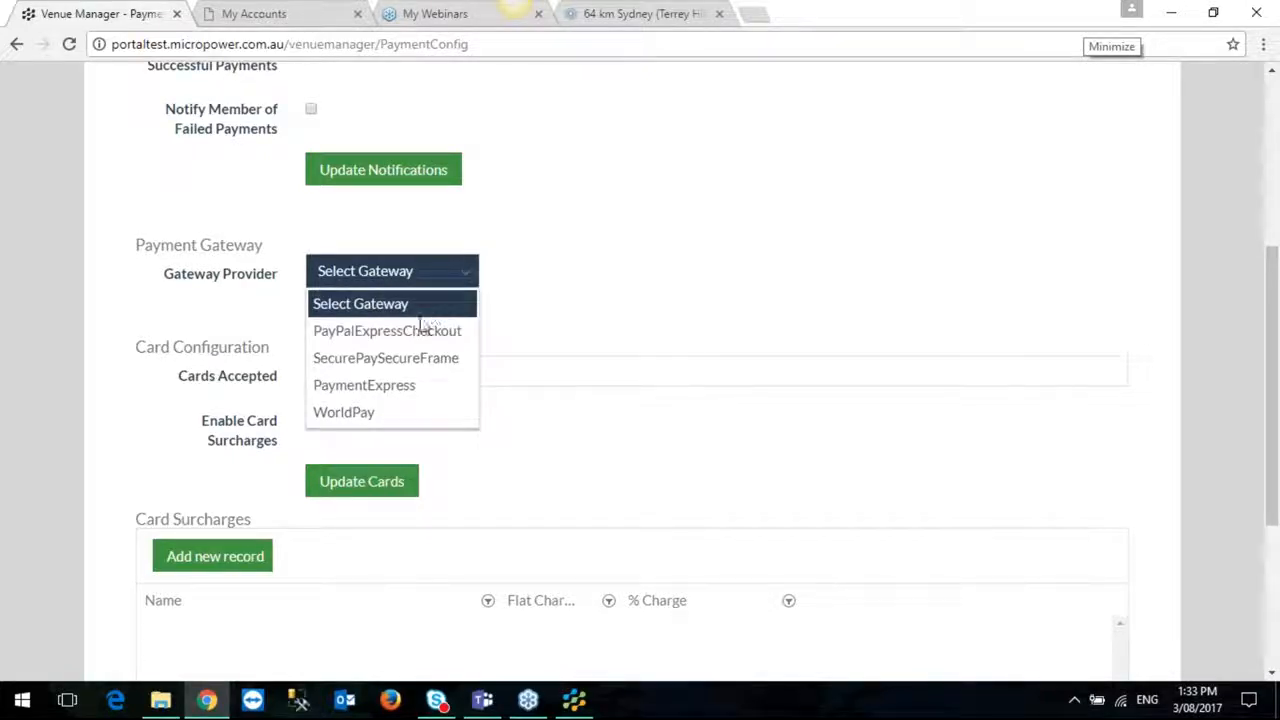
Choose PaymentExpress as gateway provider, revealing PxPayUserId, PxPayKey and Australian Dollar currency.
left_click(417, 388)
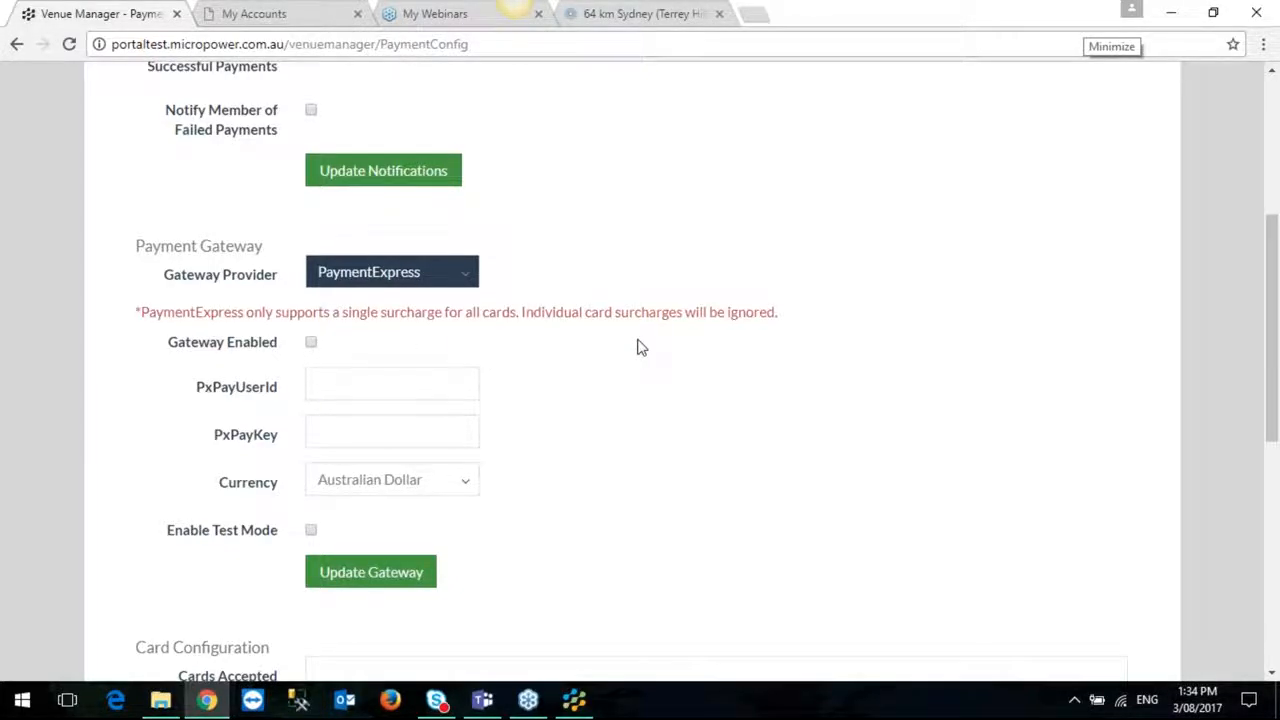
scroll(638, 347, "up", 1)
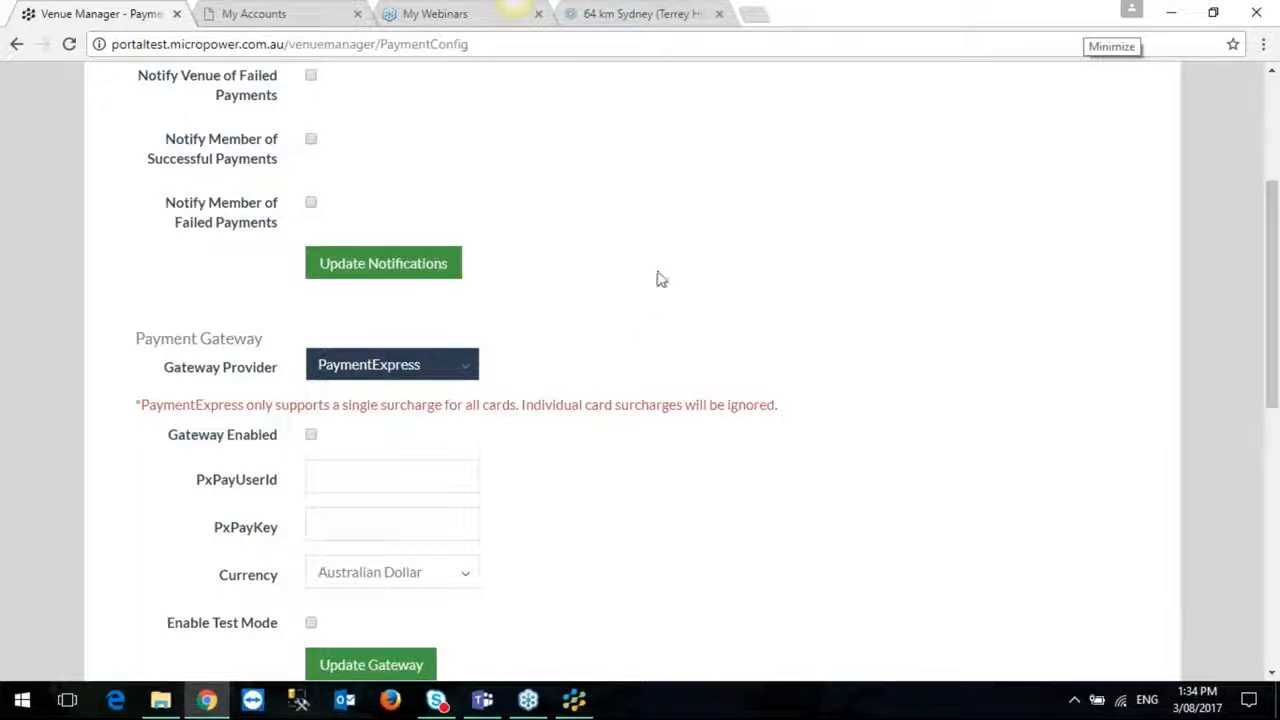
left_click(467, 368)
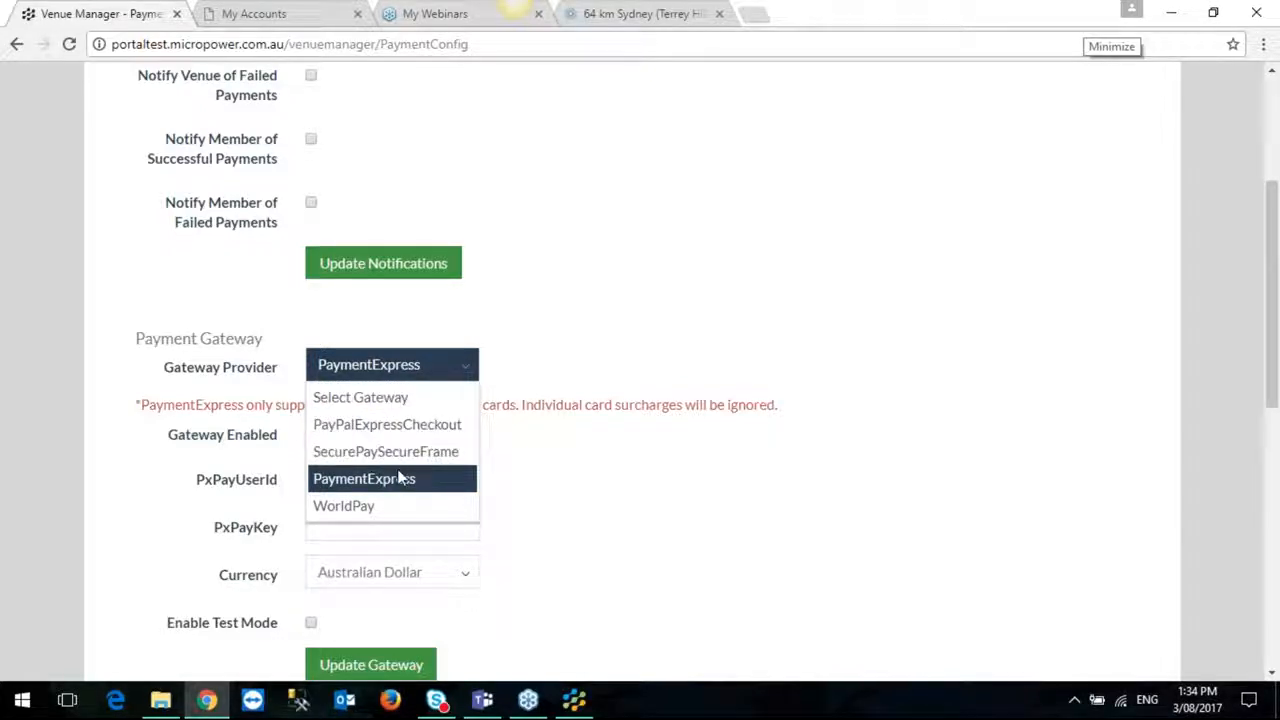
left_click(671, 379)
scroll(671, 379, "up", 2)
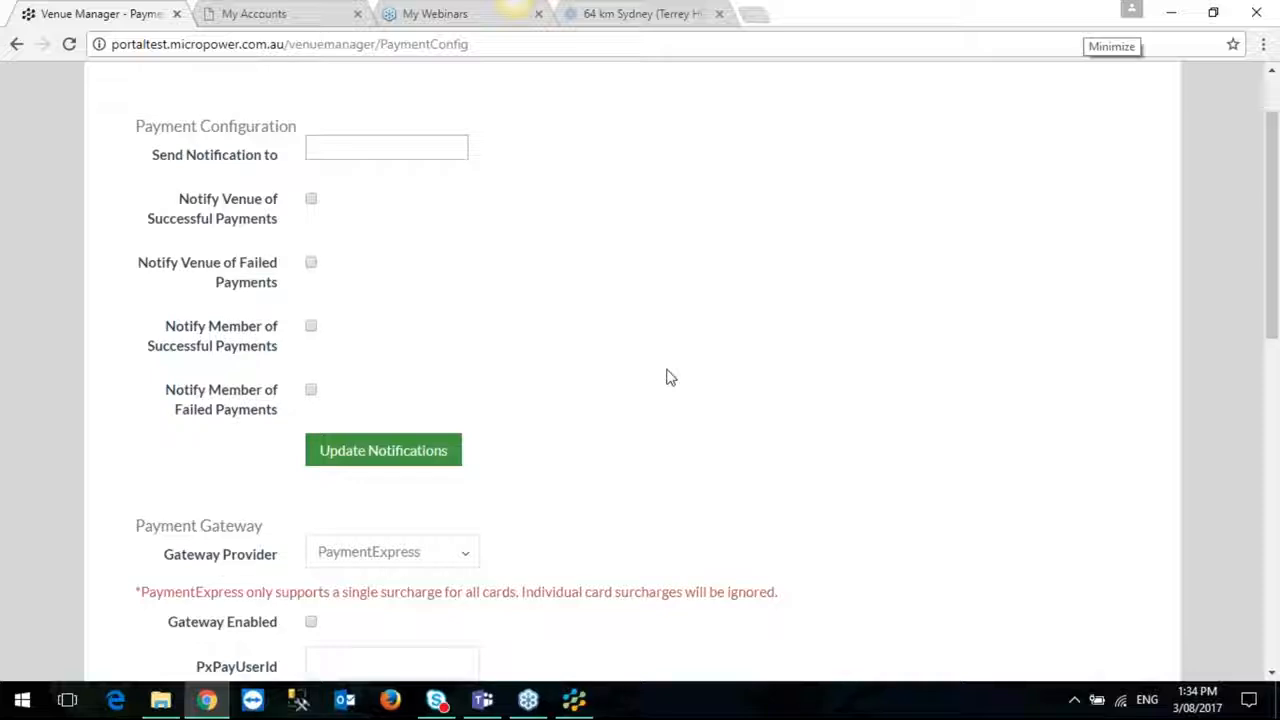
Tick venue and member notifications for successful and failed payments, then scroll to Card Configuration.
left_click(343, 146)
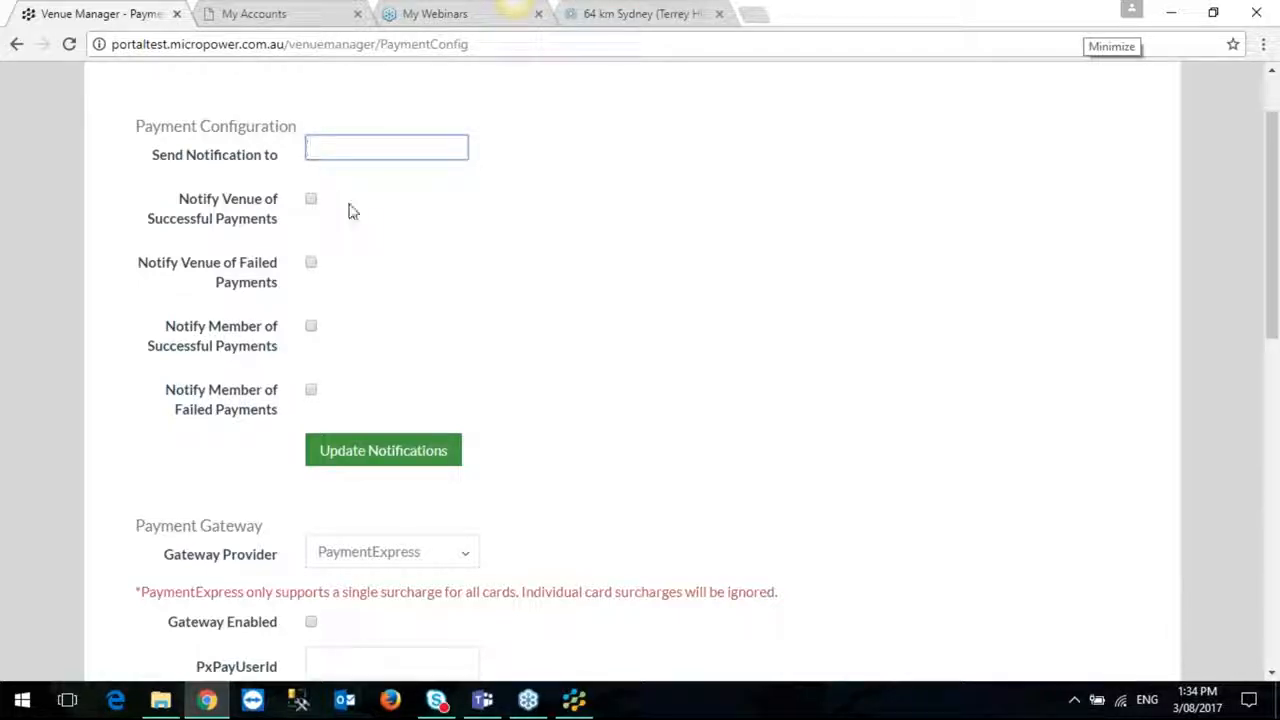
left_click(311, 200)
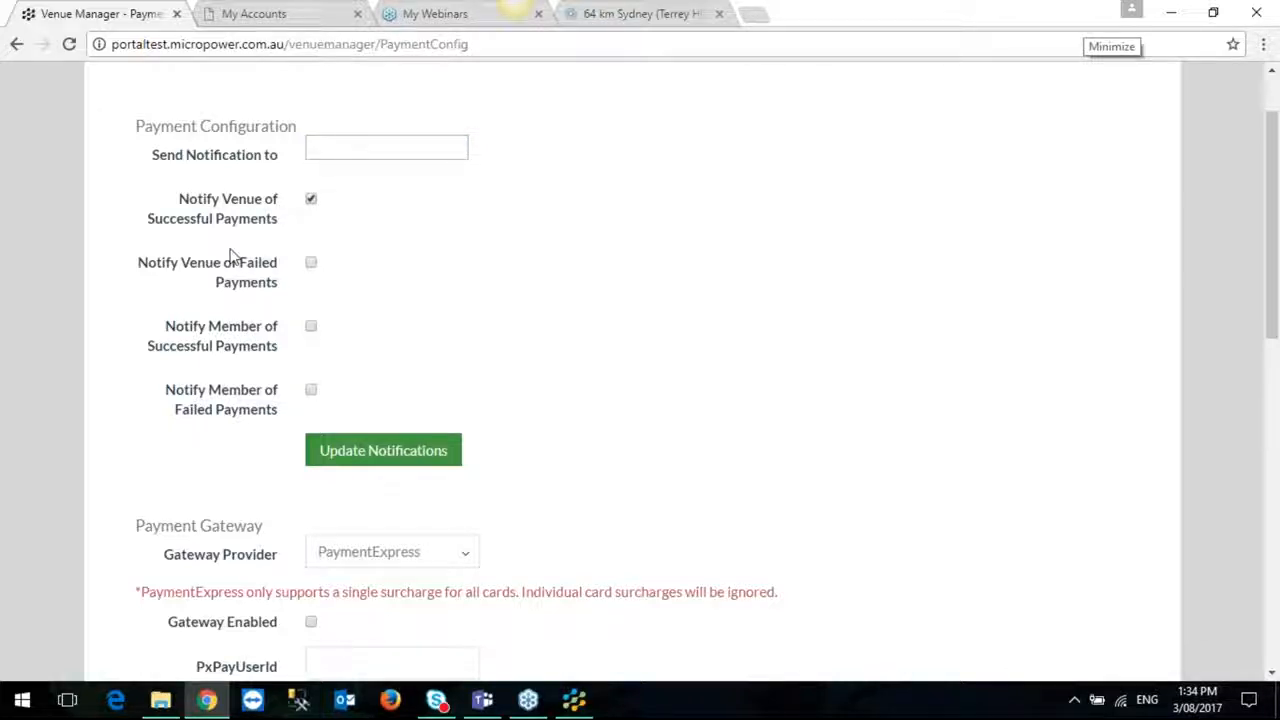
left_click(311, 263)
left_click(311, 327)
left_click(311, 391)
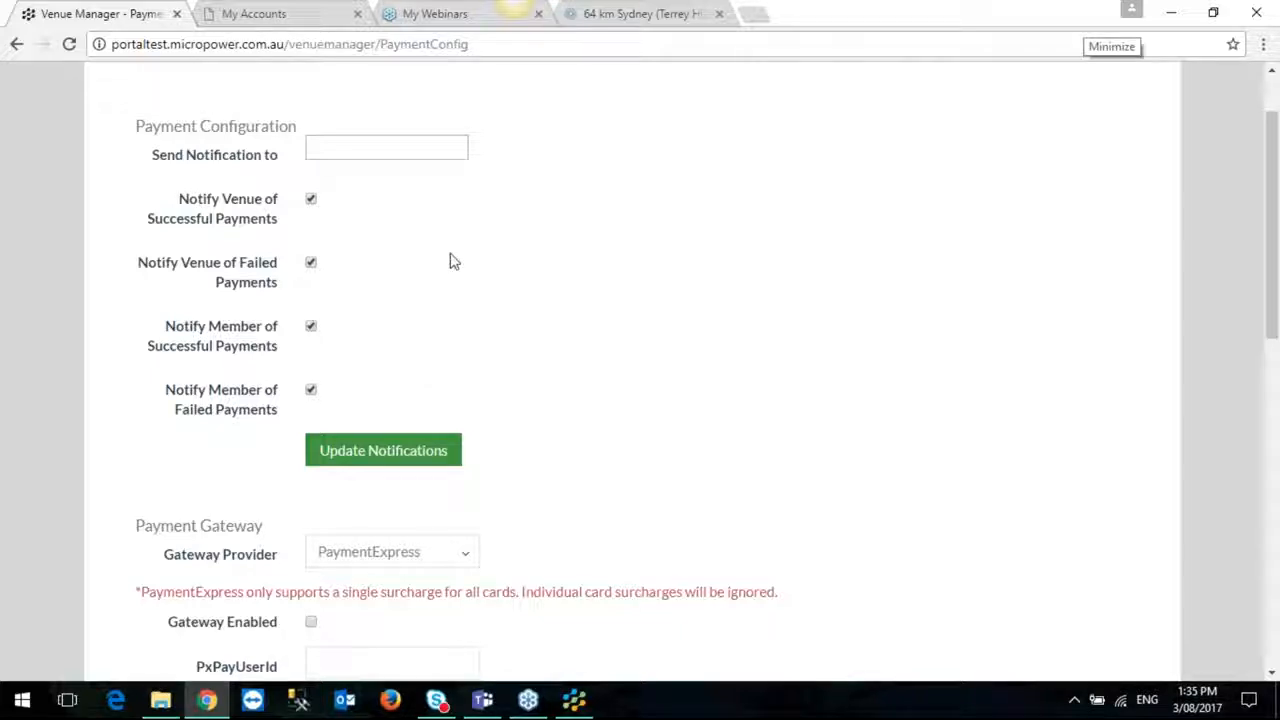
scroll(355, 232, "up", 2)
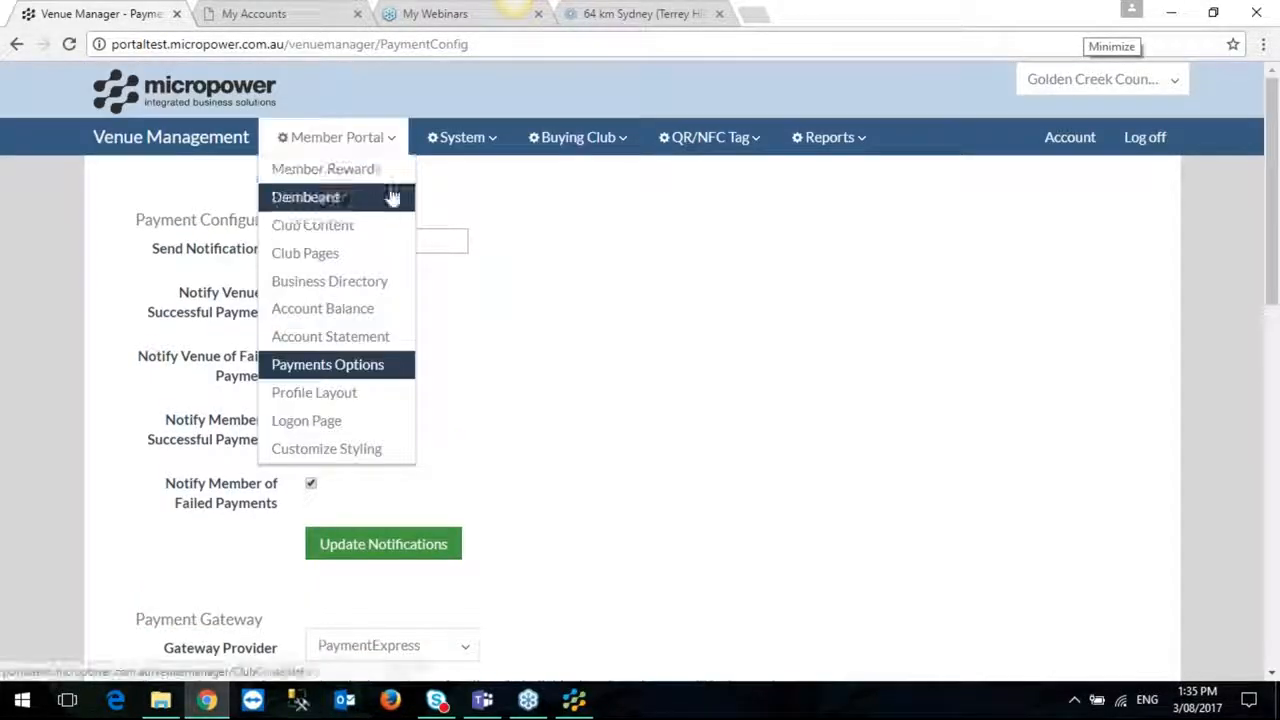
scroll(594, 381, "down", 1)
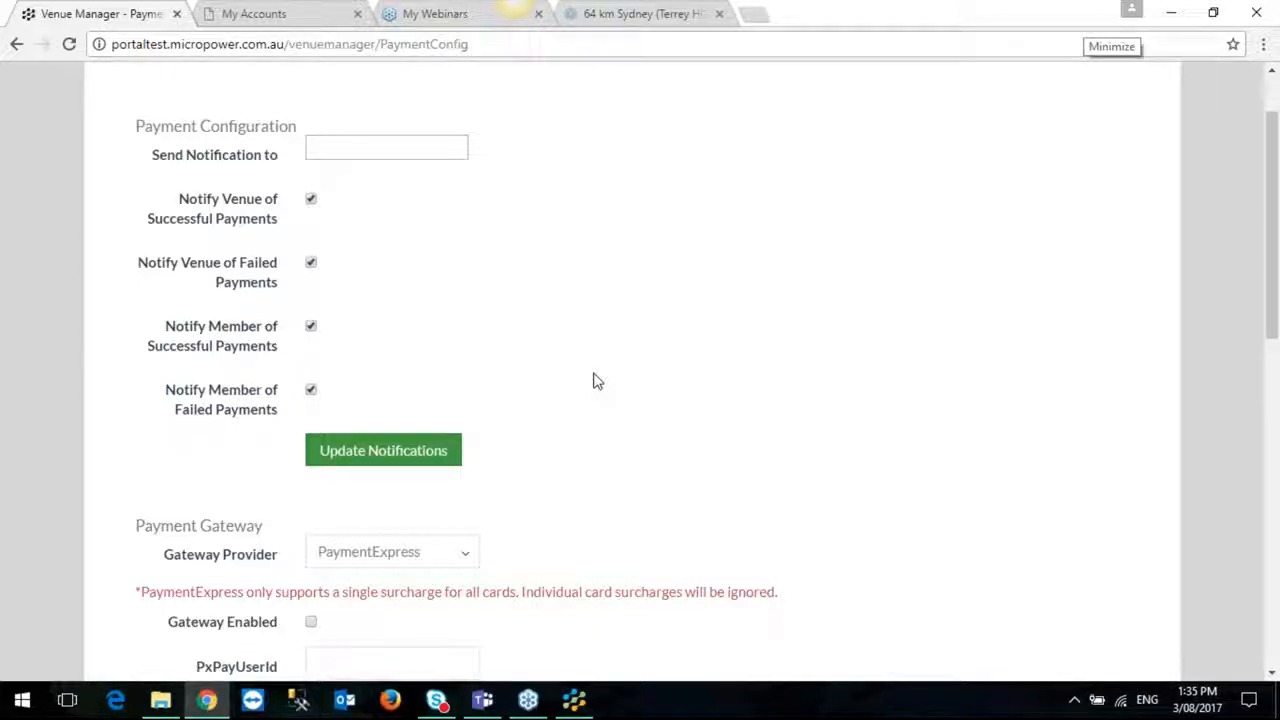
scroll(594, 381, "down", 1)
scroll(594, 381, "down", 1)
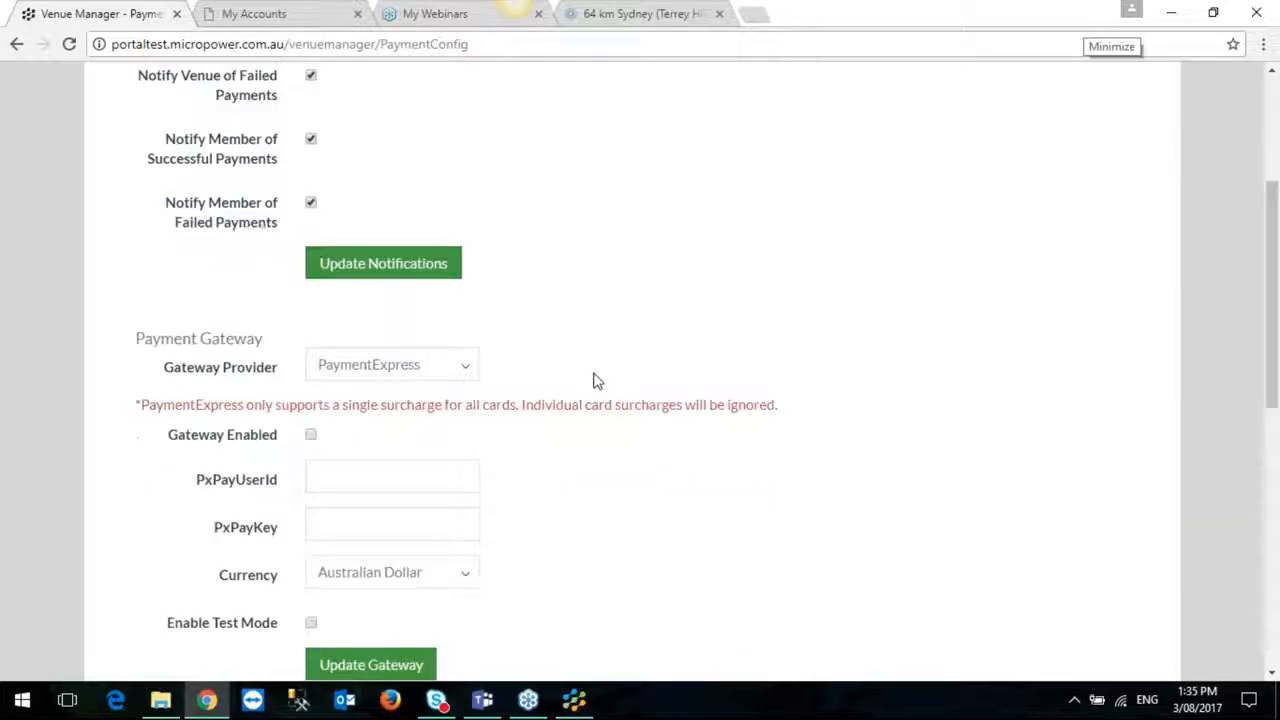
scroll(594, 381, "down", 4)
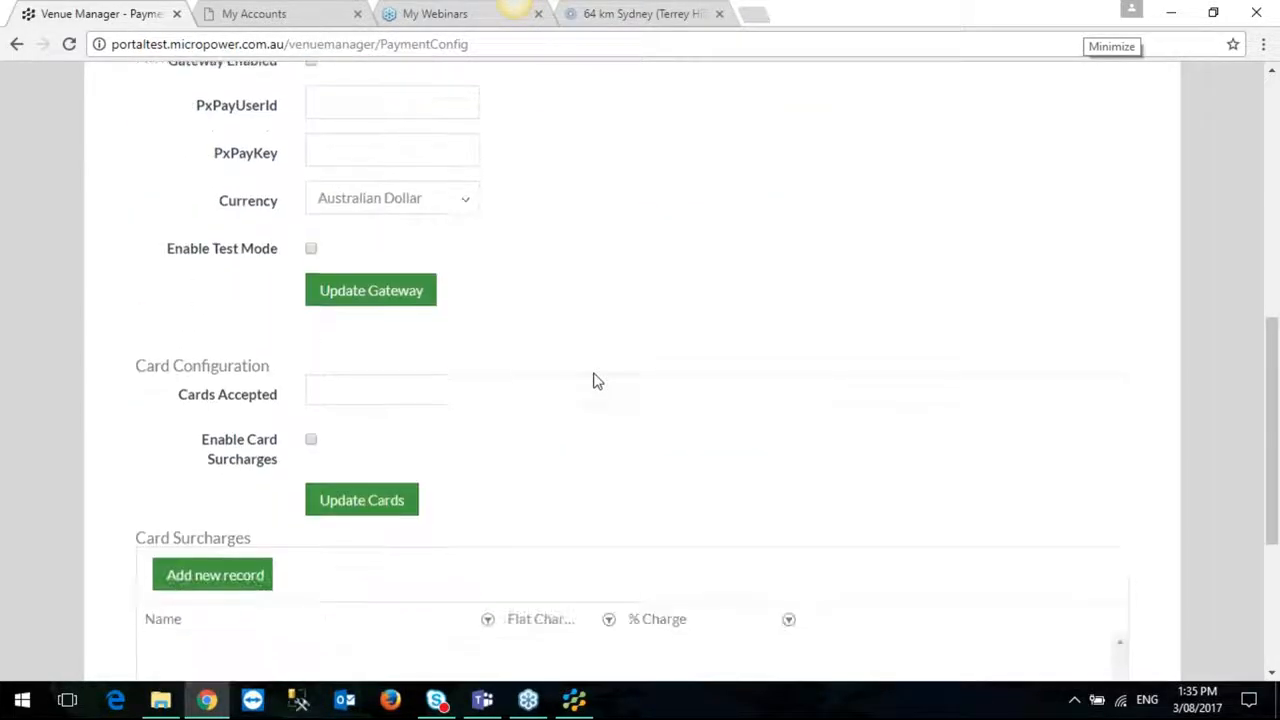
left_click(369, 391)
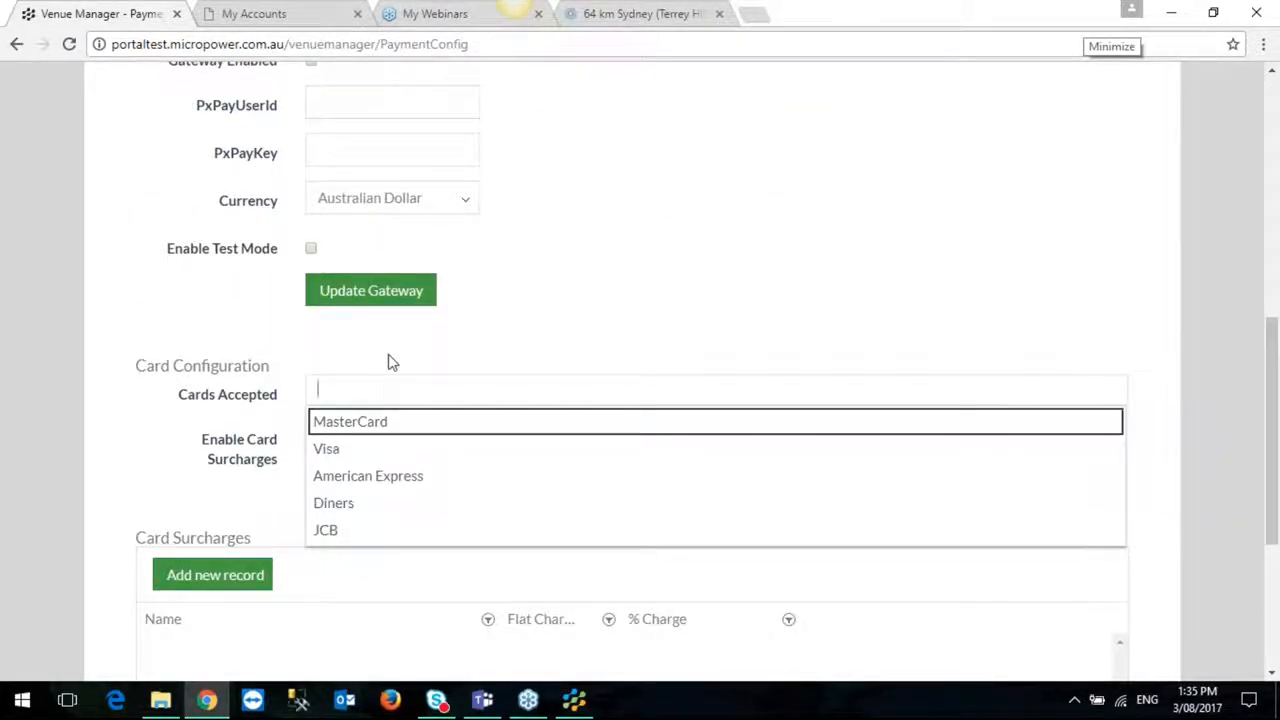
left_click(370, 358)
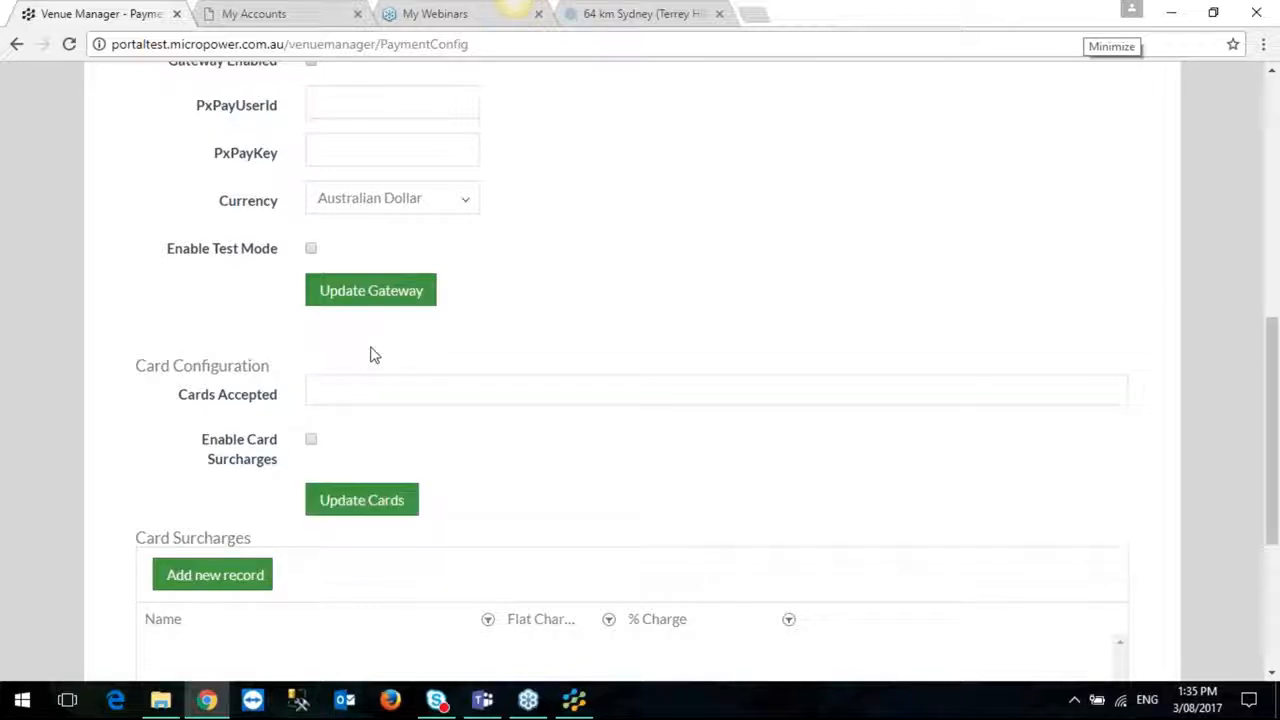
left_click(349, 391)
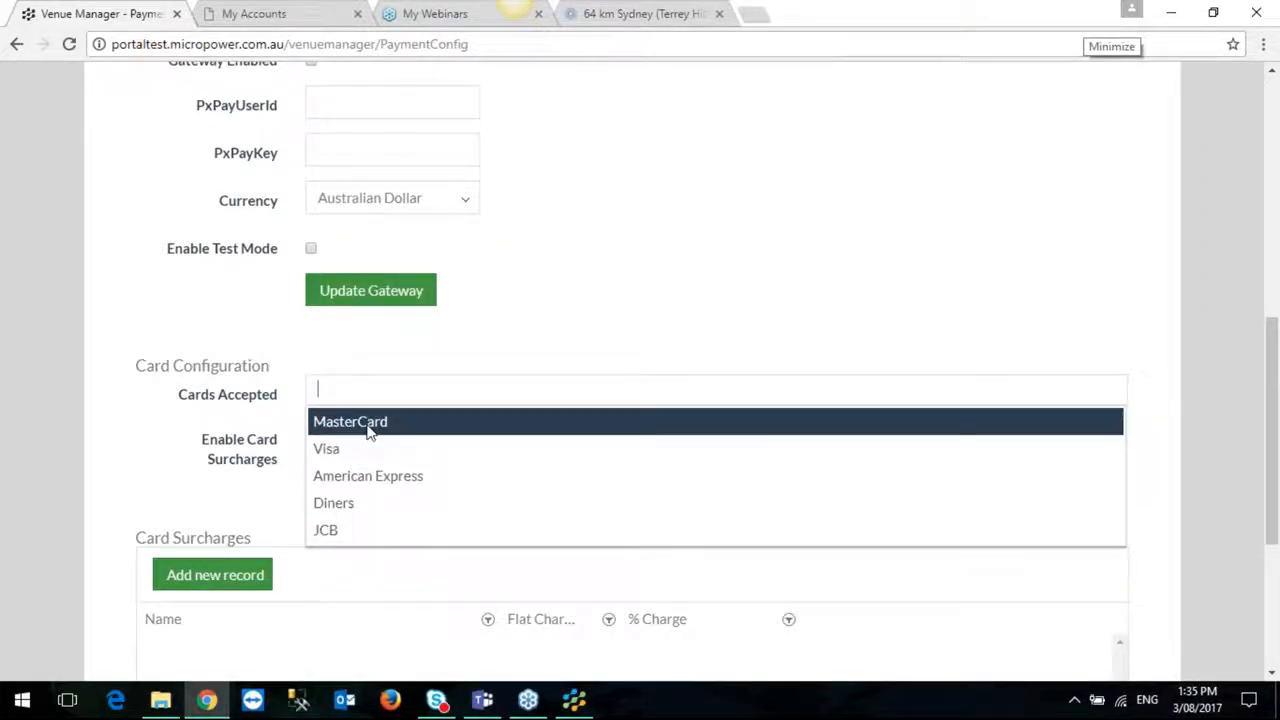
left_click(366, 426)
left_click(311, 442)
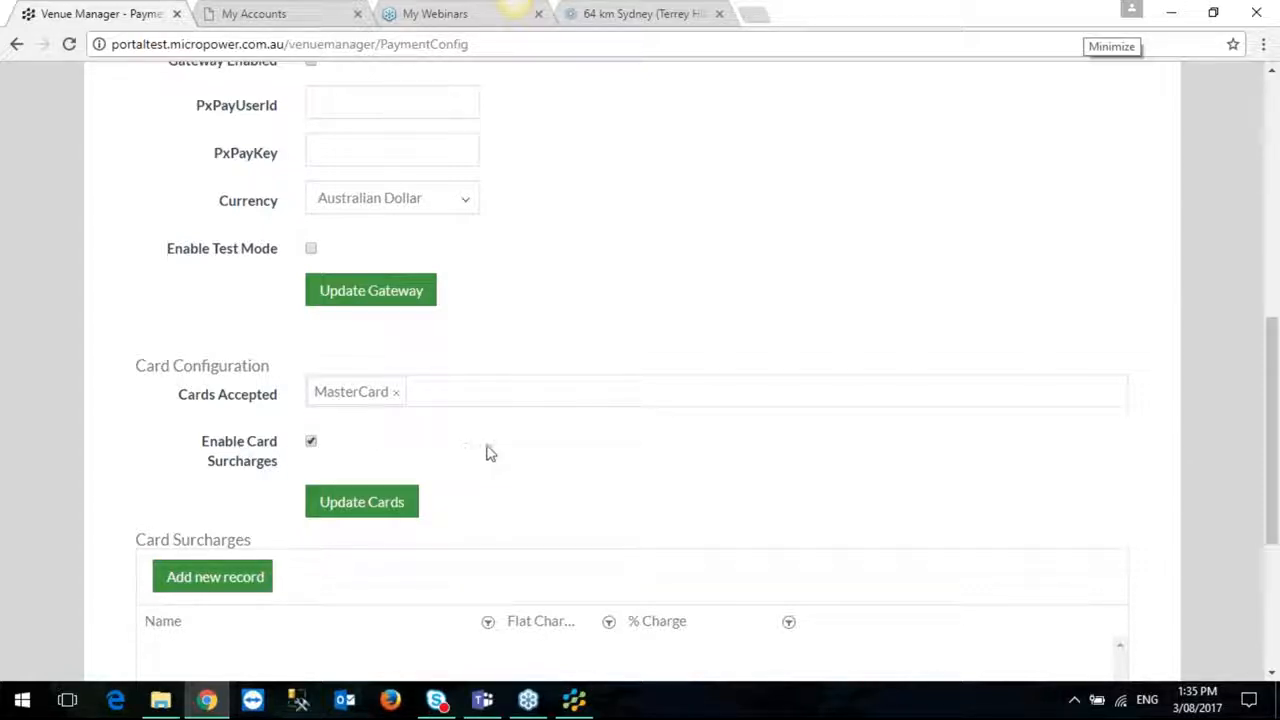
scroll(491, 453, "down", 2)
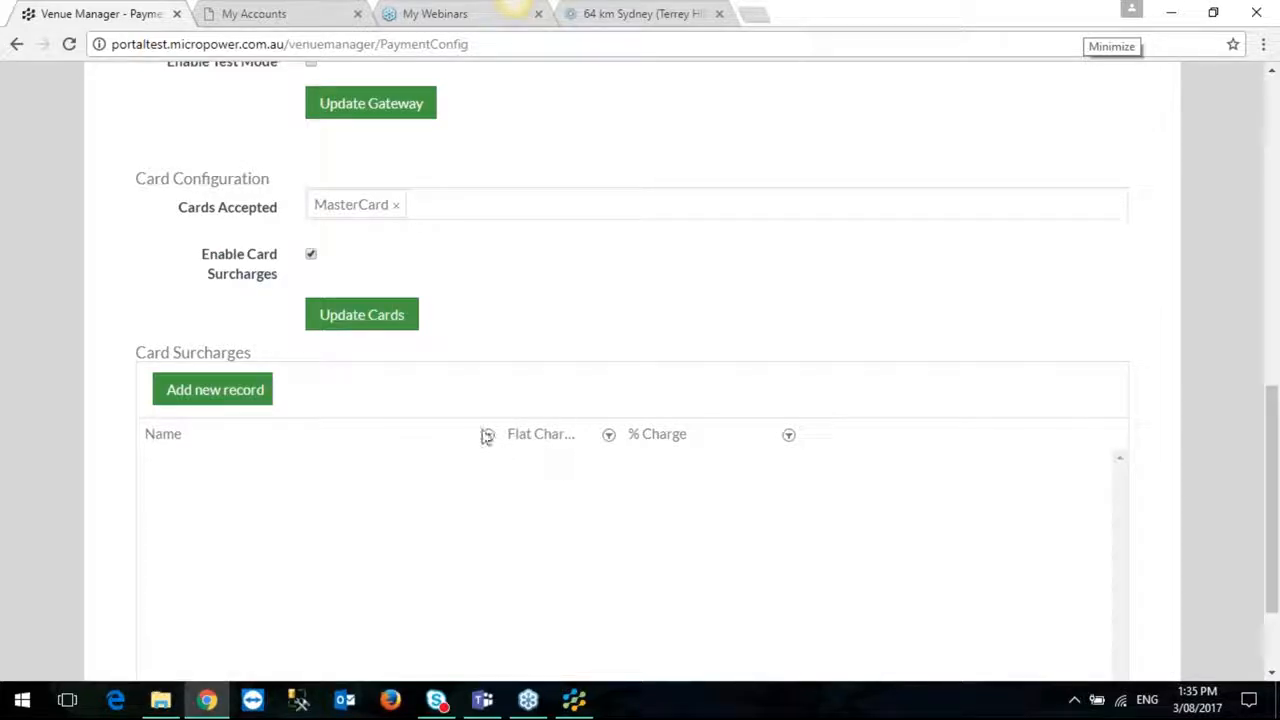
left_click(627, 438)
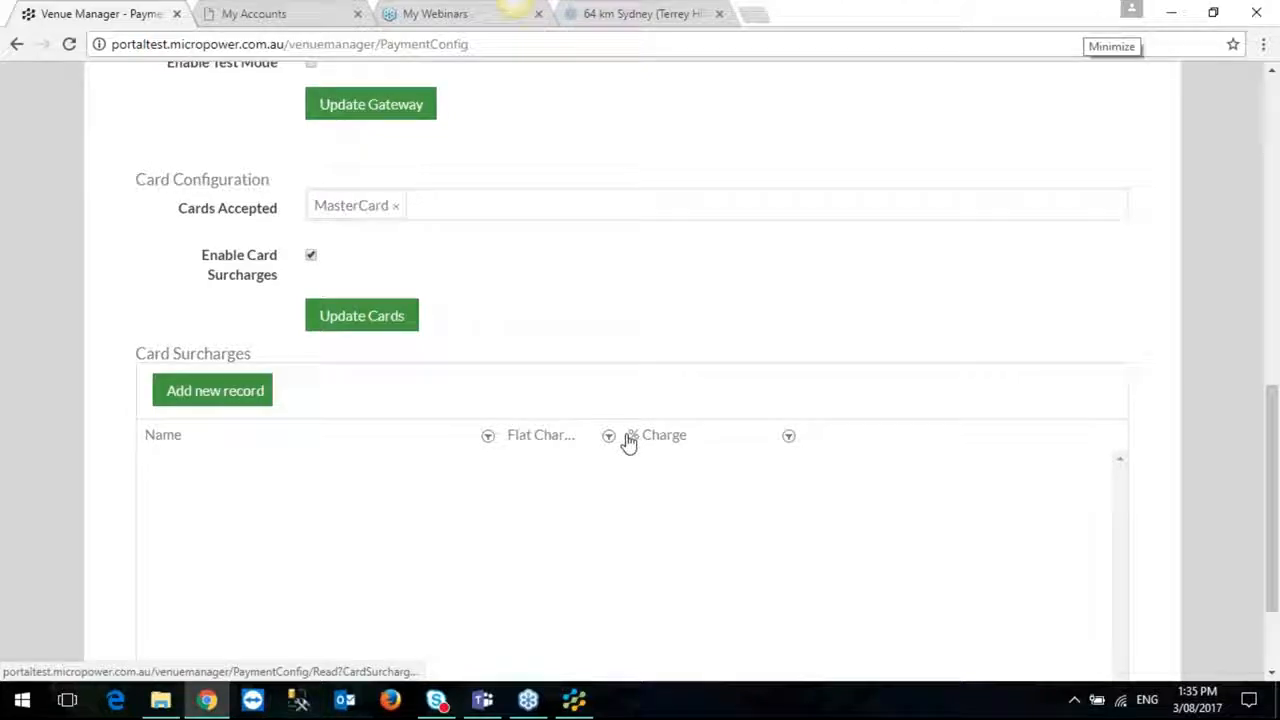
scroll(632, 386, "up", 6)
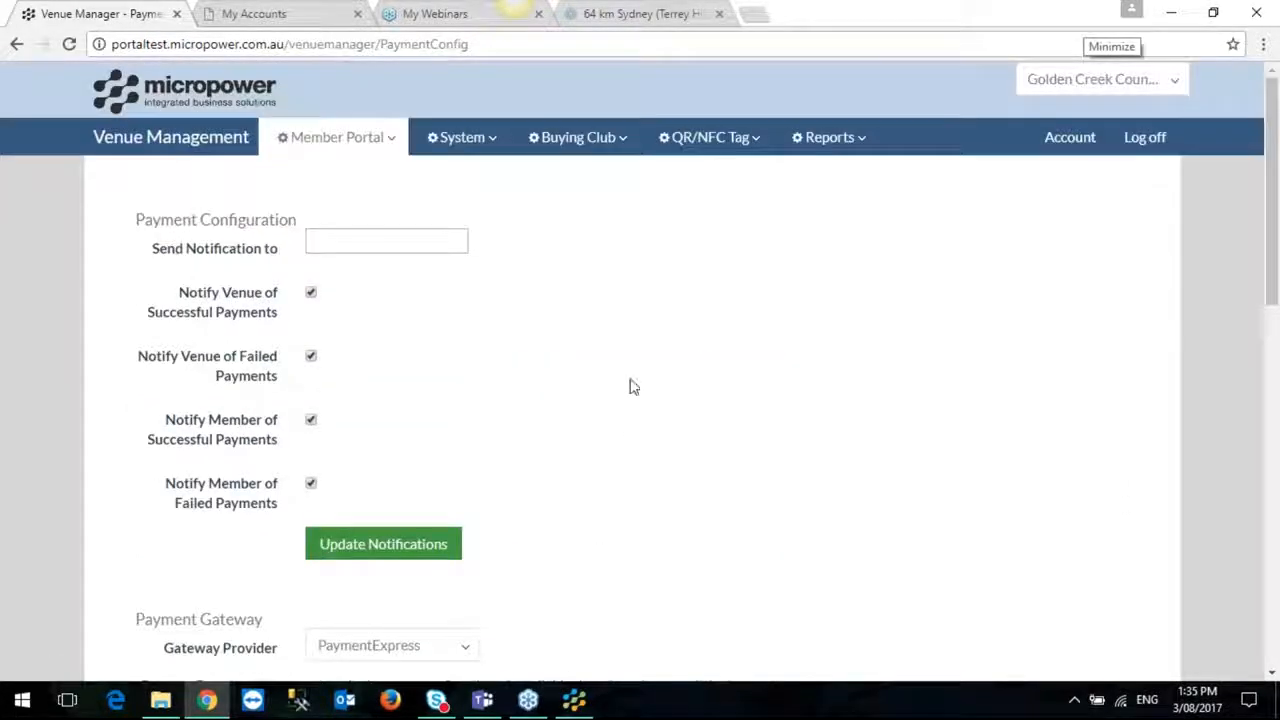
Check the member's accounts in the portal preview, then return and show the Member Portal pages list.
left_click(268, 14)
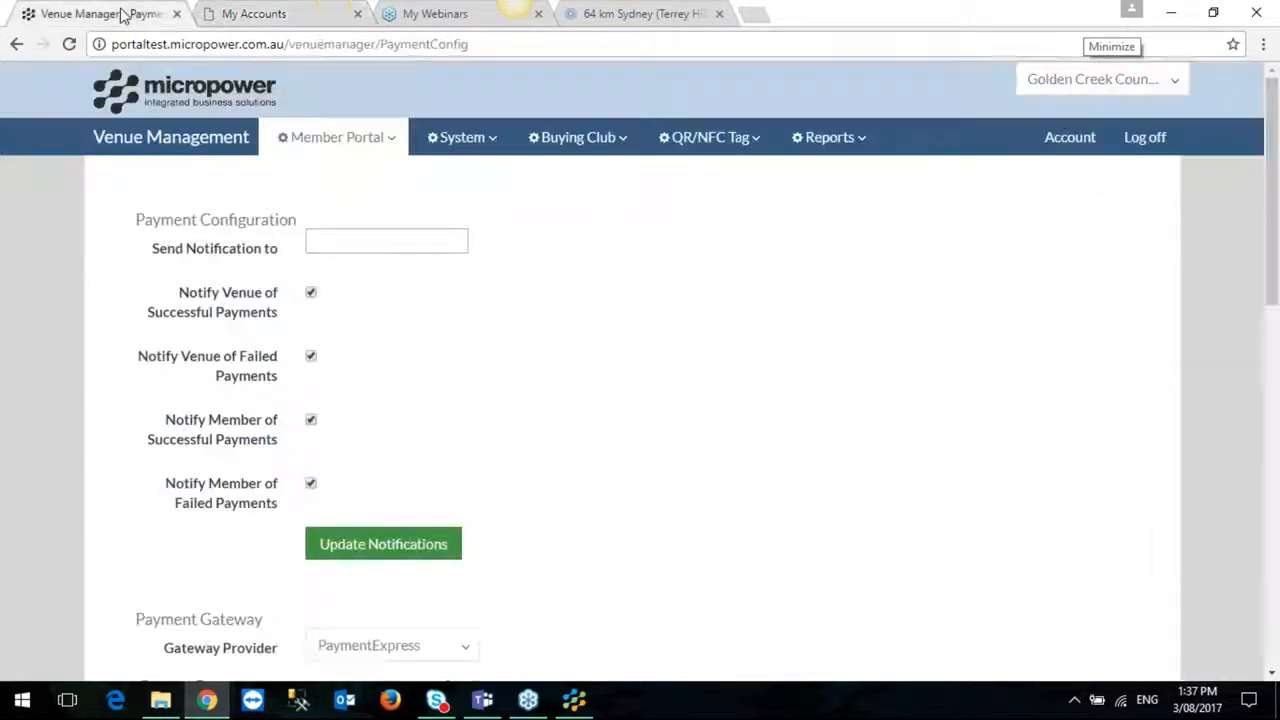
left_click(110, 14)
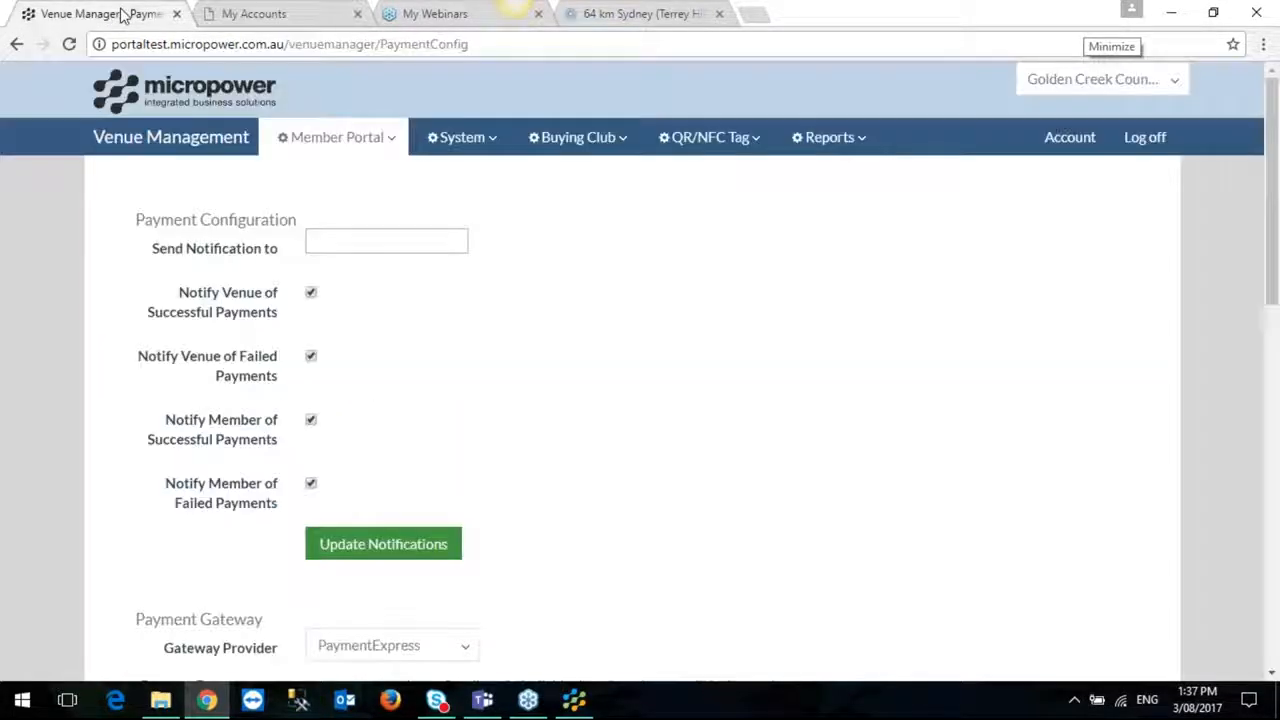
left_click(330, 136)
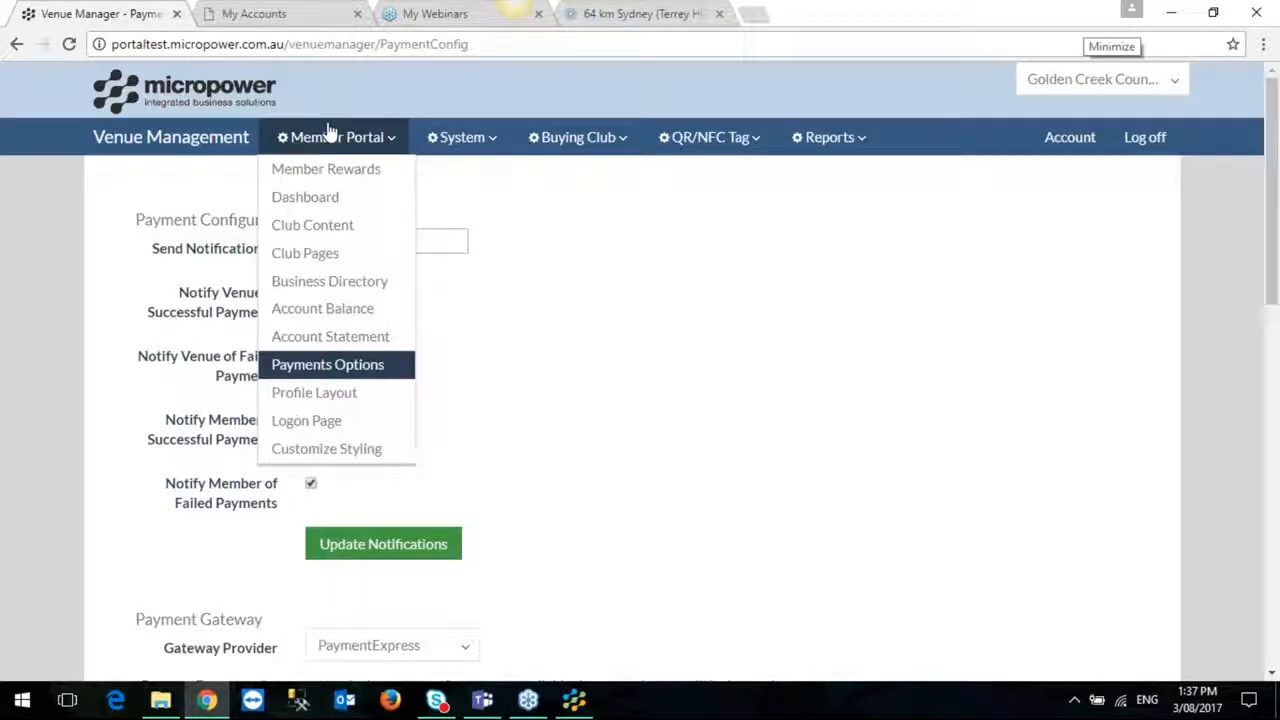
left_click(353, 346)
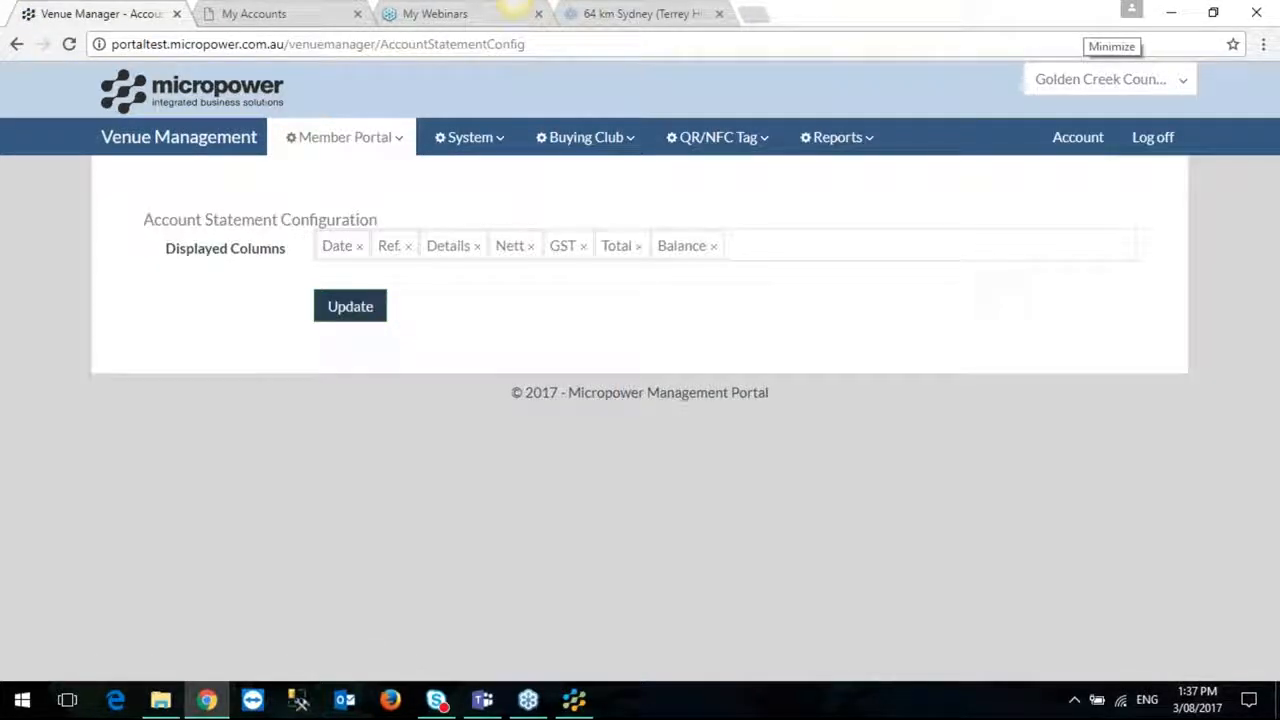
left_click_drag(425, 258, 495, 263)
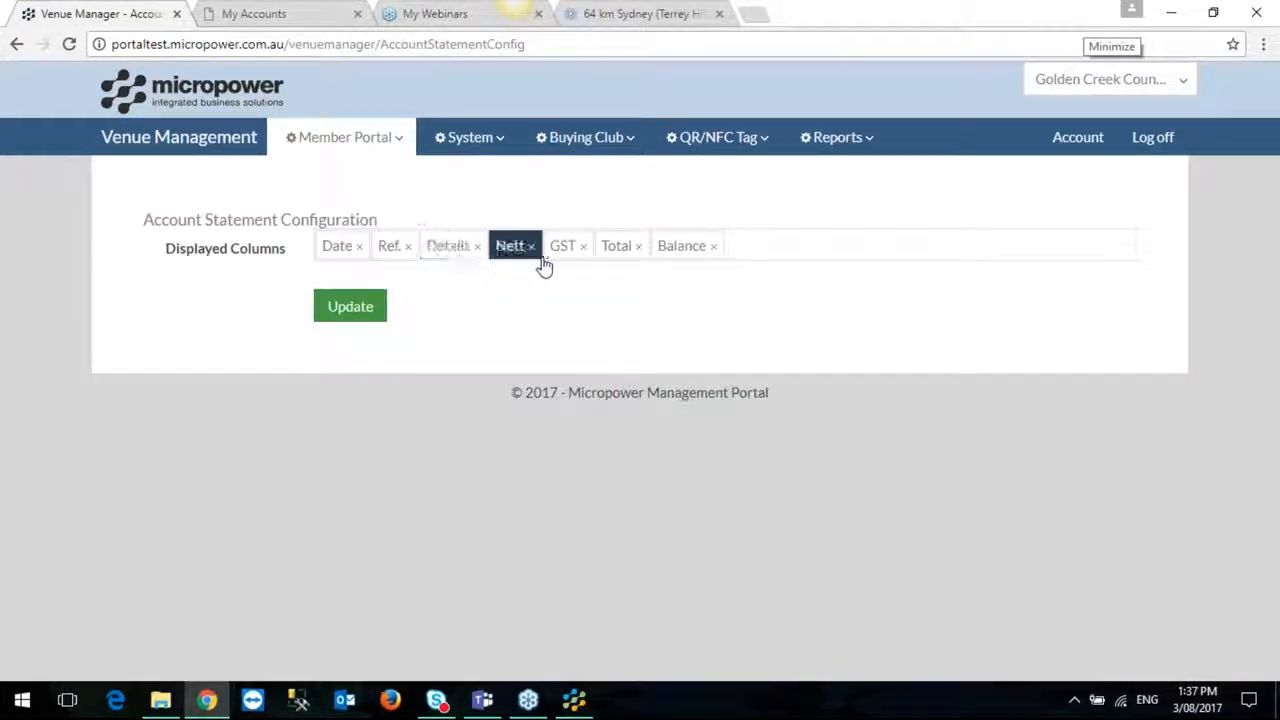
left_click(255, 14)
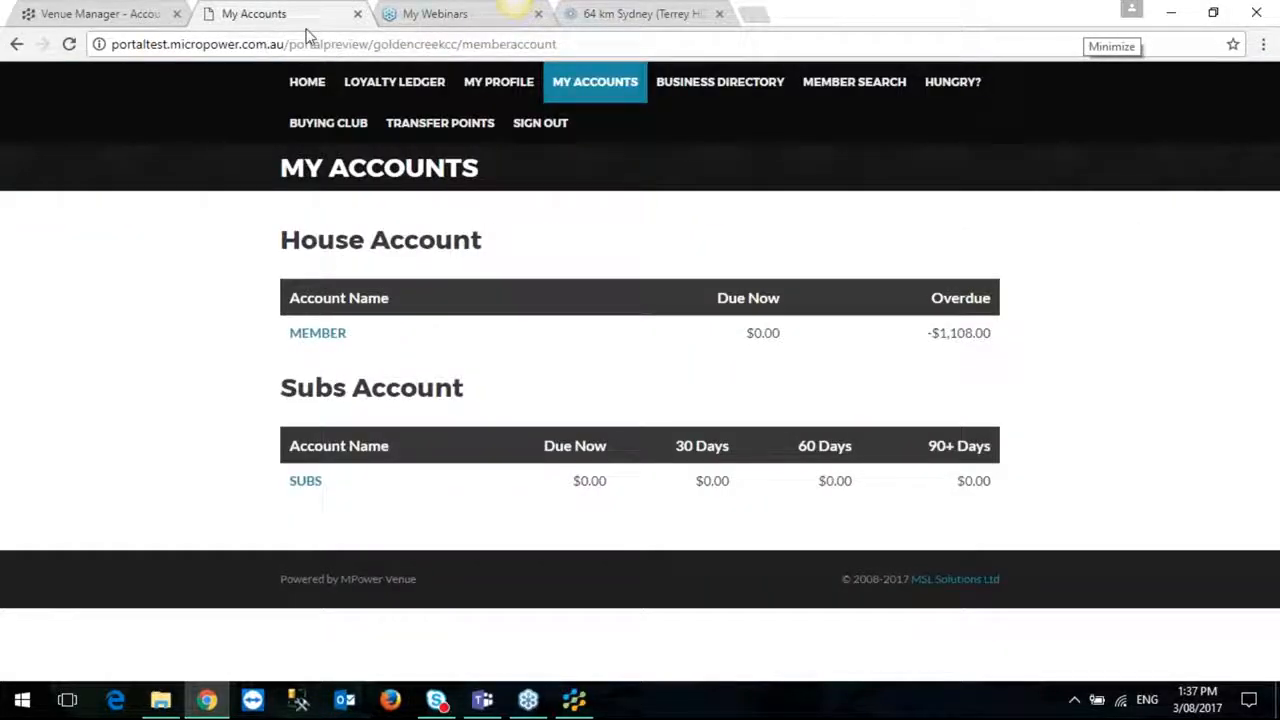
left_click(320, 336)
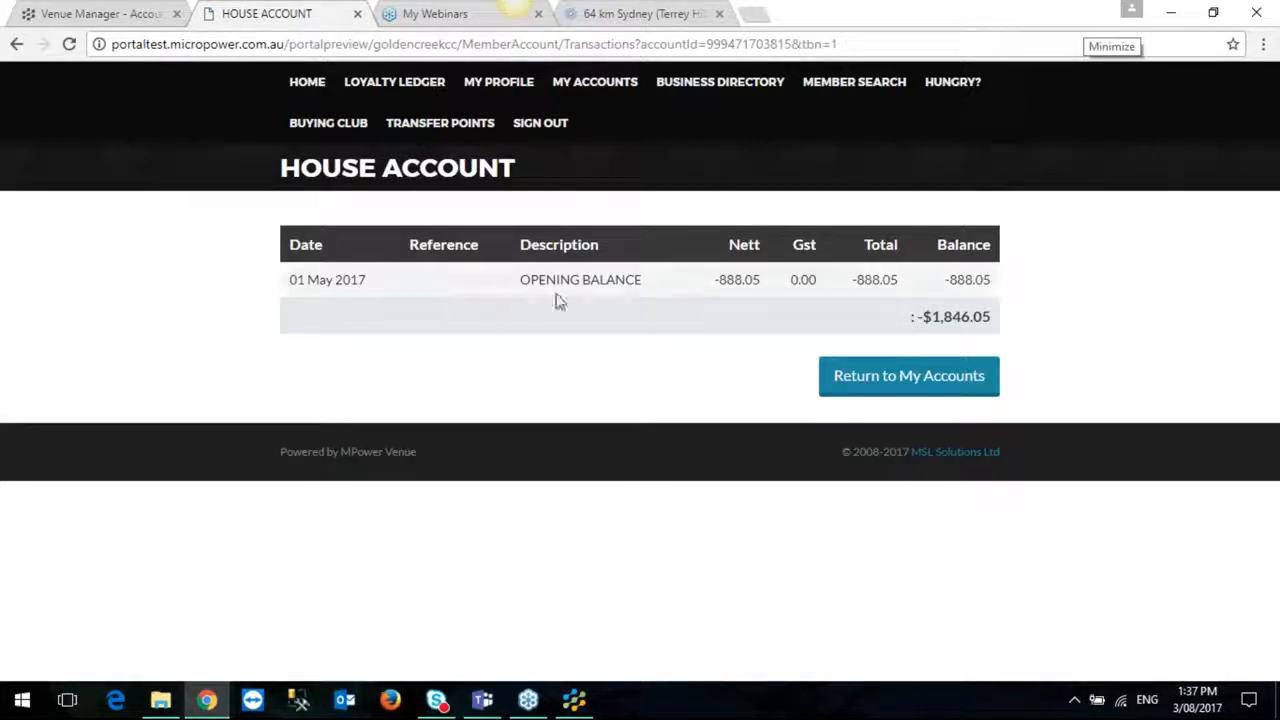
left_click(913, 385)
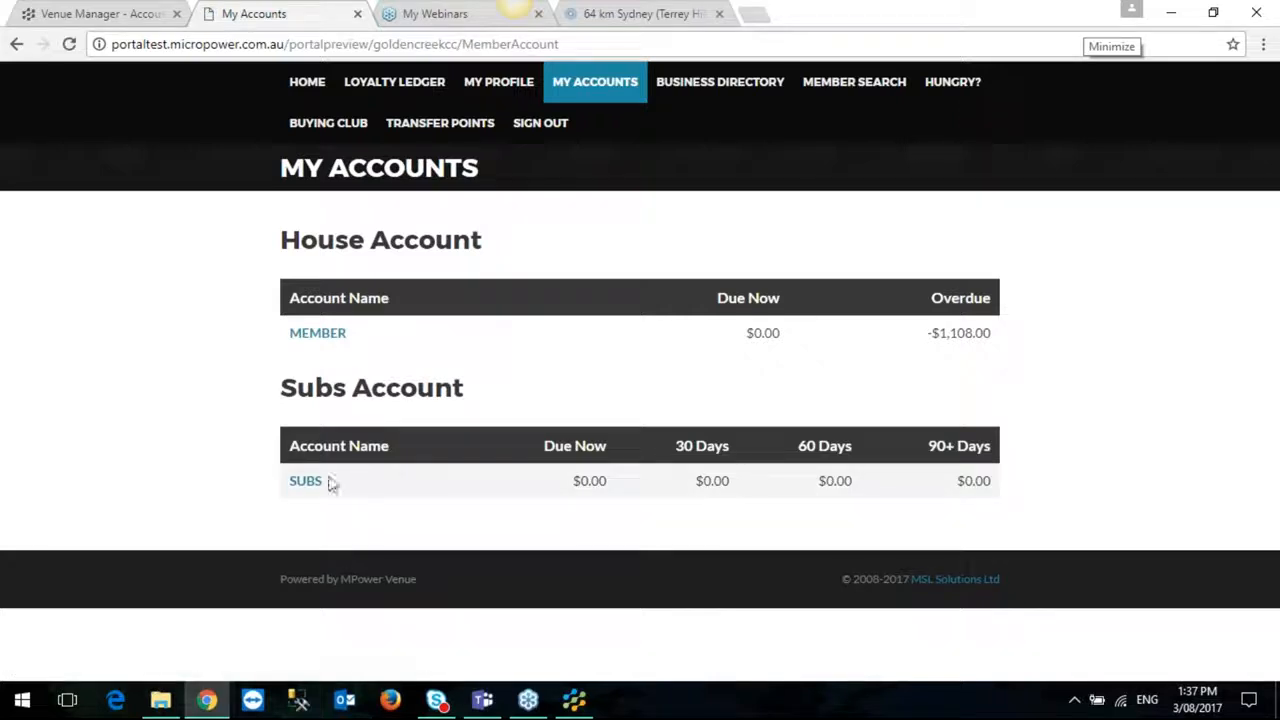
left_click(305, 484)
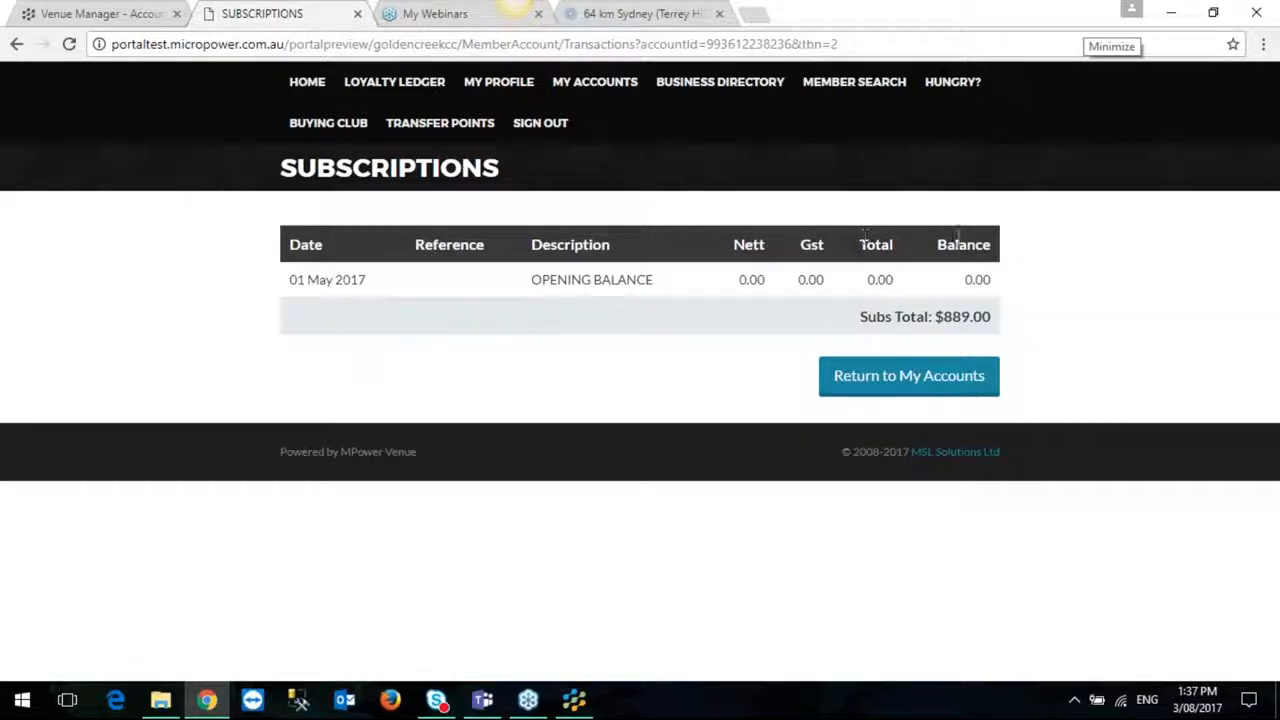
Reload the account statement settings and remove the Balance, Total, GST, Nett, Details and Ref. columns.
left_click(88, 20)
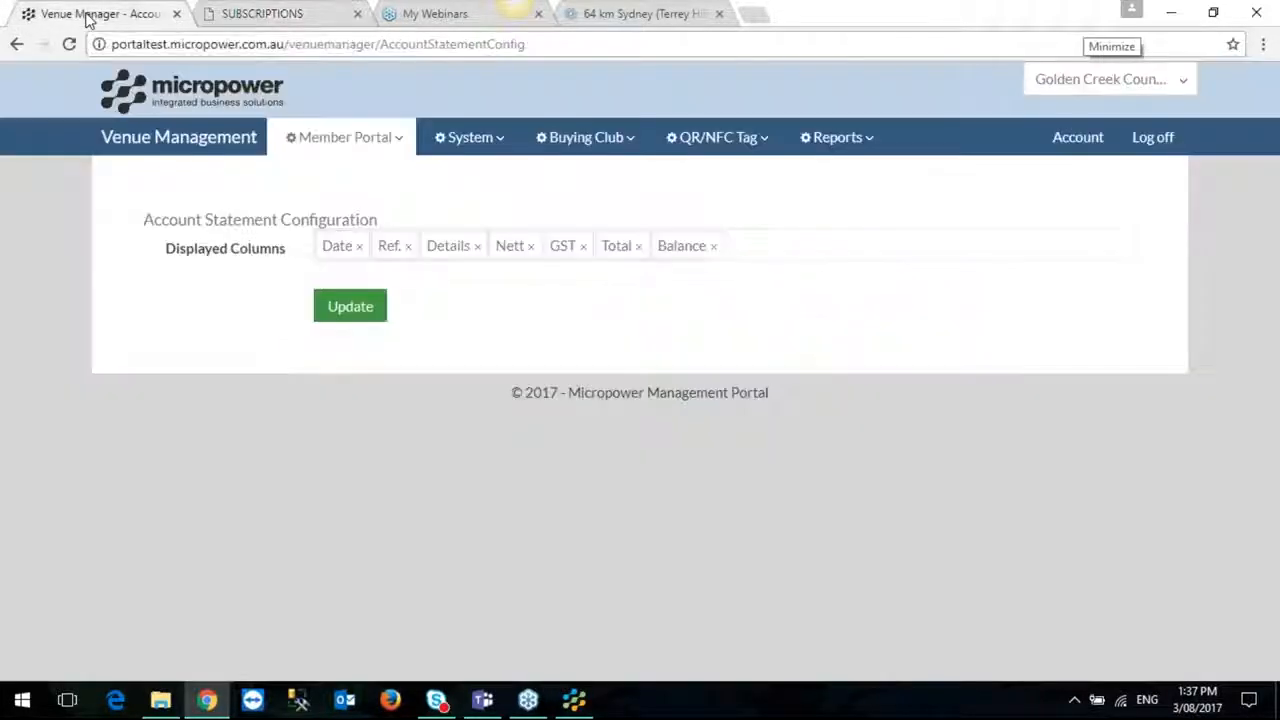
left_click(328, 138)
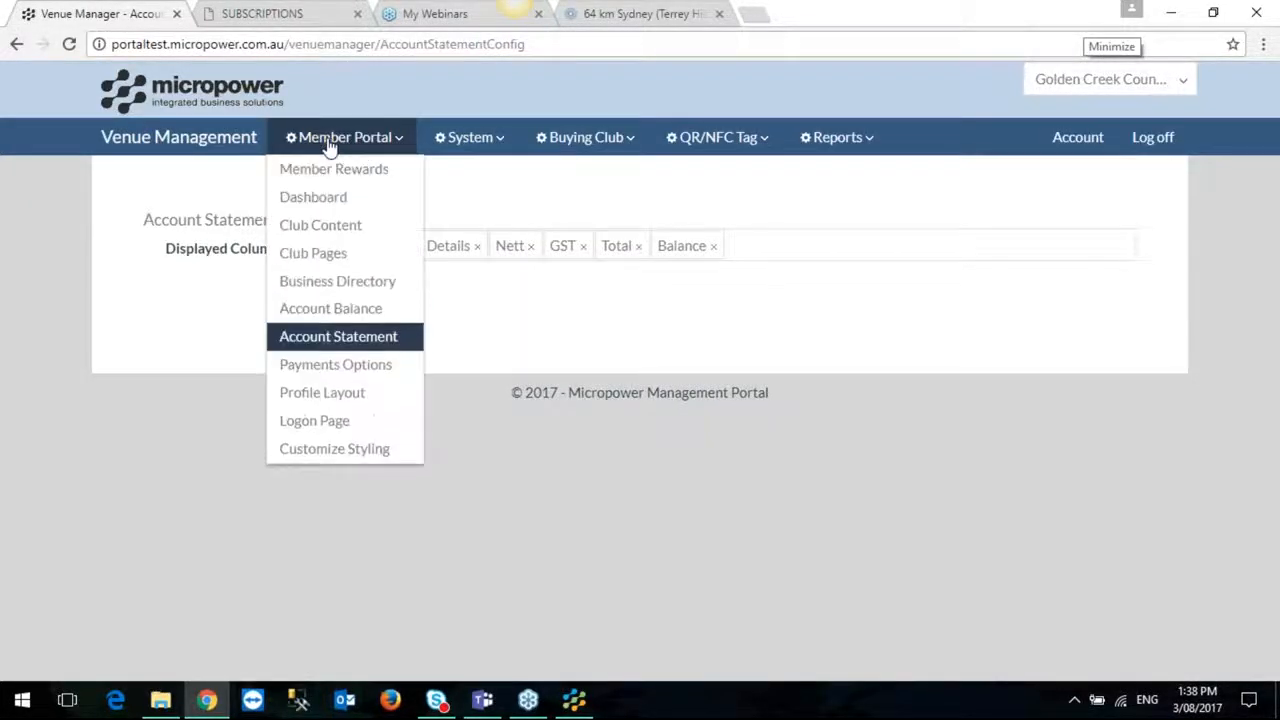
left_click(360, 343)
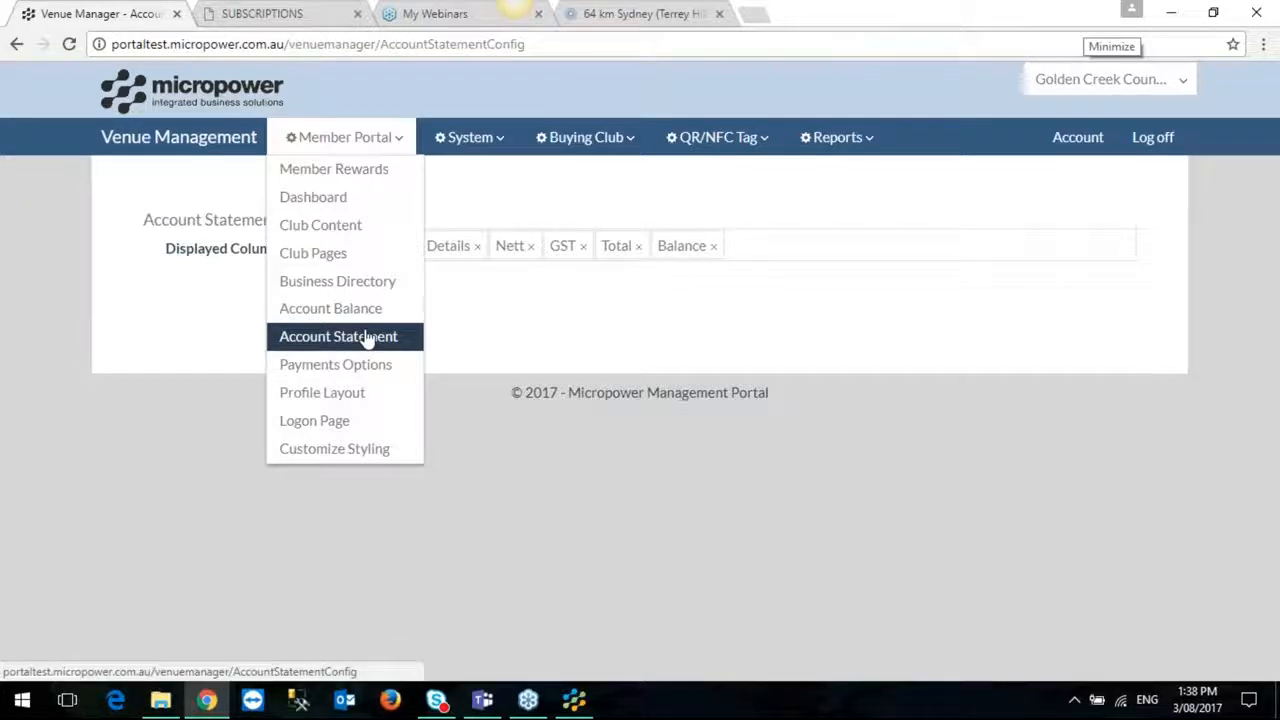
mouse_move(337, 246)
left_mouse_down()
mouse_move(714, 254)
mouse_move(348, 256)
left_mouse_up()
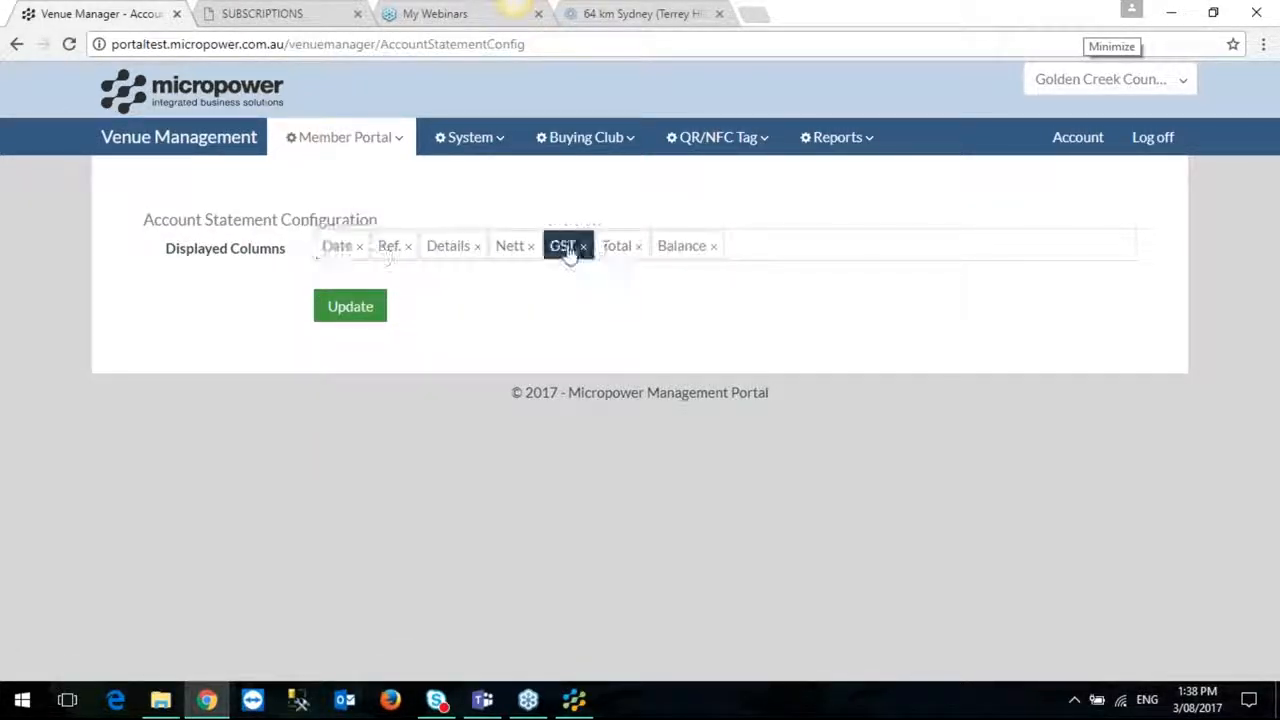
left_click(714, 247)
left_click(638, 246)
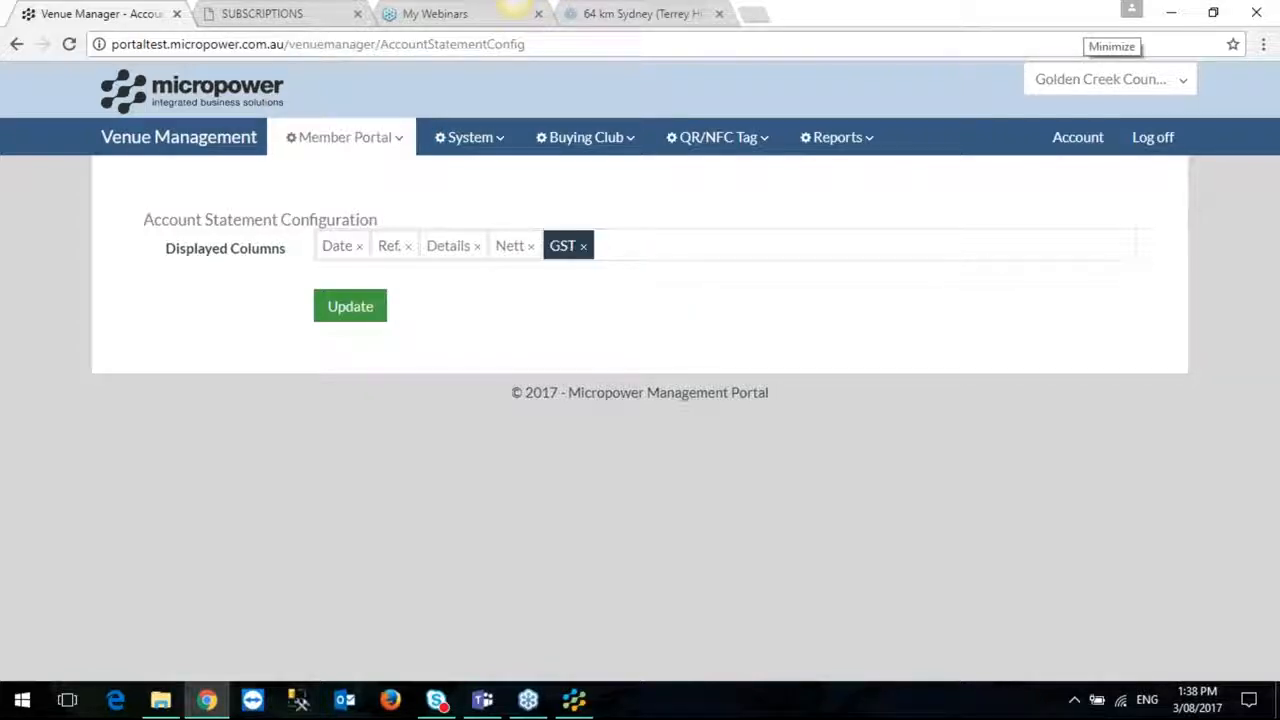
left_click(583, 246)
left_click(530, 246)
left_click(490, 250)
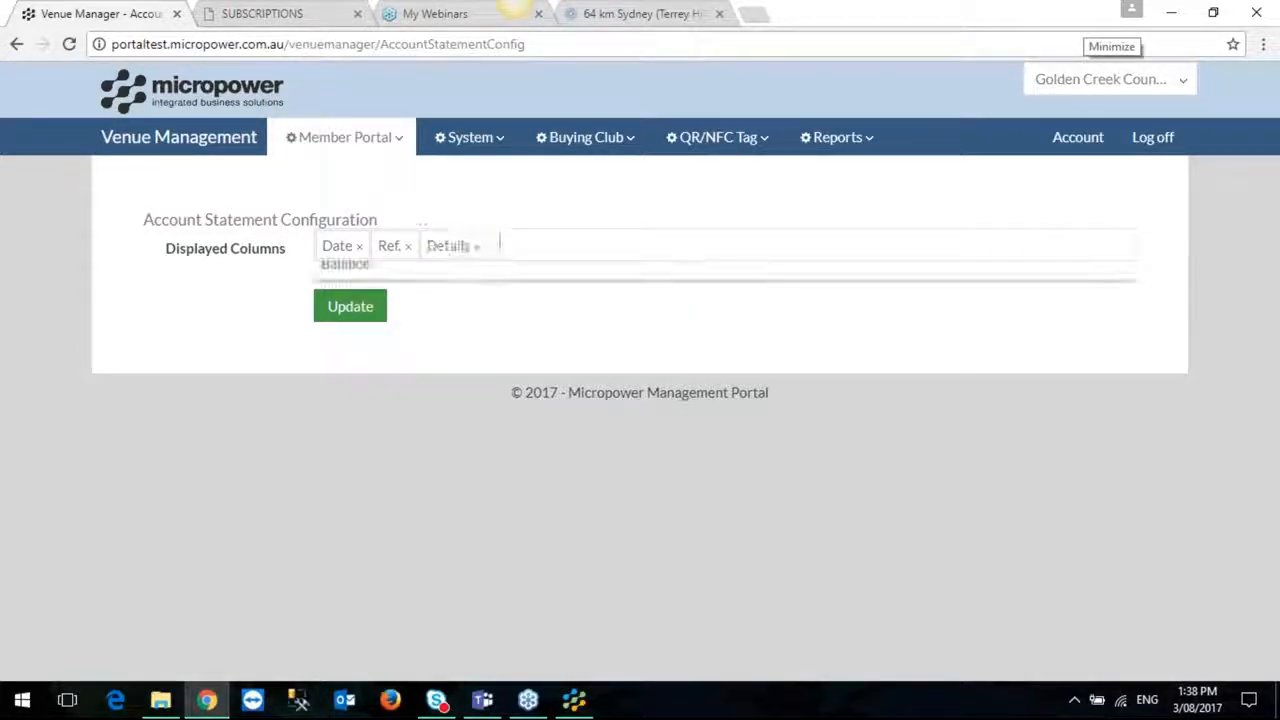
left_click(479, 248)
left_click(410, 248)
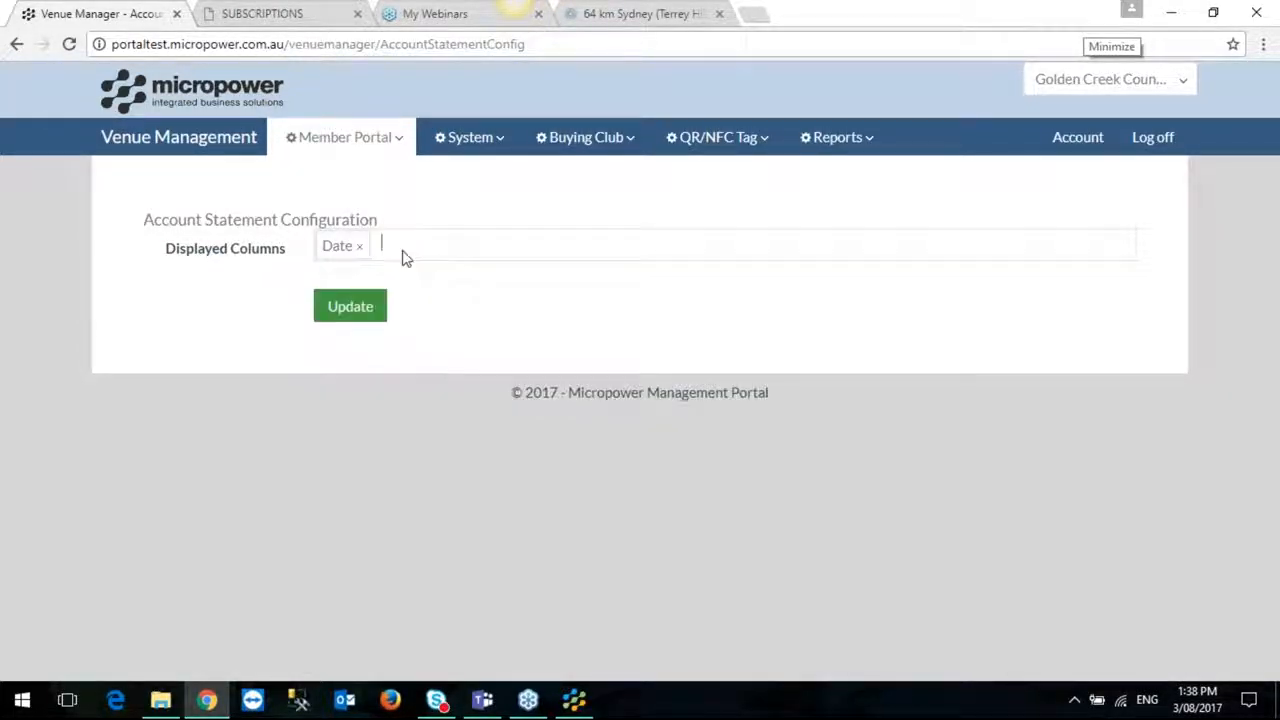
Add back the Details, GST and Total columns beside Date, and save the configuration.
left_click(428, 251)
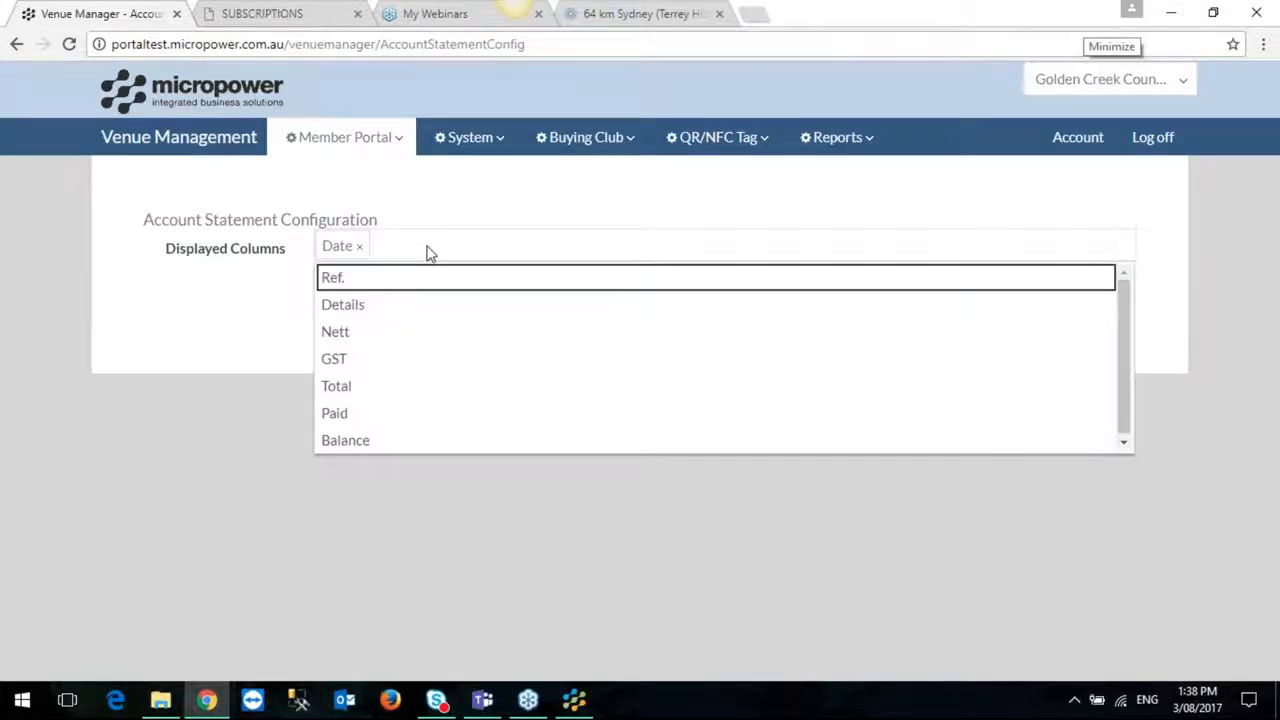
left_click(380, 307)
left_click(510, 251)
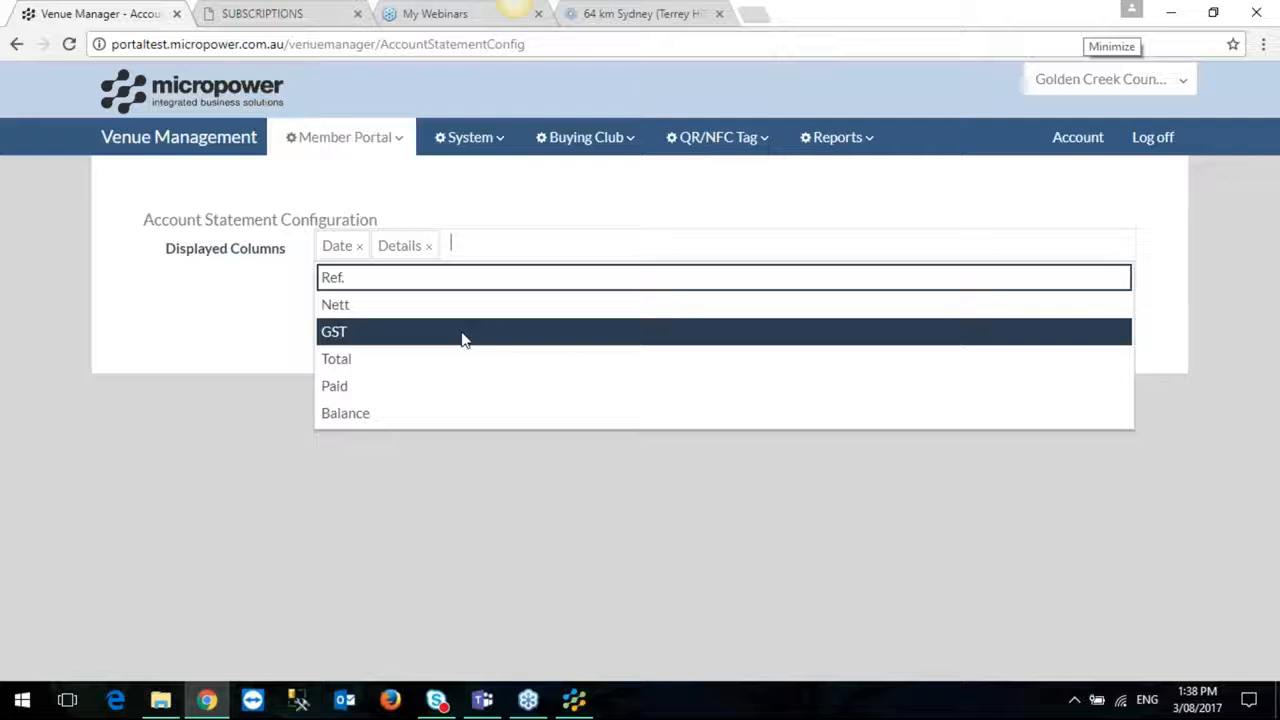
left_click(463, 340)
left_click(550, 255)
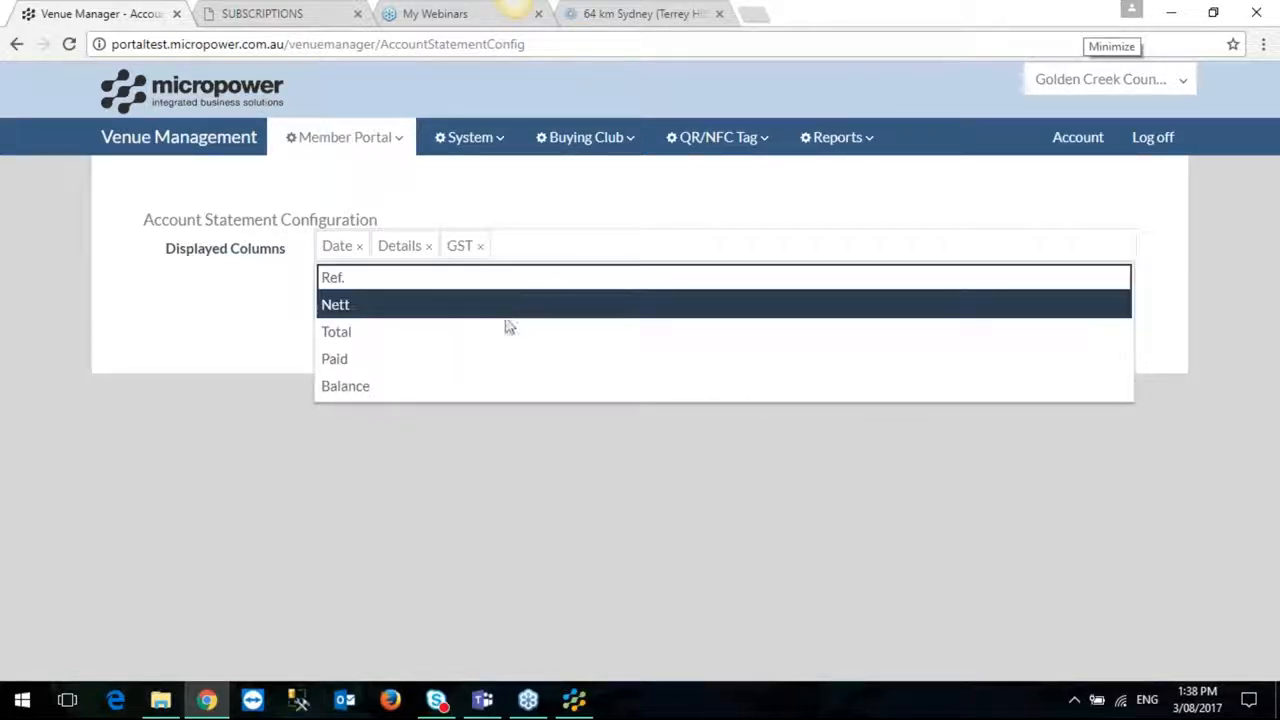
left_click(506, 331)
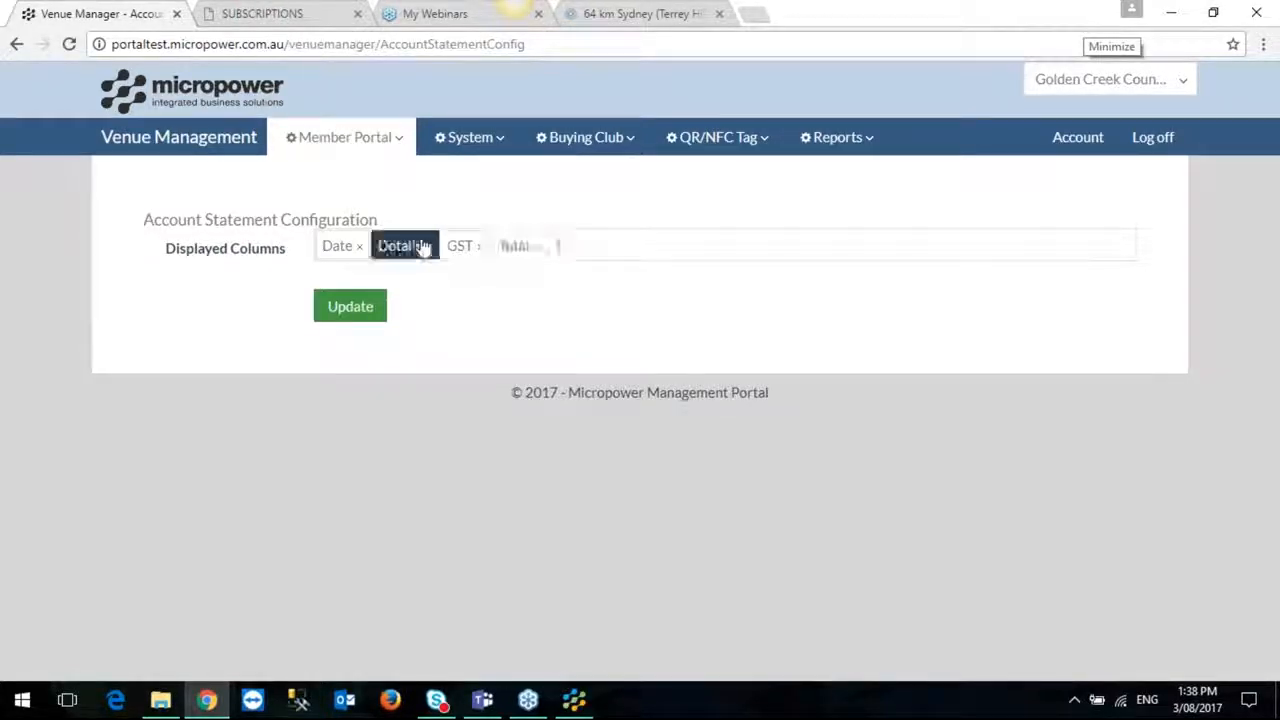
left_click(603, 249)
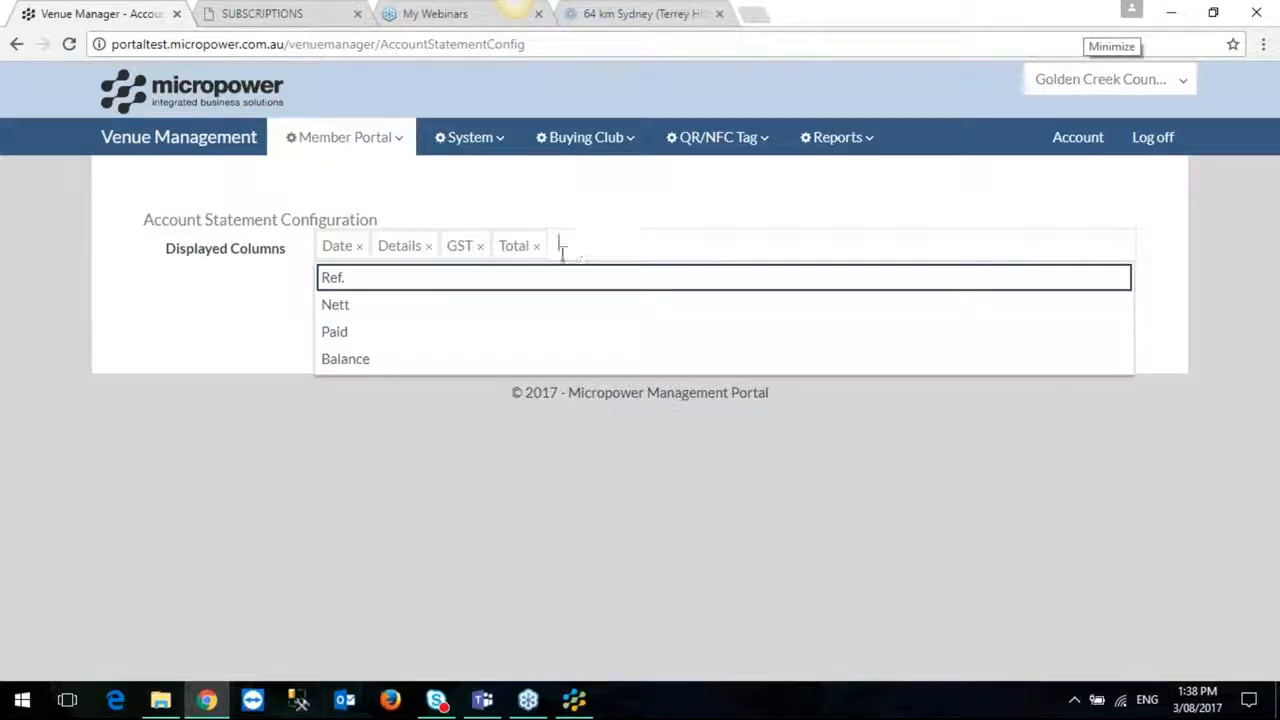
left_click(274, 343)
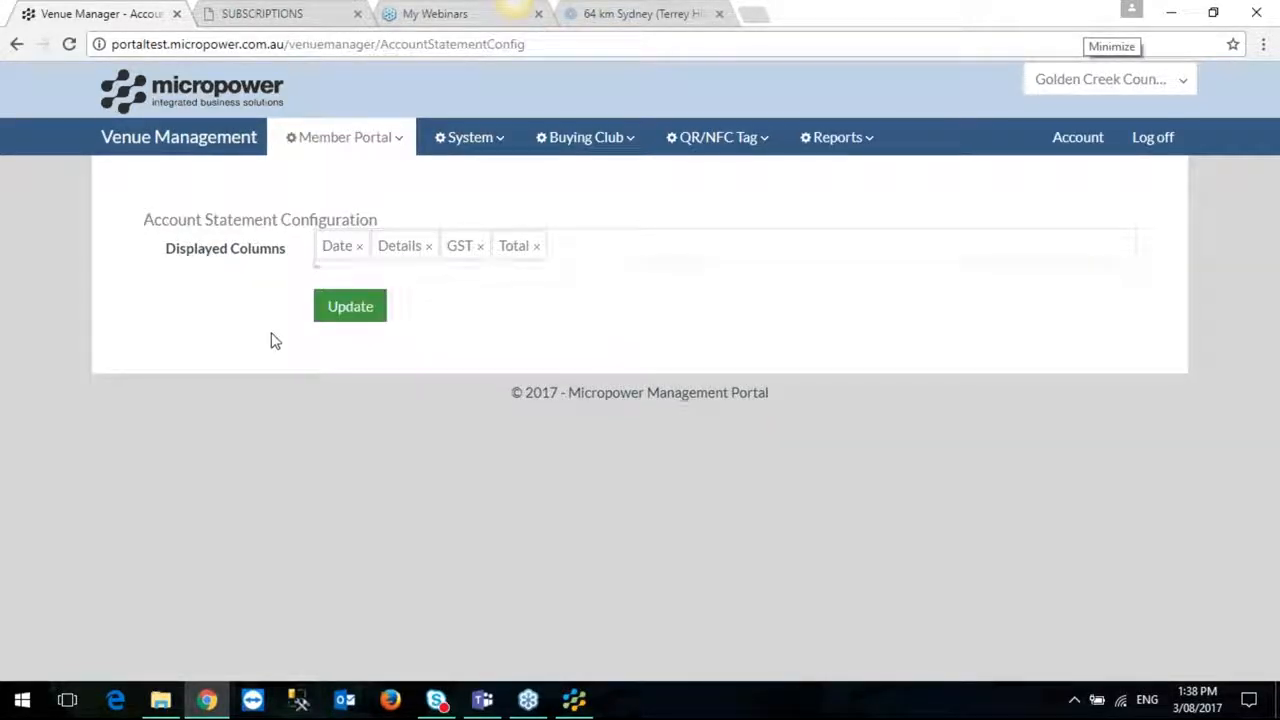
left_click(360, 314)
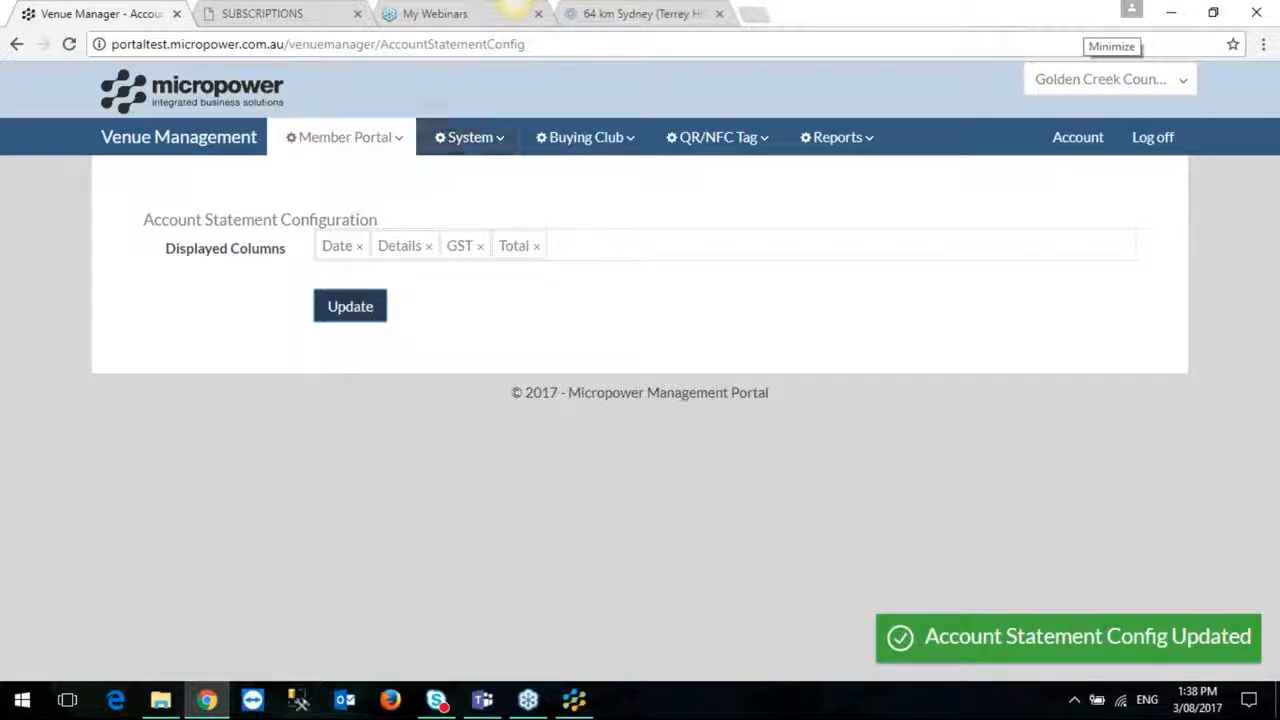
Confirm the house account statement shows only Date, Description, Gst and Total, then return to My Accounts.
left_click(268, 16)
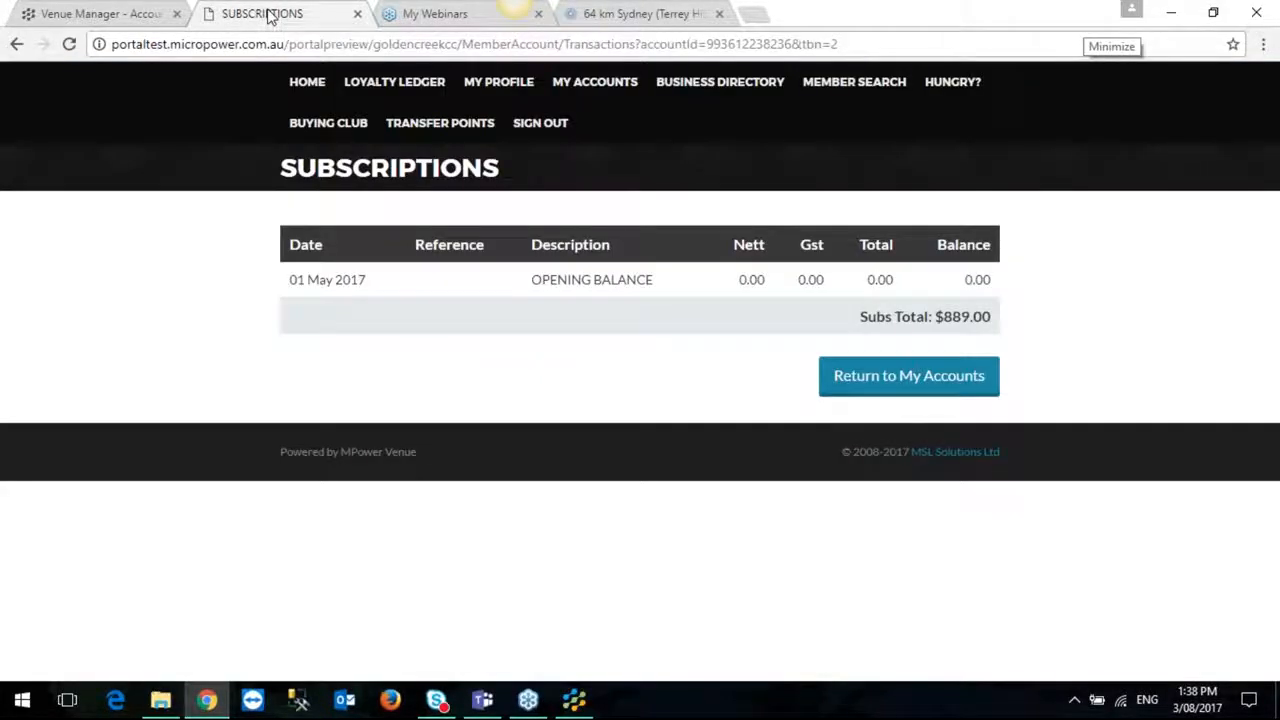
left_click(313, 88)
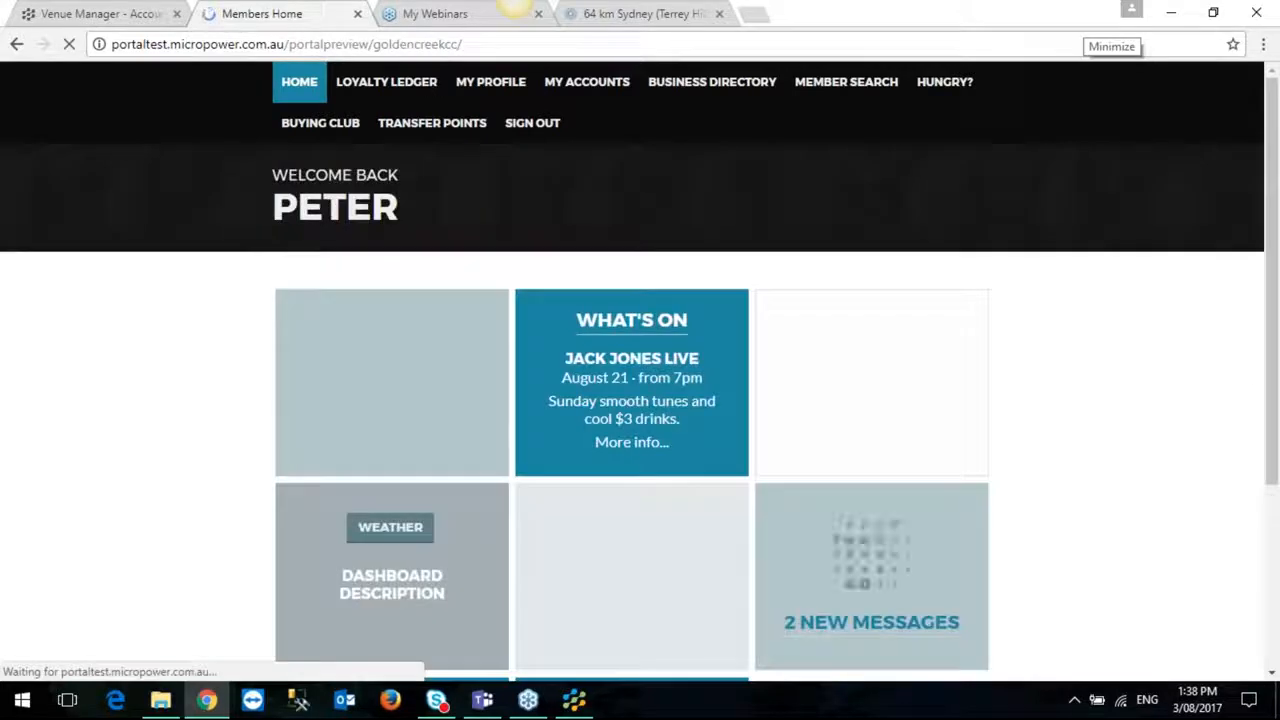
left_click(593, 90)
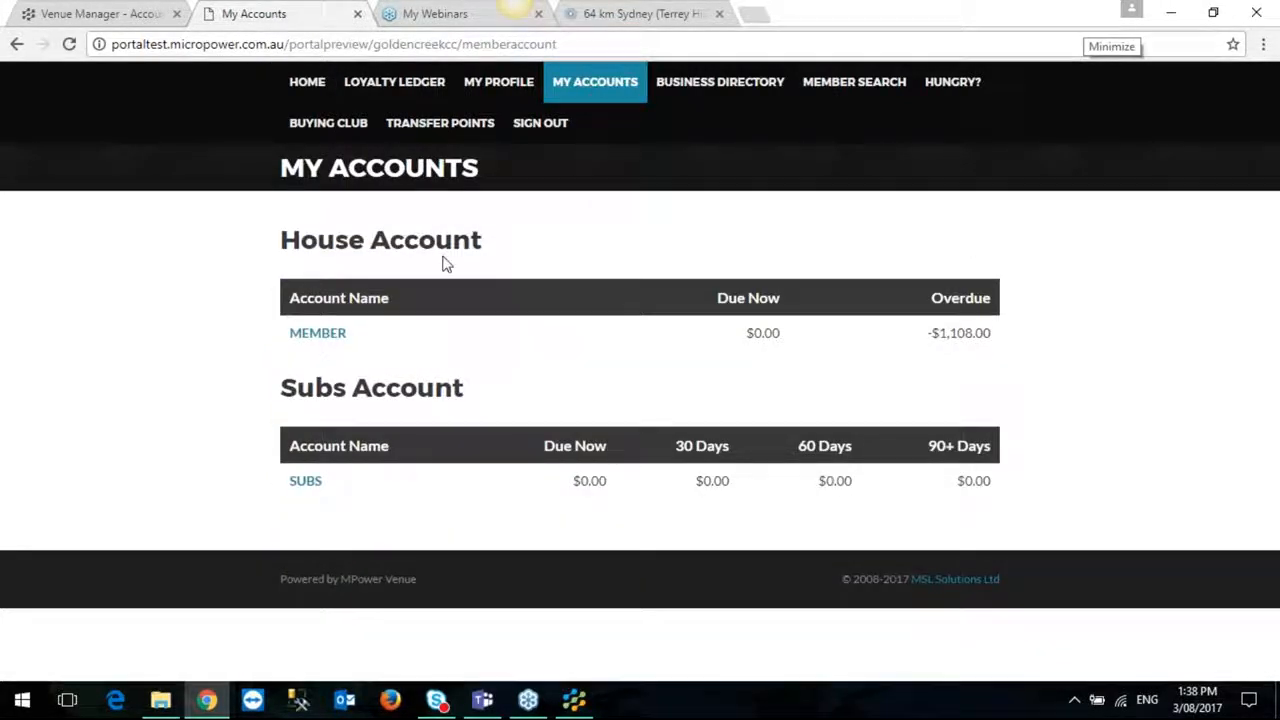
left_click(319, 336)
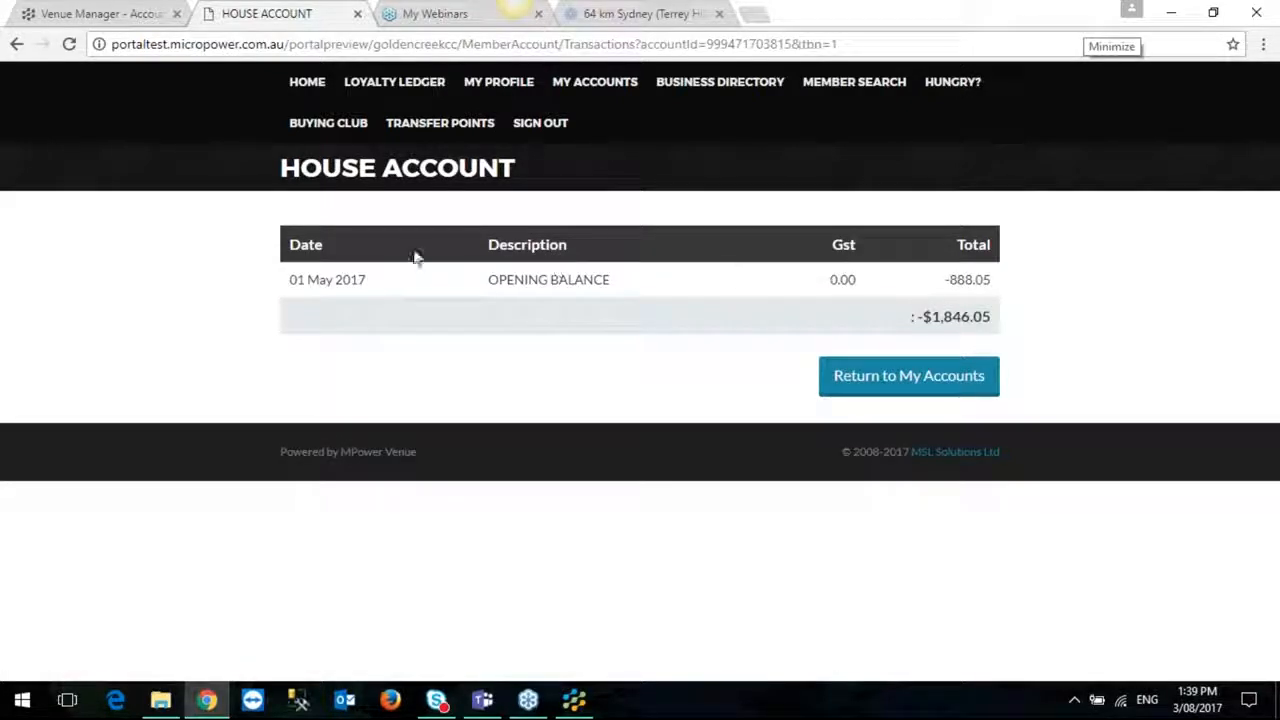
left_click(908, 375)
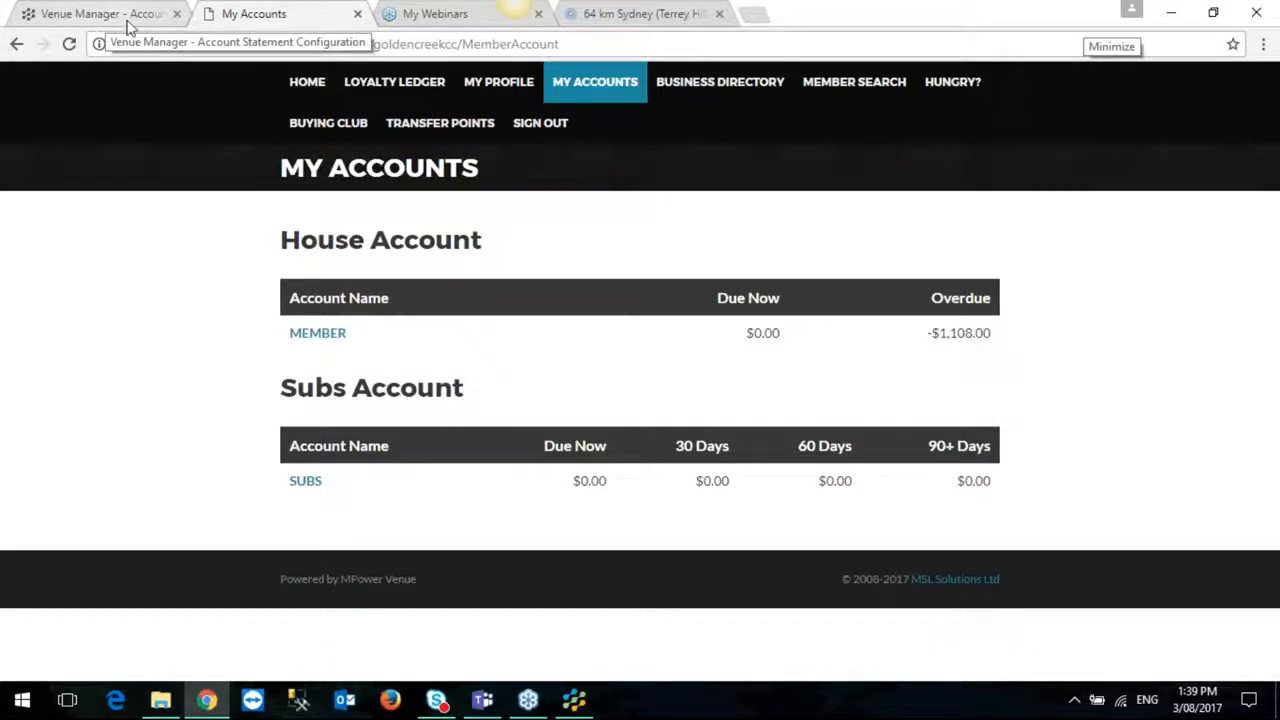
Check that the Business Categories and Business Listings pages are empty, then return to the portal's My Accounts page.
left_click(85, 10)
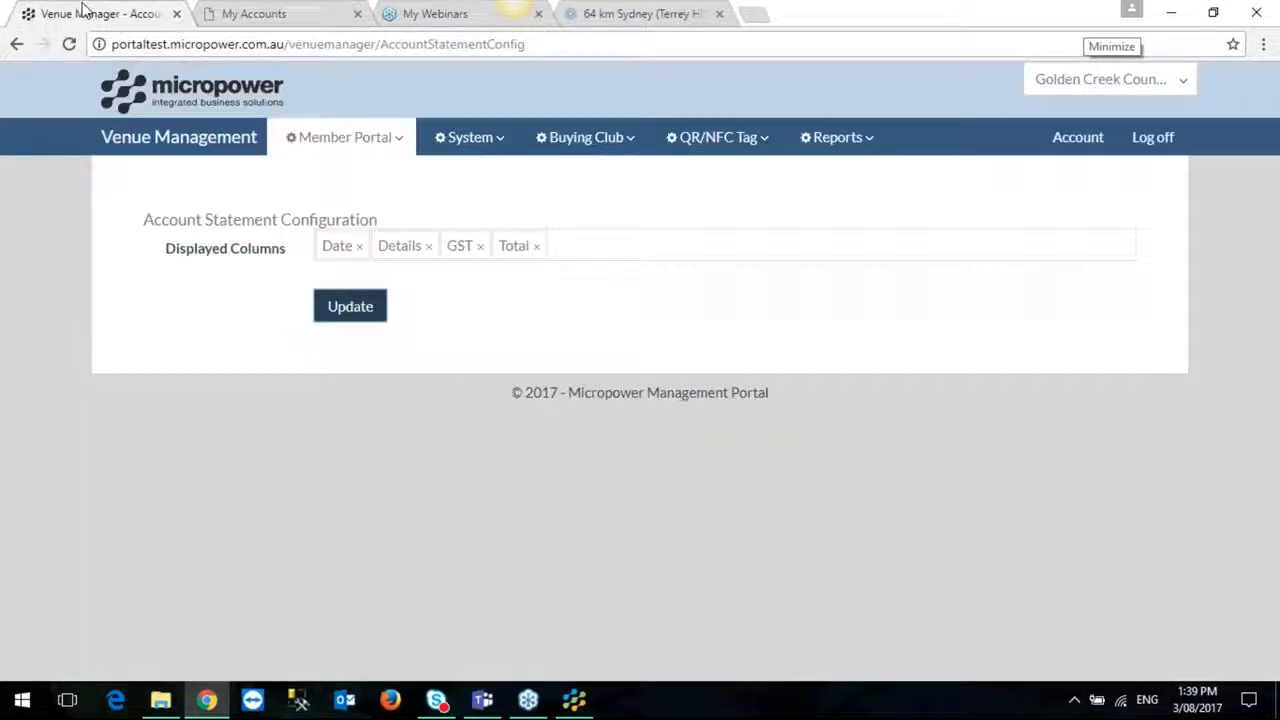
left_click(383, 143)
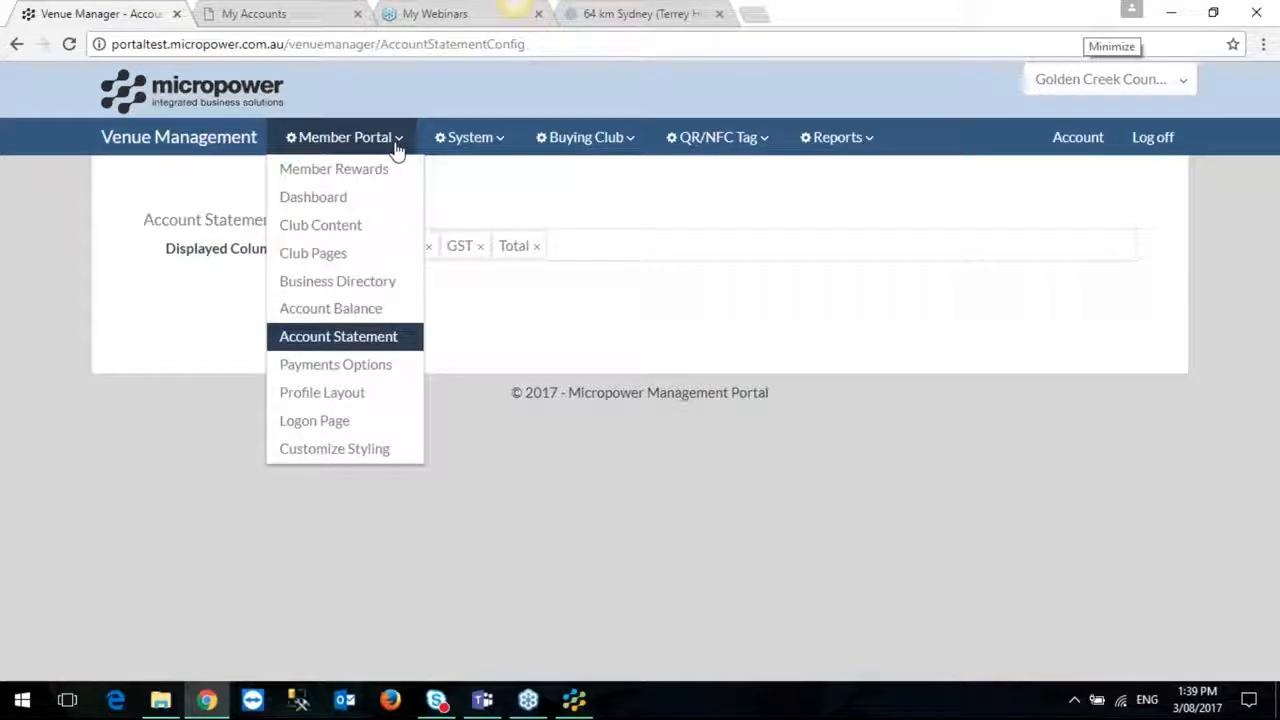
left_click(370, 286)
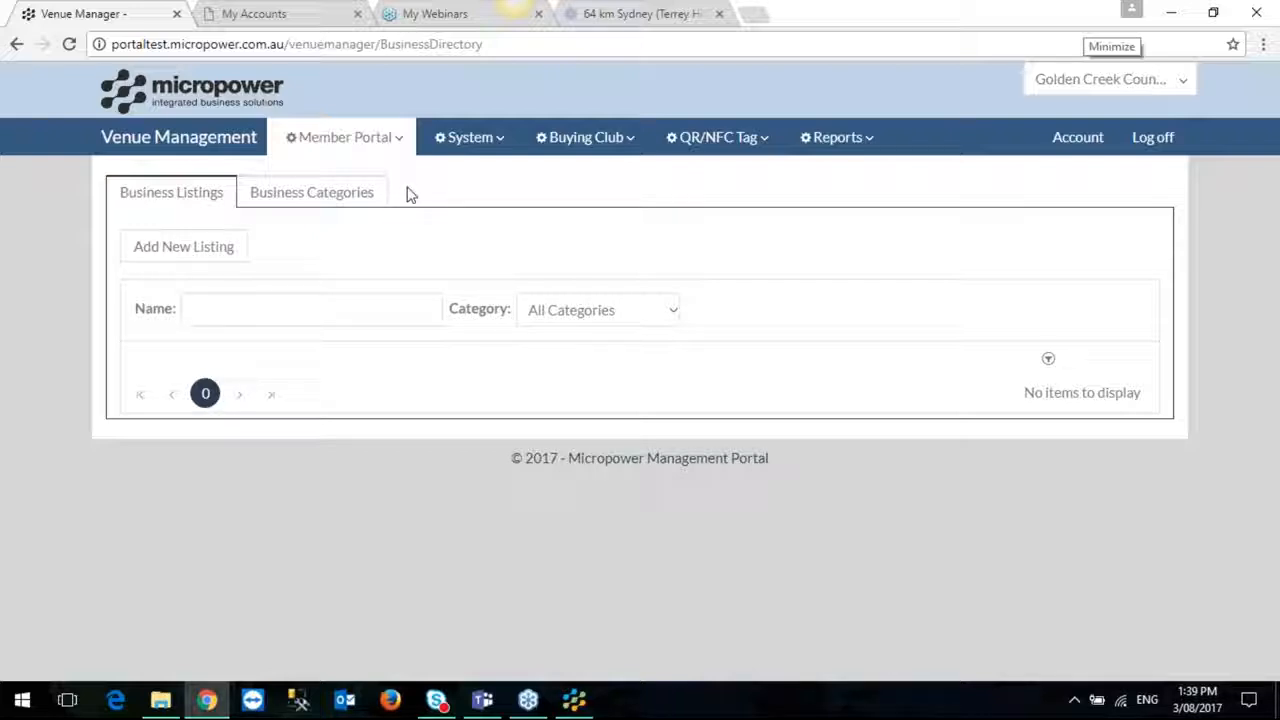
left_click(335, 196)
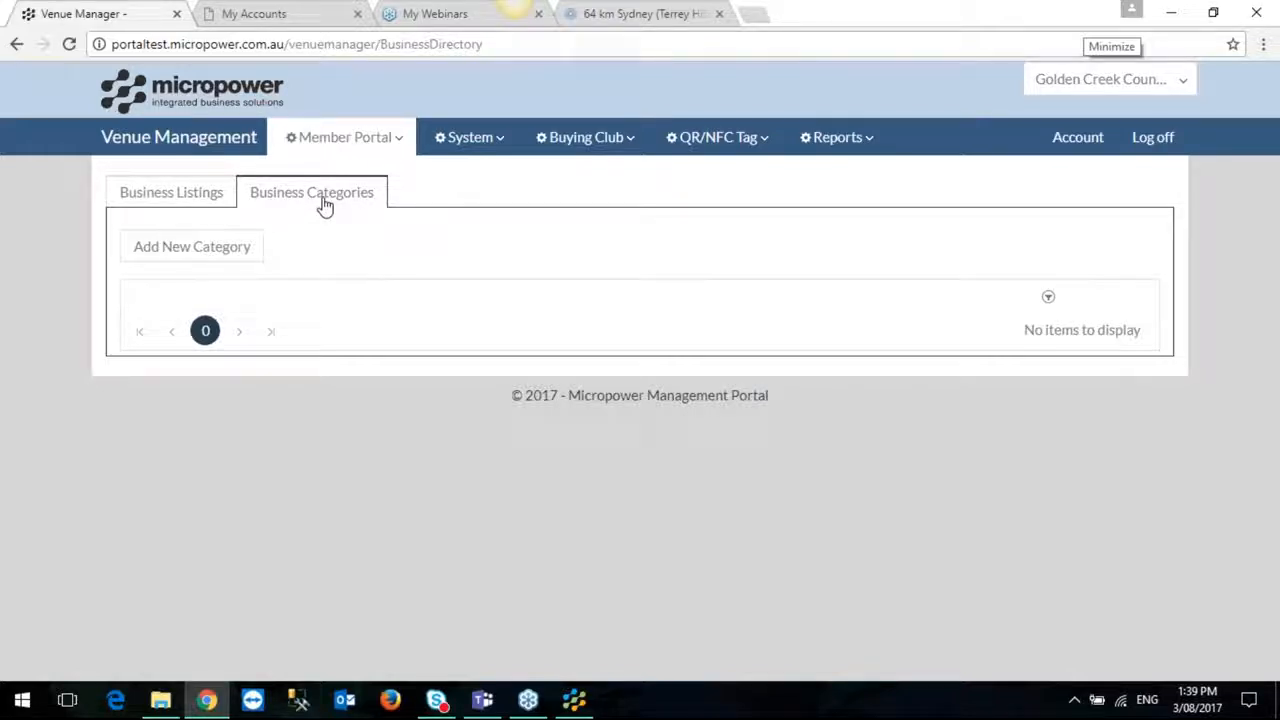
left_click(200, 196)
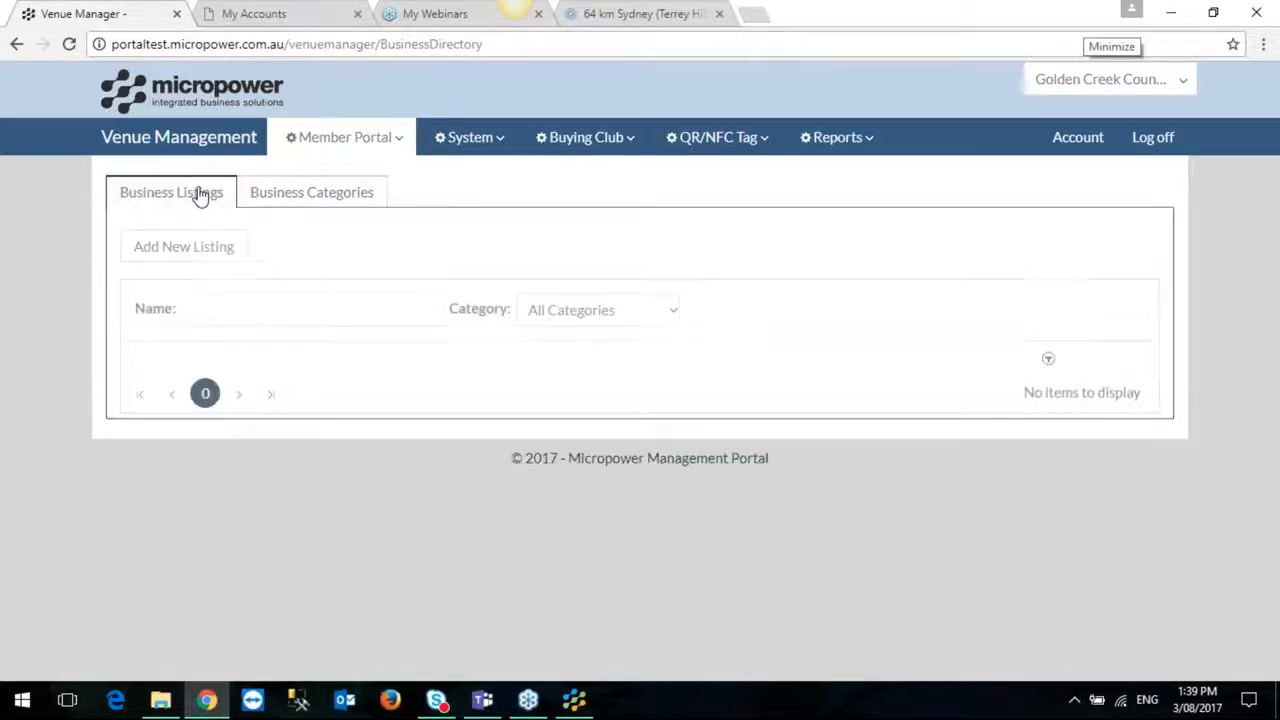
left_click(268, 18)
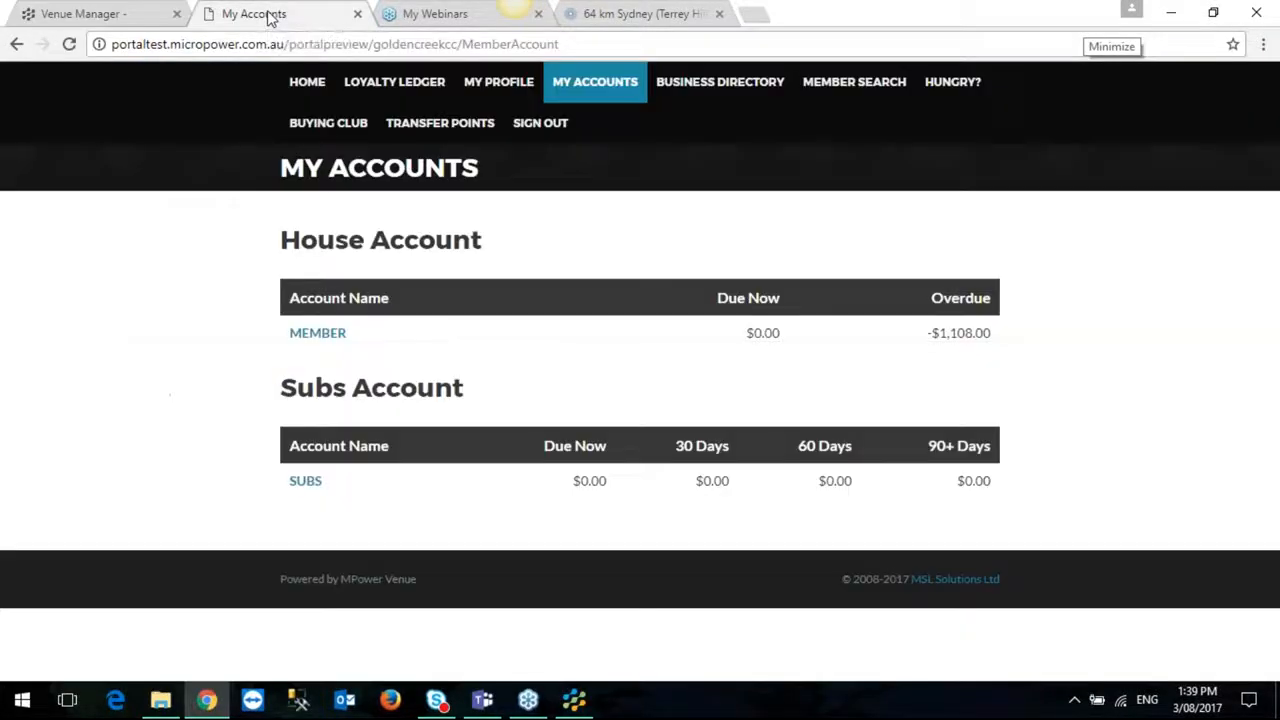
Start a new listing under My Businesses and step through its title, website and description fields.
left_click(741, 92)
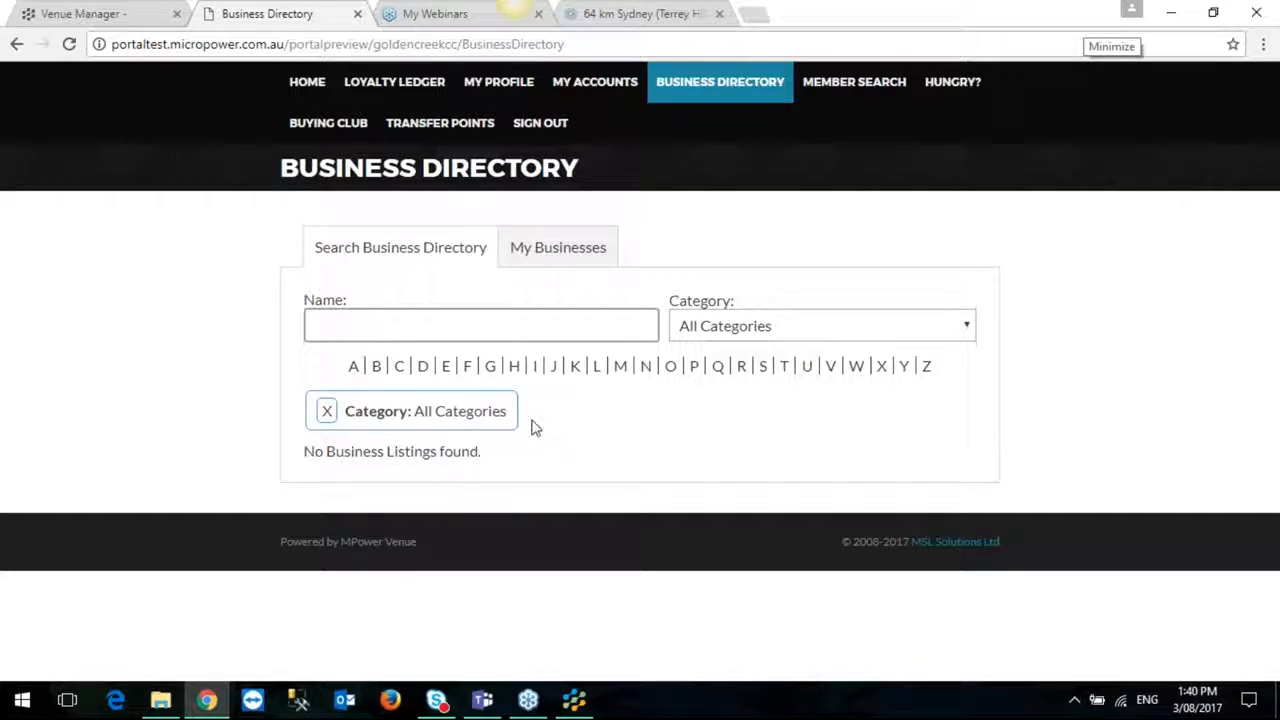
left_click(568, 250)
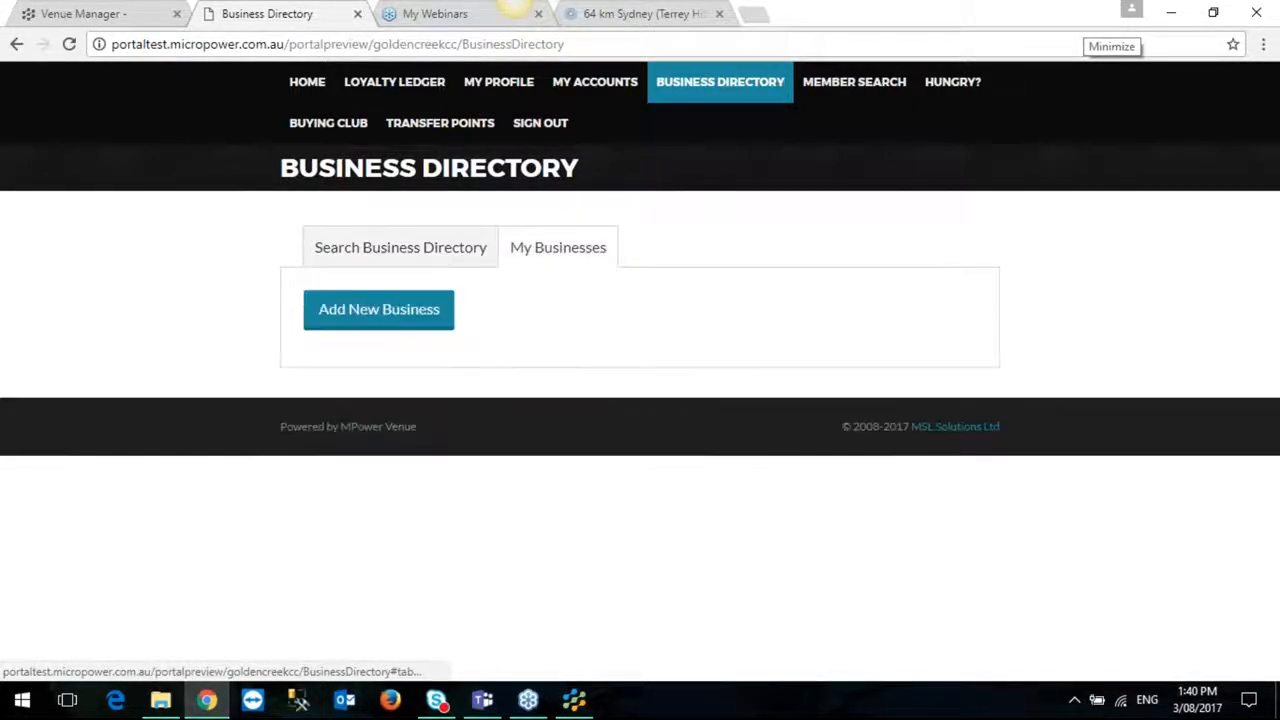
left_click(402, 320)
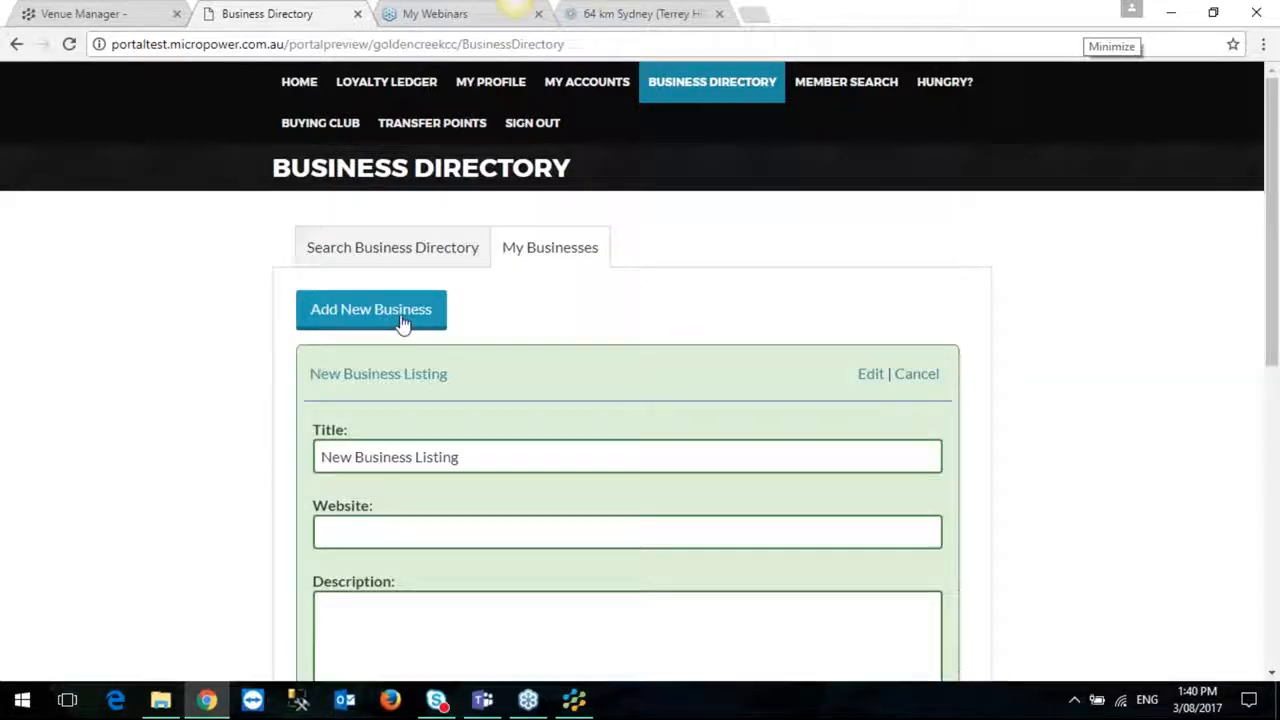
scroll(416, 328, "down", 2)
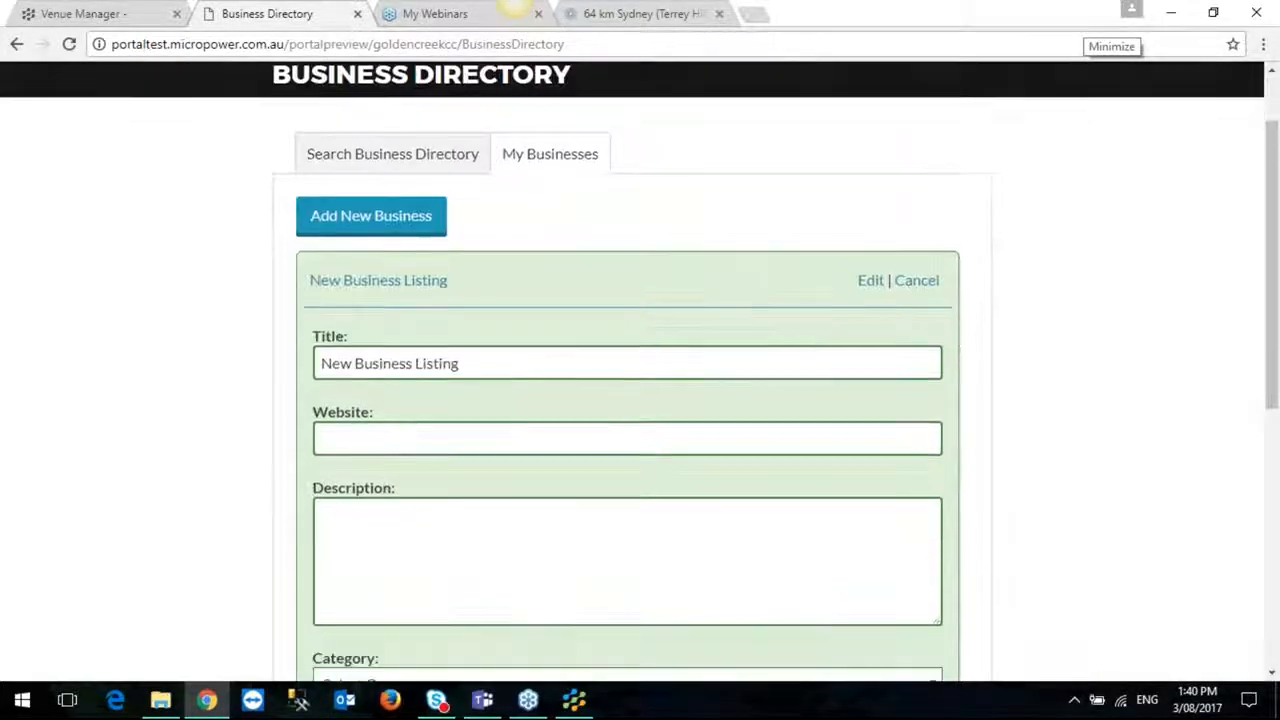
left_click(483, 277)
left_click(479, 344)
left_click(500, 449)
scroll(720, 471, "down", 2)
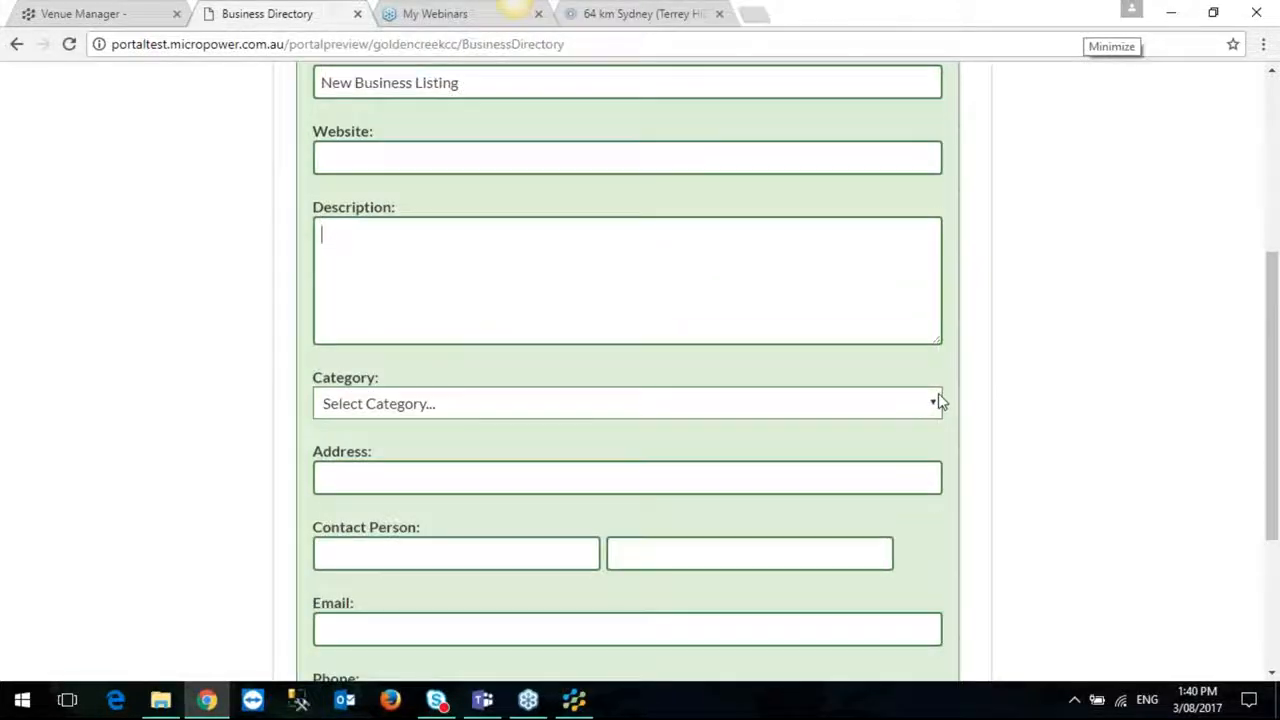
Review the Category options and address field without saving, then return to the members home page.
left_click(932, 405)
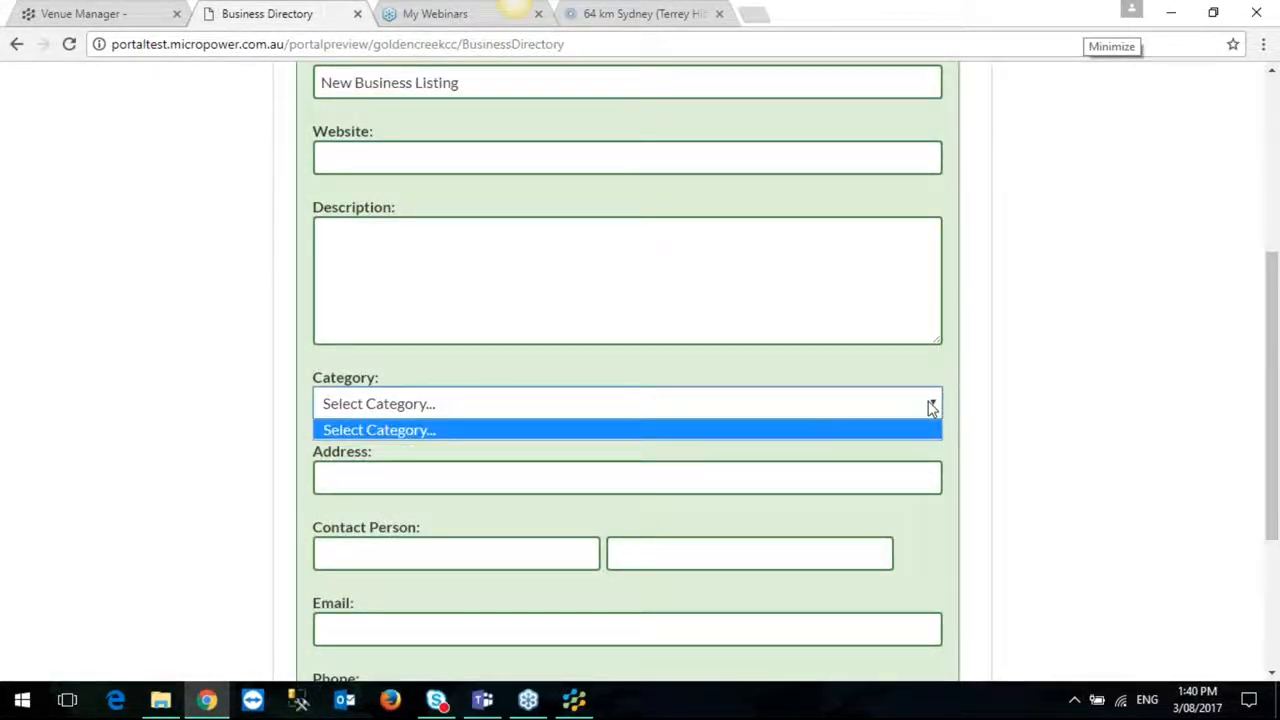
left_click(932, 405)
left_click(449, 482)
scroll(483, 523, "down", 2)
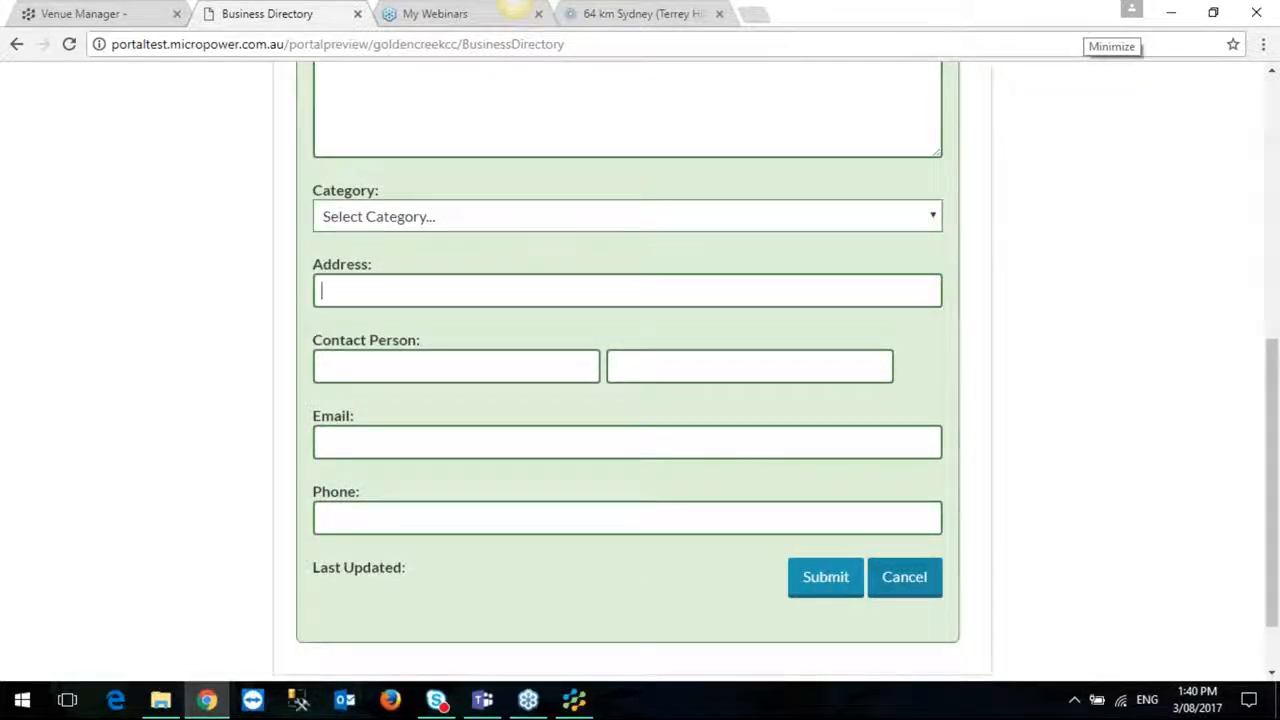
scroll(766, 500, "up", 5)
scroll(766, 502, "up", 1)
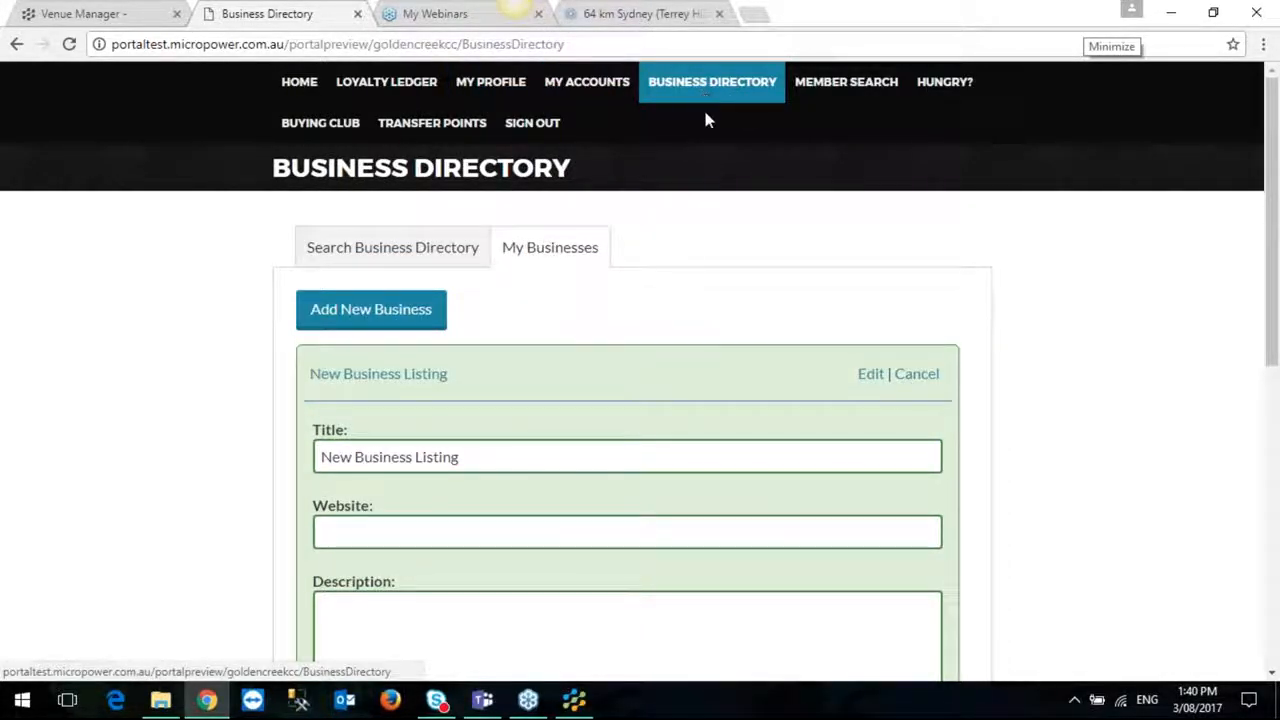
left_click(299, 82)
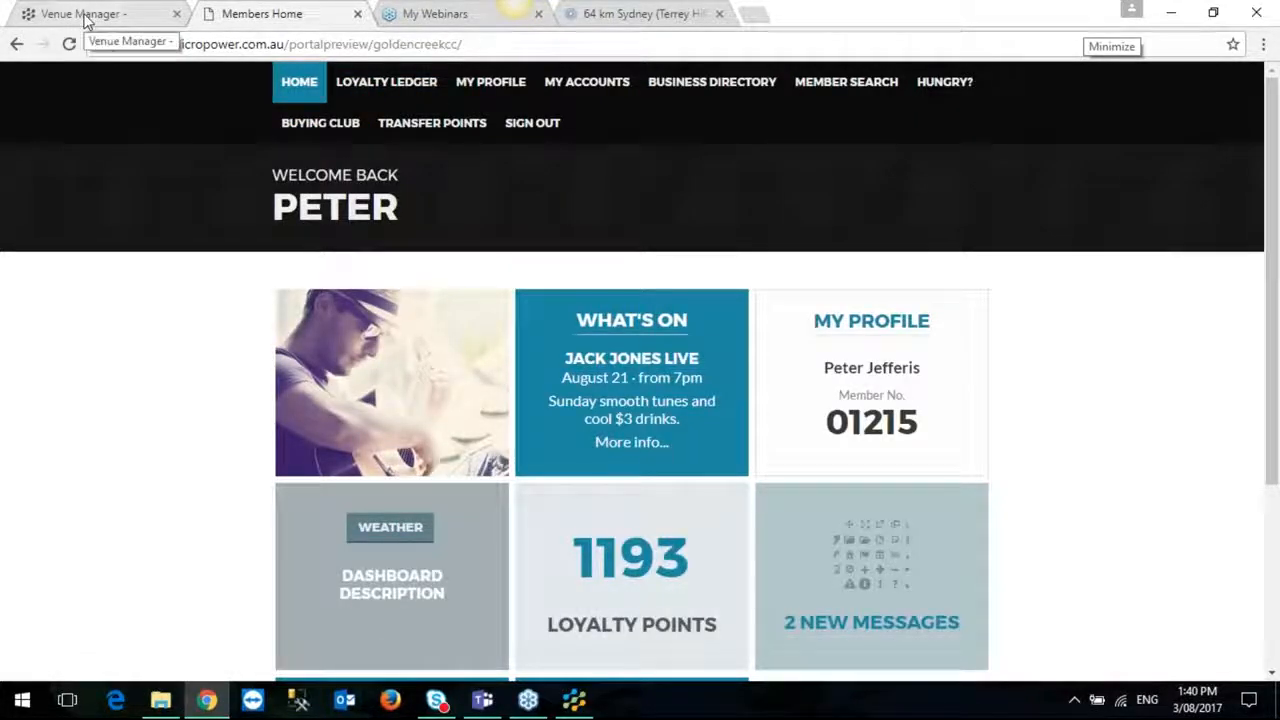
left_click(86, 18)
Open the Member Portal's Custom Styling Resources page and bring up the Members Home preview.
left_click(340, 137)
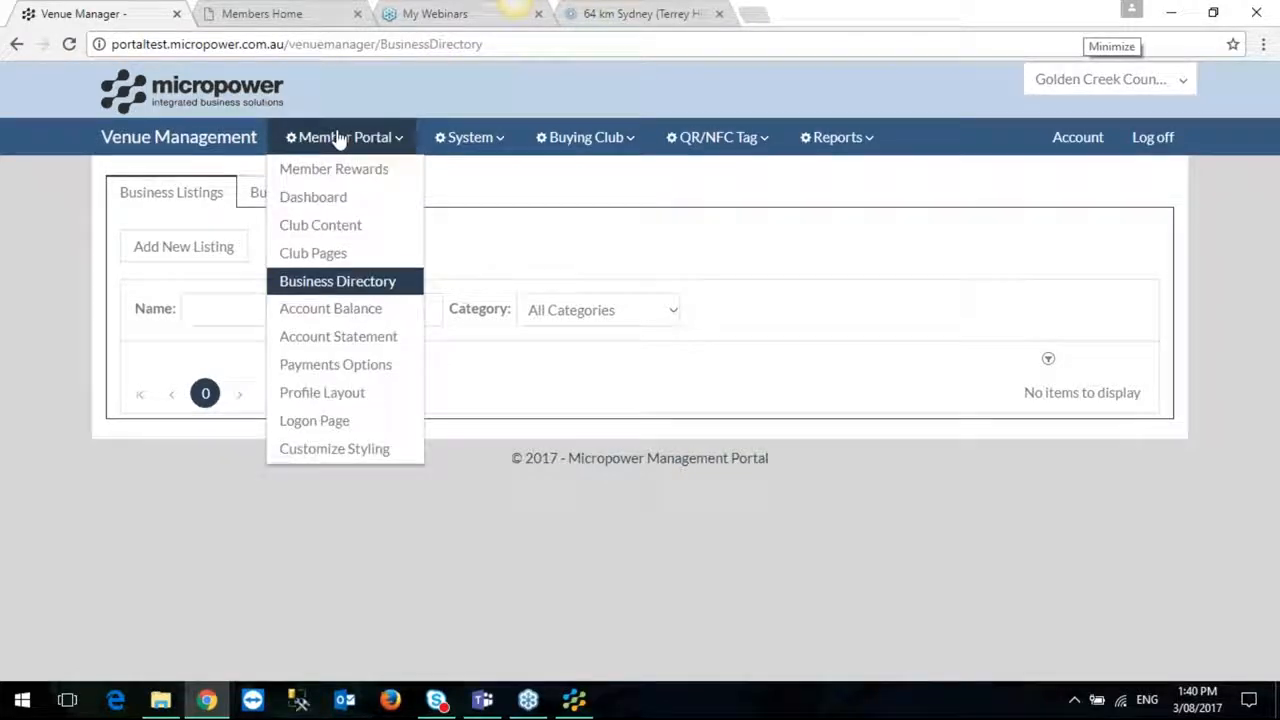
left_click(345, 462)
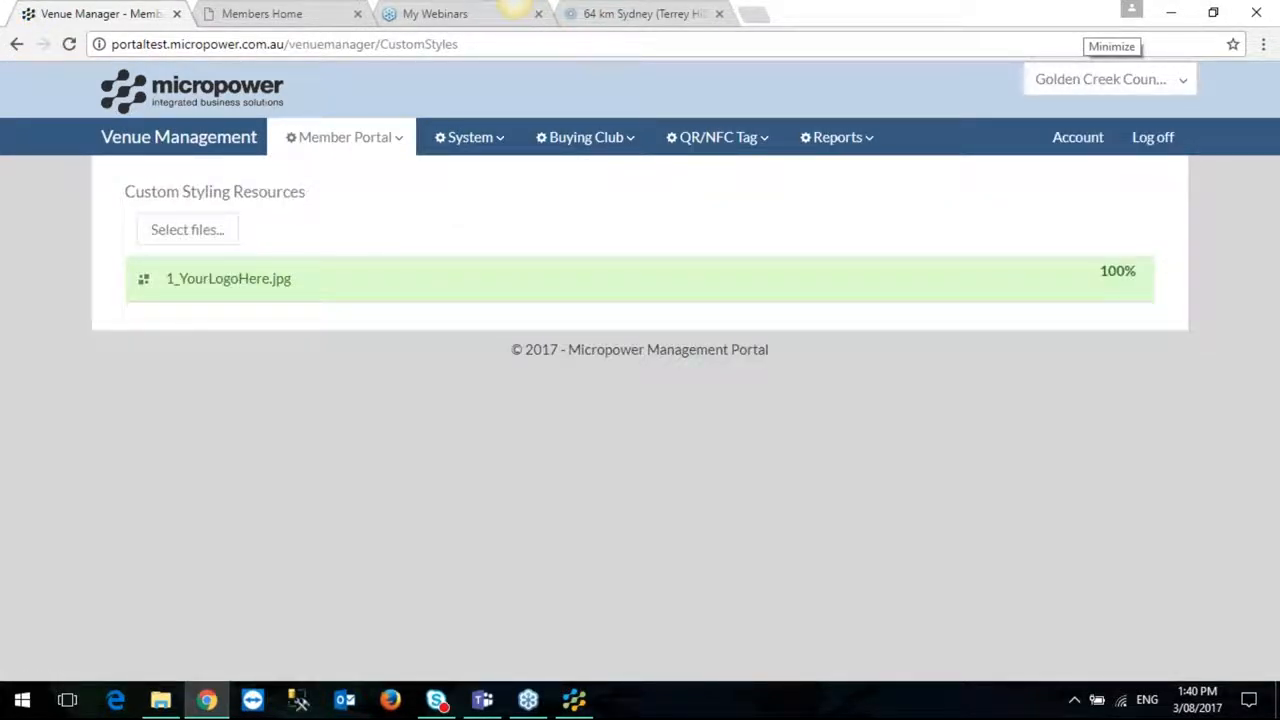
left_click(276, 20)
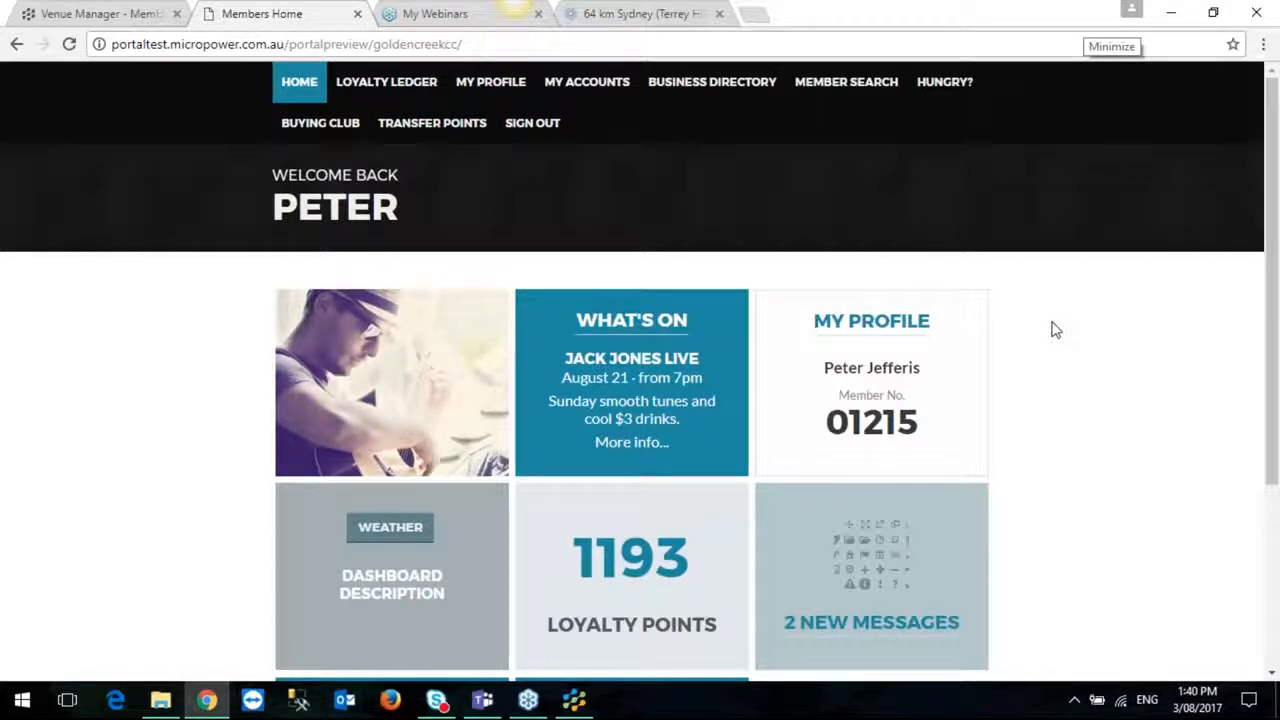
Scroll through the Members Home dashboard, then close the unrelated 64 km Sydney weather tab.
scroll(1055, 330, "down", 3)
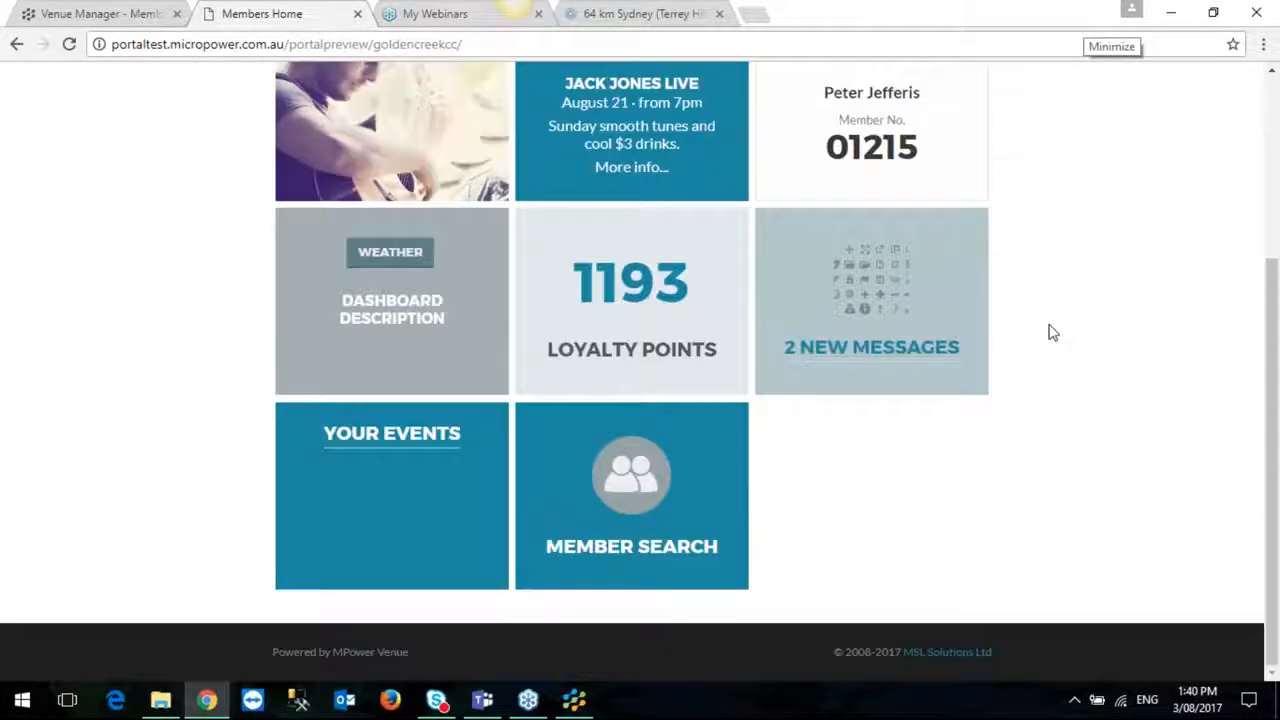
scroll(1052, 332, "up", 1)
scroll(1052, 332, "up", 1)
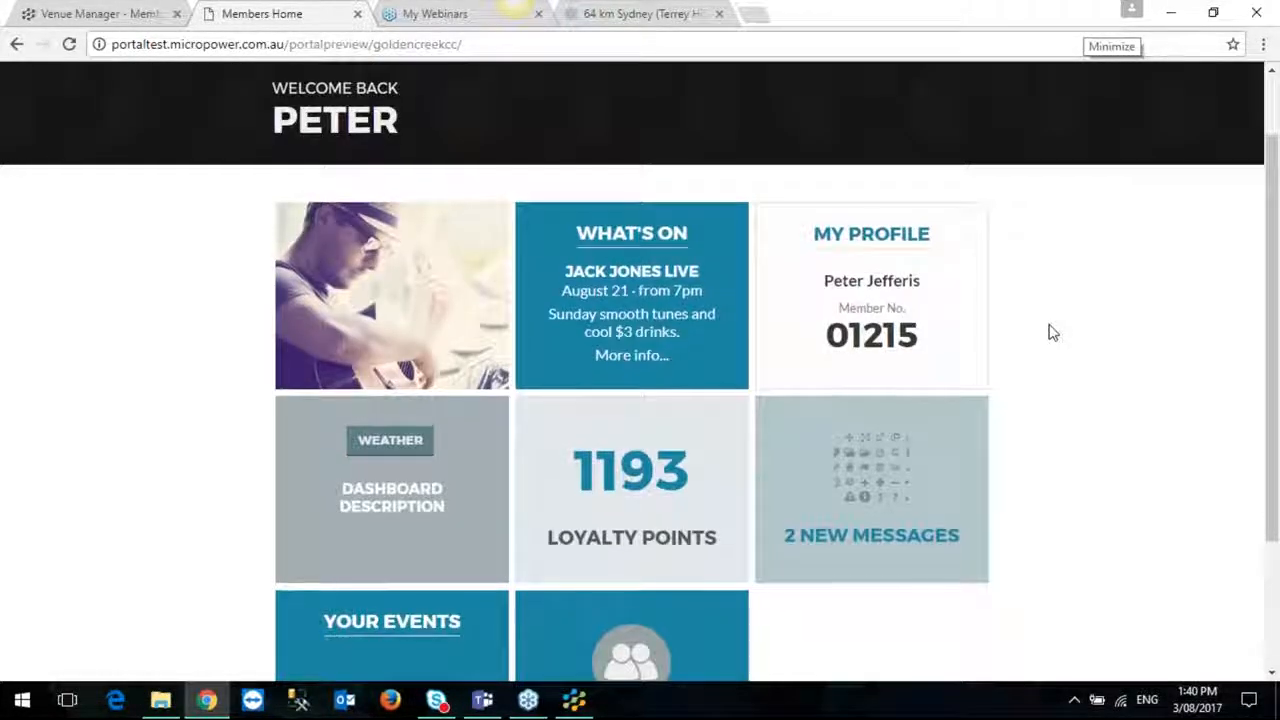
scroll(1052, 332, "up", 1)
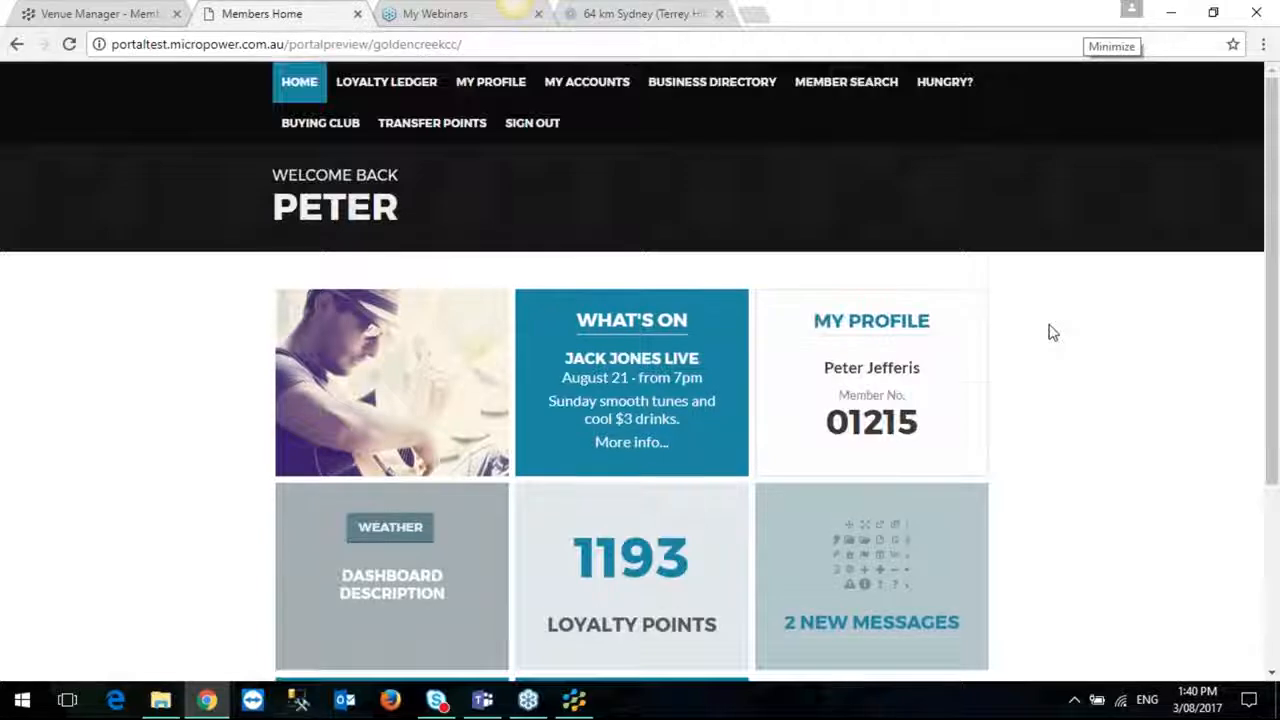
scroll(1052, 332, "down", 1)
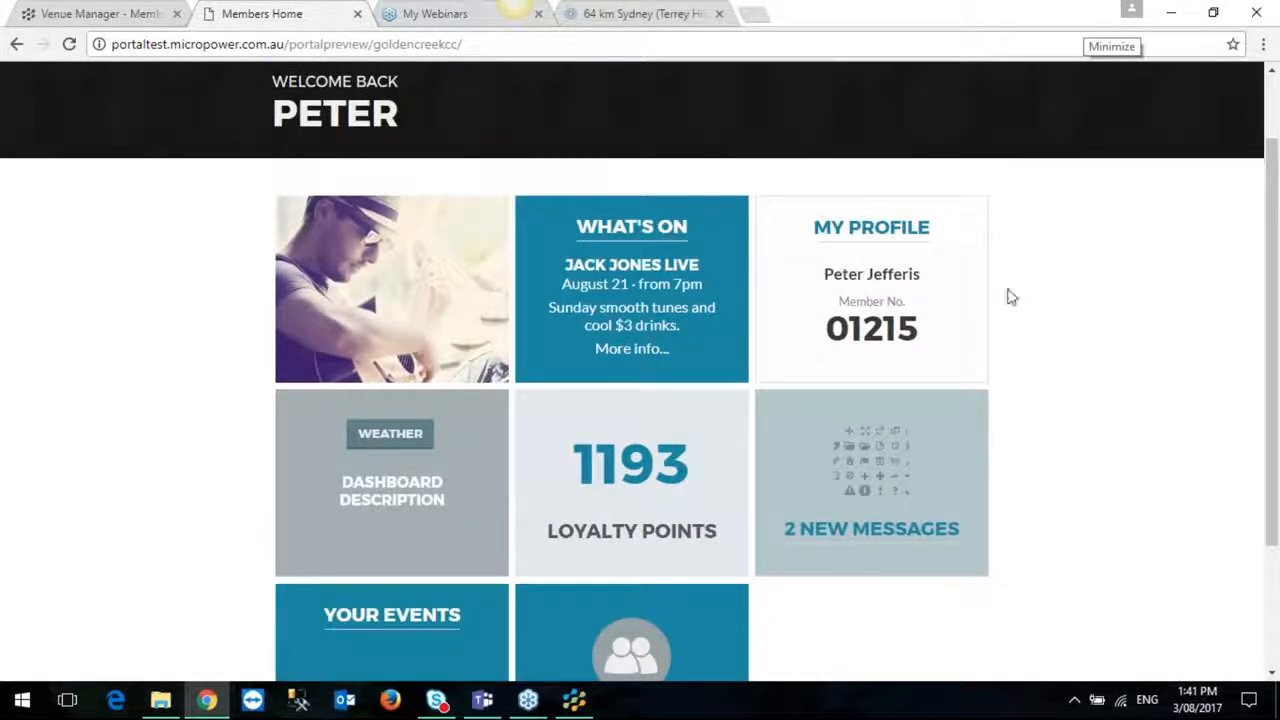
scroll(1031, 363, "up", 1)
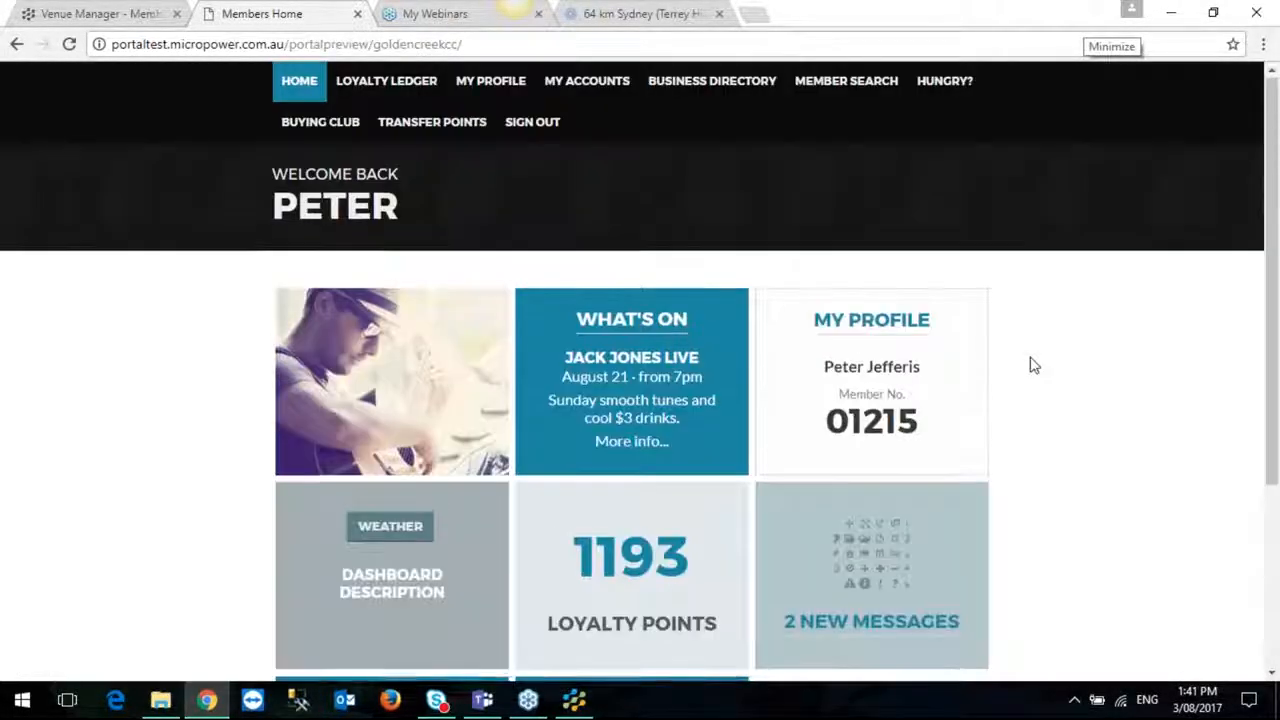
scroll(1031, 383, "down", 1)
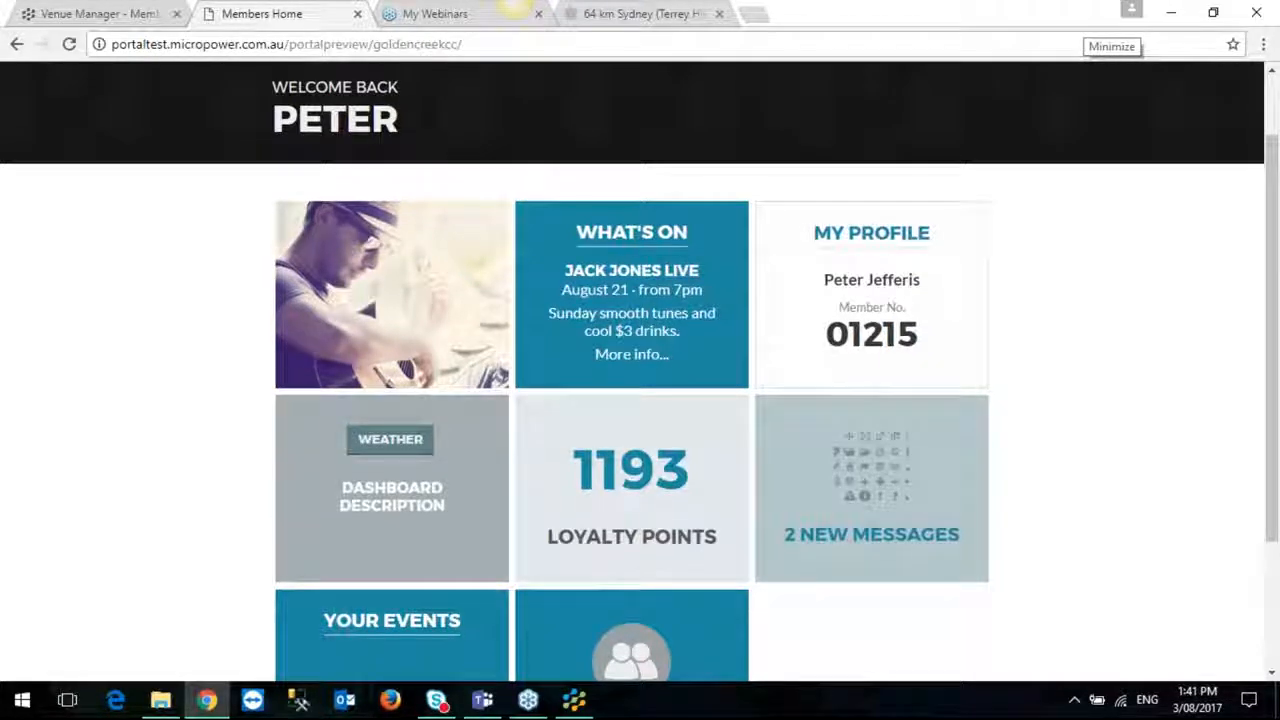
scroll(1020, 375, "up", 1)
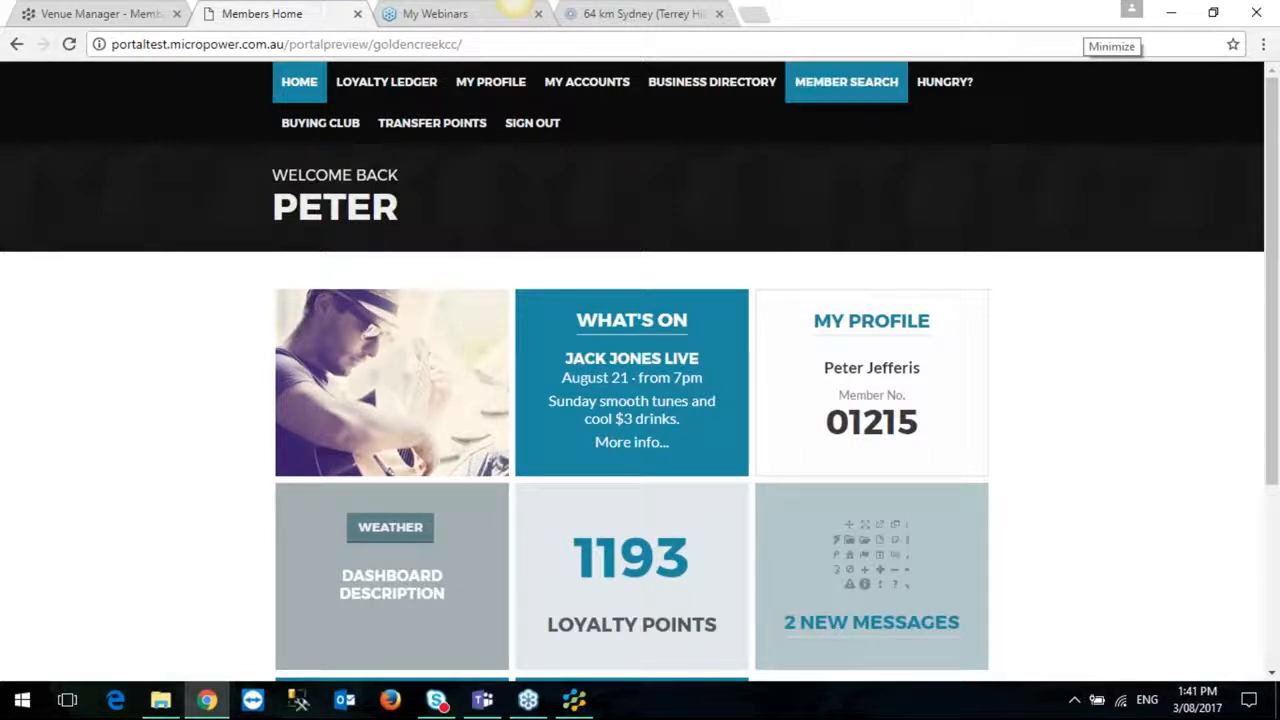
left_click(720, 15)
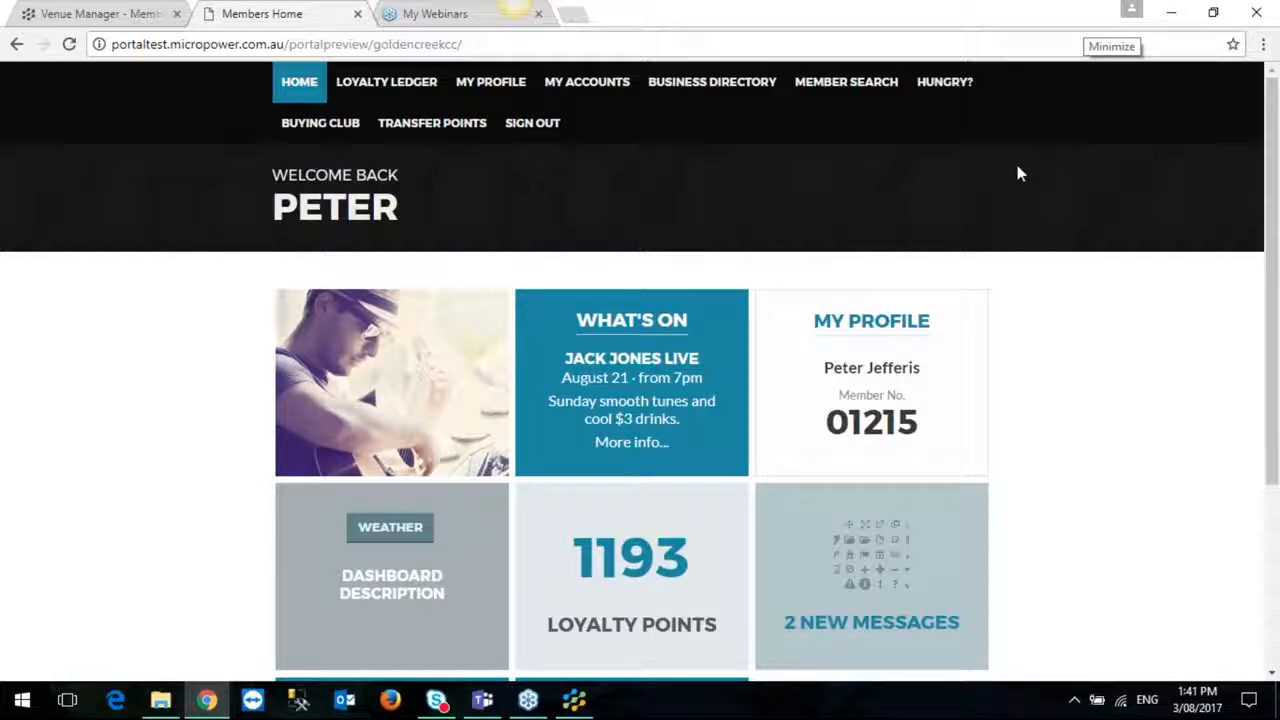
Reload Custom Styling Resources, glance at Members Home, then reopen the Member Portal settings list.
left_click(100, 14)
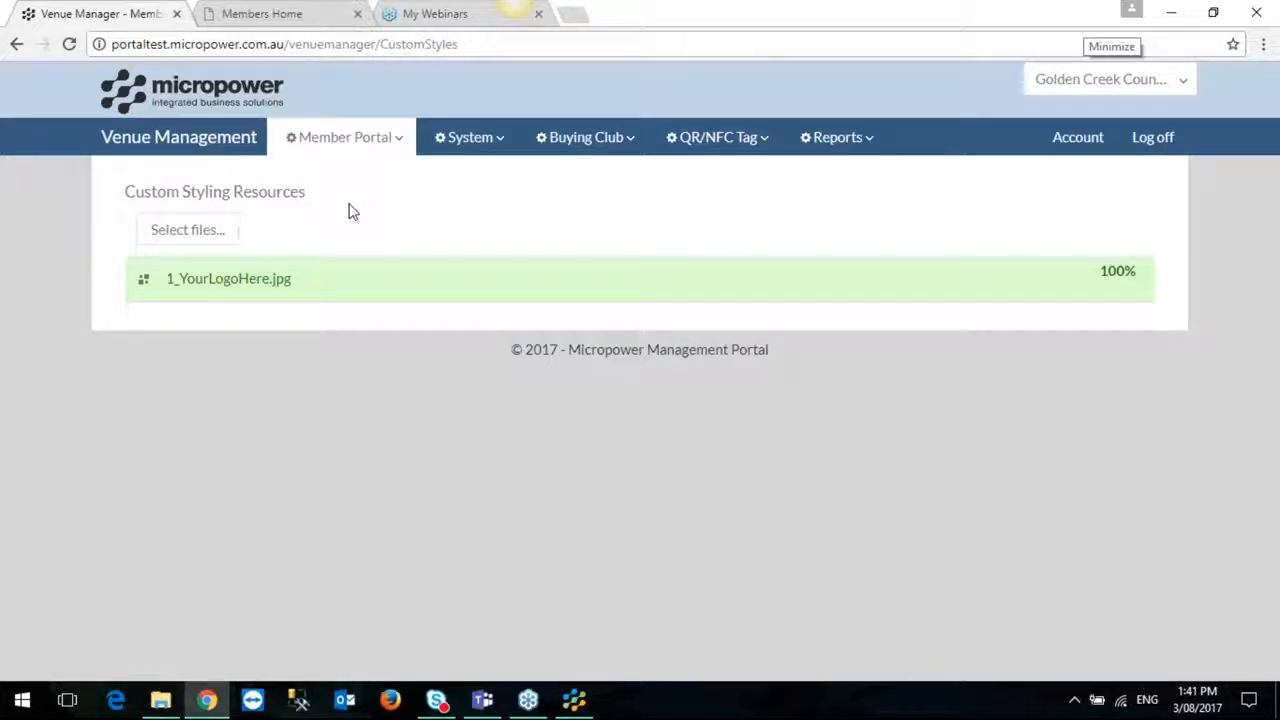
left_click(330, 152)
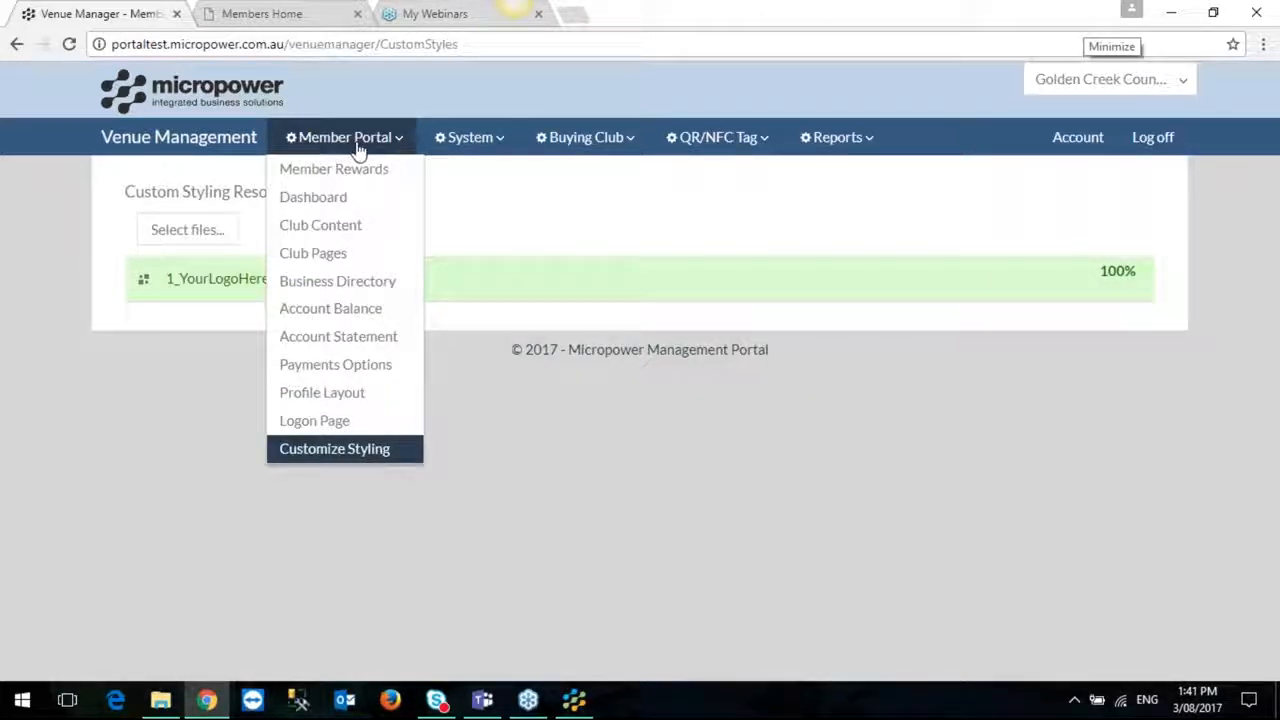
left_click(334, 448)
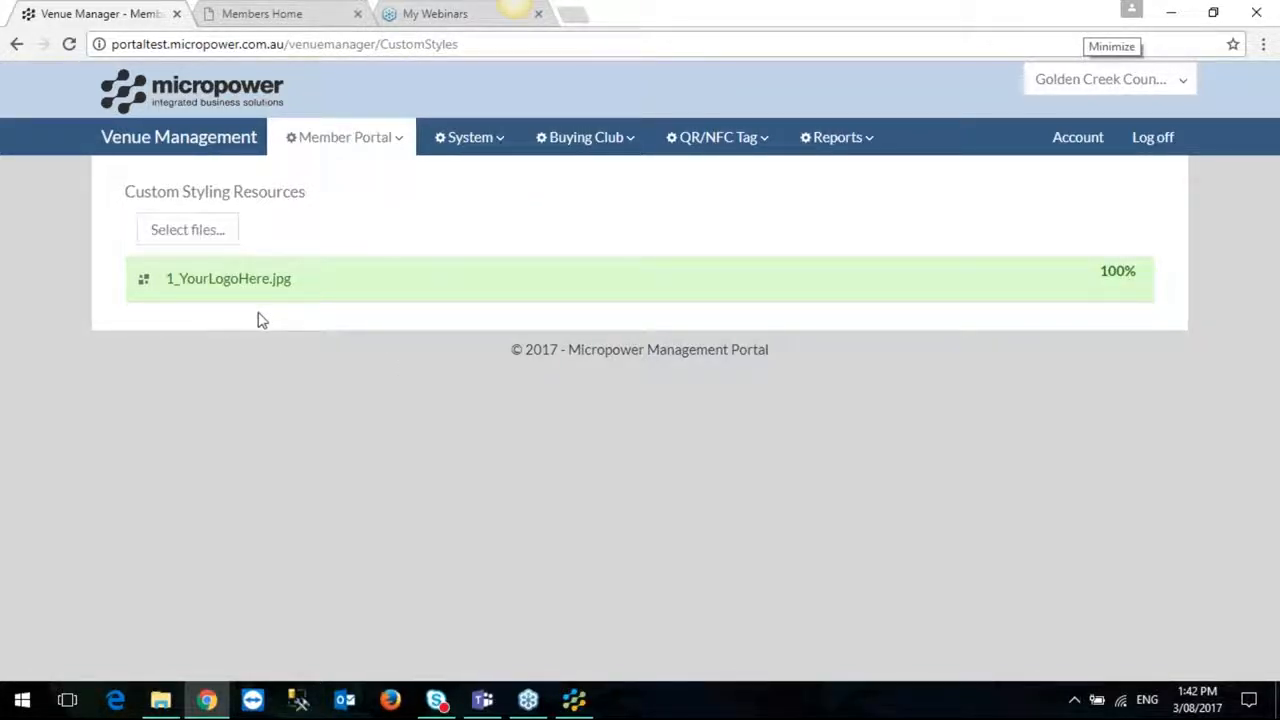
left_click(286, 14)
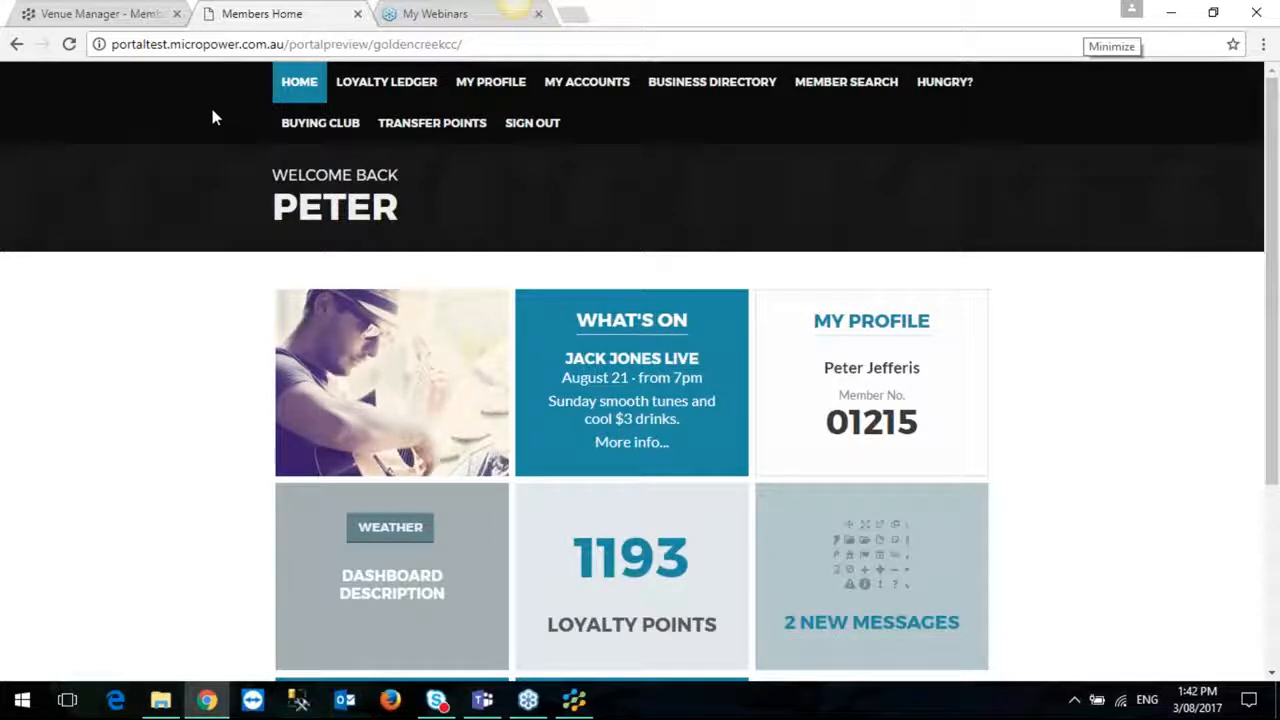
left_click(100, 16)
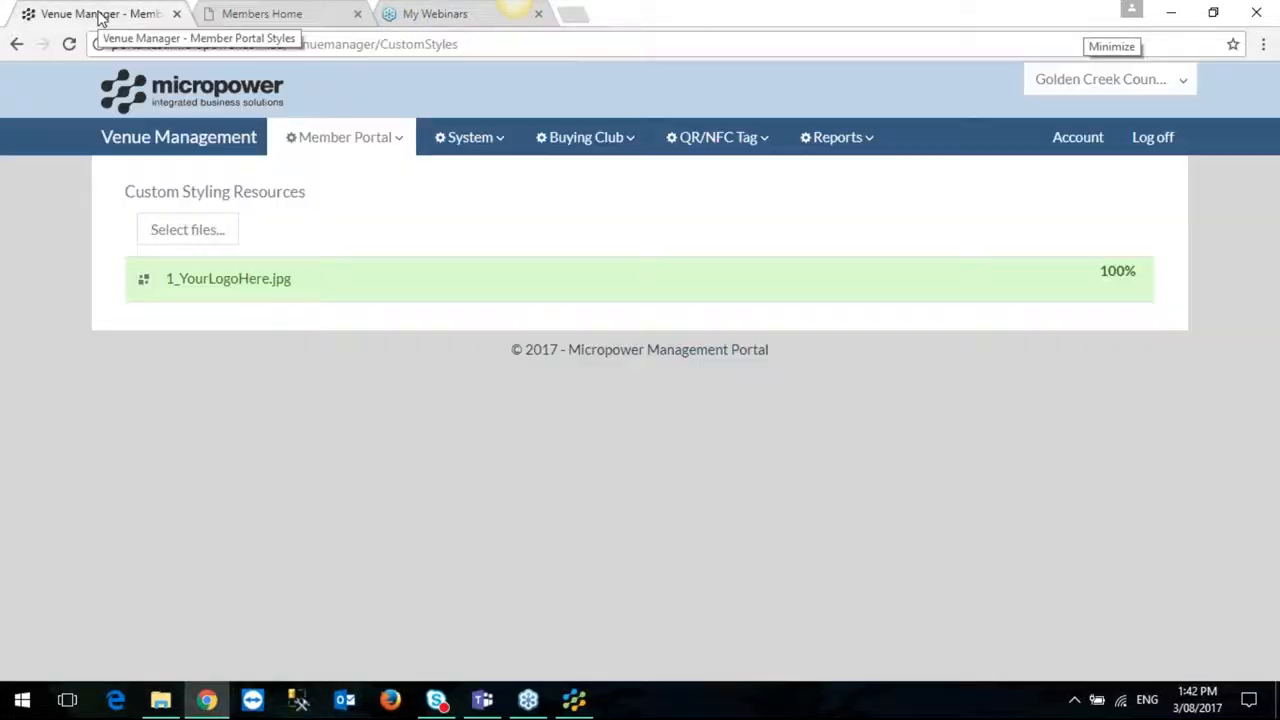
left_click(352, 139)
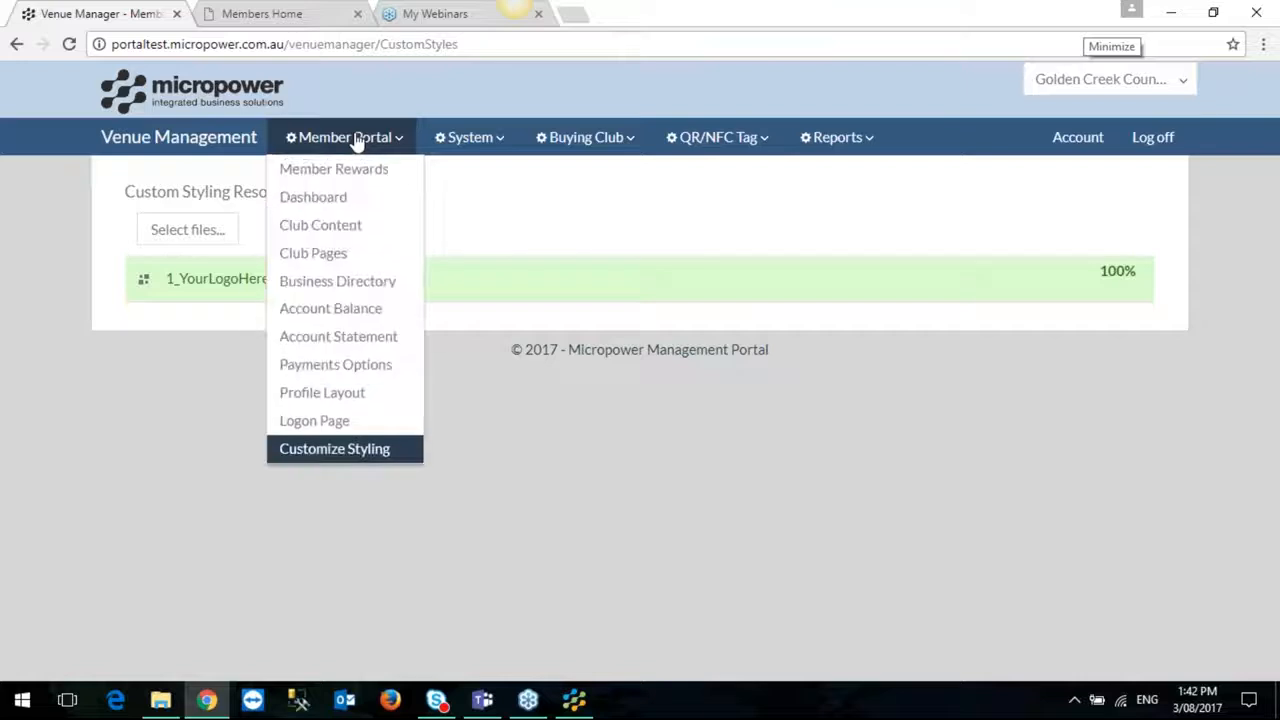
Create a new club page titled 'Newsletters'.
left_click(326, 258)
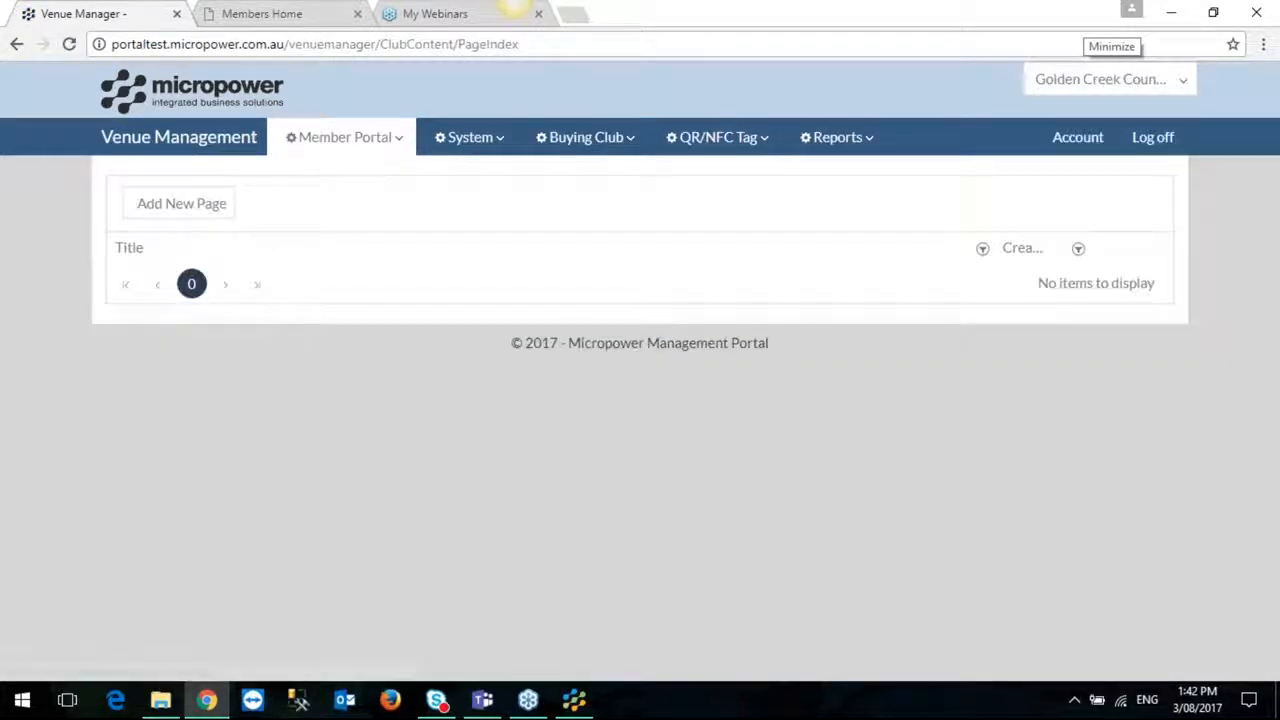
left_click(211, 216)
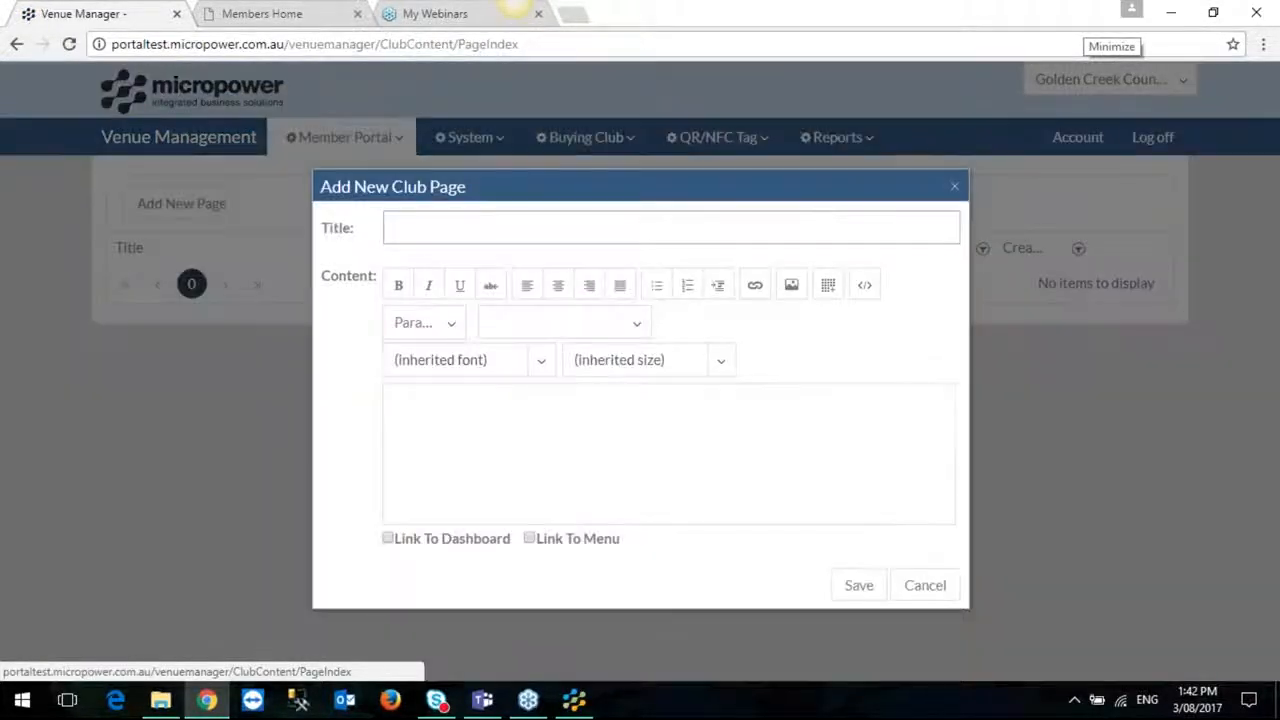
left_click(480, 231)
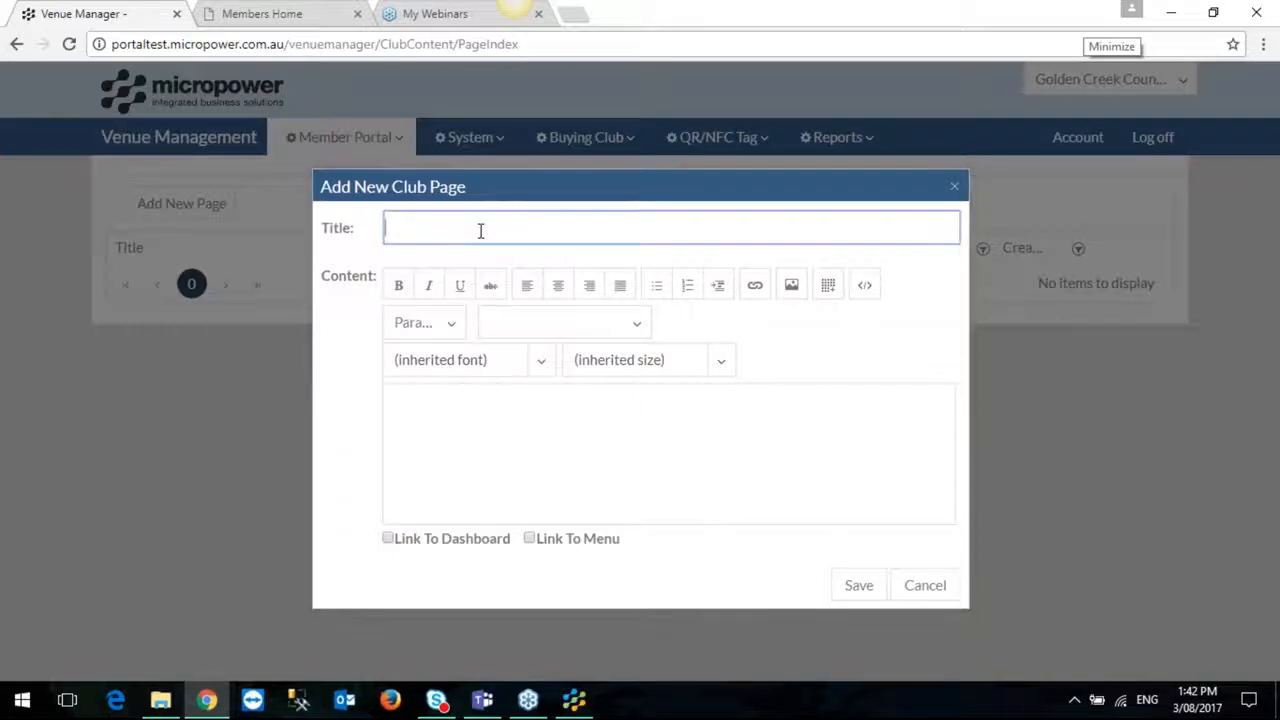
type("Newsletters")
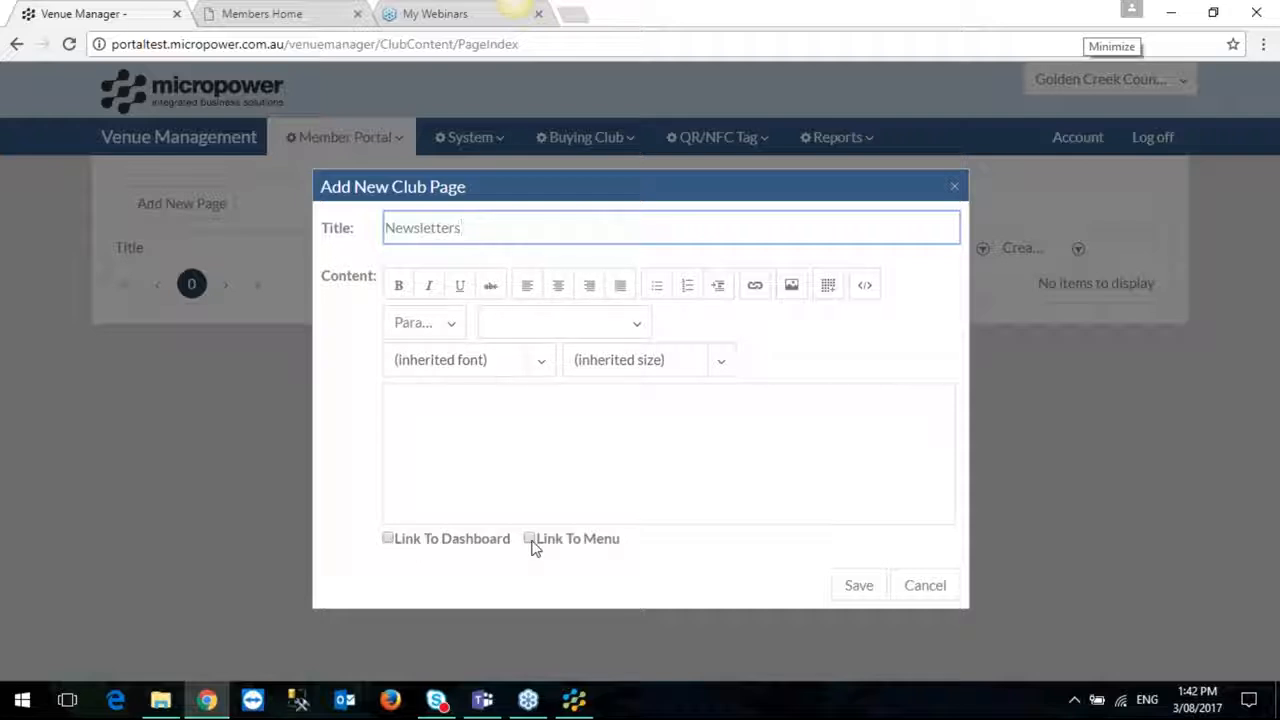
Link the page to the dashboard with title 'Newsle' and description 'Description', then save it.
left_click(389, 539)
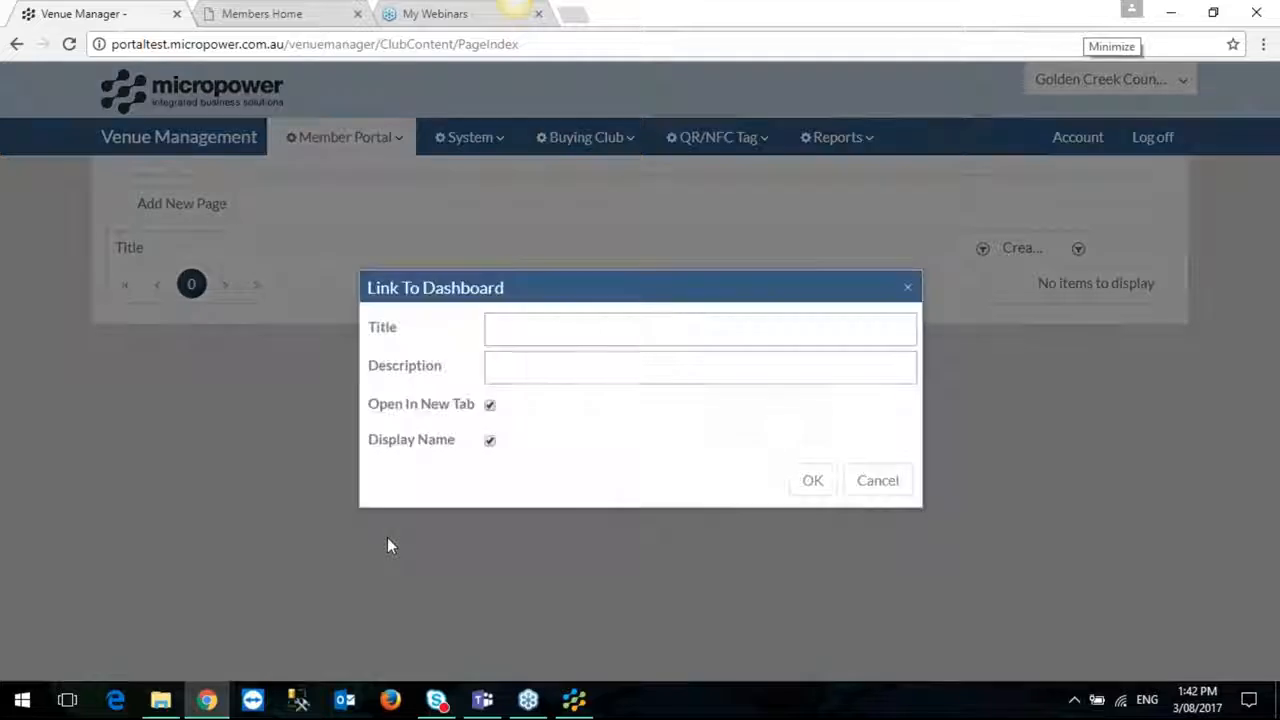
left_click(571, 322)
type("Newsletters")
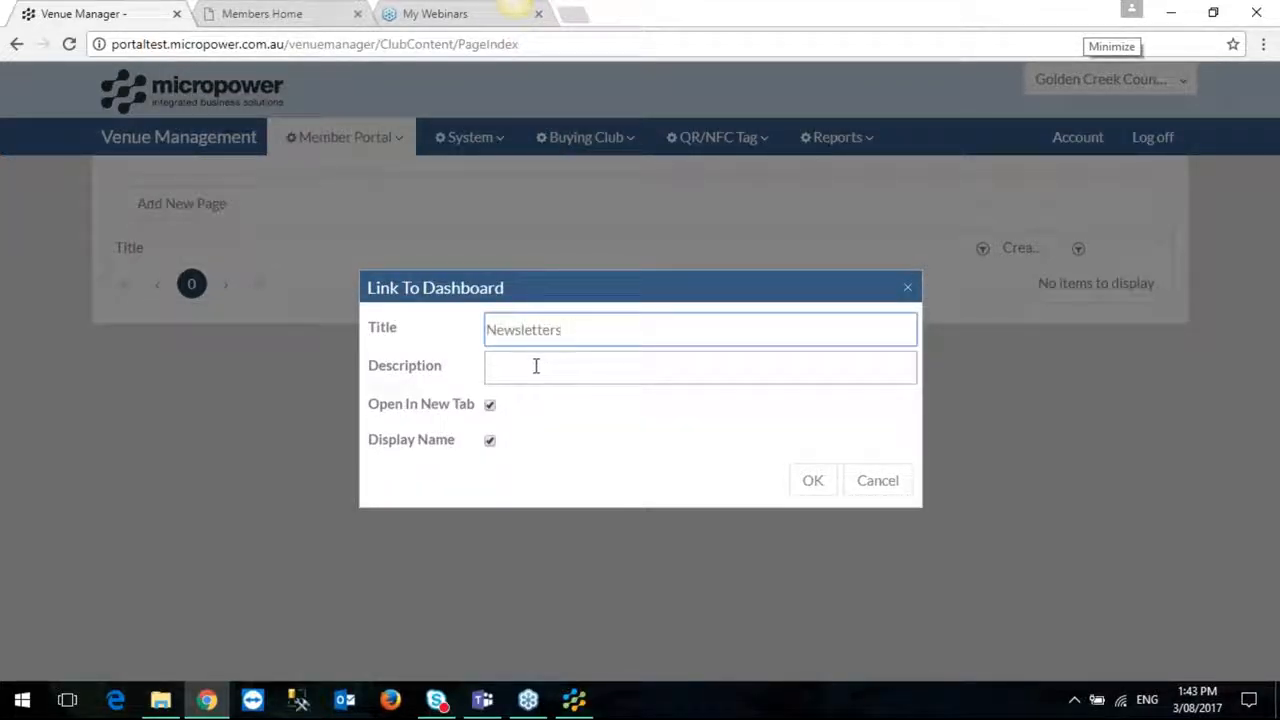
left_click(536, 366)
type("Description")
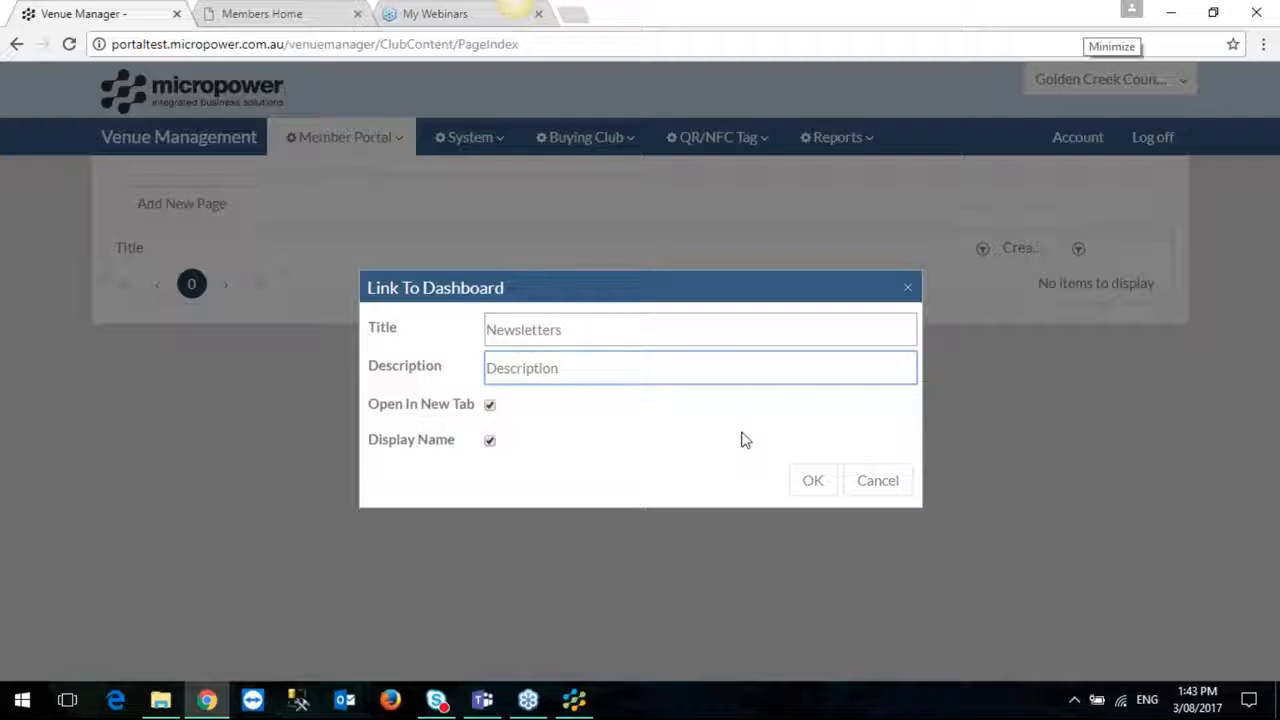
left_click(816, 484)
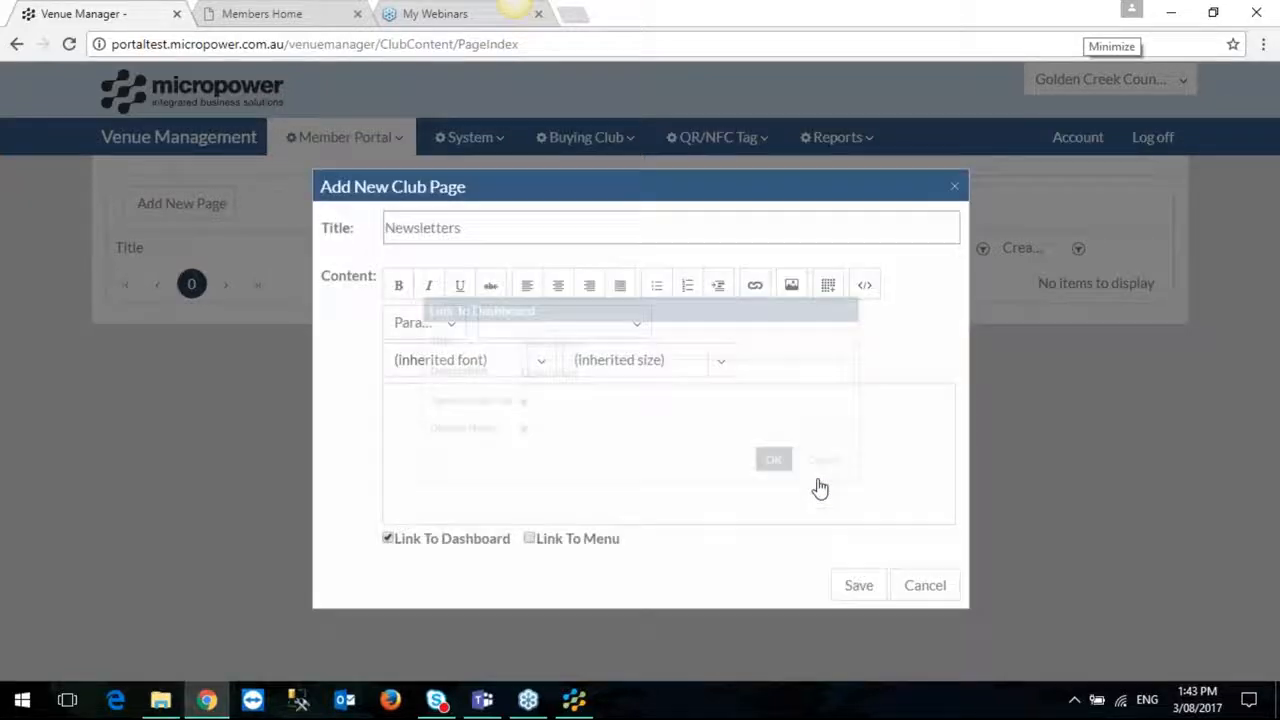
left_click(858, 586)
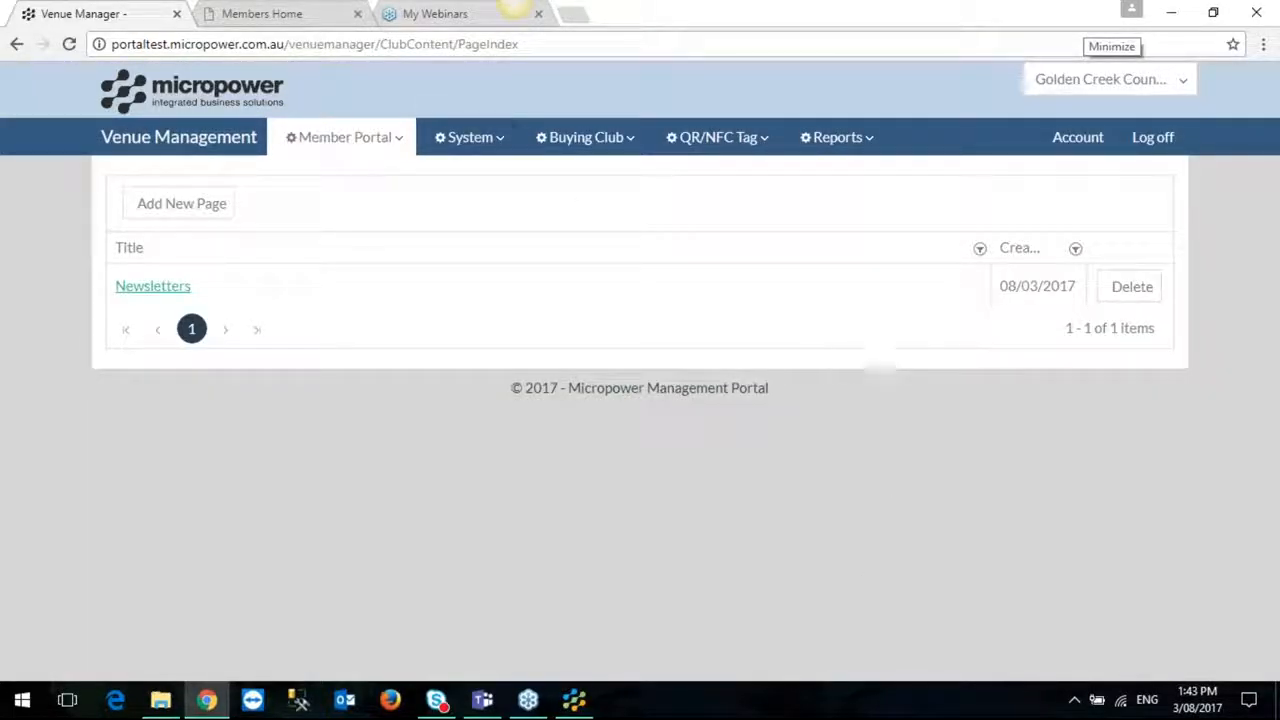
Reload the portal preview to check the new Newsletters tile, then close it and return to Venue Manager.
left_click(284, 15)
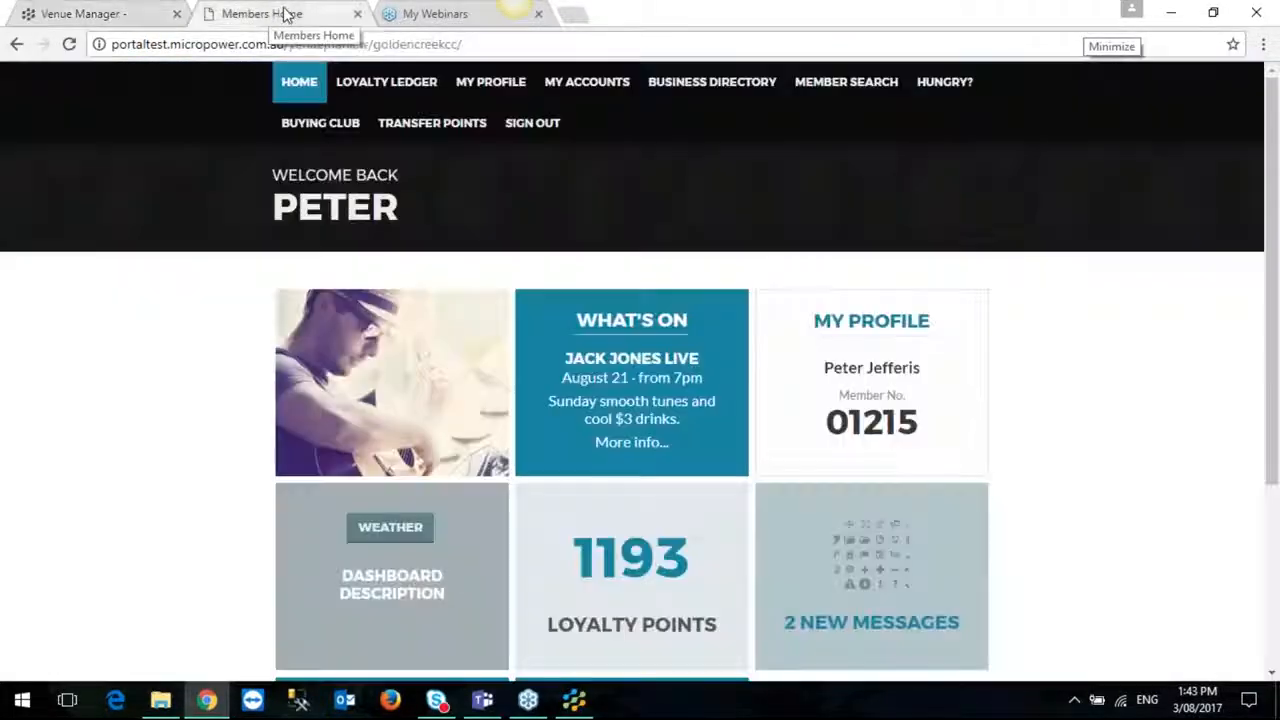
left_click(69, 43)
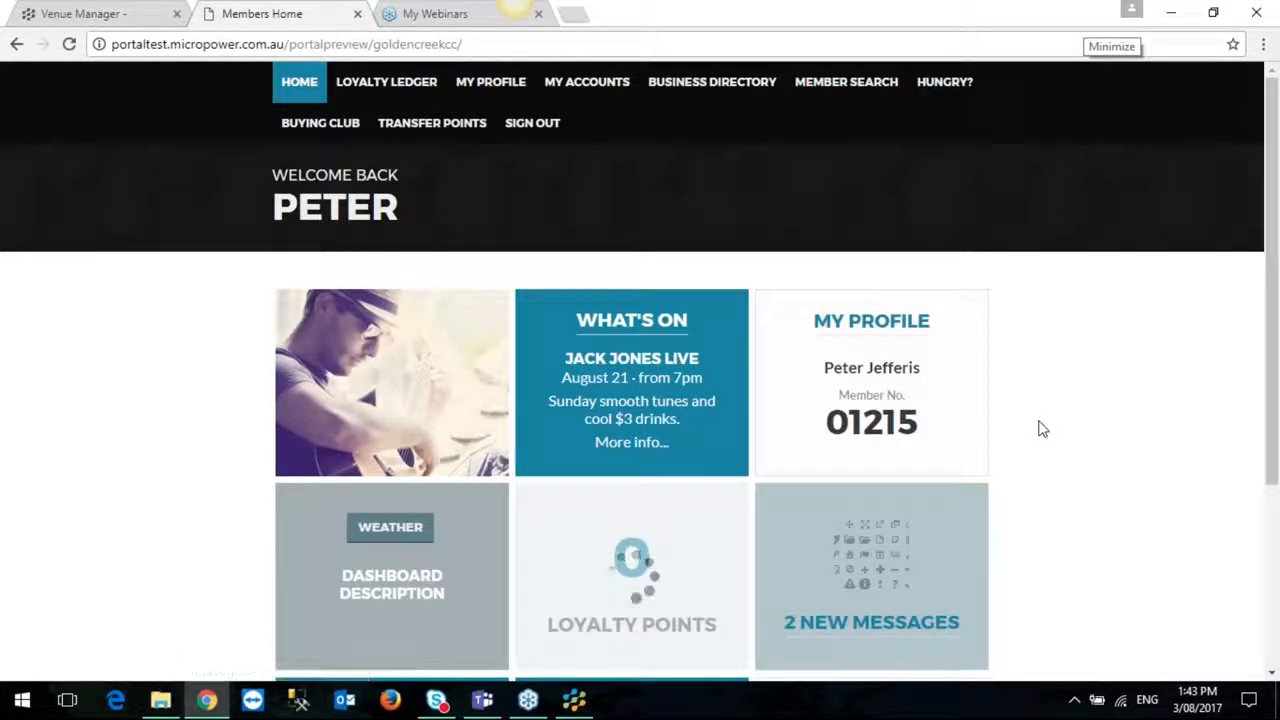
scroll(1038, 427, "down", 3)
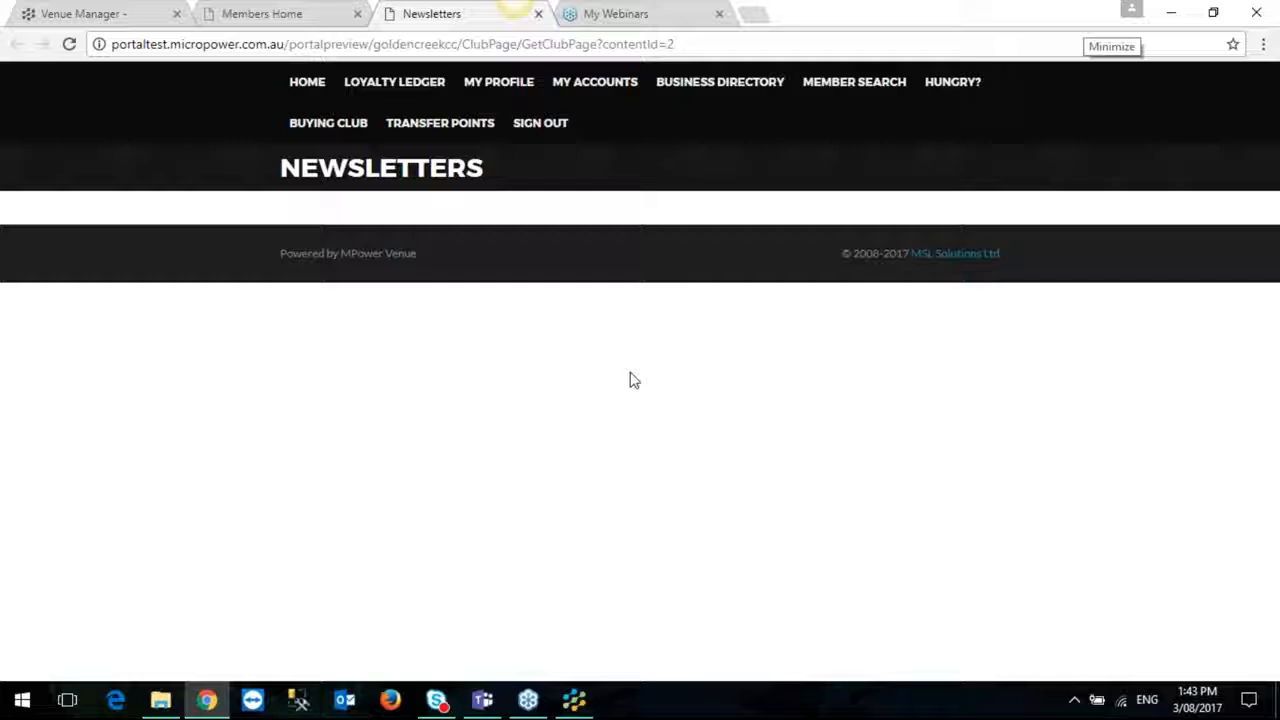
left_click(538, 14)
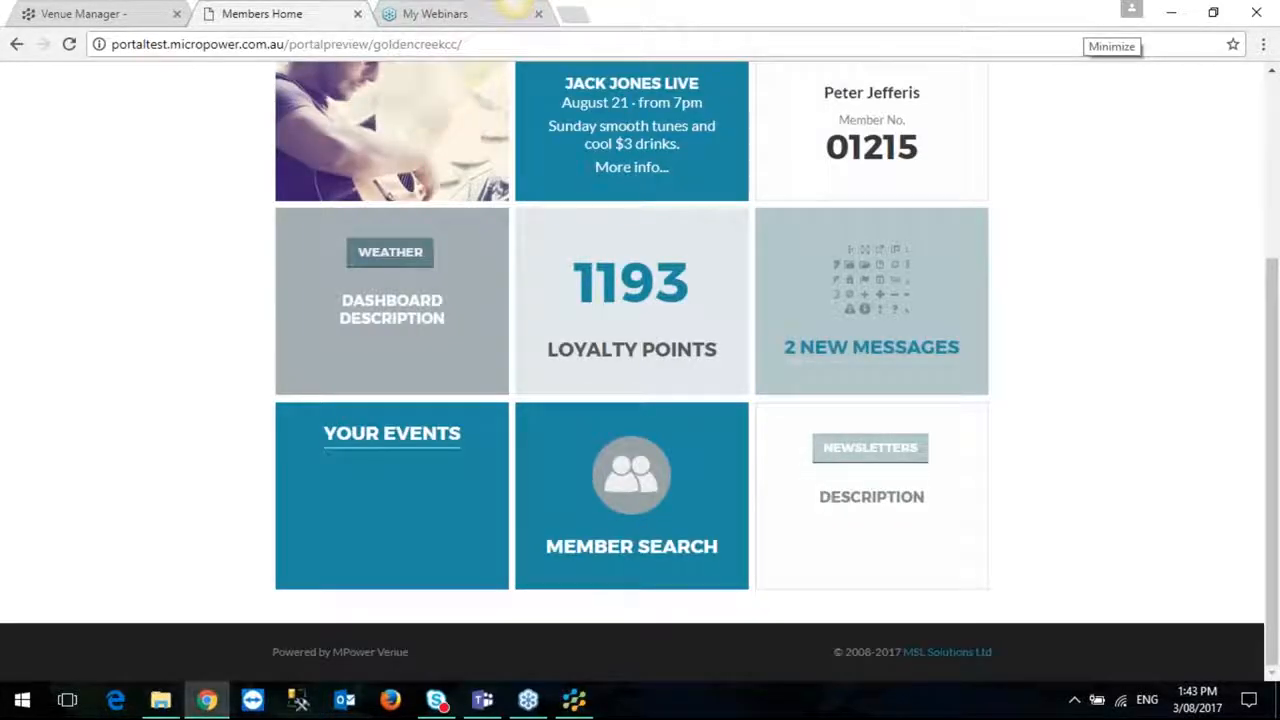
left_click(90, 14)
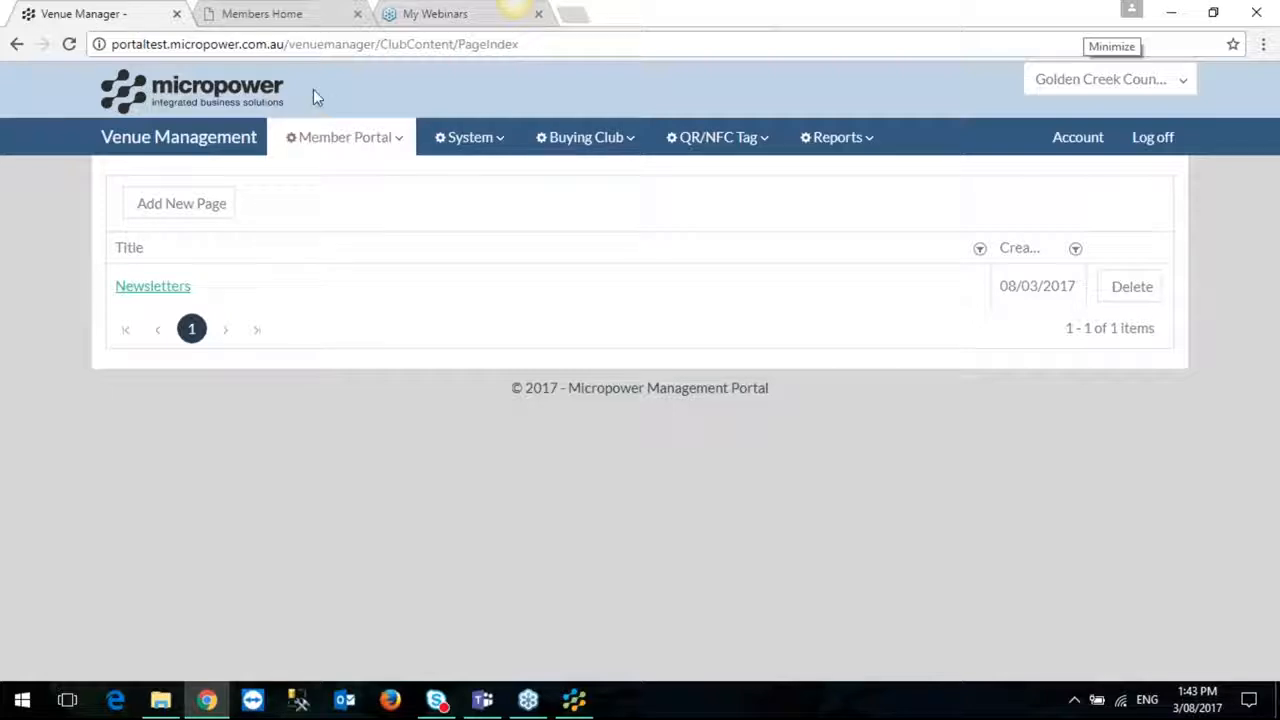
Start a new Club Content item and set its content type to File Upload.
left_click(346, 140)
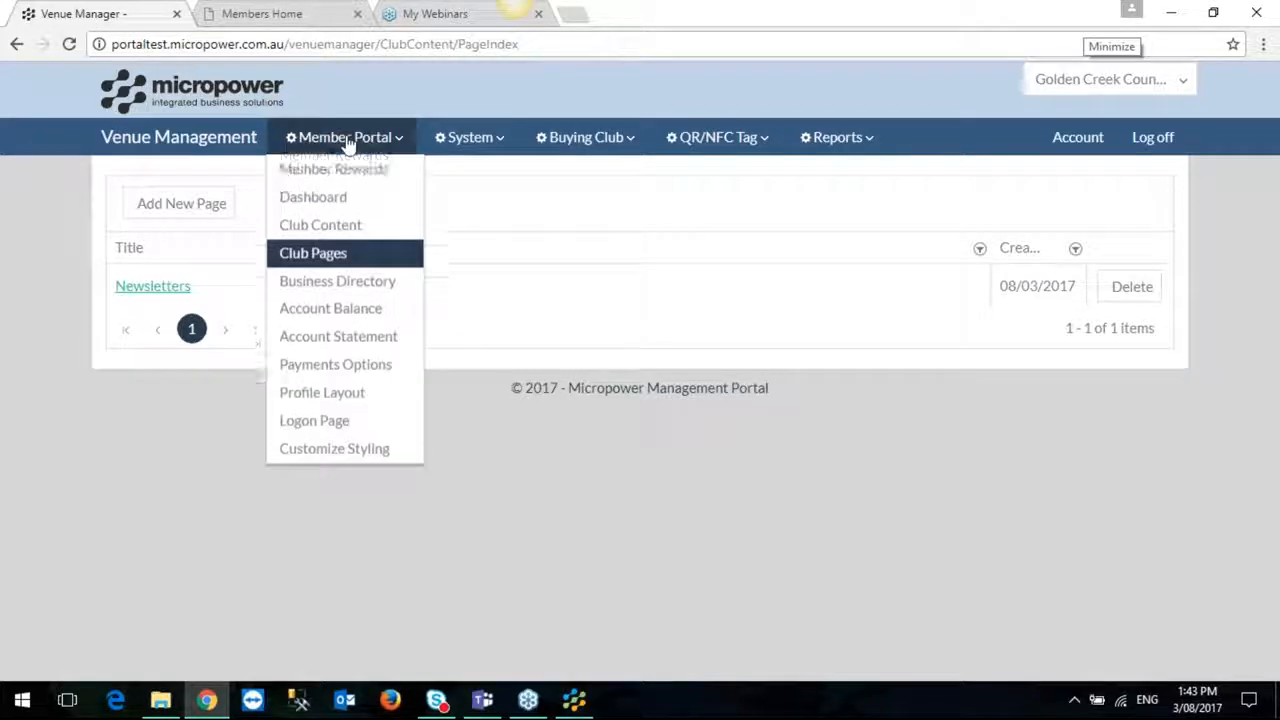
left_click(349, 230)
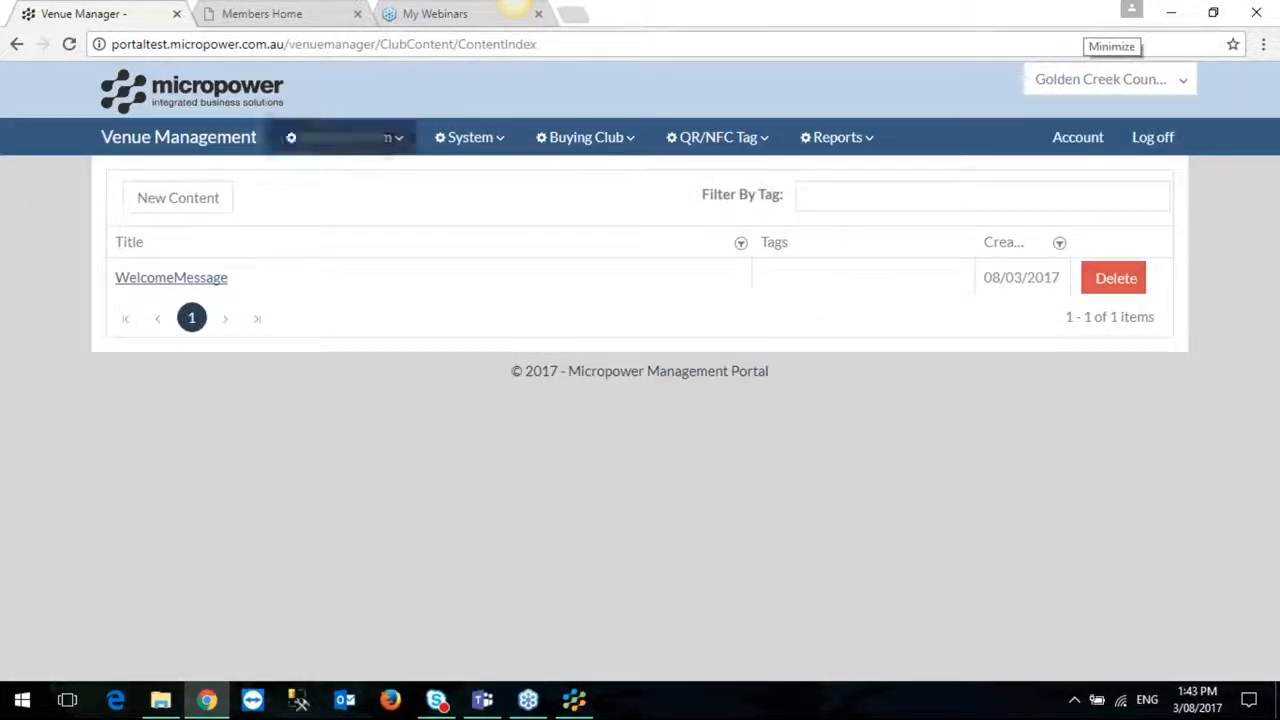
left_click(181, 206)
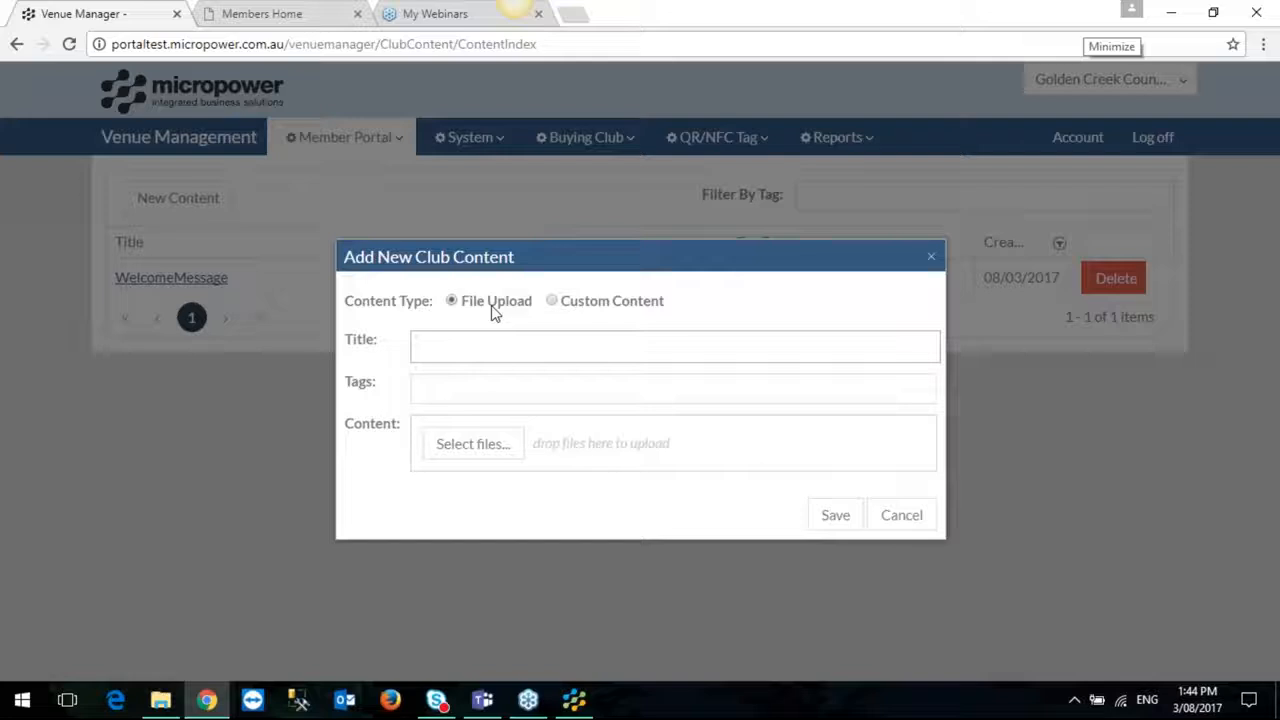
left_click(556, 304)
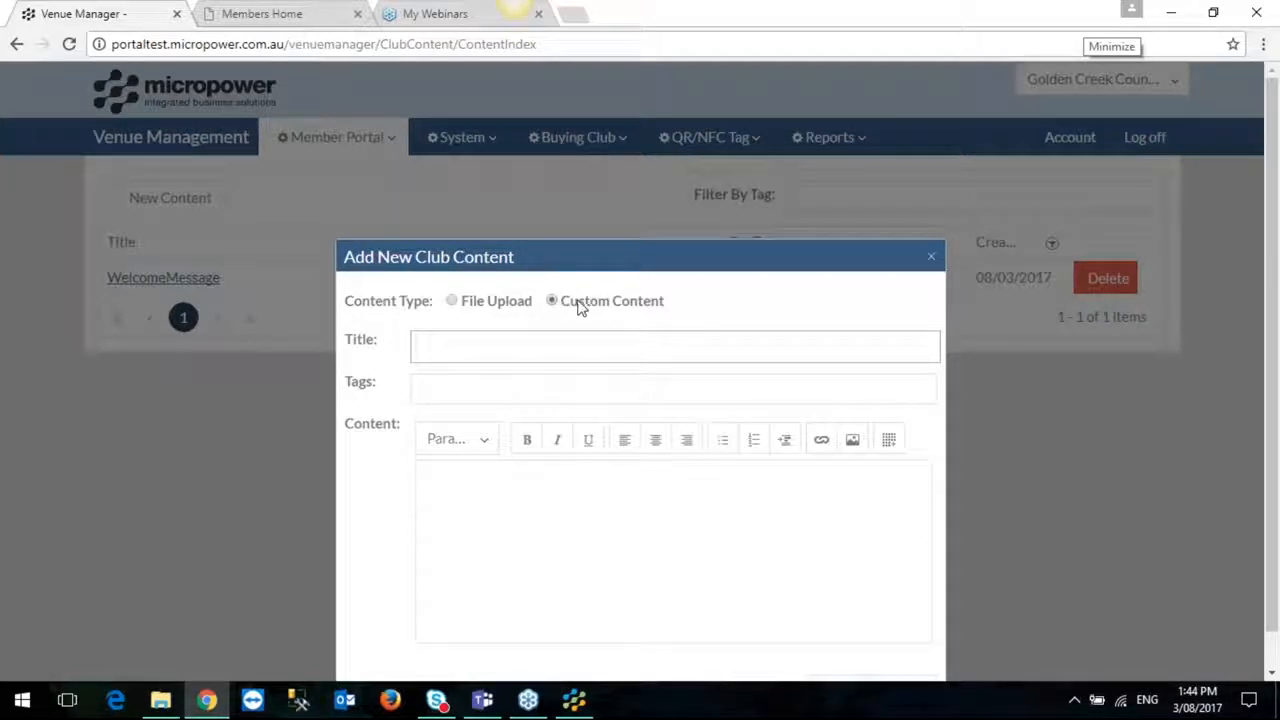
left_click(446, 479)
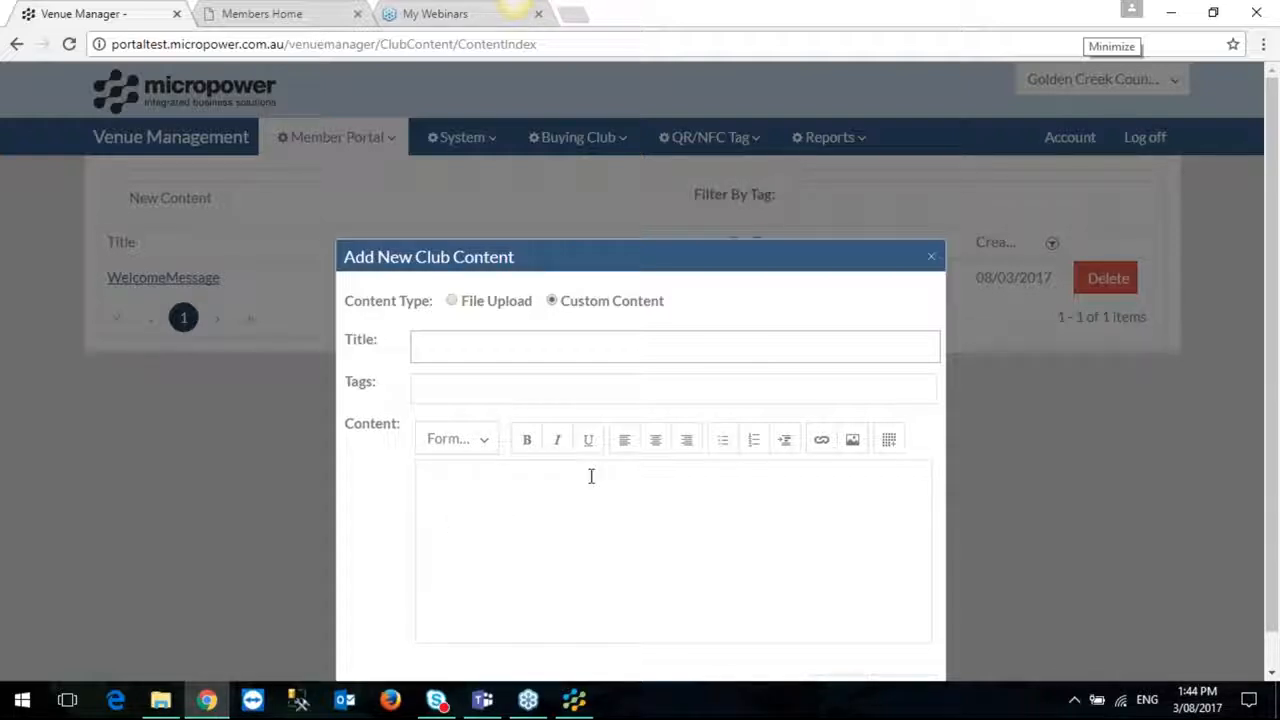
left_click(453, 301)
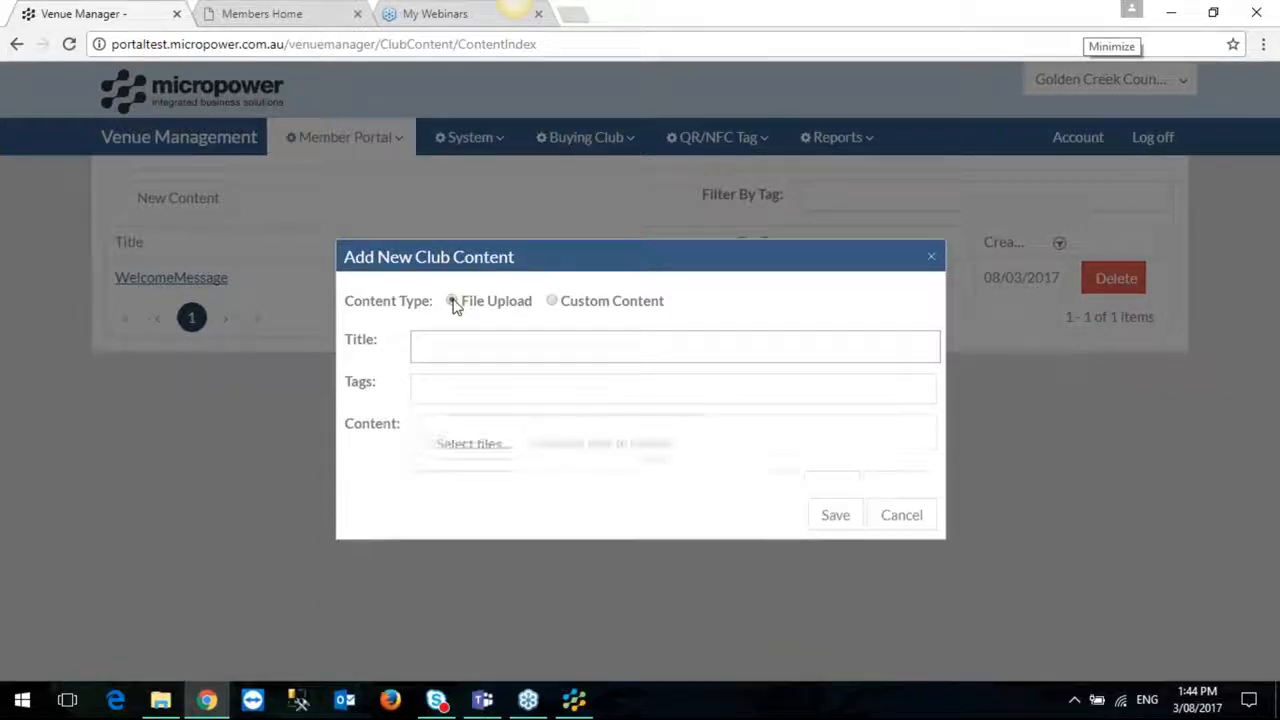
Title the content 'February Newsletter' and tag it with a newly created 'Feb2017' tag.
left_click(480, 342)
type("F")
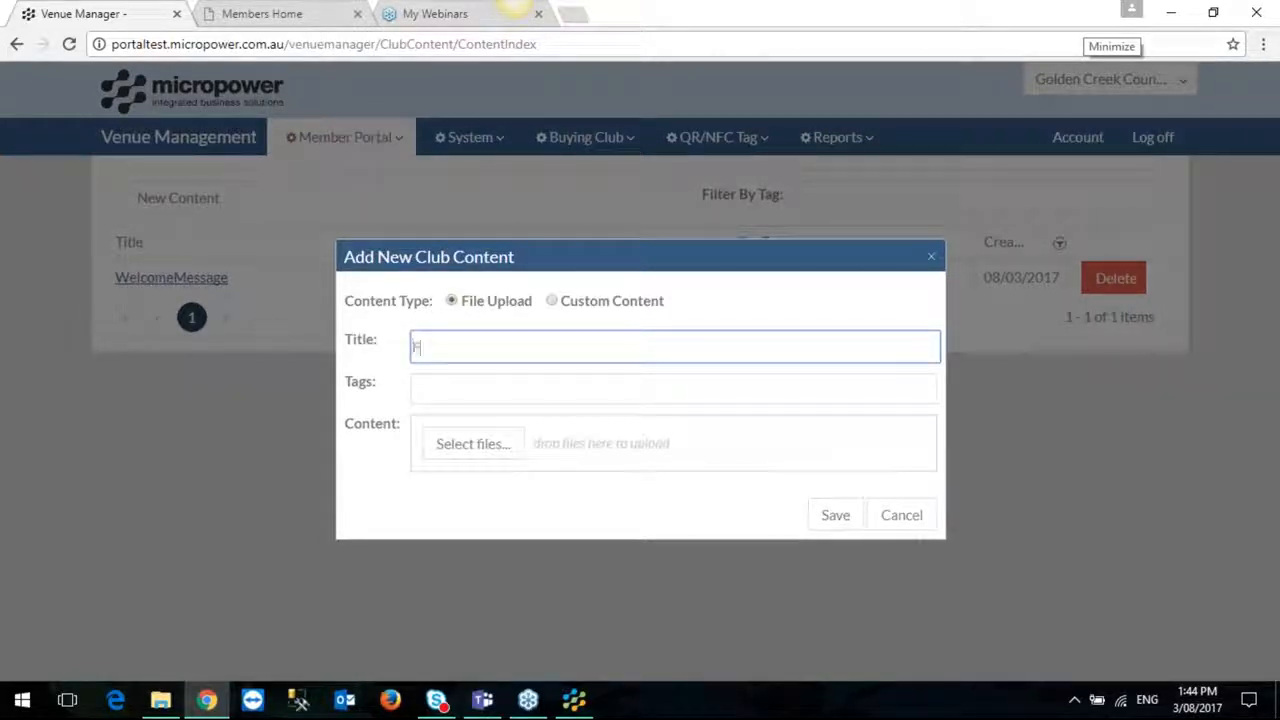
type("ebrurury Newsl")
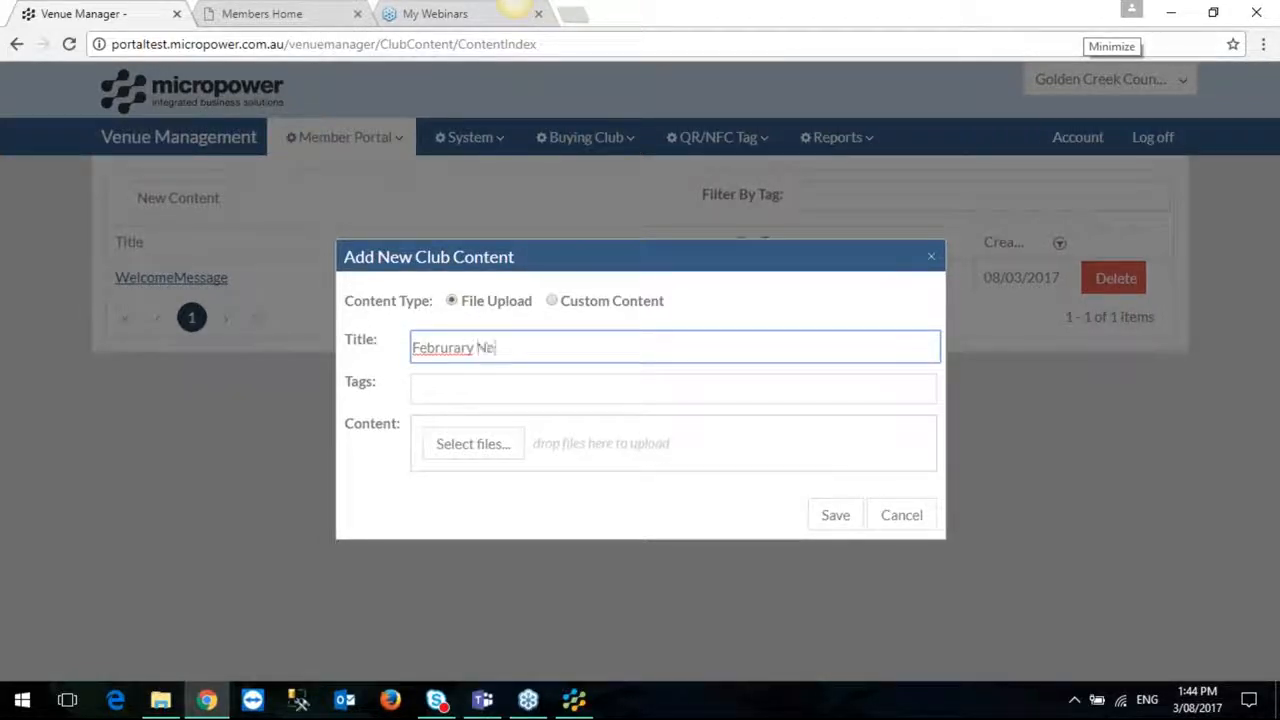
type("etter")
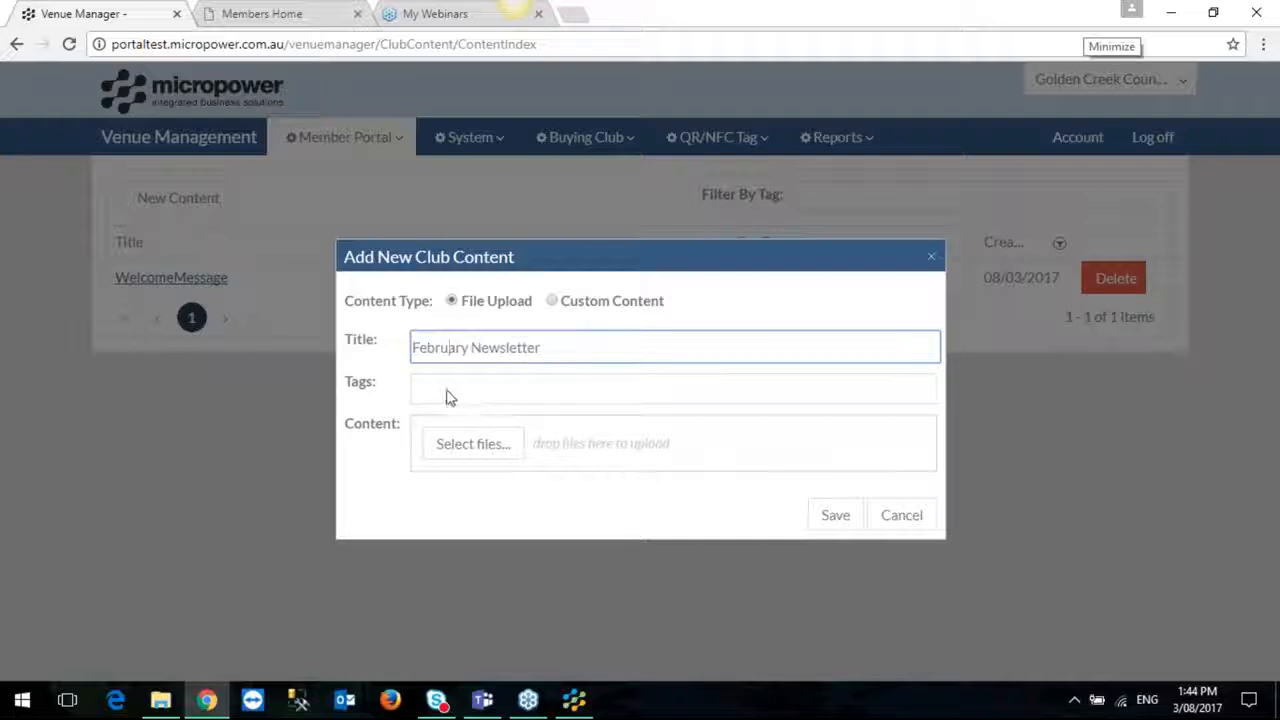
left_click(447, 397)
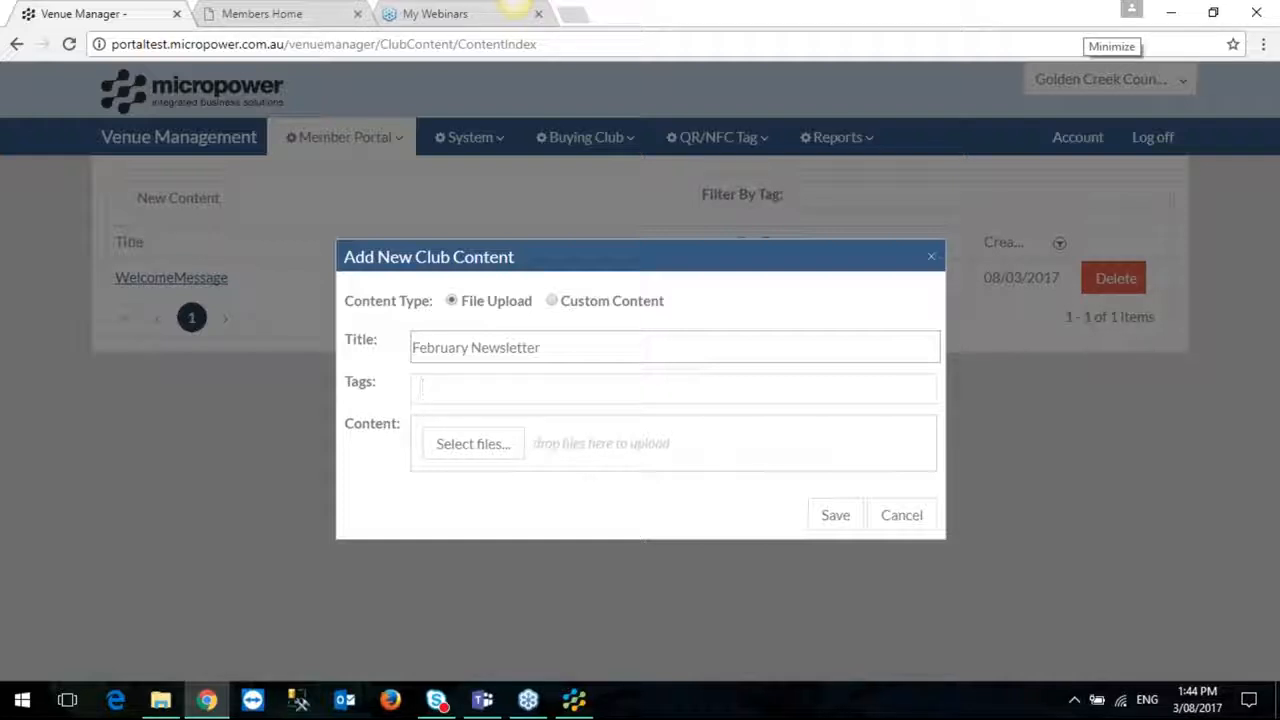
type("Feb2017")
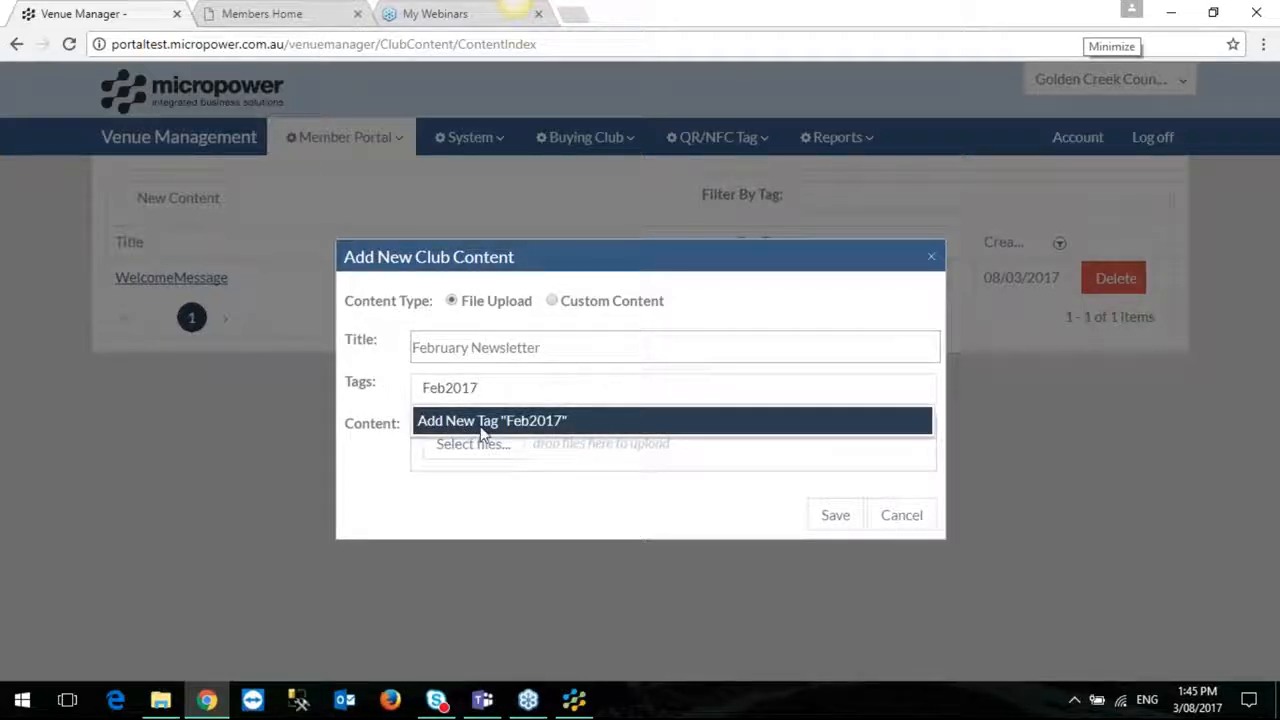
left_click(538, 424)
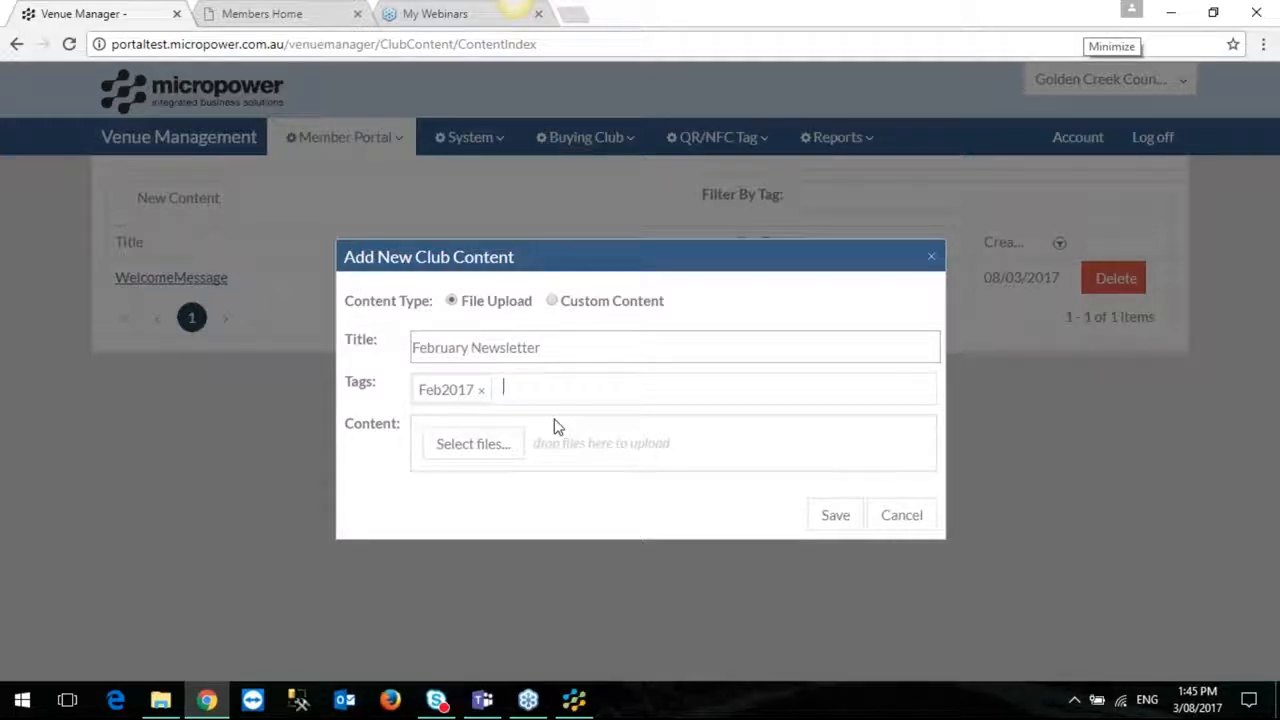
Attach February newsletter.pdf to the February Newsletter content item tagged #Feb2017 and save it.
left_click(490, 453)
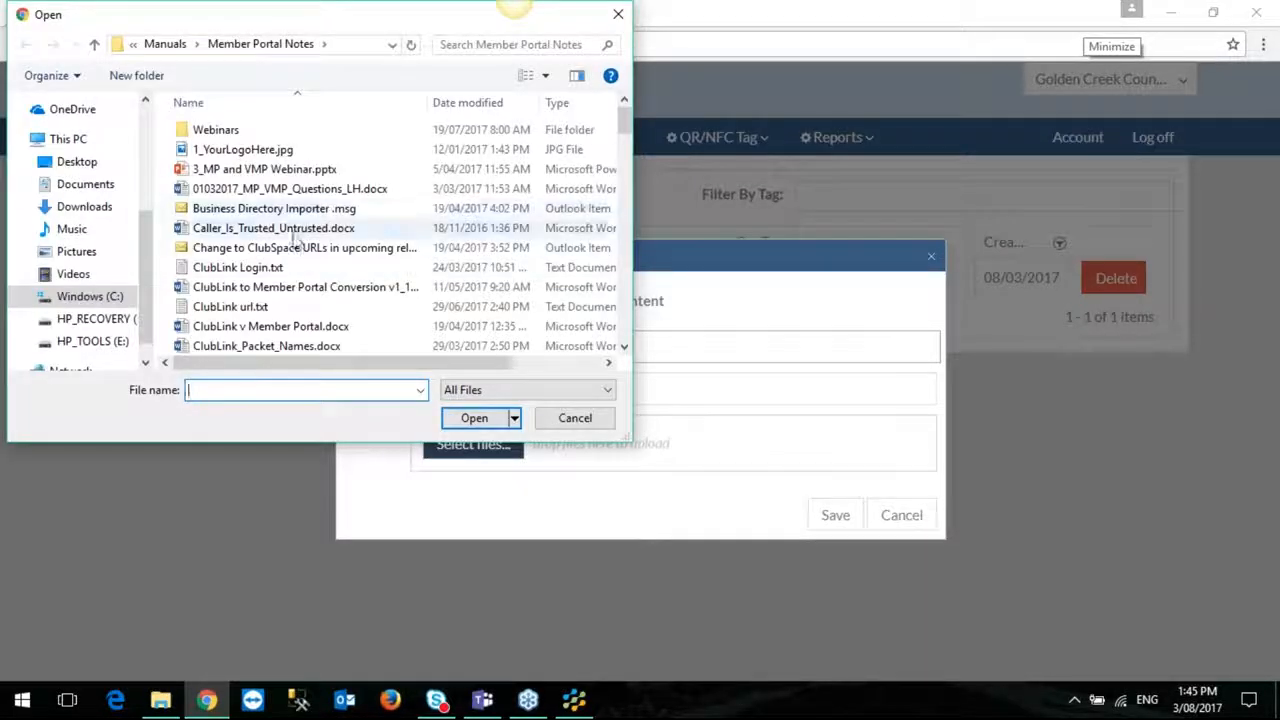
scroll(290, 255, "down", 4)
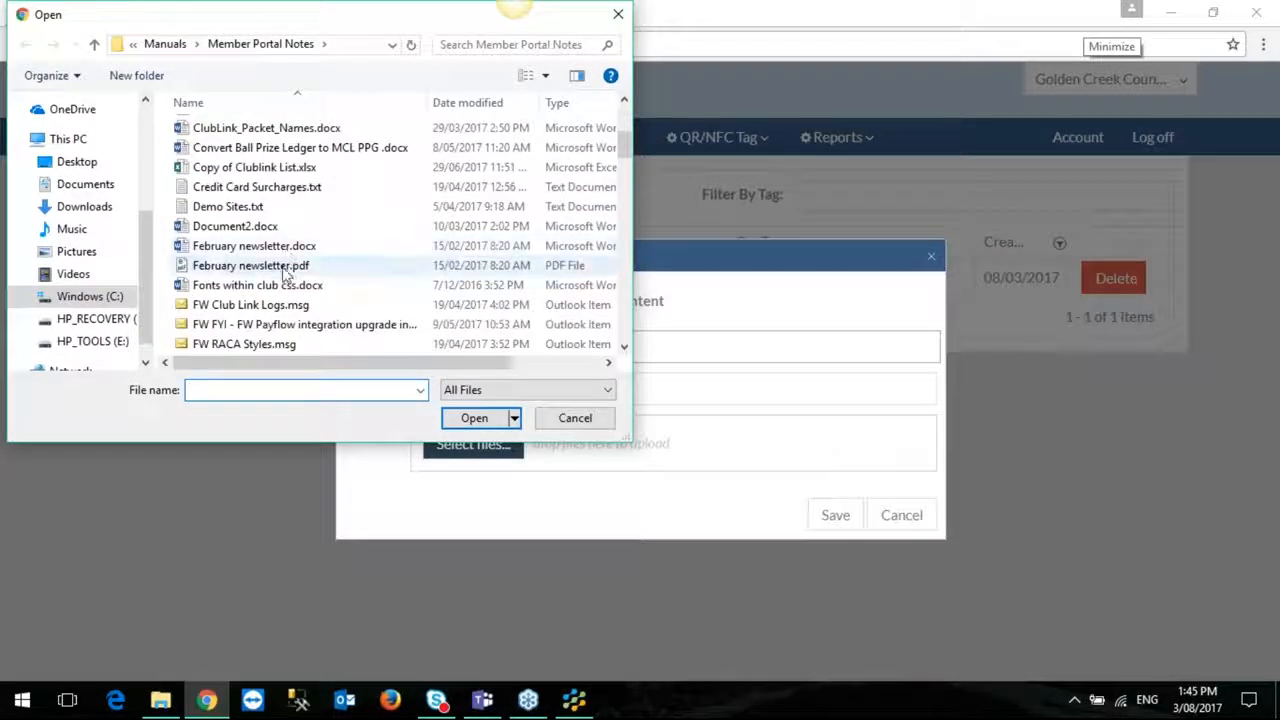
left_click(285, 267)
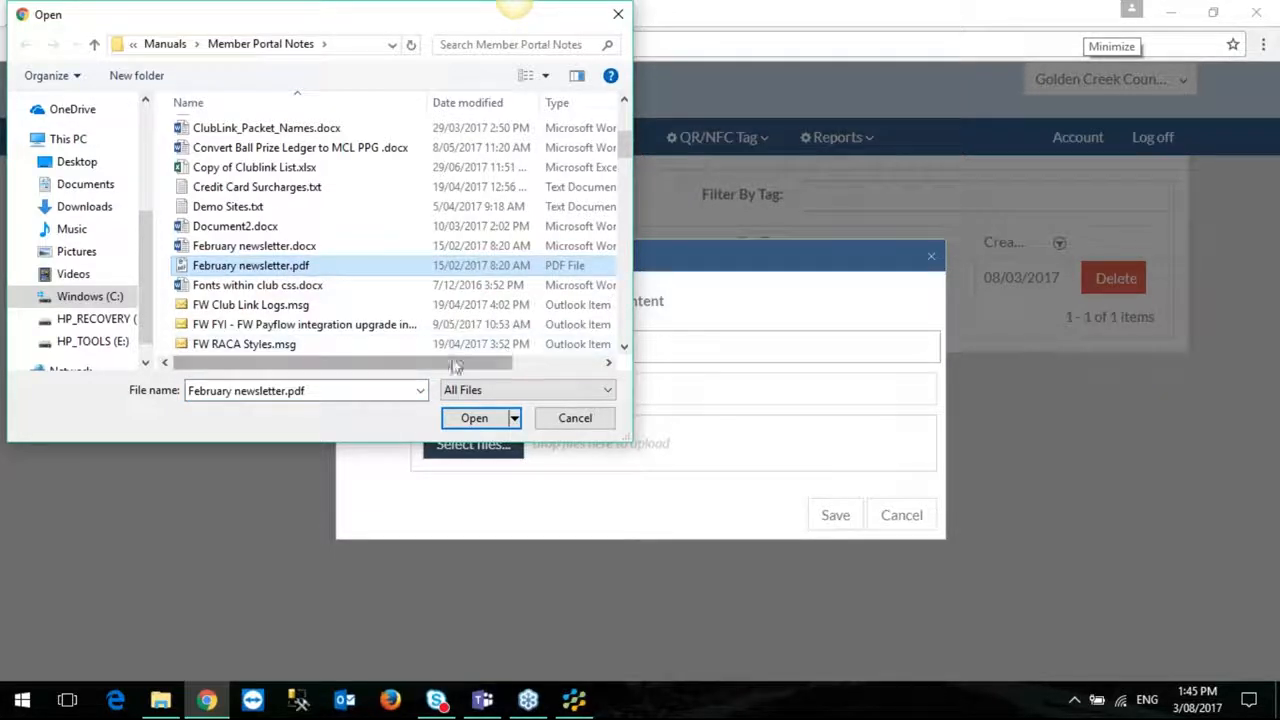
left_click(470, 418)
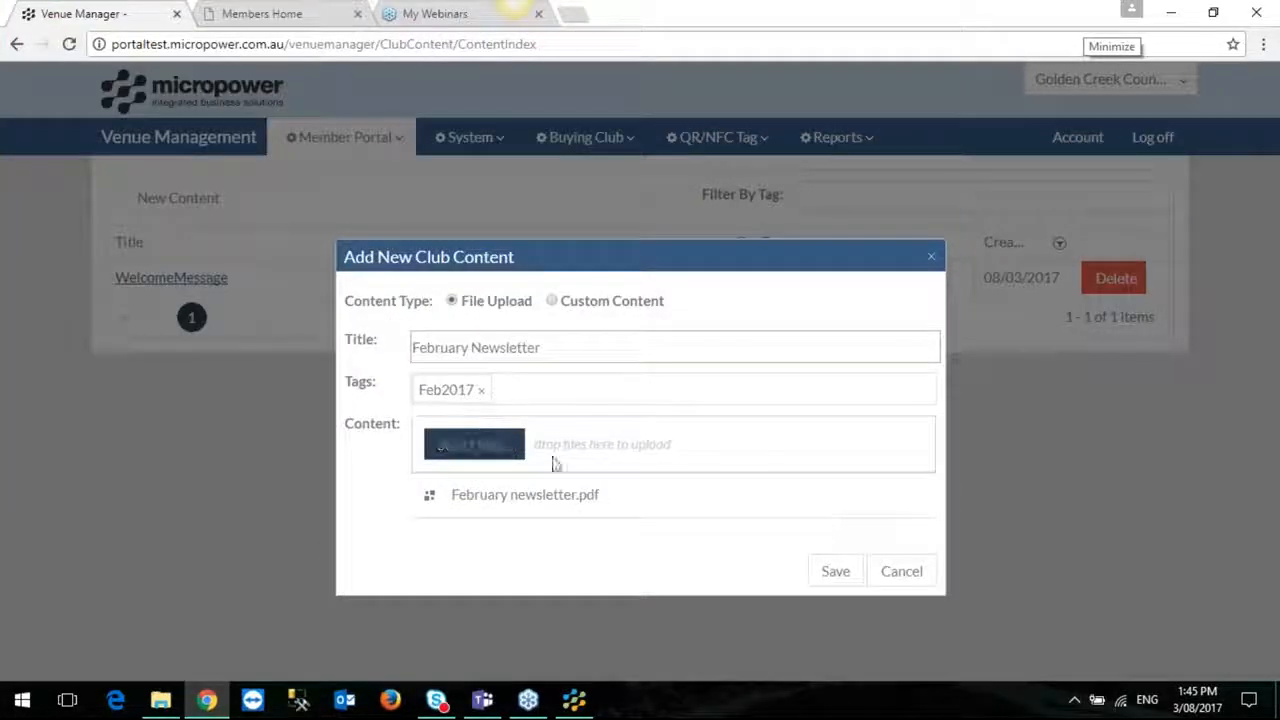
left_click(836, 576)
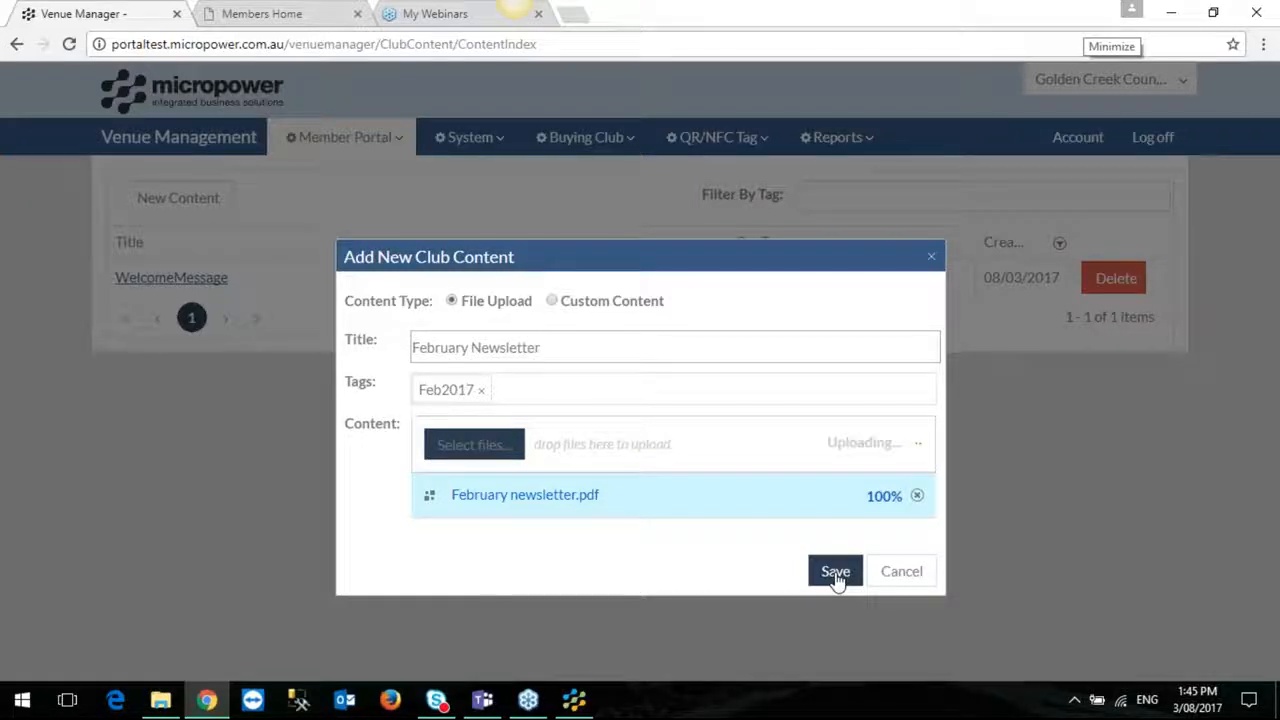
left_click(835, 574)
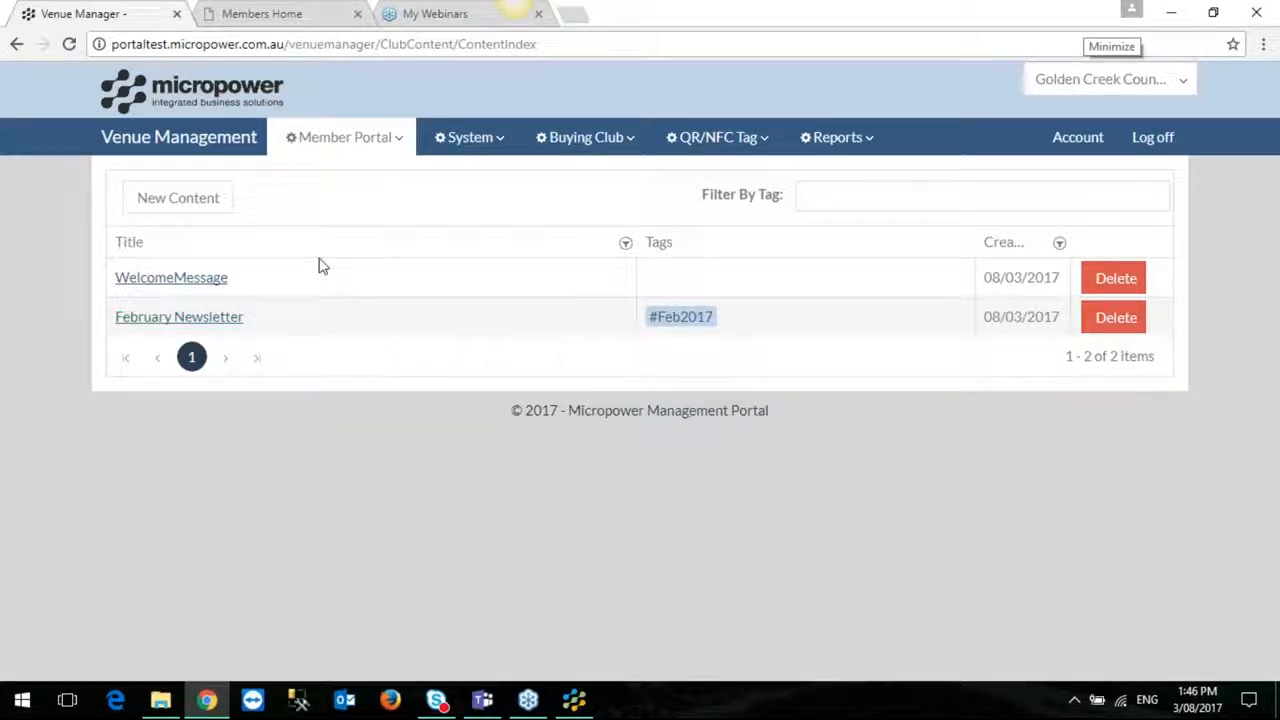
Start a custom-content club item, clear the stray '& <>' text, and cancel without saving.
left_click(178, 198)
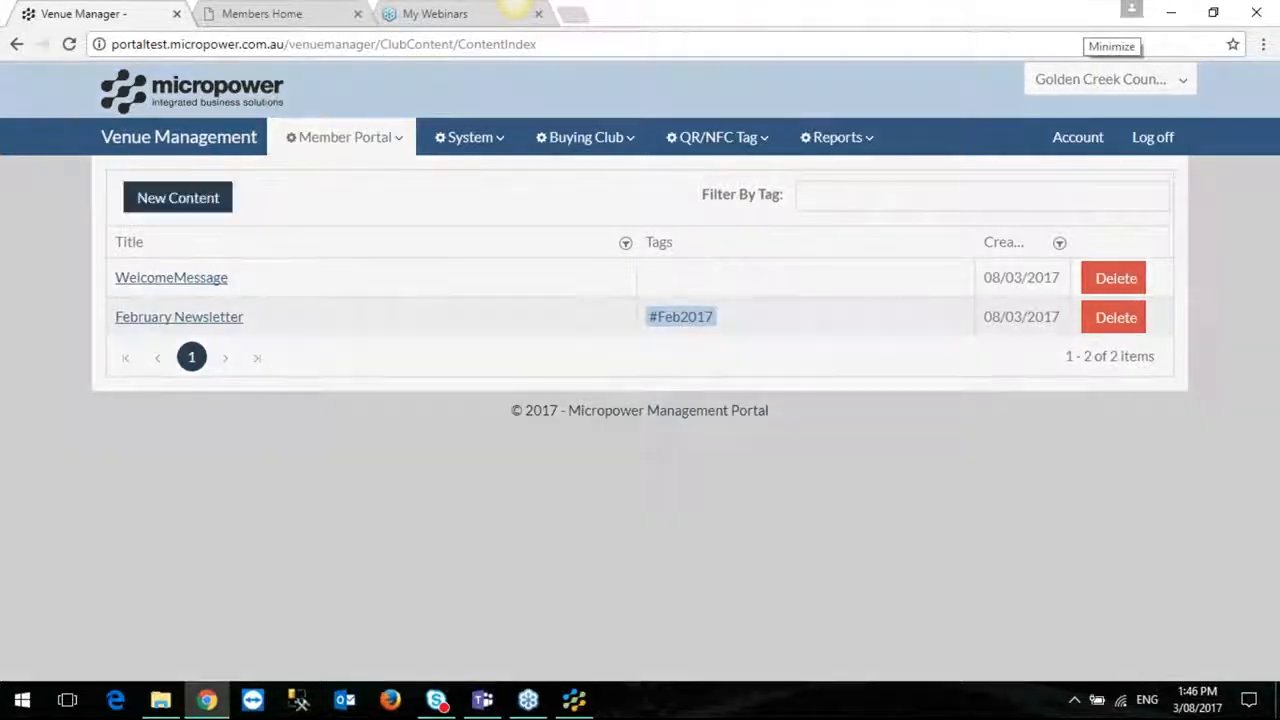
left_click(553, 296)
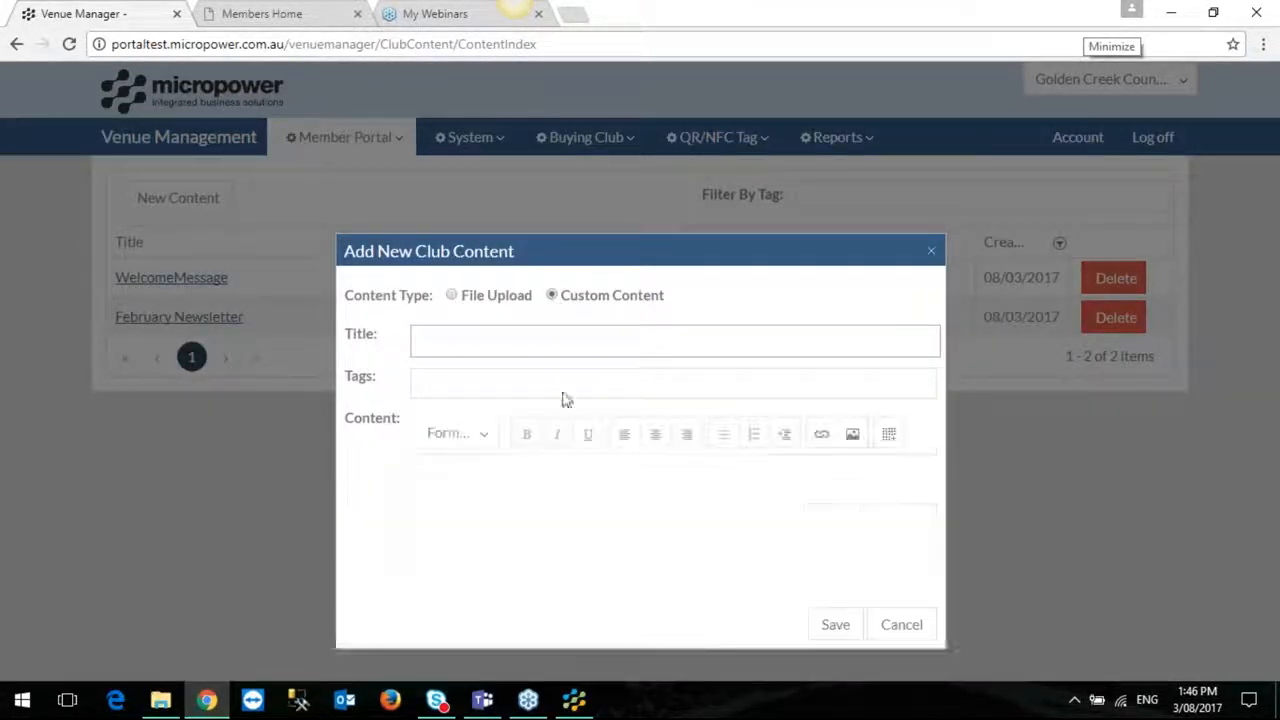
left_click(519, 482)
type("&")
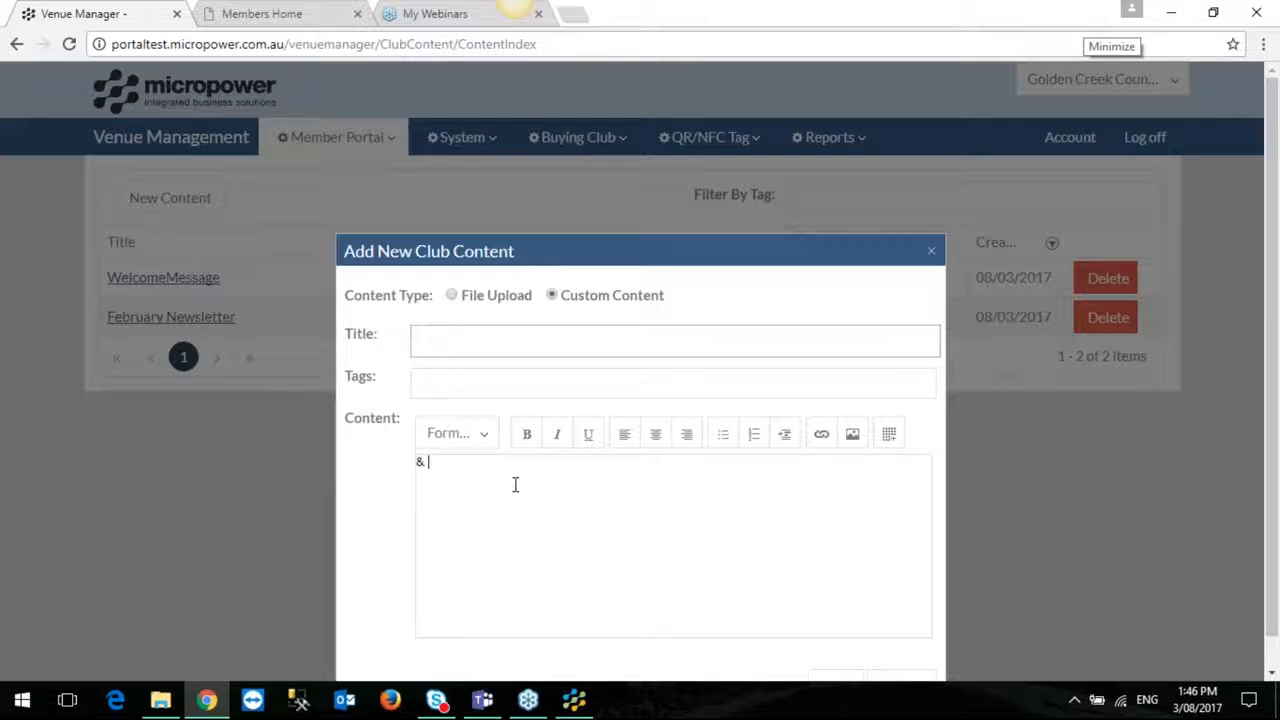
type(" <>")
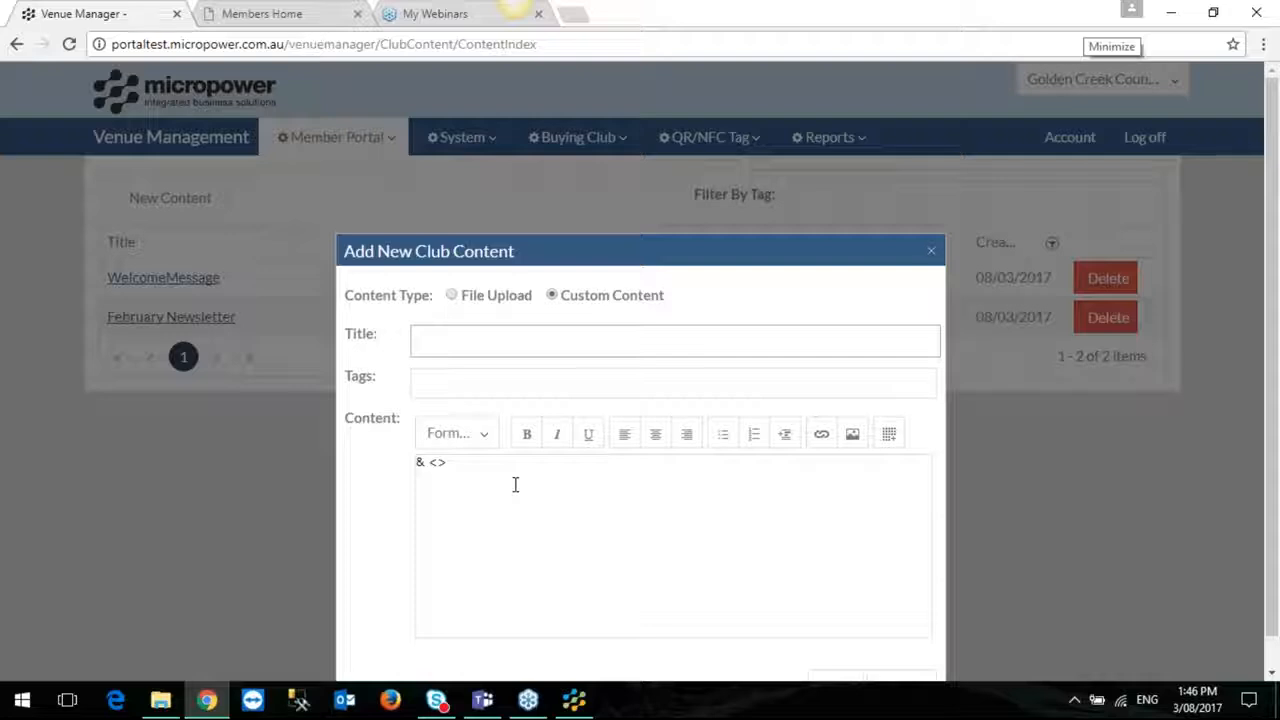
key("BackSpace")
key("BackSpace")
key("BackSpace")
key("BackSpace")
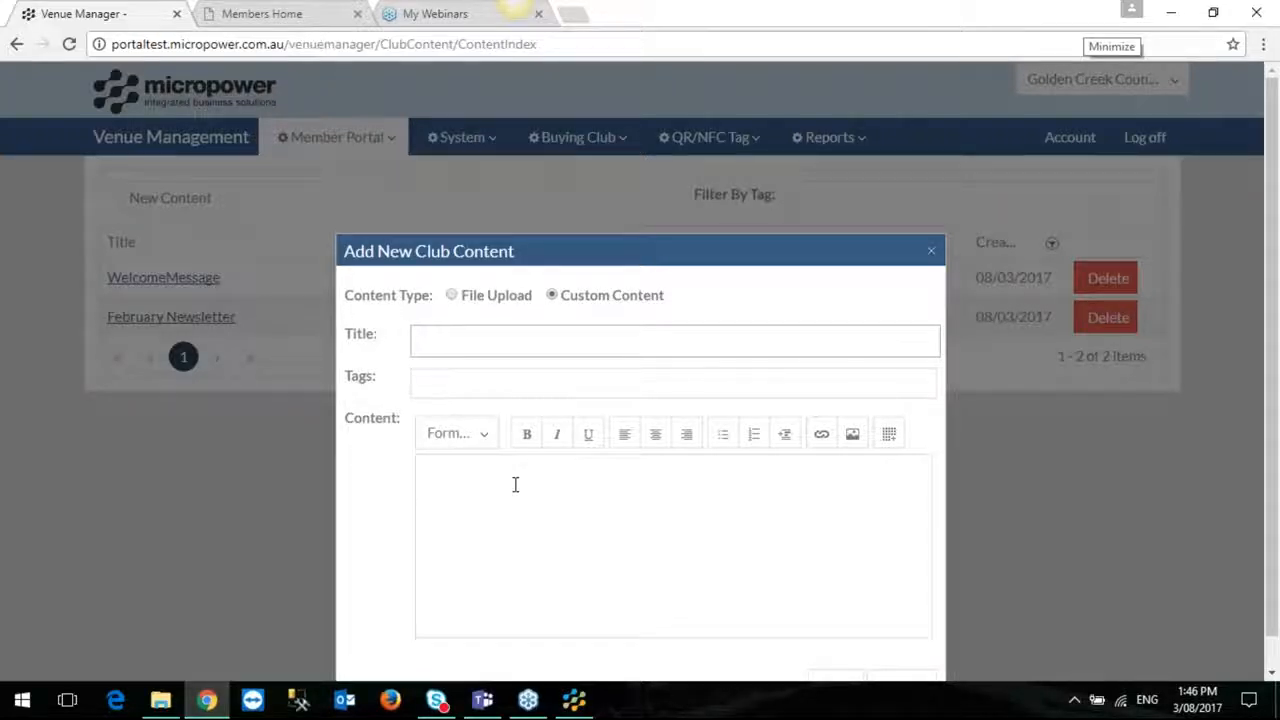
scroll(659, 453, "down", 1)
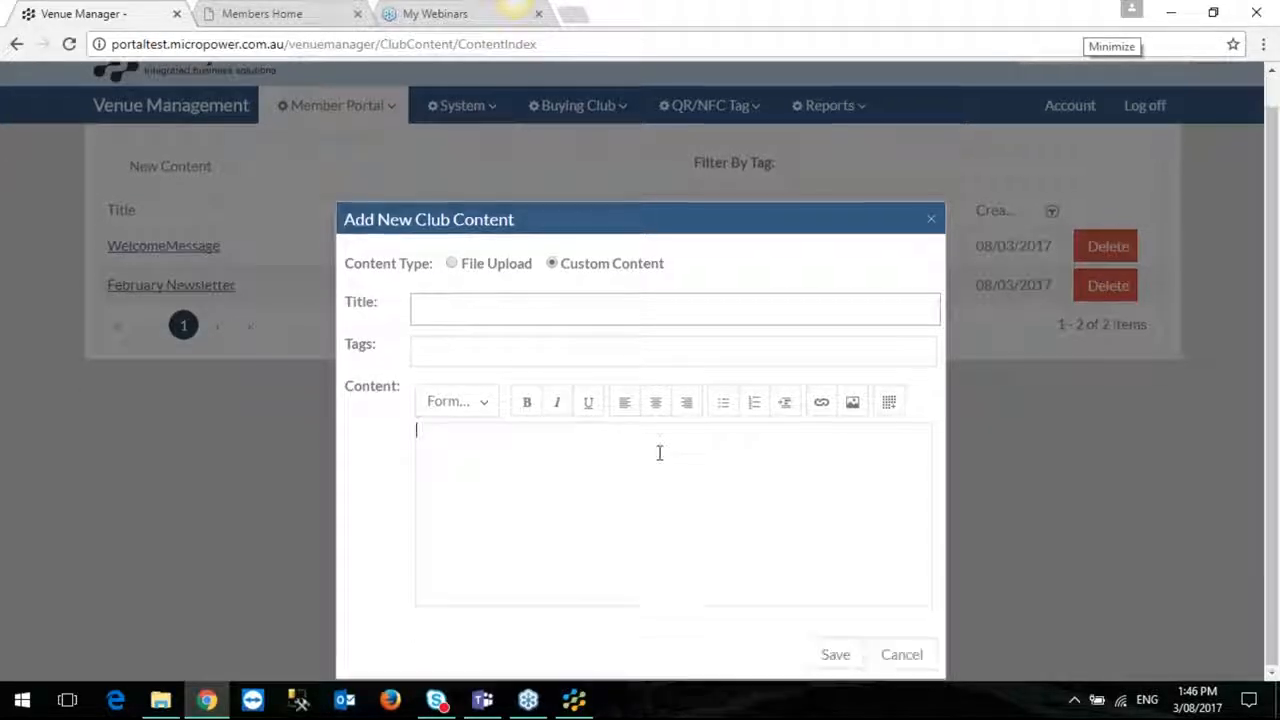
left_click(902, 655)
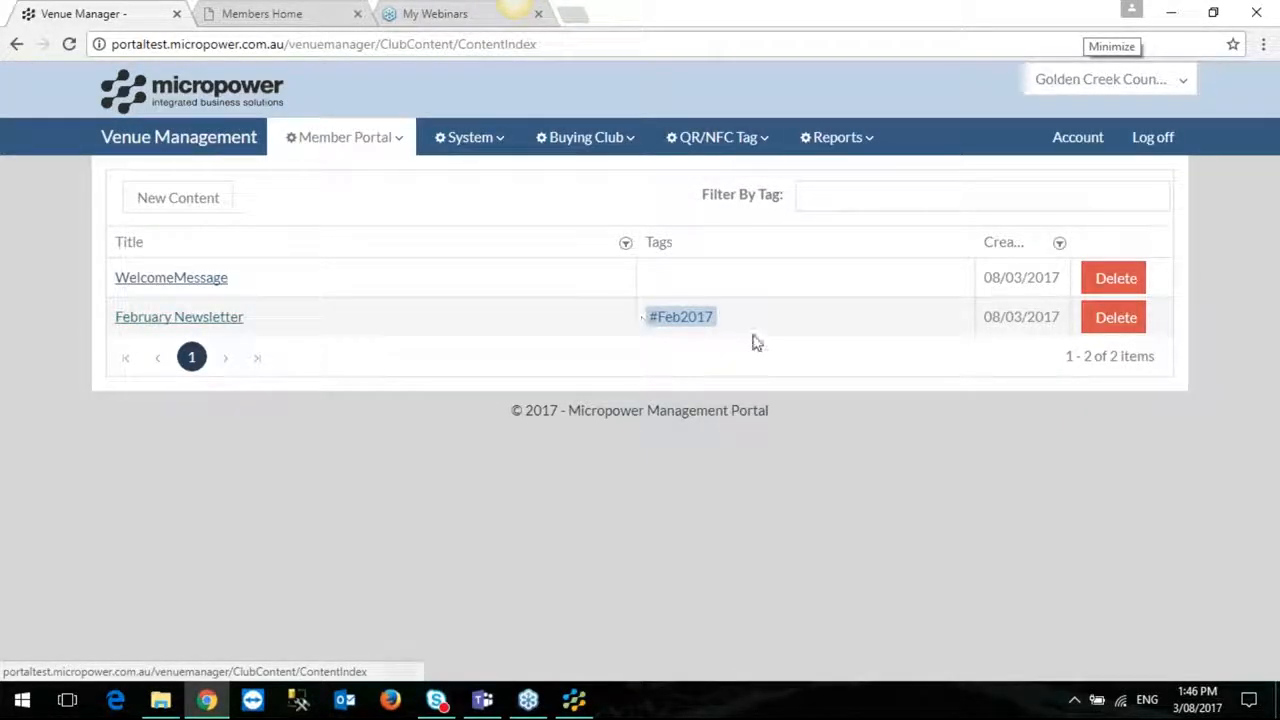
Open the Newsletters club page and write the intro sentence ending 'a newsletter below to read'.
left_click(350, 139)
left_click(333, 258)
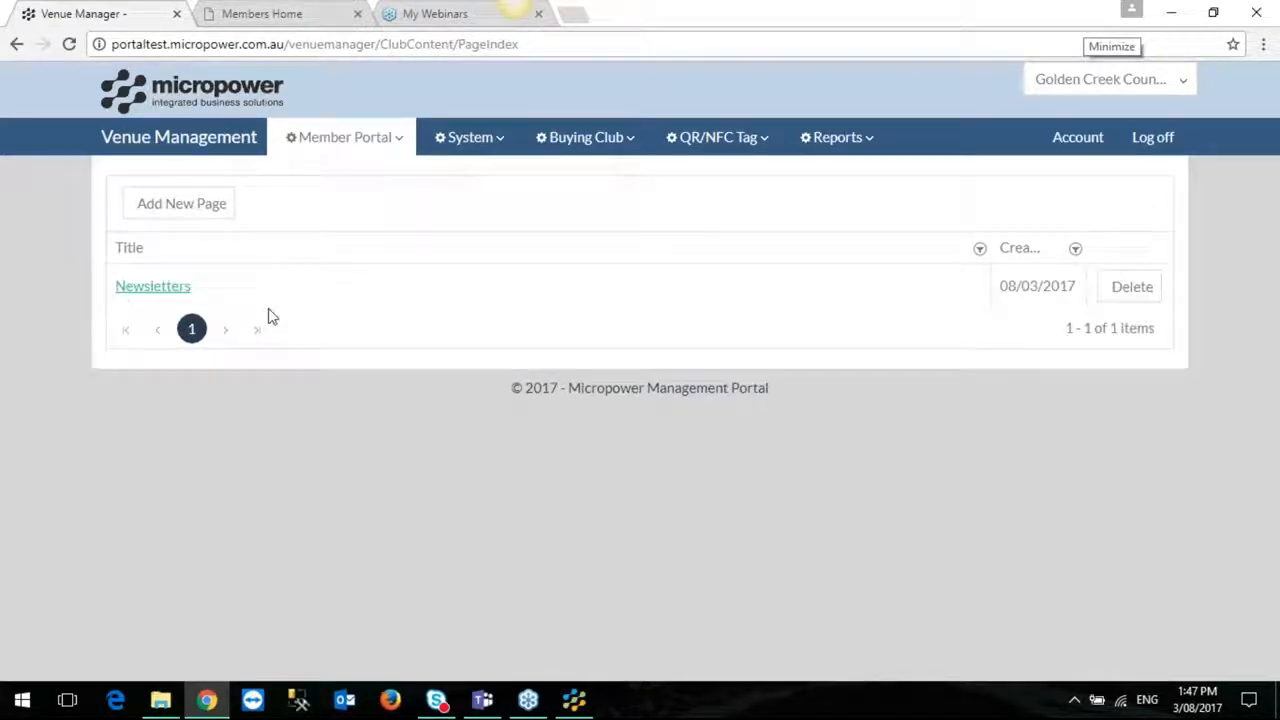
left_click(152, 288)
left_click(424, 408)
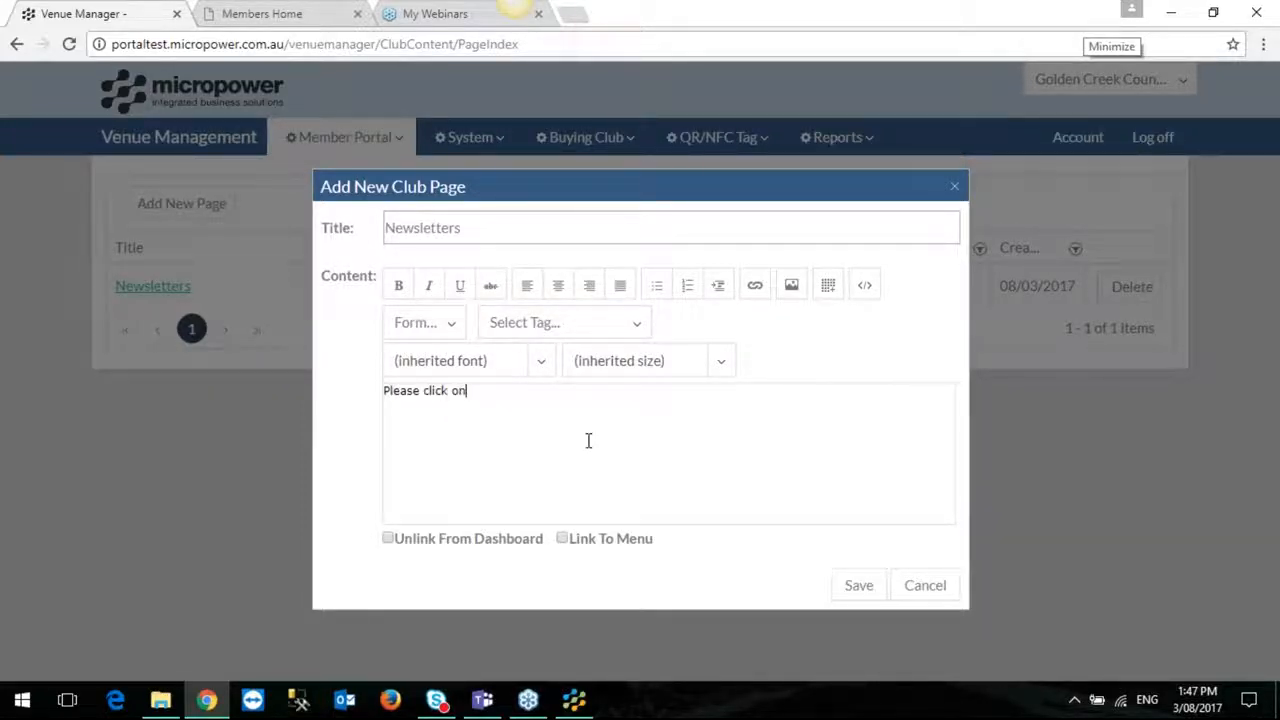
type("h")
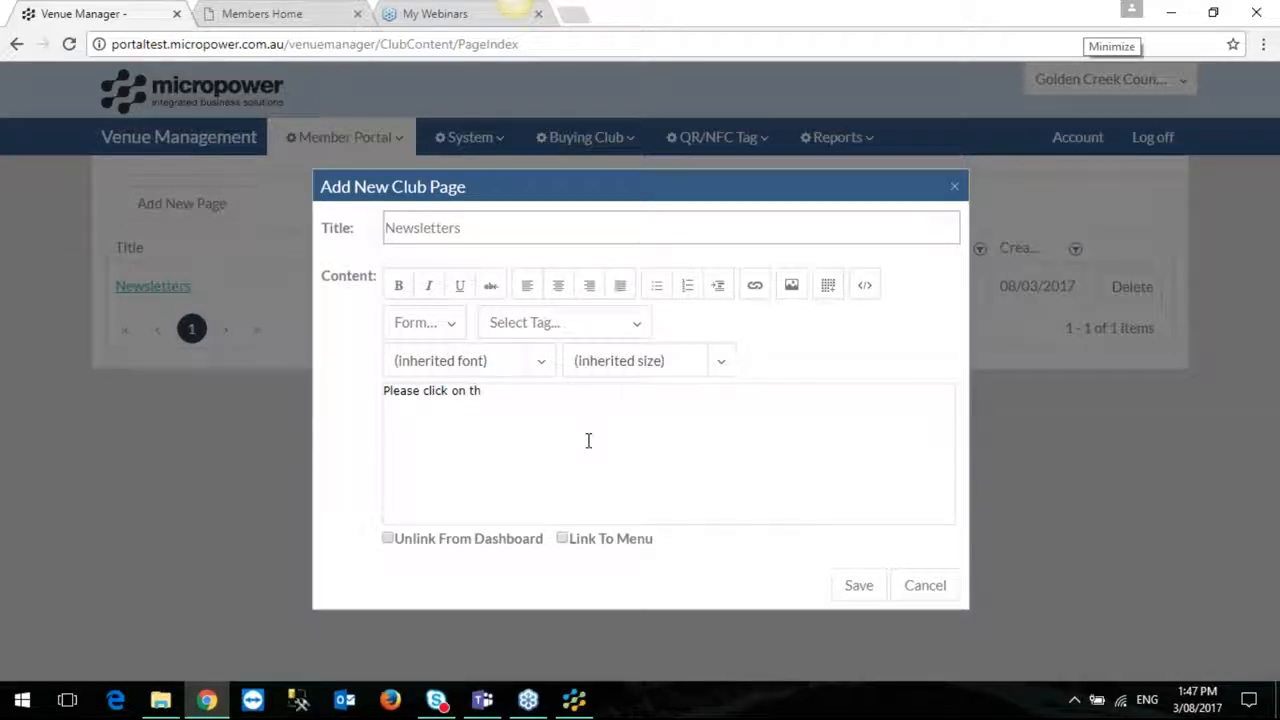
key("BackSpace")
key("BackSpace")
key("BackSpace")
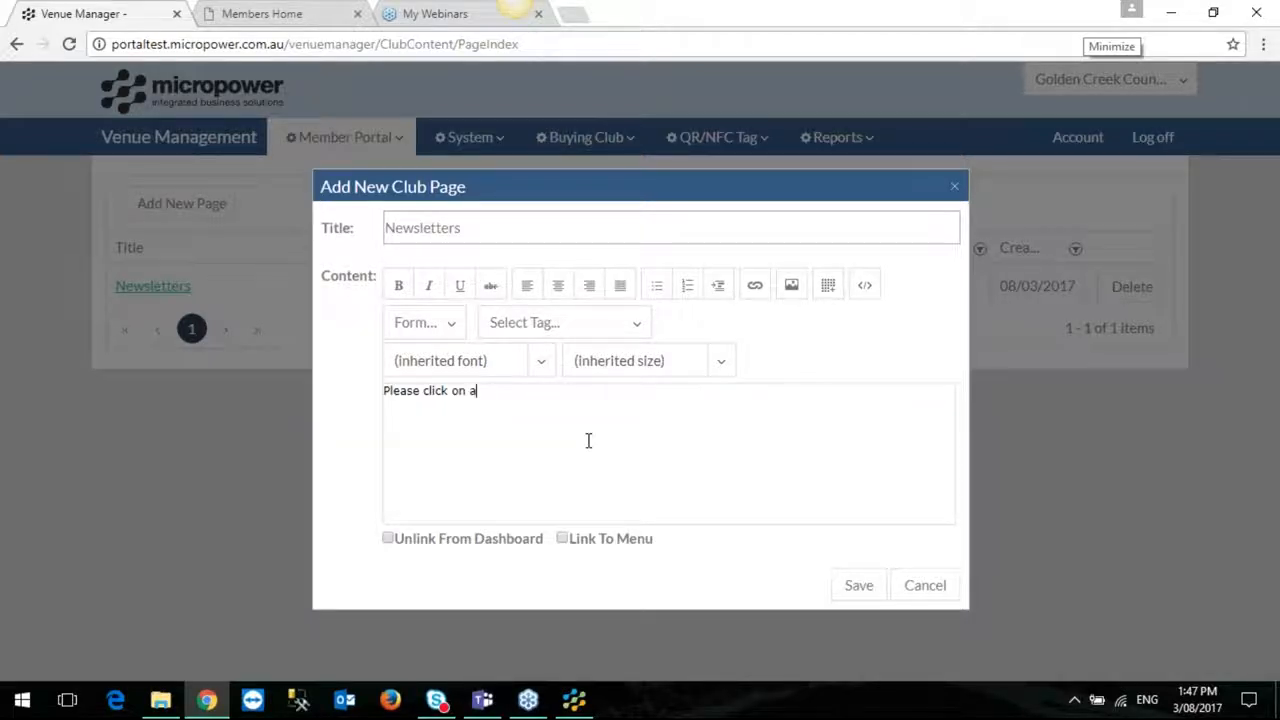
type("a newsletter below to read")
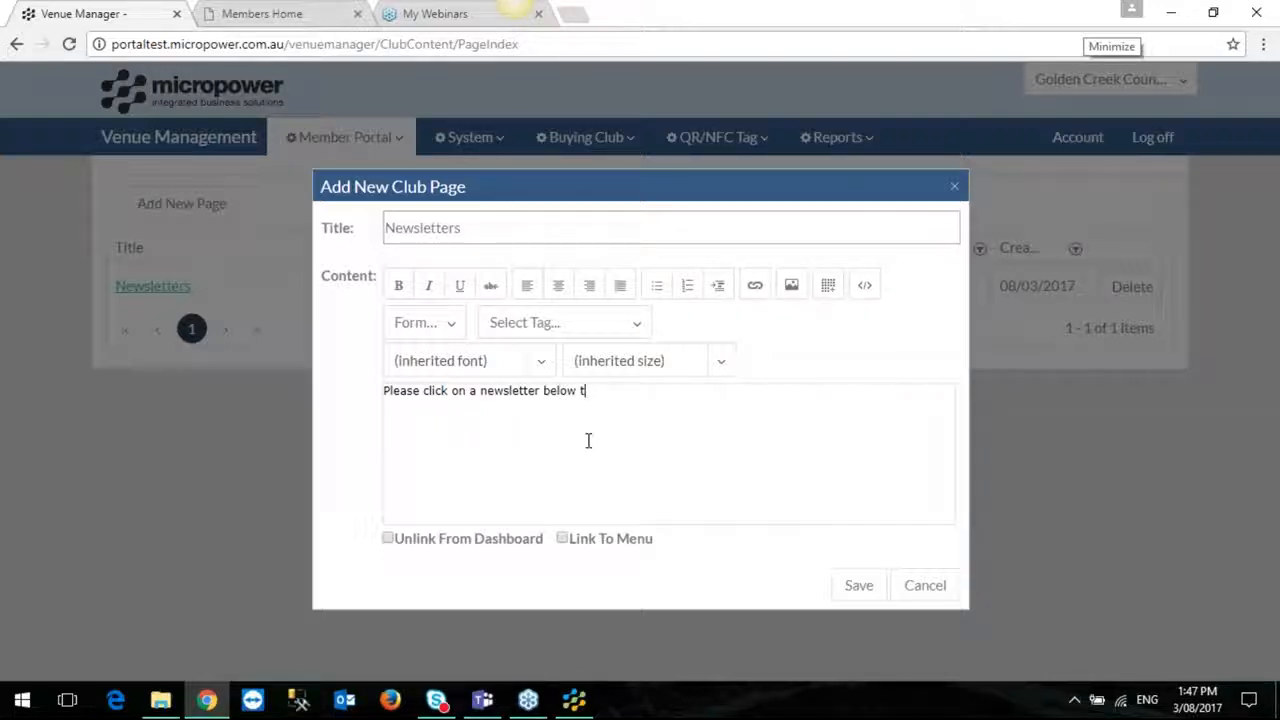
key("Return")
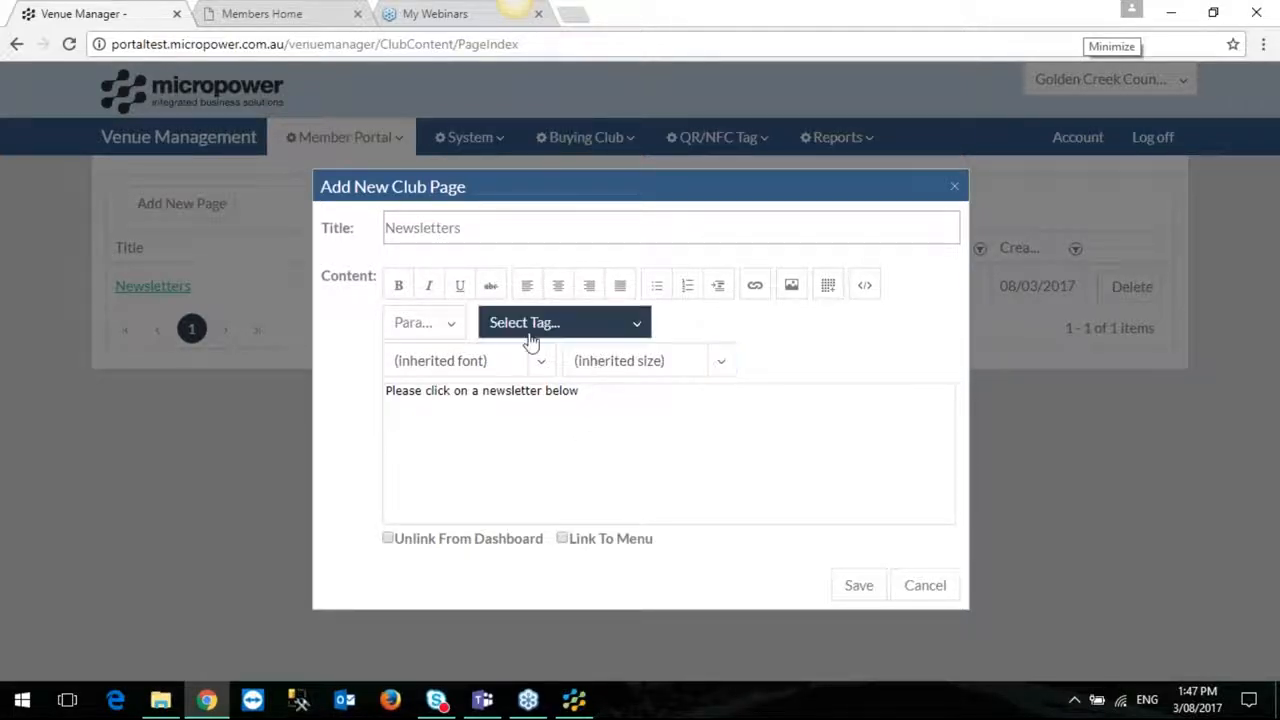
Embed the #Feb2017 tag on the line below the sentence and save the Newsletters page.
left_click(636, 325)
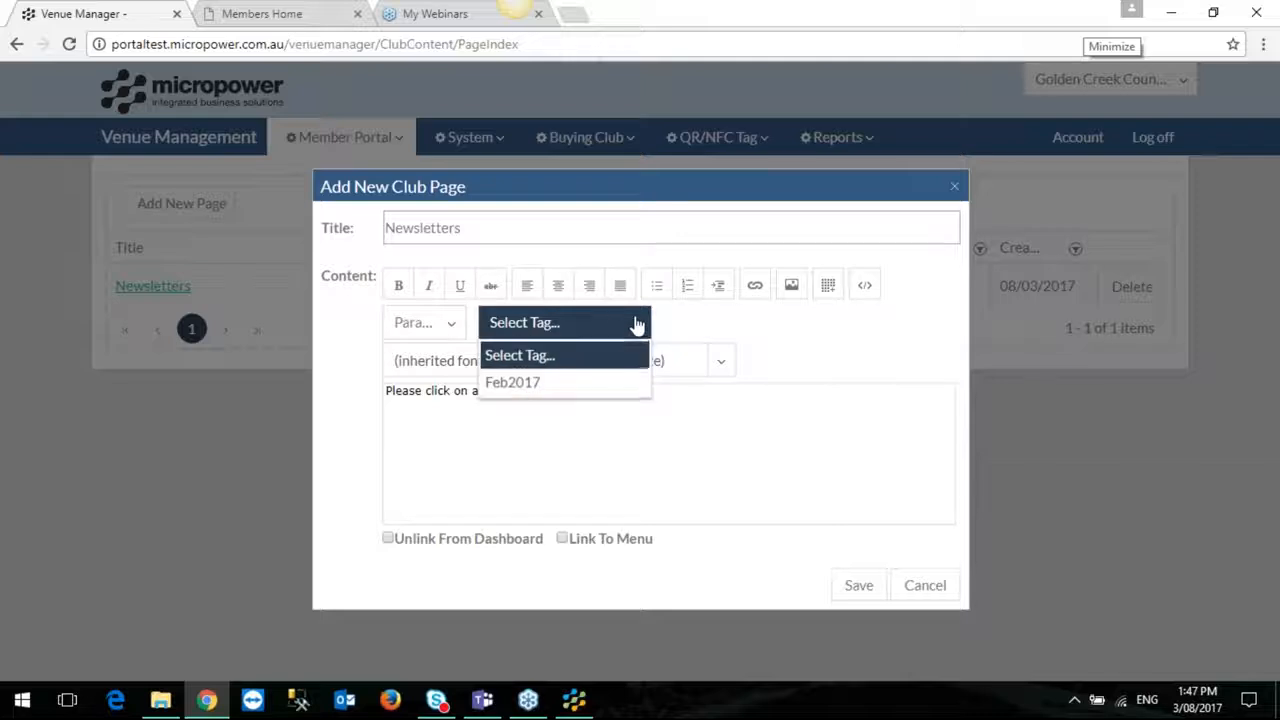
left_click(533, 385)
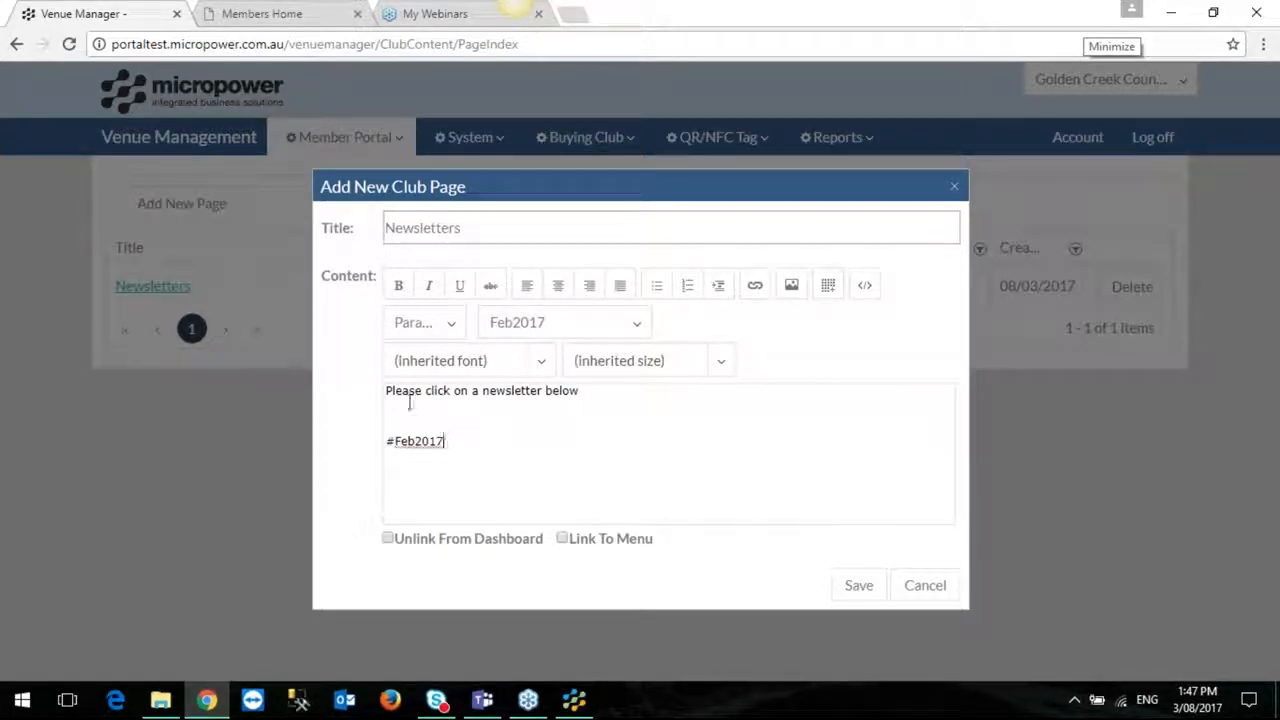
left_click_drag(386, 390, 585, 393)
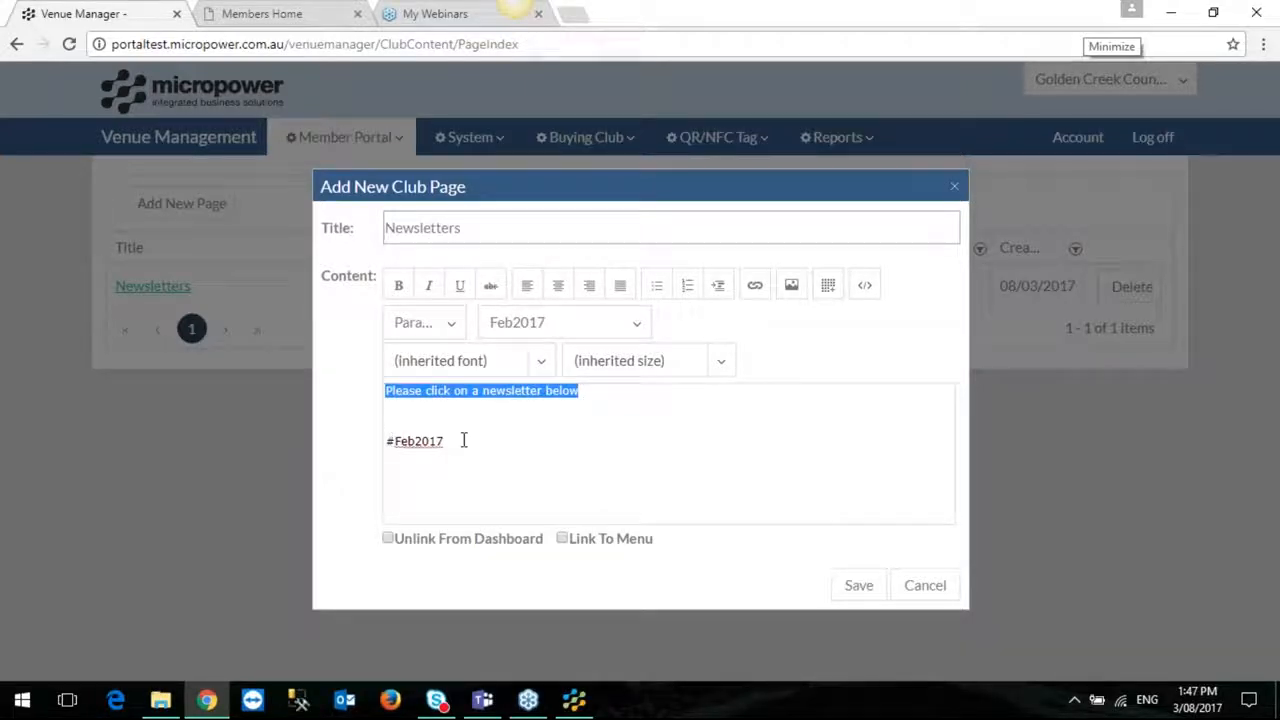
left_click(857, 588)
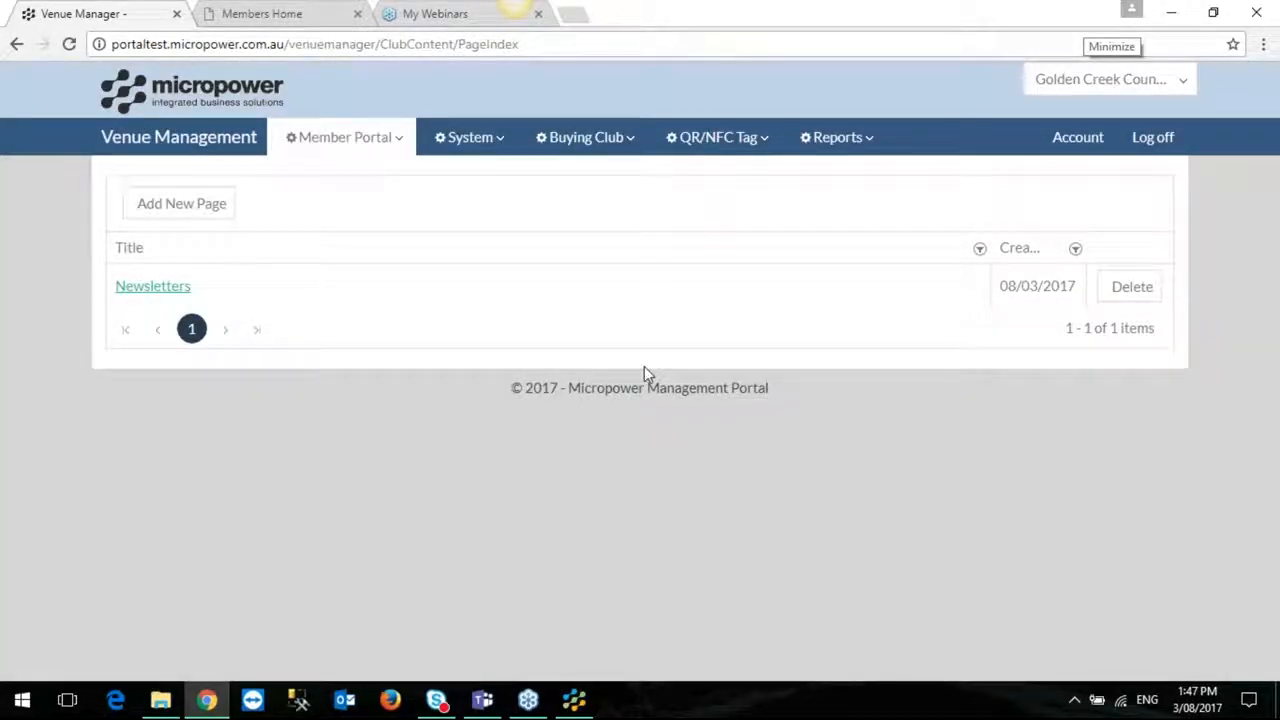
Reload the member portal, open Newsletters, and test the February Newsletter link, returning after the 404.
left_click(274, 13)
scroll(140, 264, "up", 3)
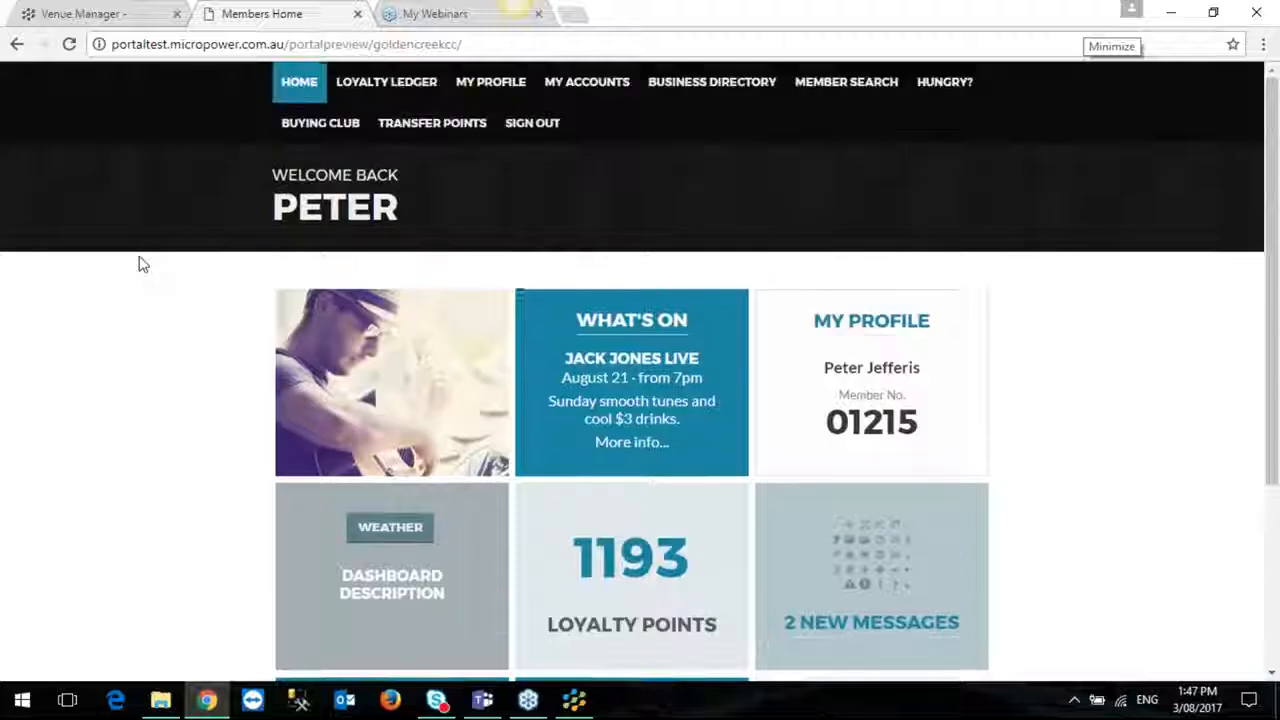
left_click(67, 44)
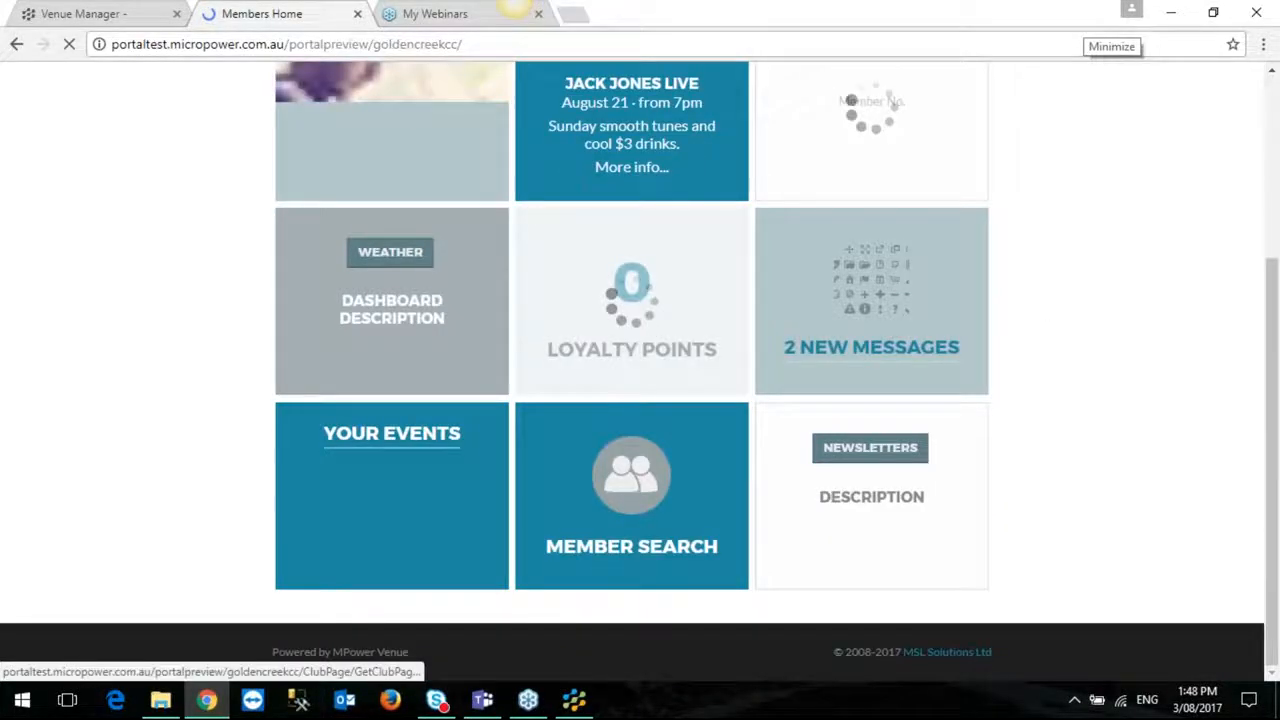
left_click(866, 449)
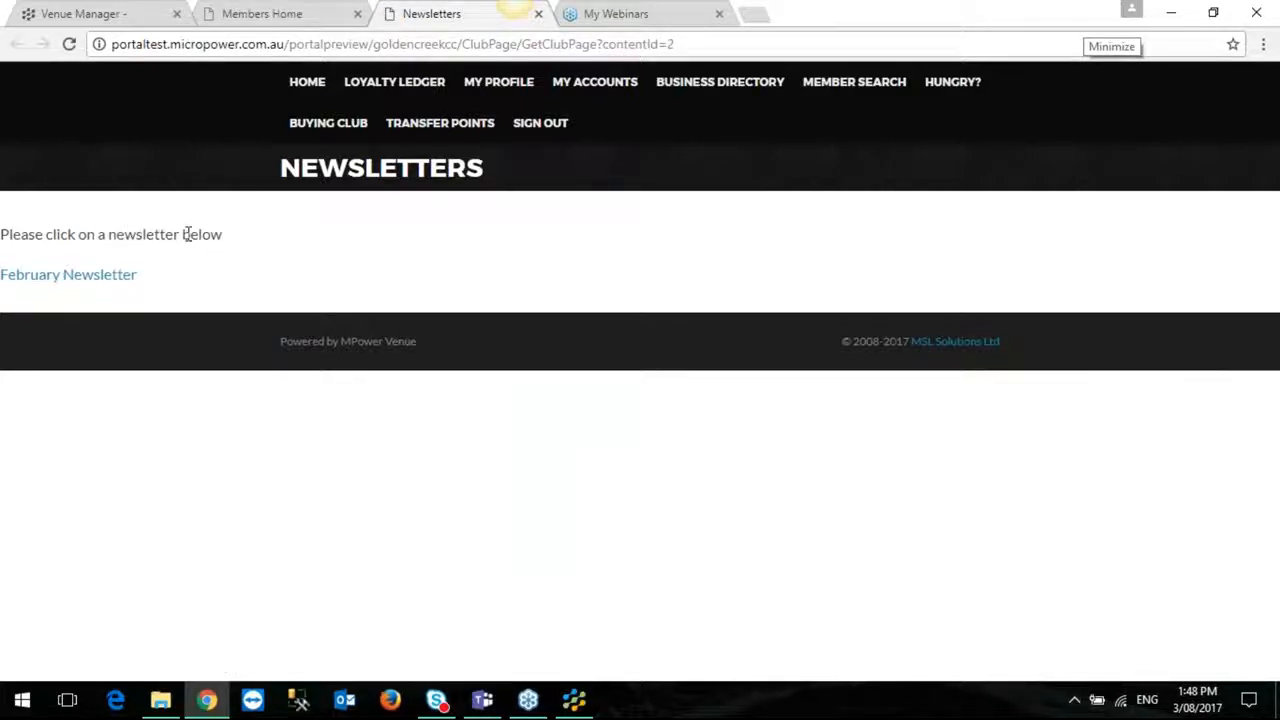
left_click(91, 281)
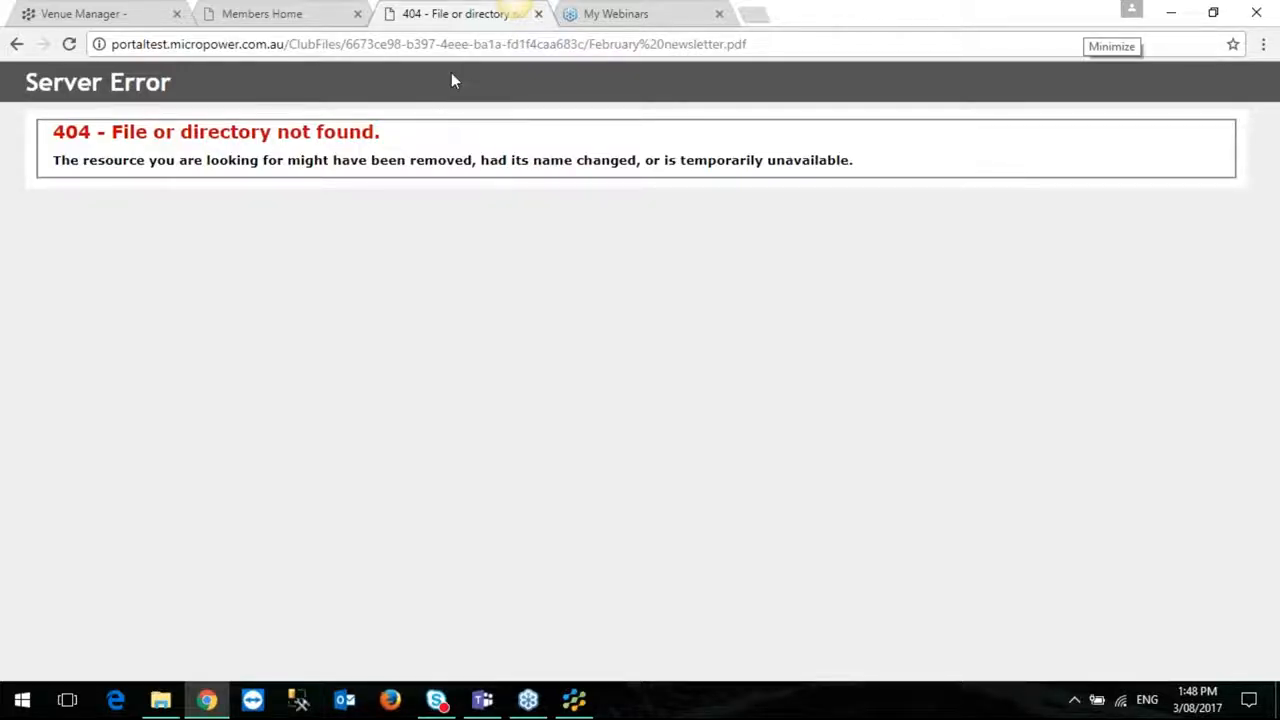
left_click(15, 47)
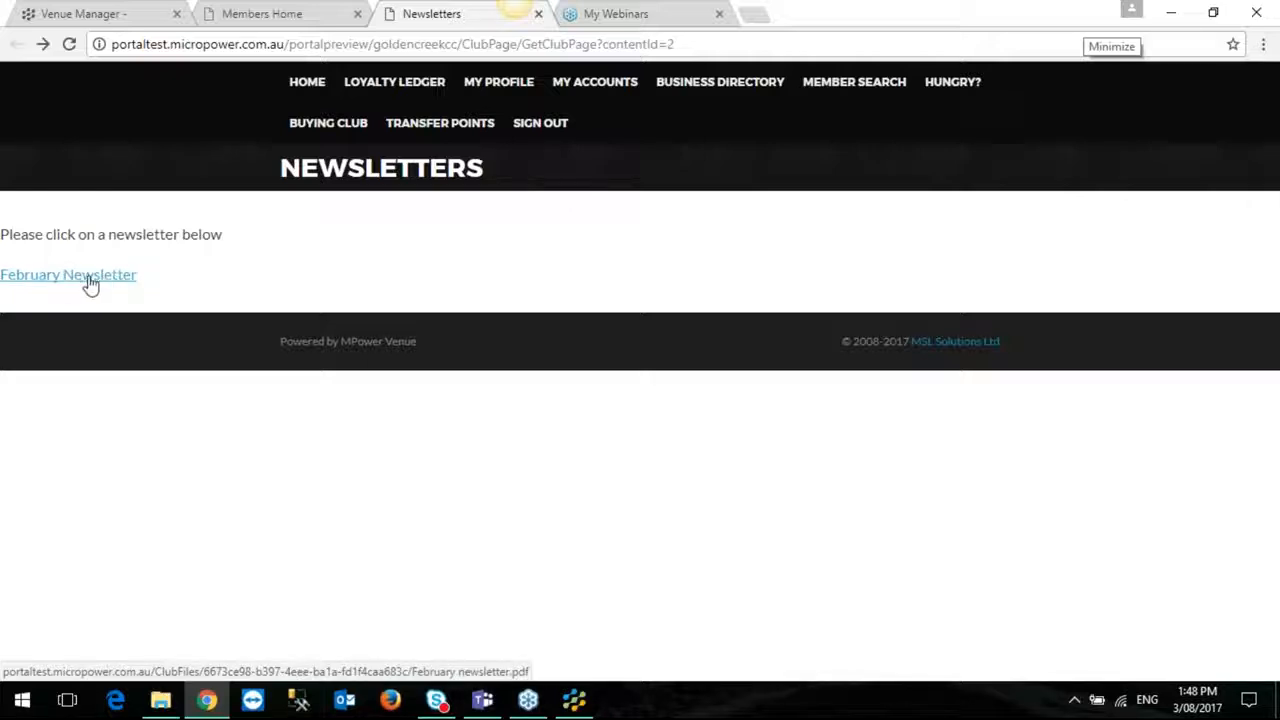
Return to the venue management site and view the club content list.
left_click(81, 14)
mouse_move(362, 140)
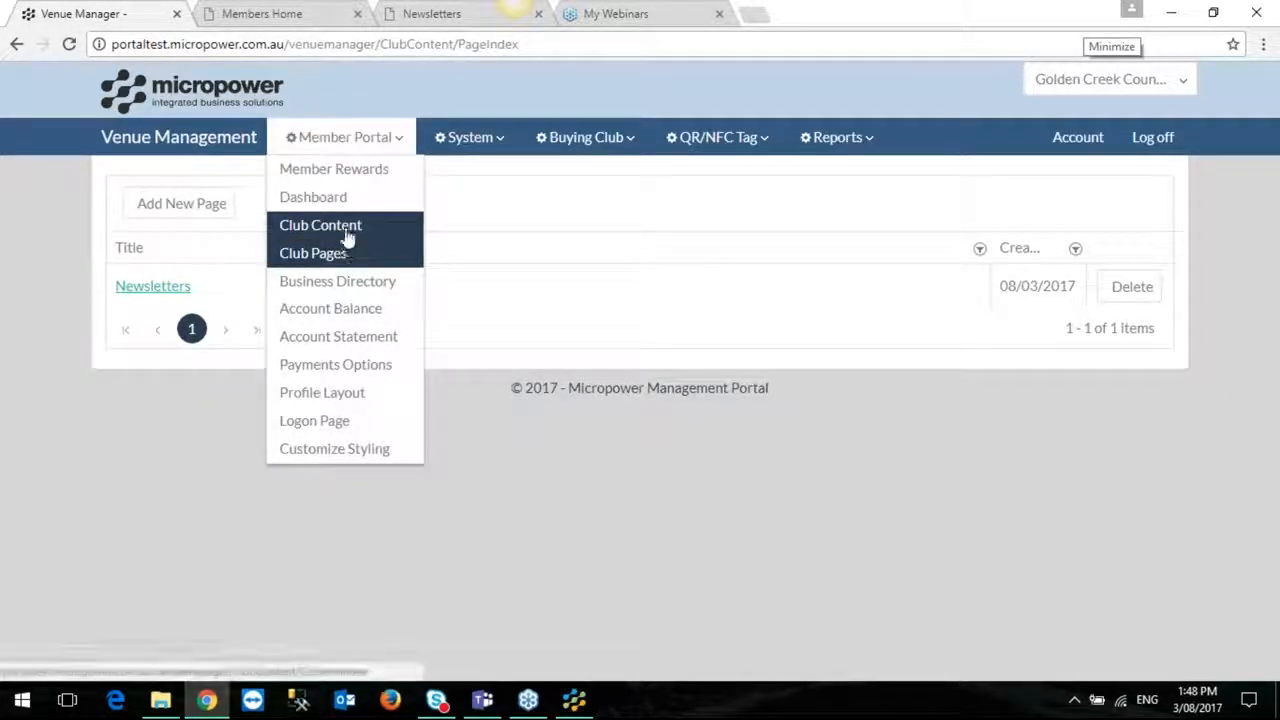
left_click(345, 229)
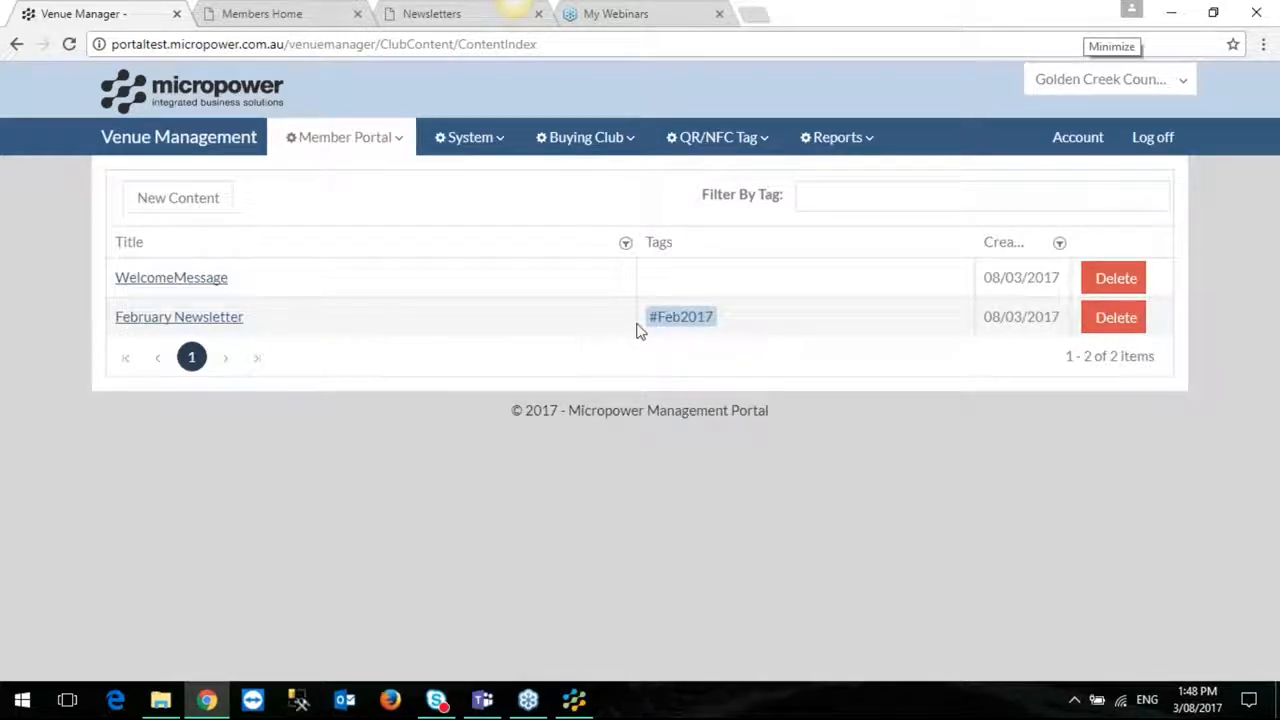
On the Newsletters club page, delete the blank line above #Feb2017 and save.
left_click(374, 140)
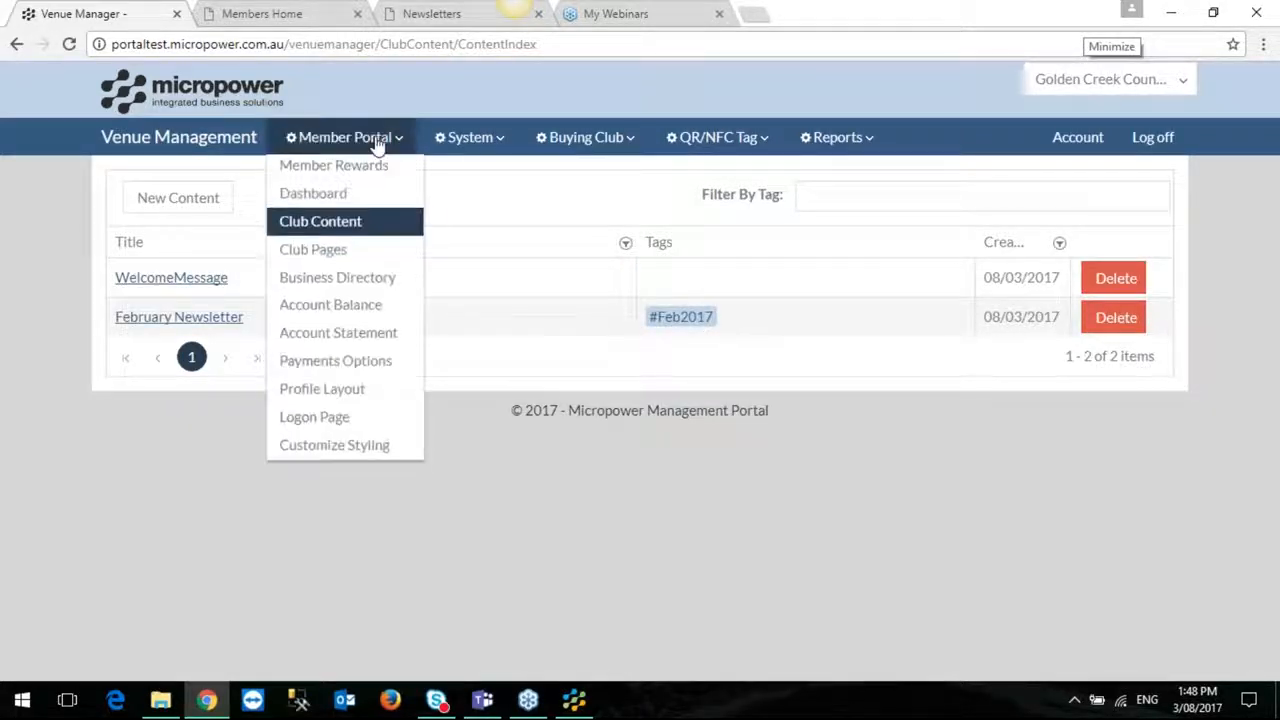
left_click(338, 258)
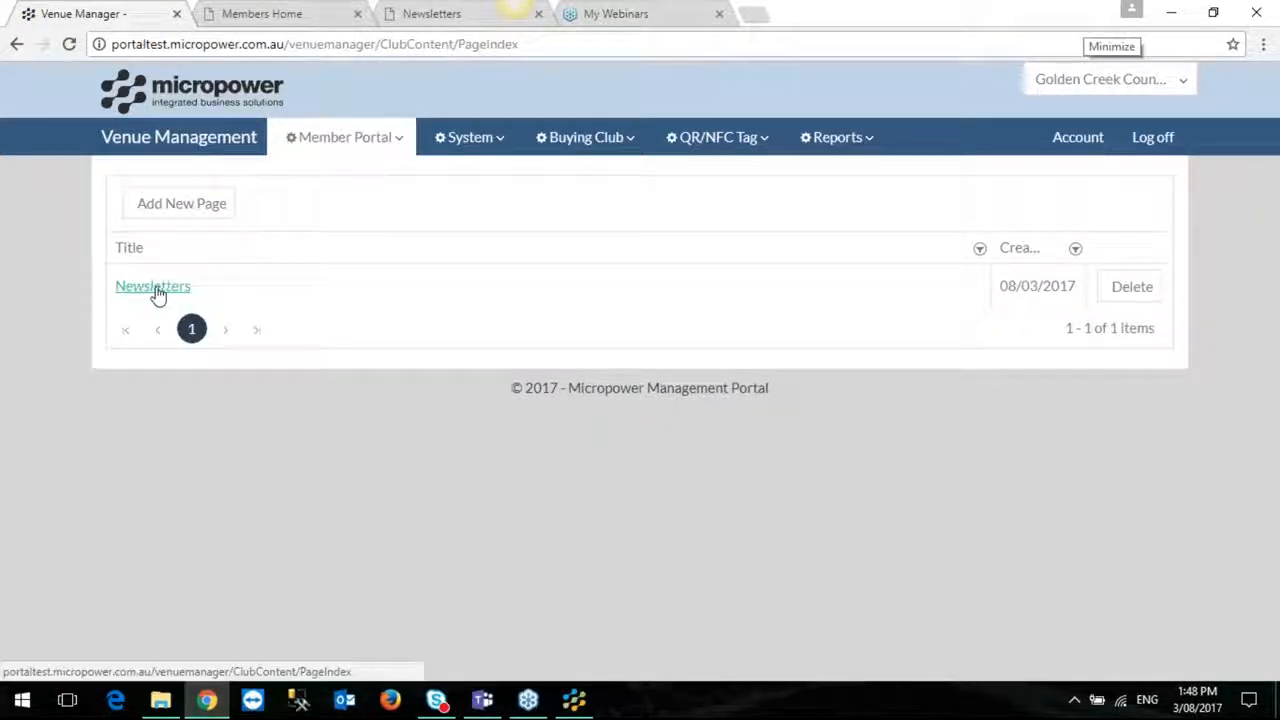
left_click(165, 289)
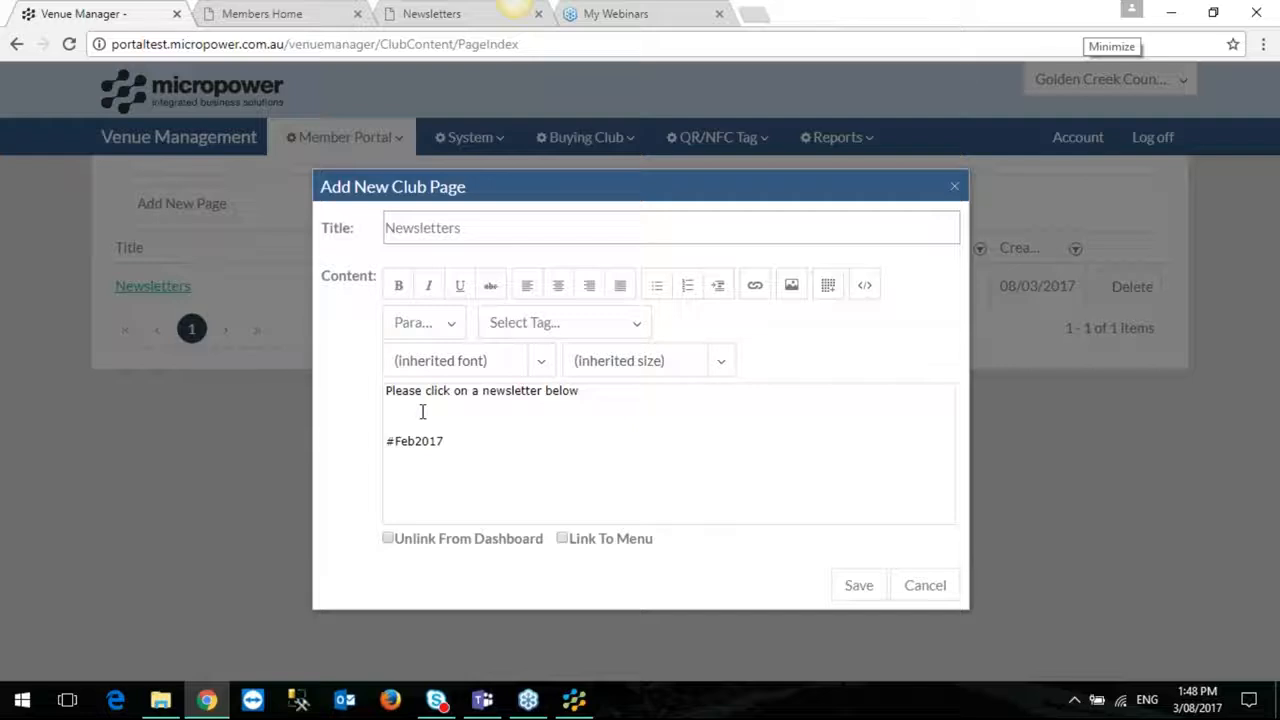
left_click(410, 412)
key("Delete")
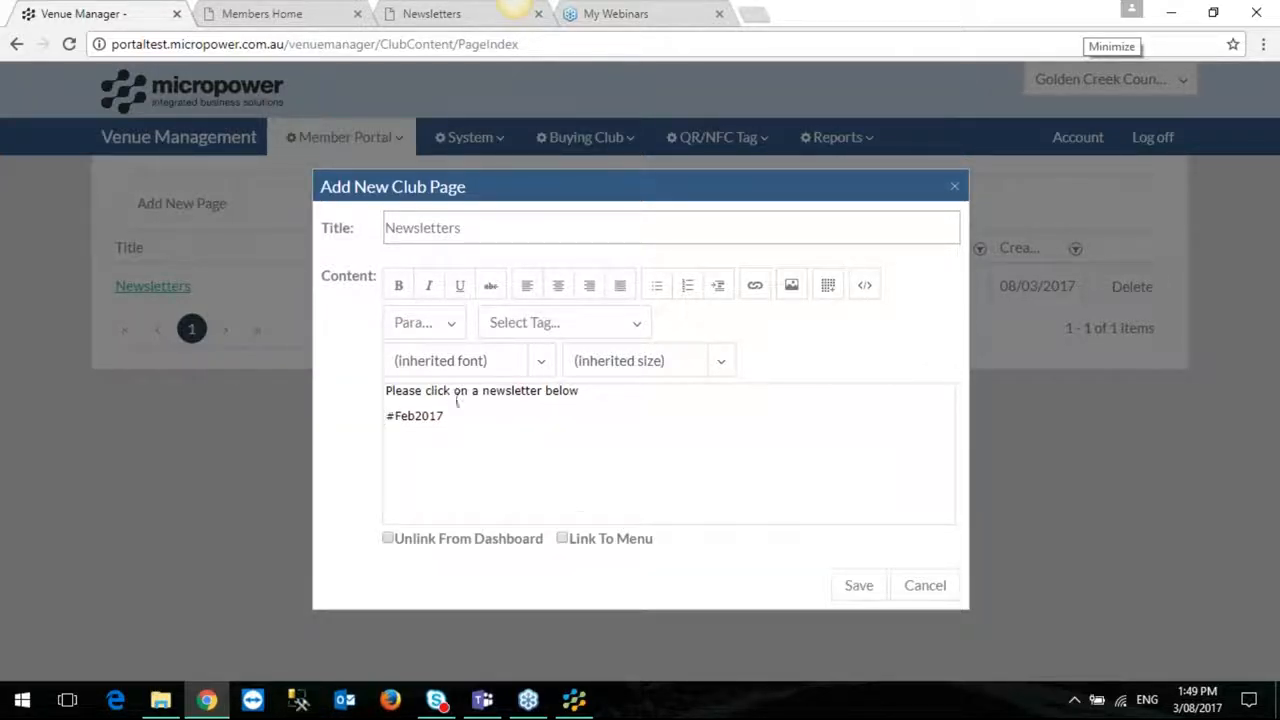
left_click(866, 590)
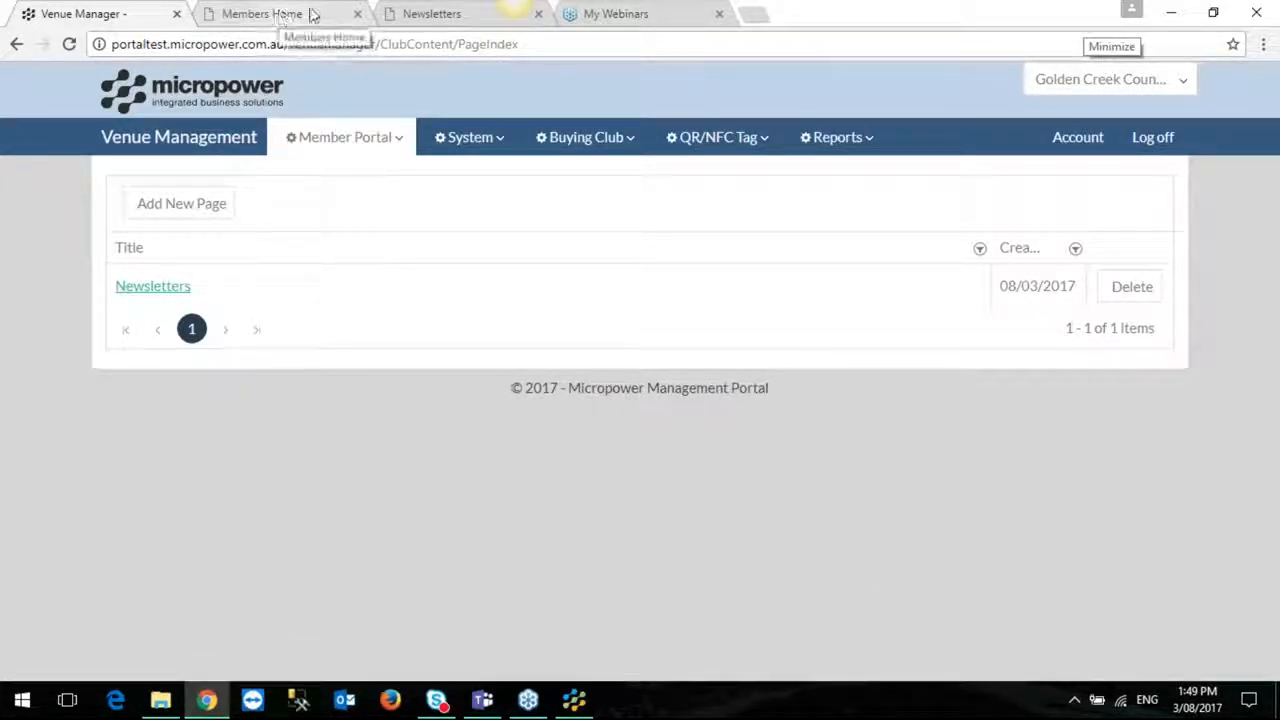
Close the outdated Newsletters tab, reload the portal home, reopen Newsletters, then return to the venue site.
left_click(440, 14)
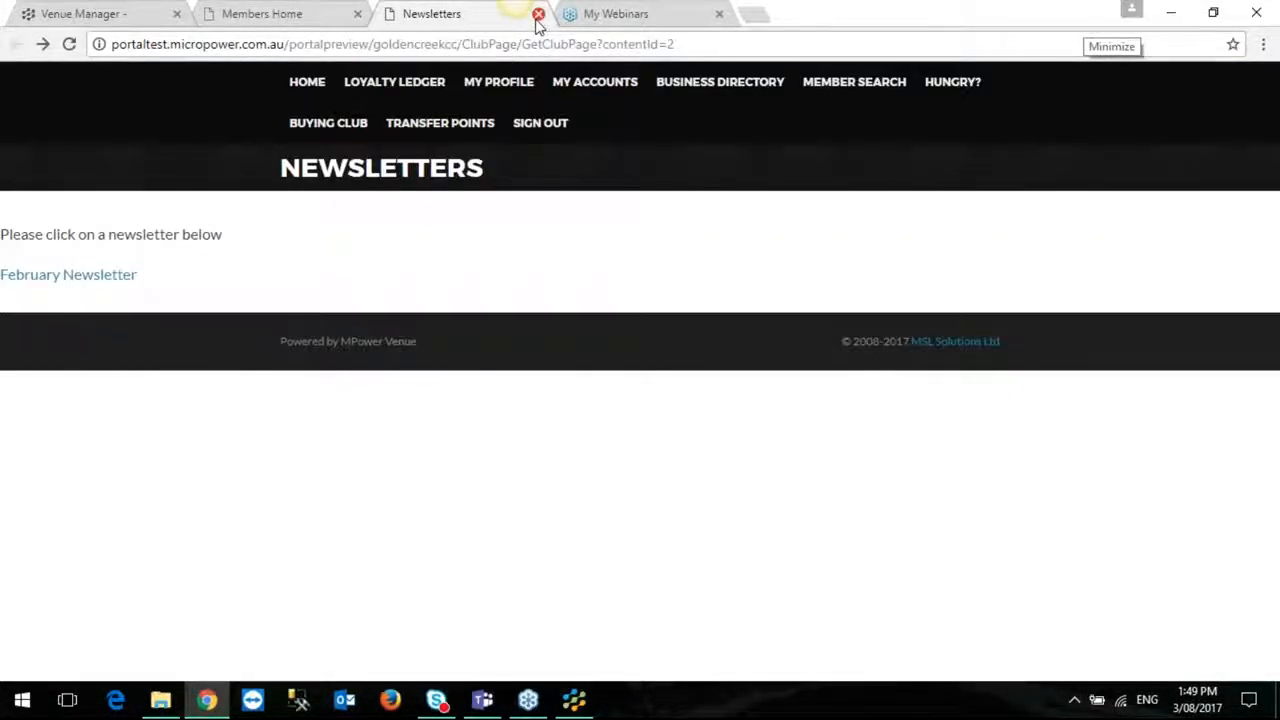
left_click(538, 15)
left_click(309, 16)
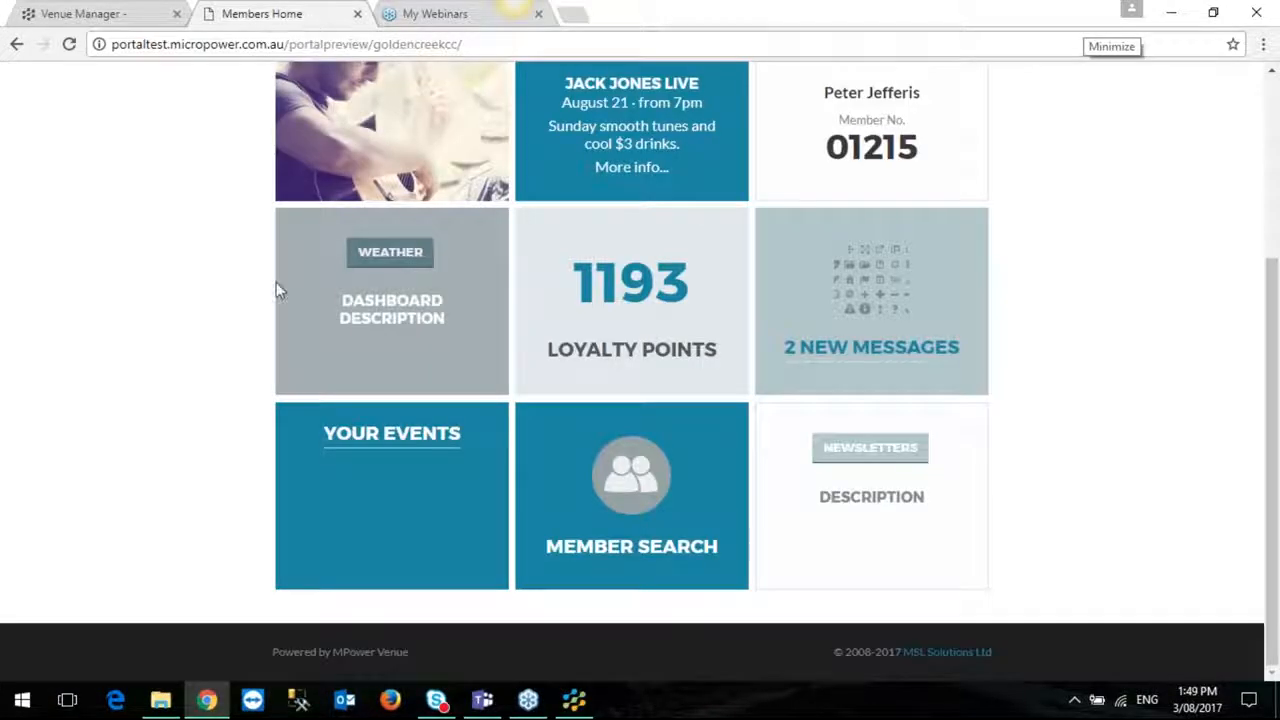
scroll(276, 282, "up", 3)
left_click(69, 45)
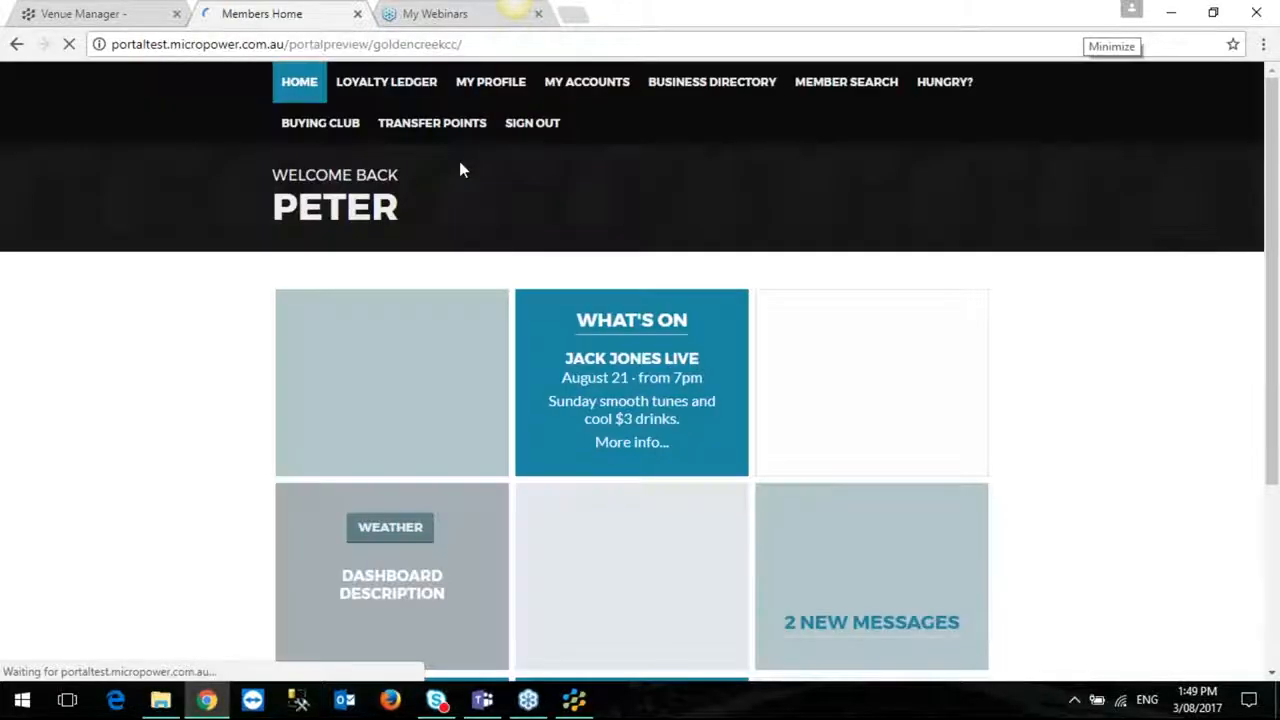
scroll(1086, 297, "down", 3)
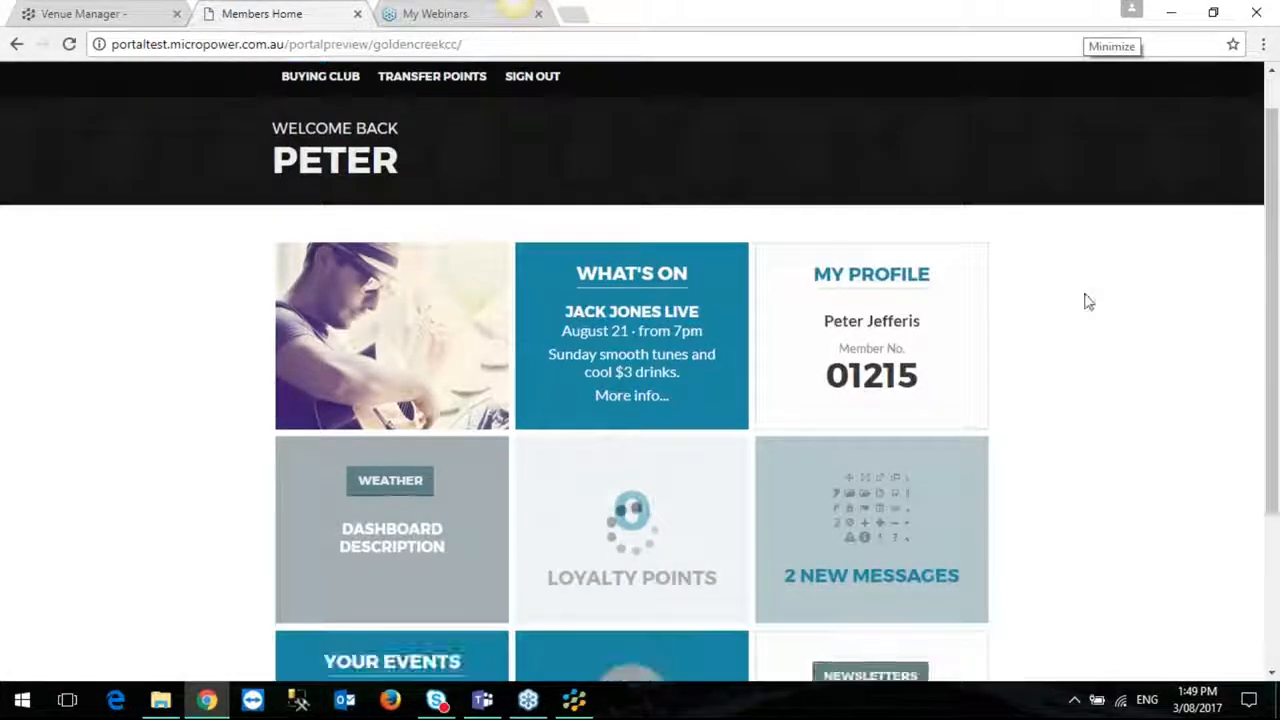
left_click(870, 447)
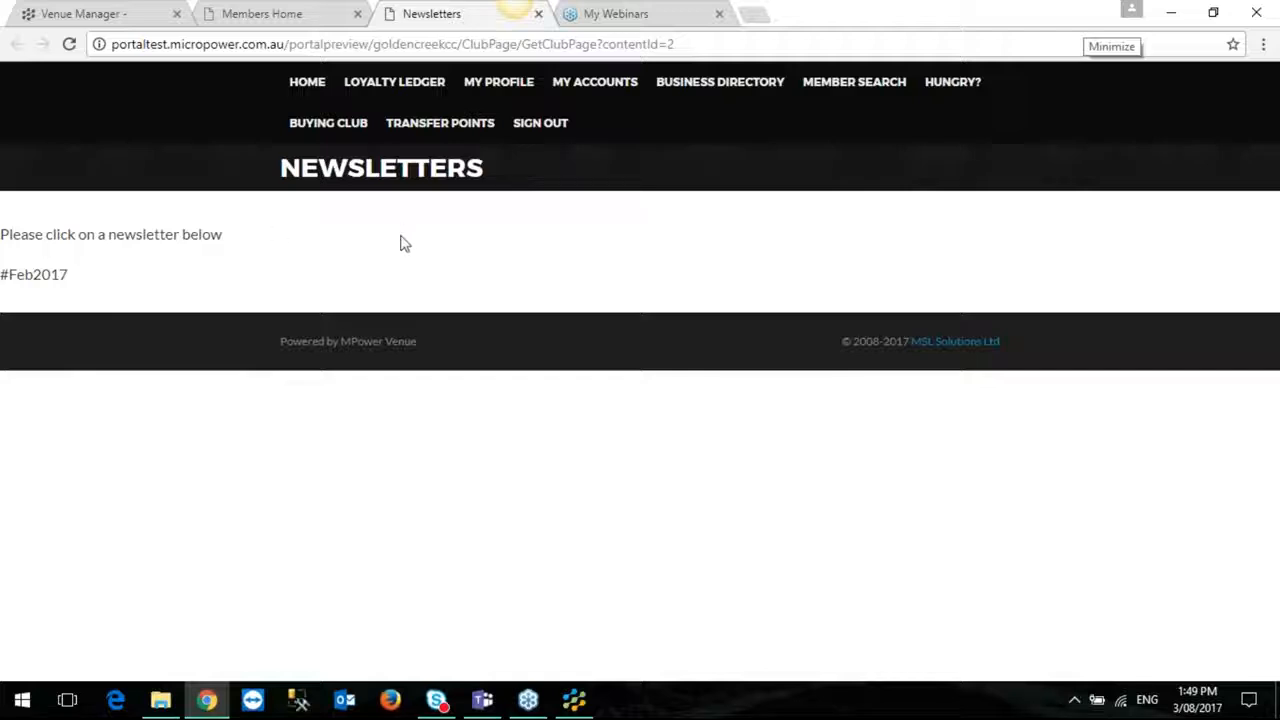
left_click(82, 16)
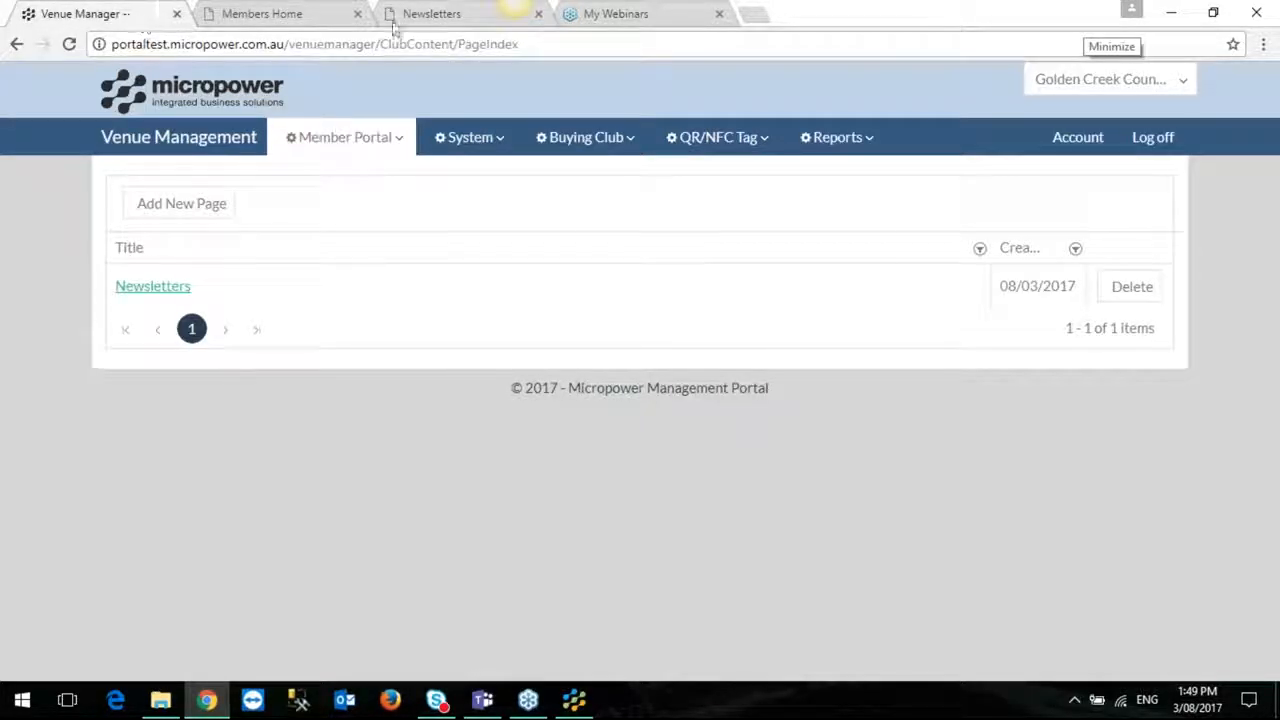
left_click(368, 137)
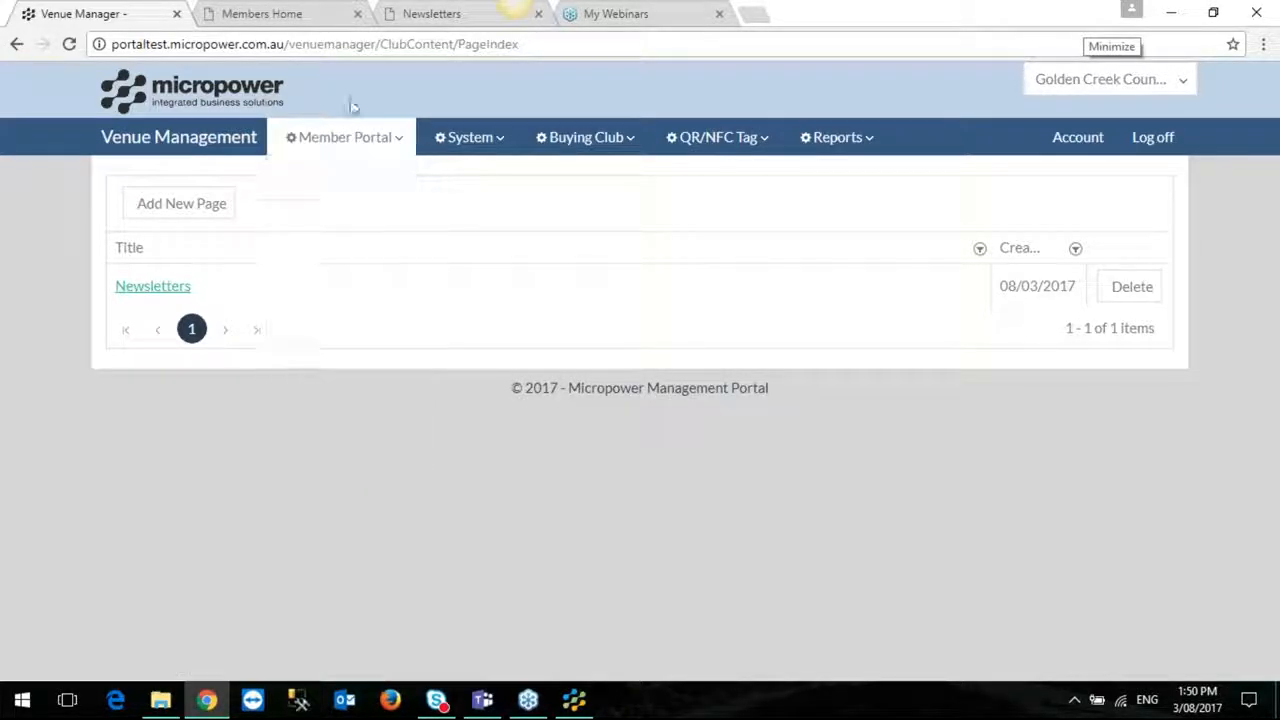
Open the portal's LOYALTY LEDGER and scroll through the 'Long Spin 2 Win' transactions.
left_click(256, 22)
scroll(1257, 349, "up", 3)
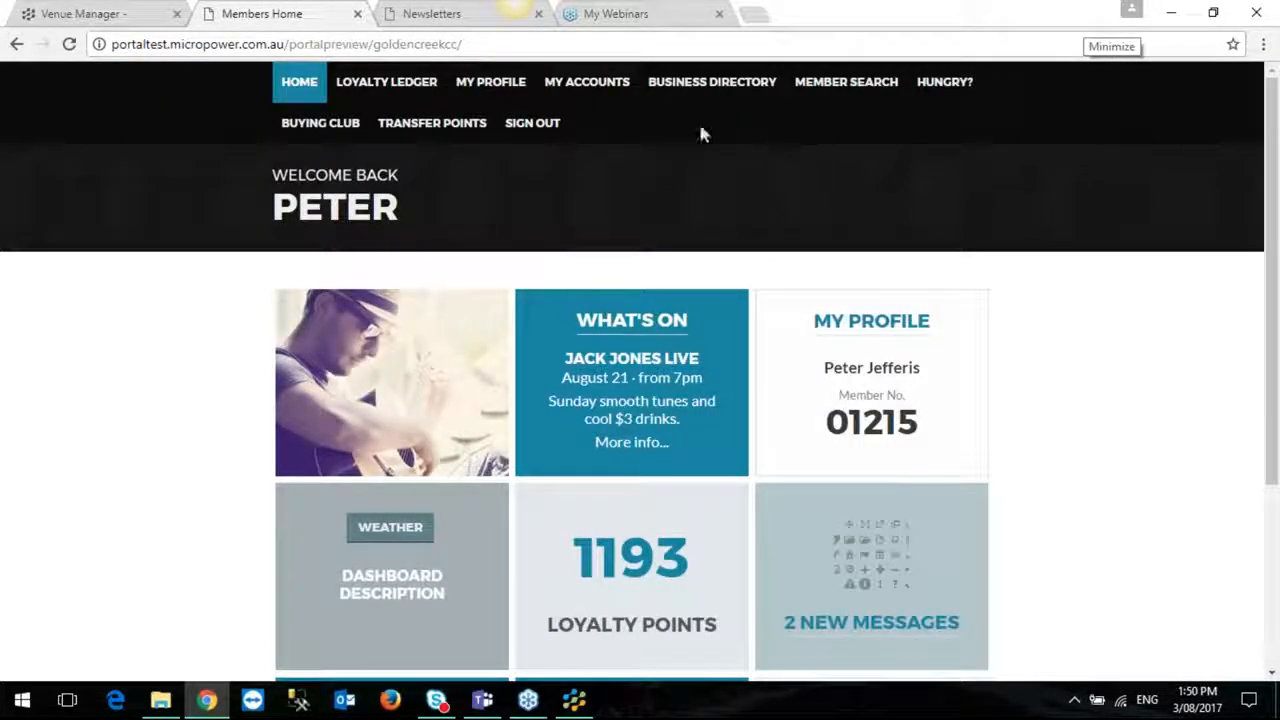
left_click(400, 88)
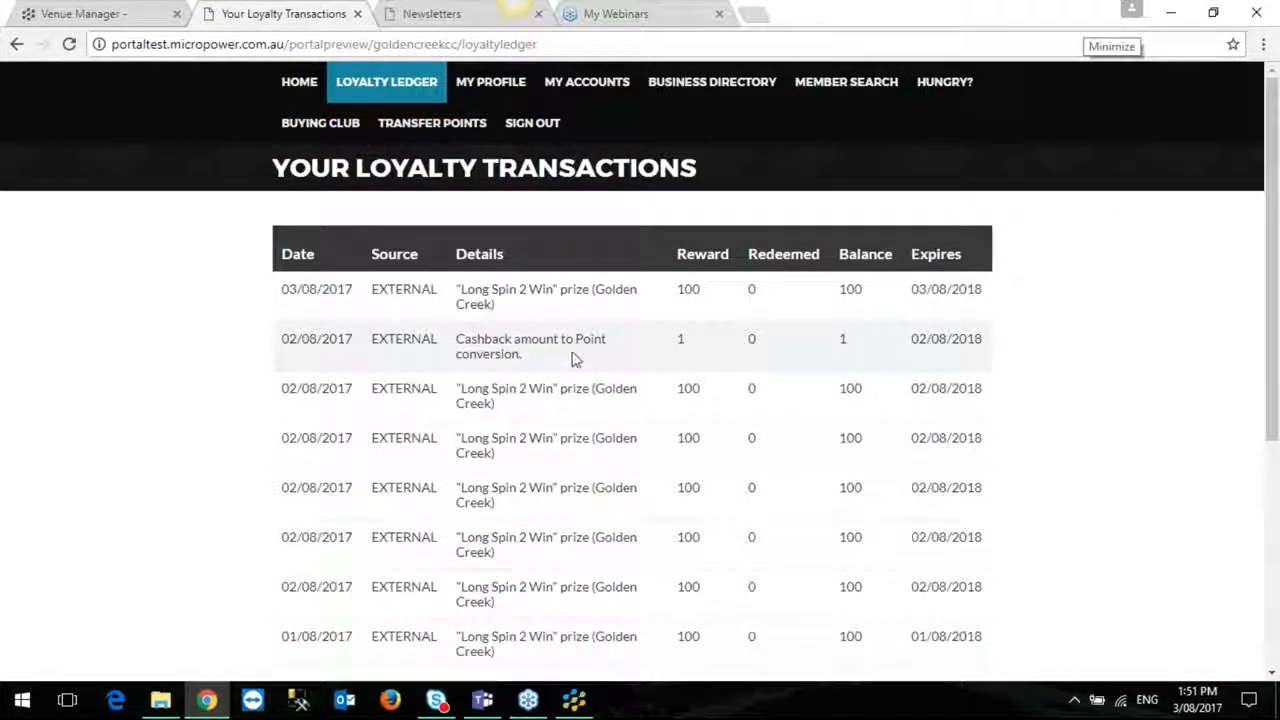
scroll(574, 357, "down", 1)
scroll(574, 357, "down", 3)
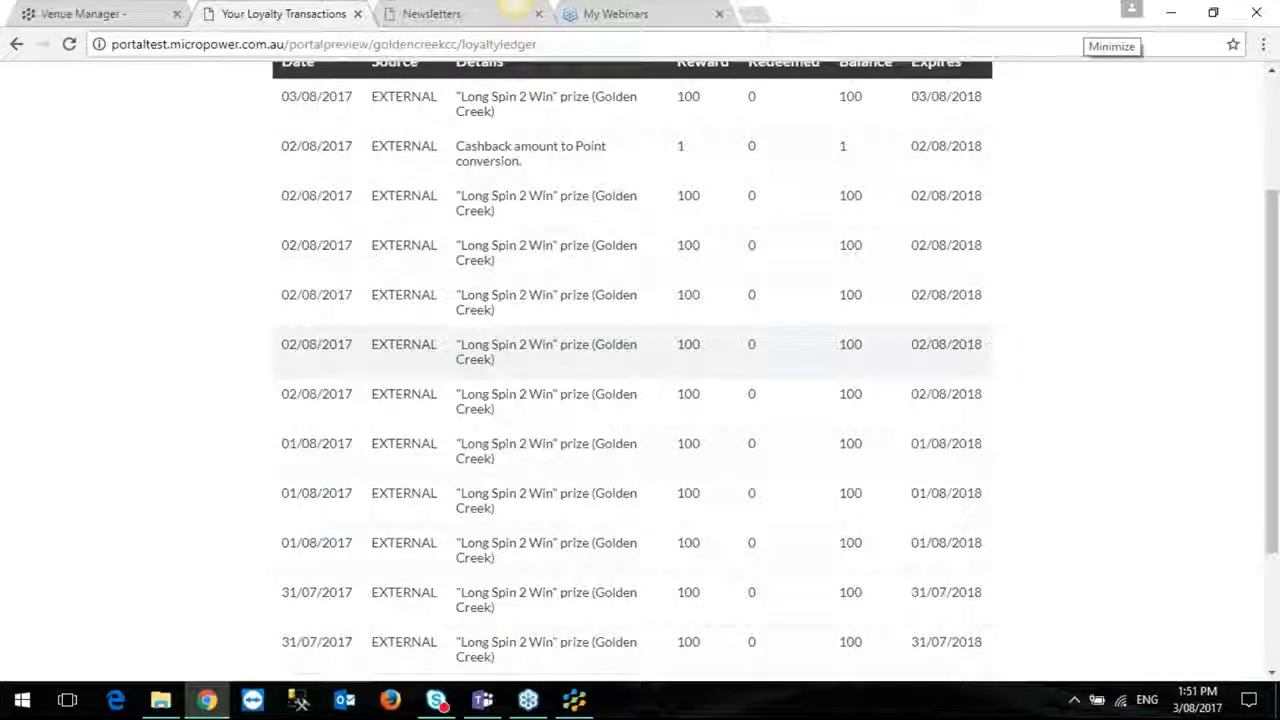
scroll(200, 181, "up", 5)
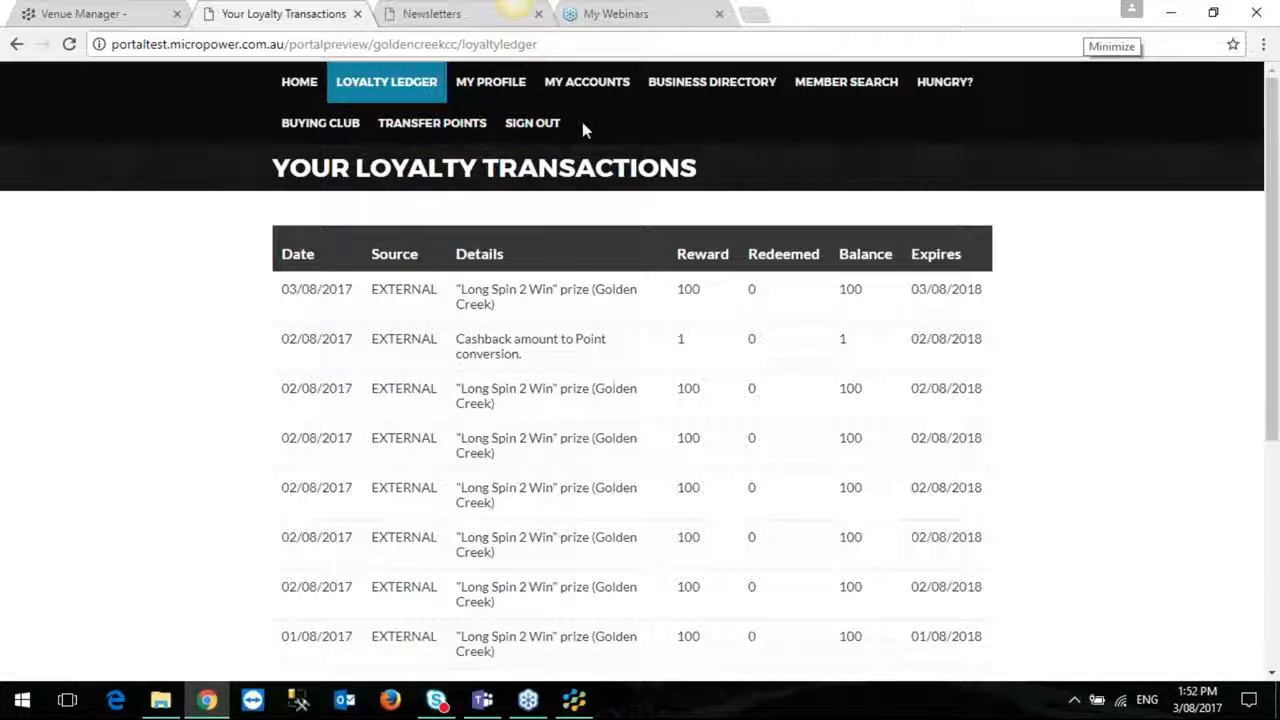
Go back to the portal HOME dashboard showing 1193 loyalty points and 2 new messages.
left_click(288, 84)
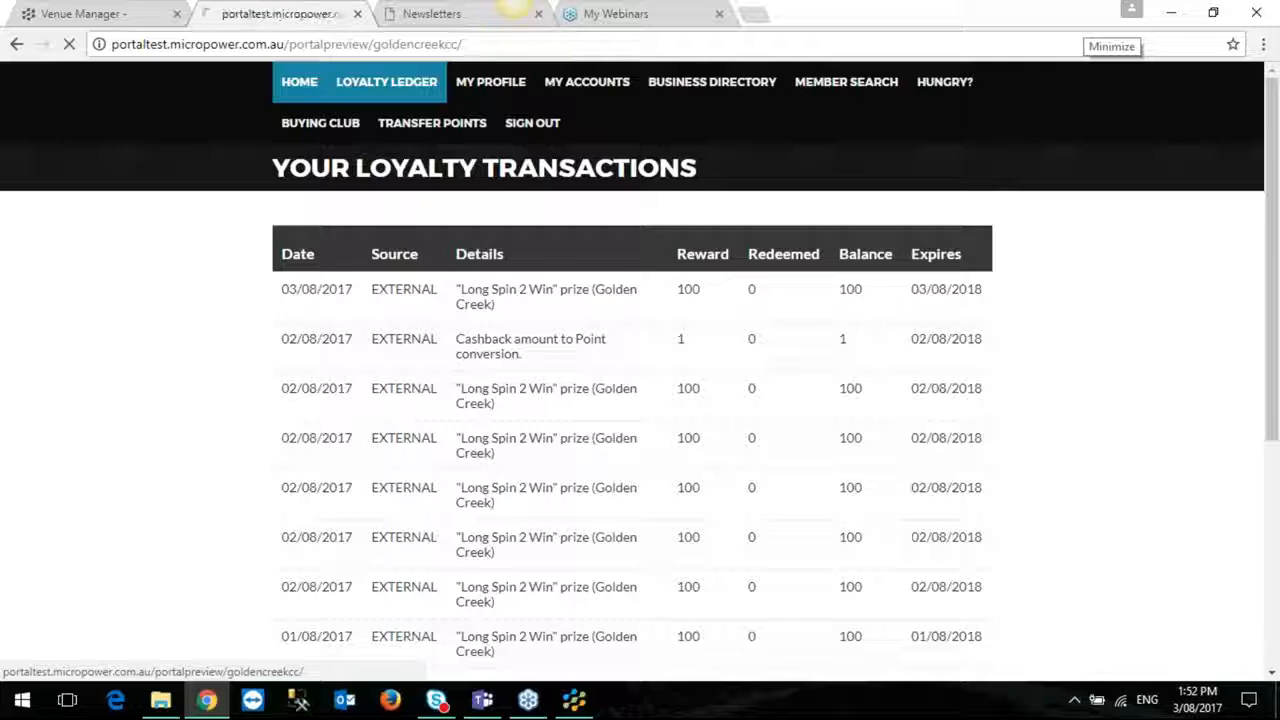
scroll(1093, 347, "down", 3)
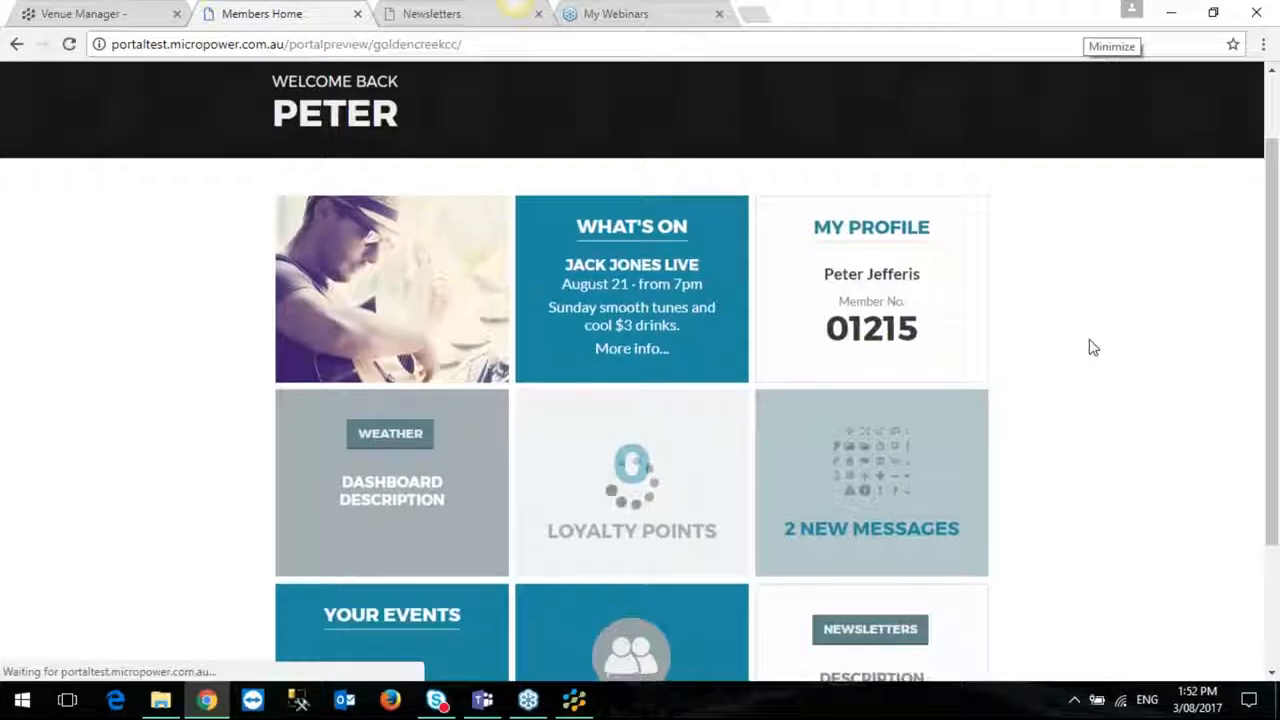
scroll(1093, 347, "up", 3)
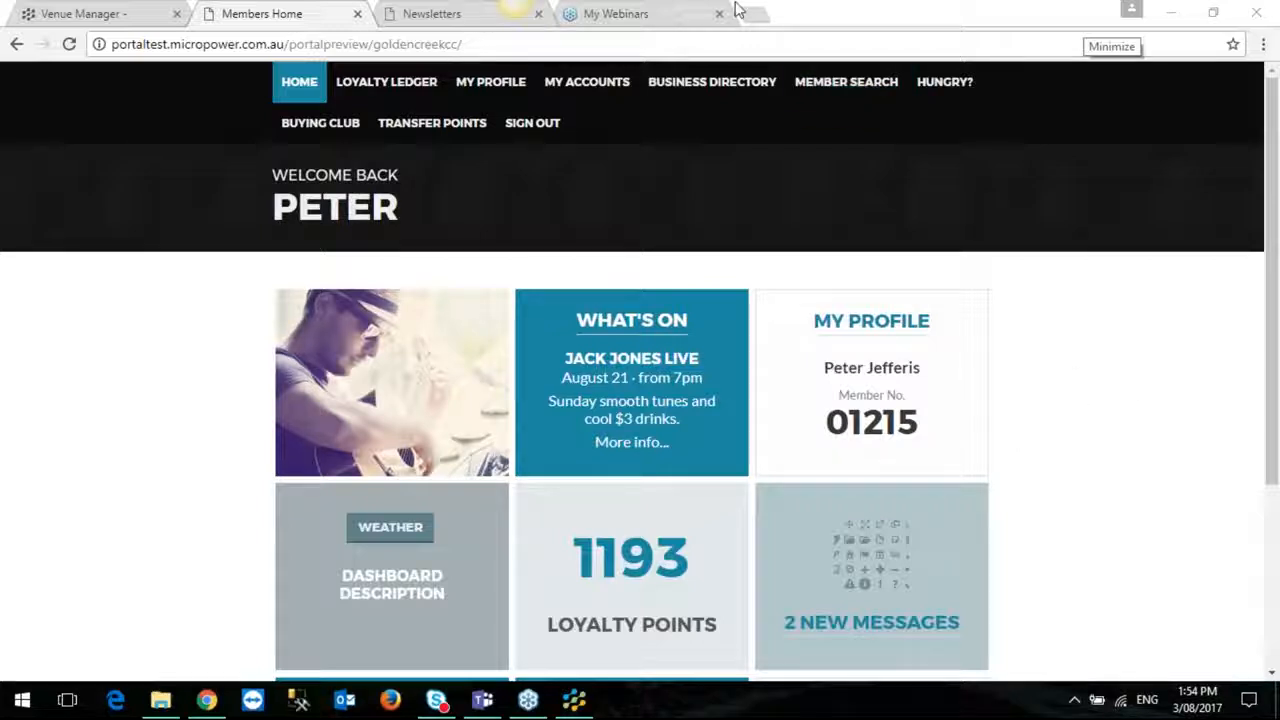
Open the Micropower Service Centre help site in a new browser tab, reloading it once.
key("ctrl+t")
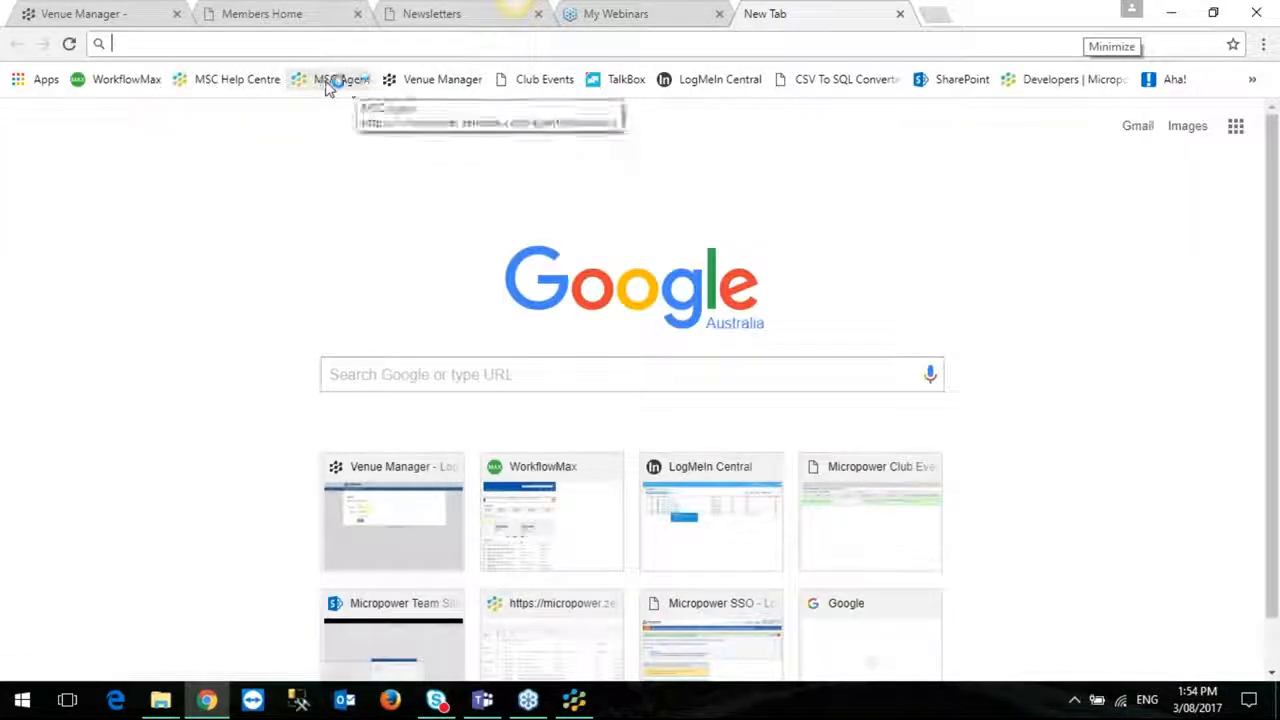
left_click(247, 84)
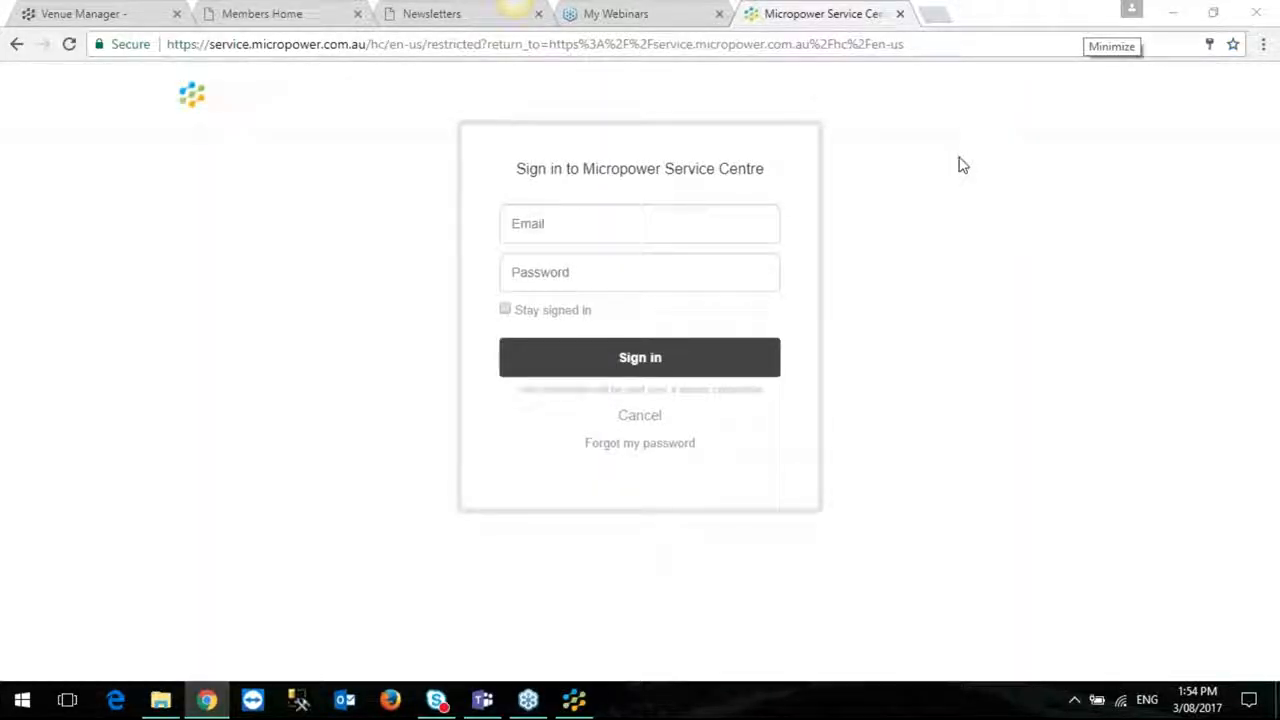
left_click(900, 14)
left_click(762, 16)
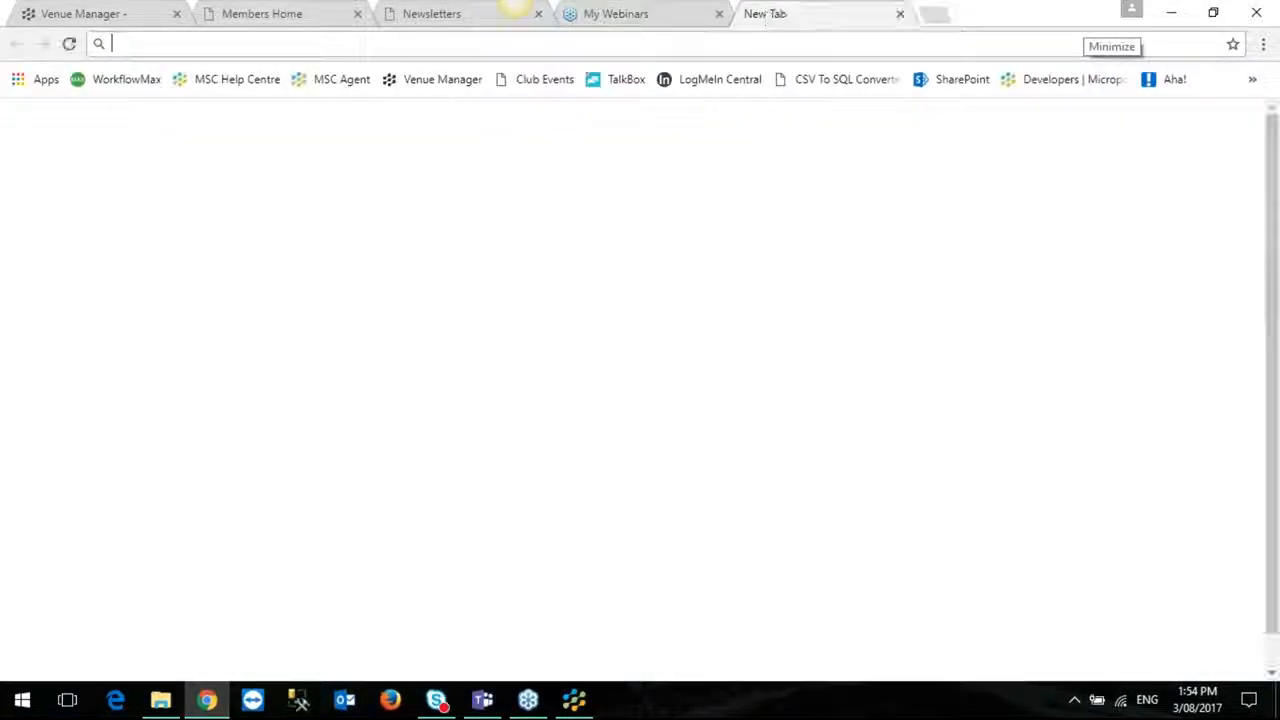
left_click(278, 84)
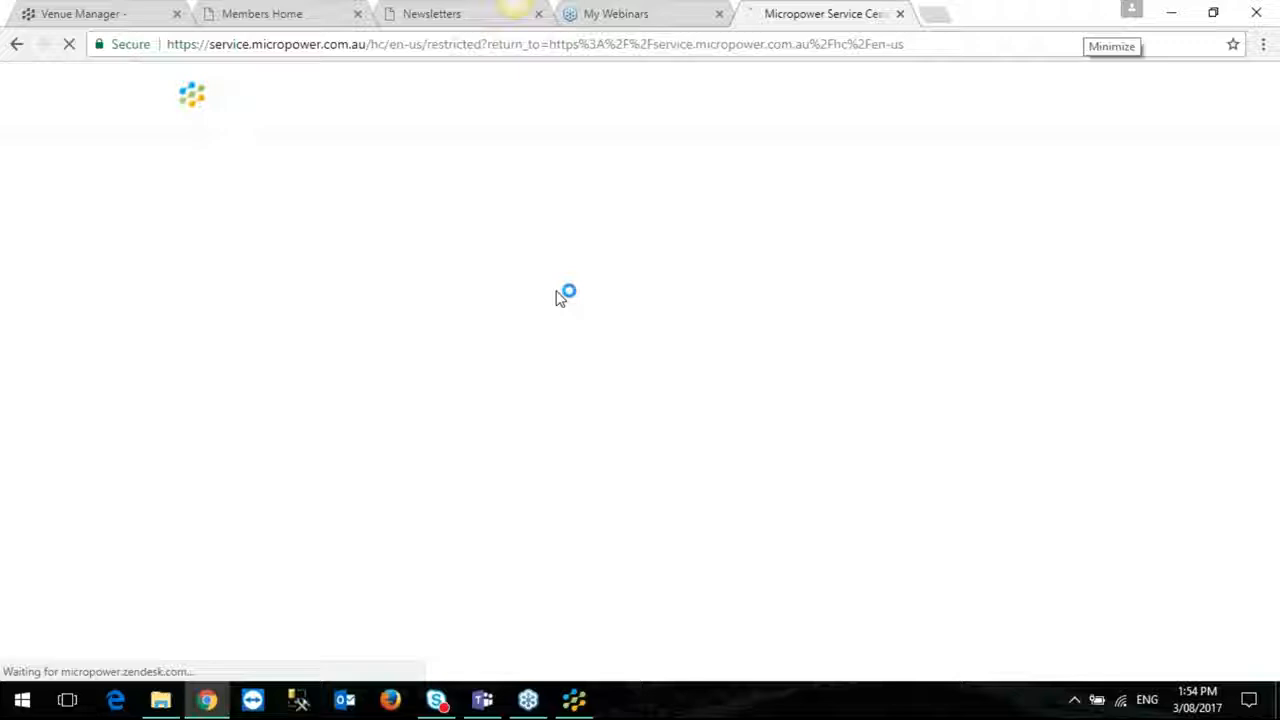
Start entering the account e-mail, choose the saved sign-in details, and sign in.
type("leann")
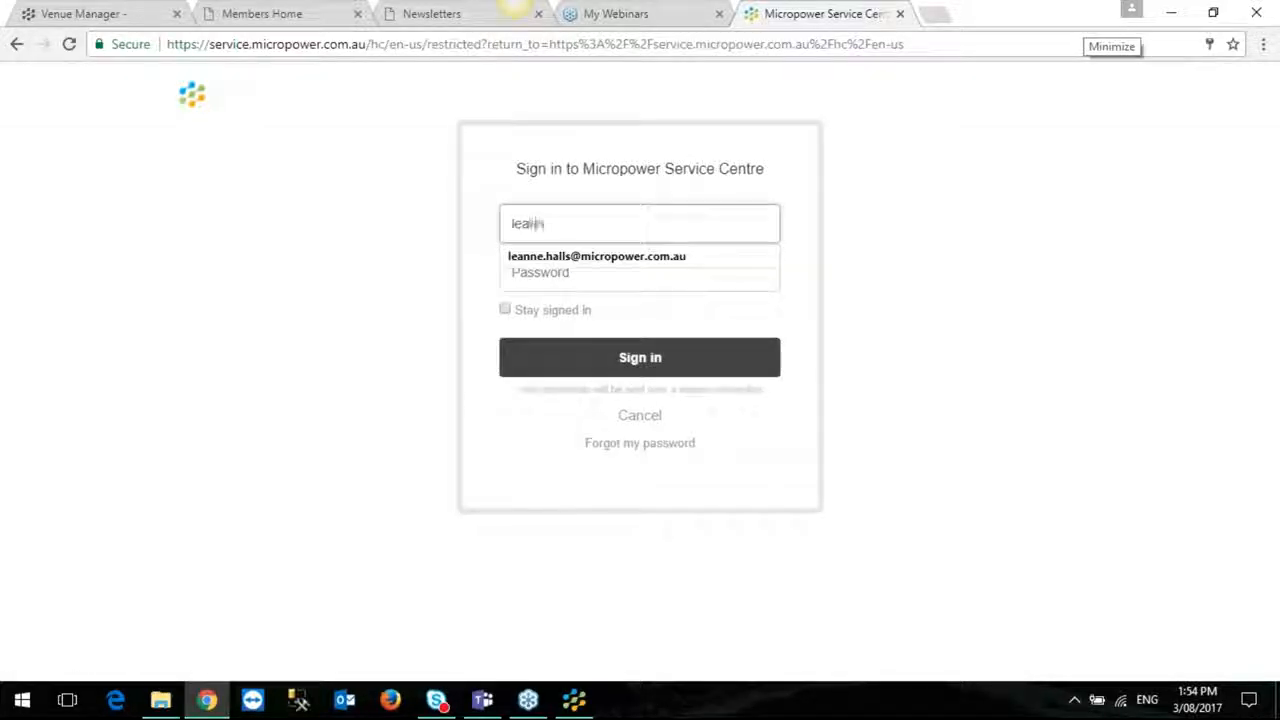
left_click(596, 256)
left_click(645, 360)
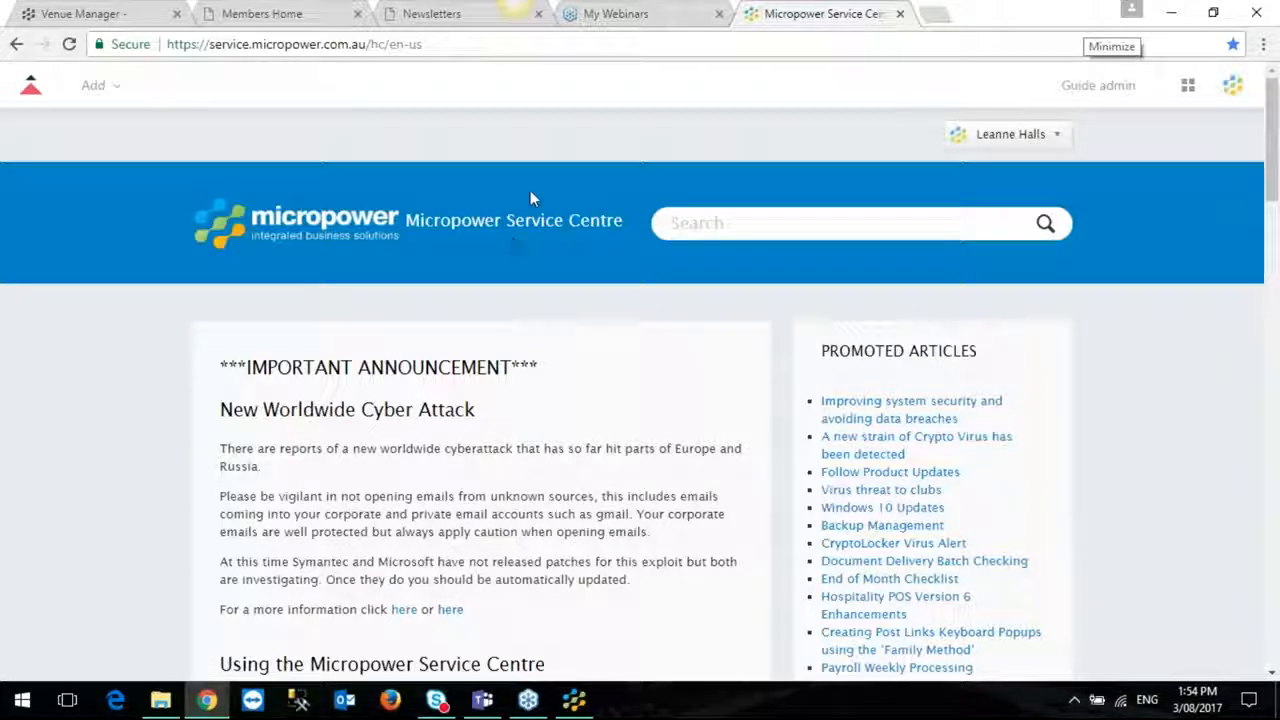
Open the Member Portal help category and browse its webinars, guides and how-to articles.
scroll(628, 330, "down", 1)
scroll(628, 330, "down", 5)
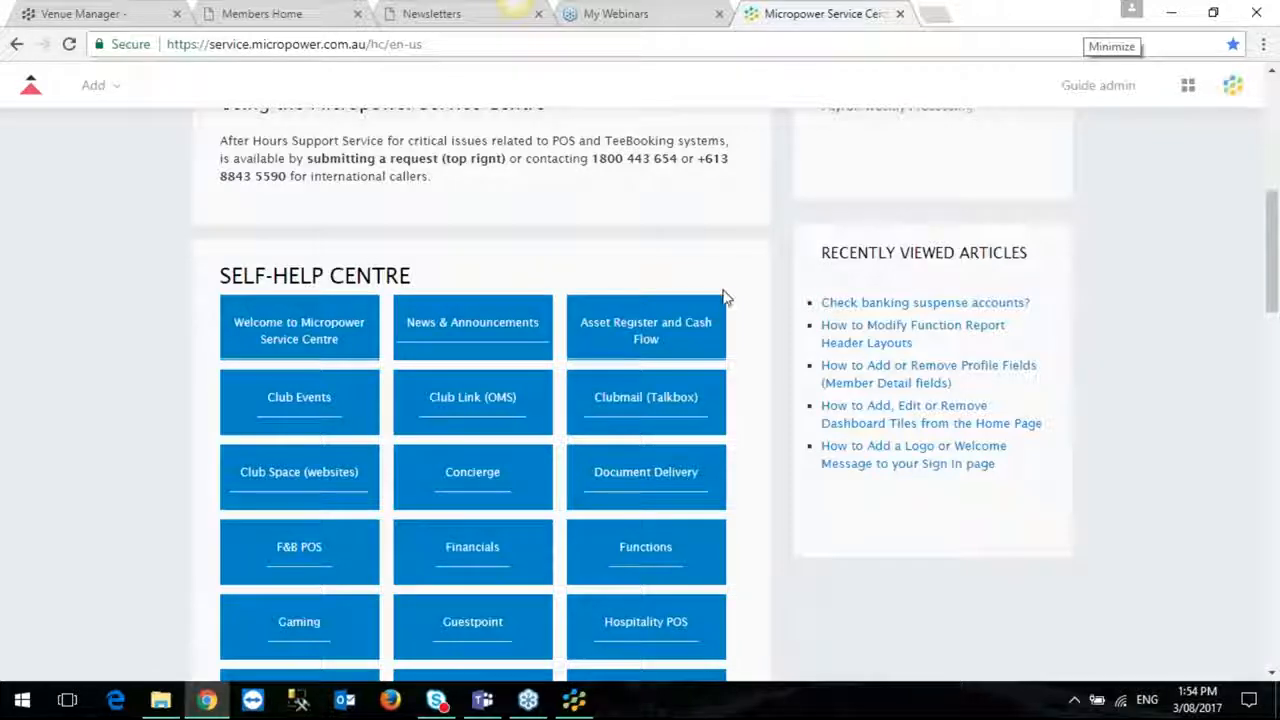
scroll(731, 297, "down", 2)
scroll(731, 297, "down", 3)
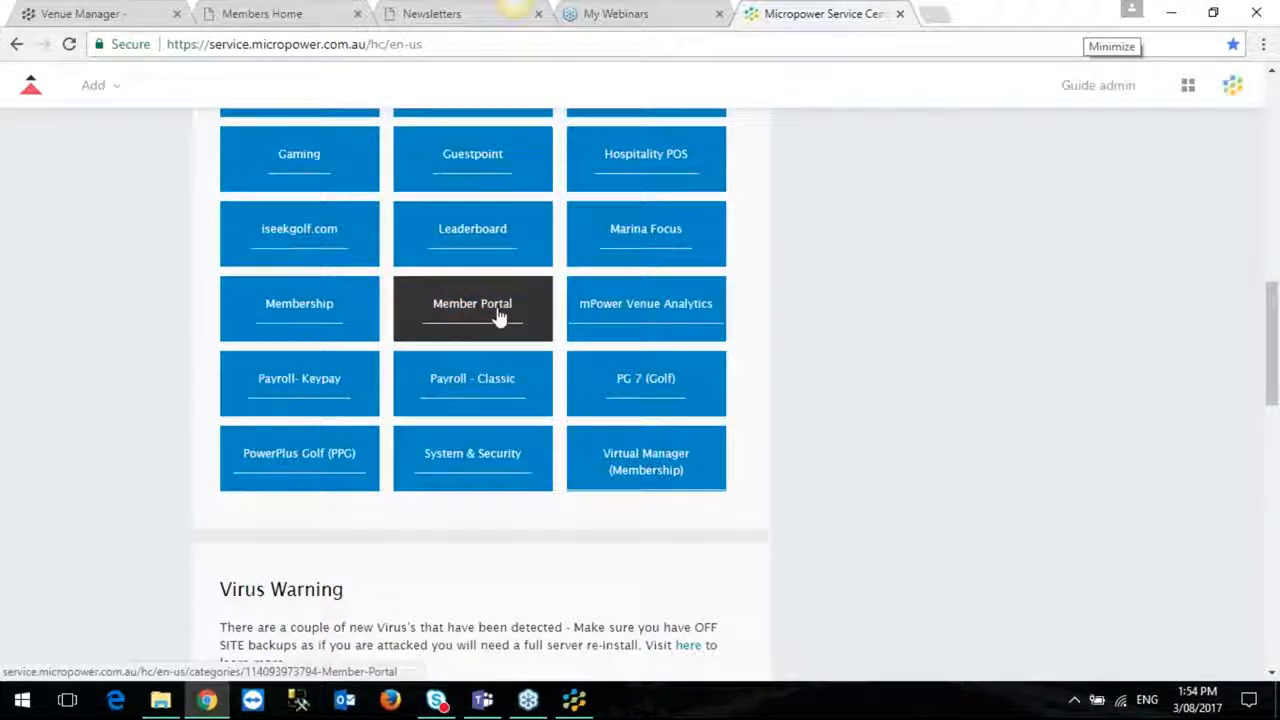
left_click(472, 310)
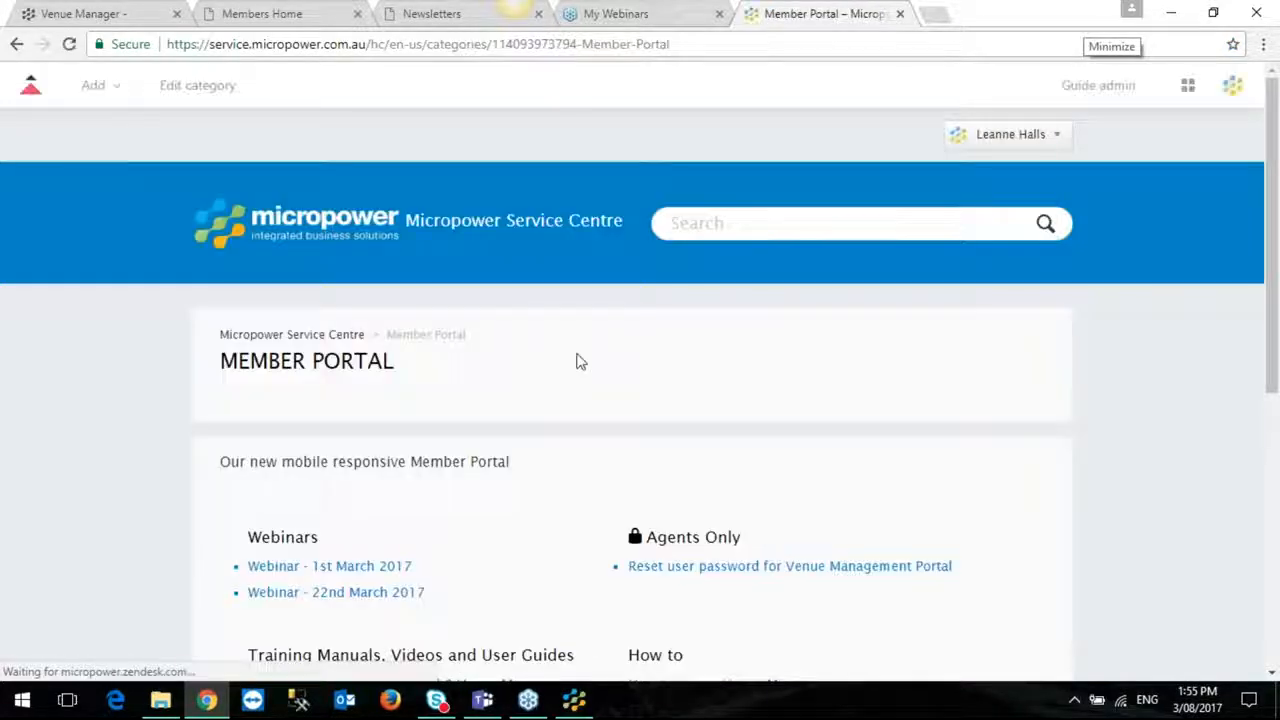
scroll(577, 361, "down", 1)
scroll(577, 361, "down", 1)
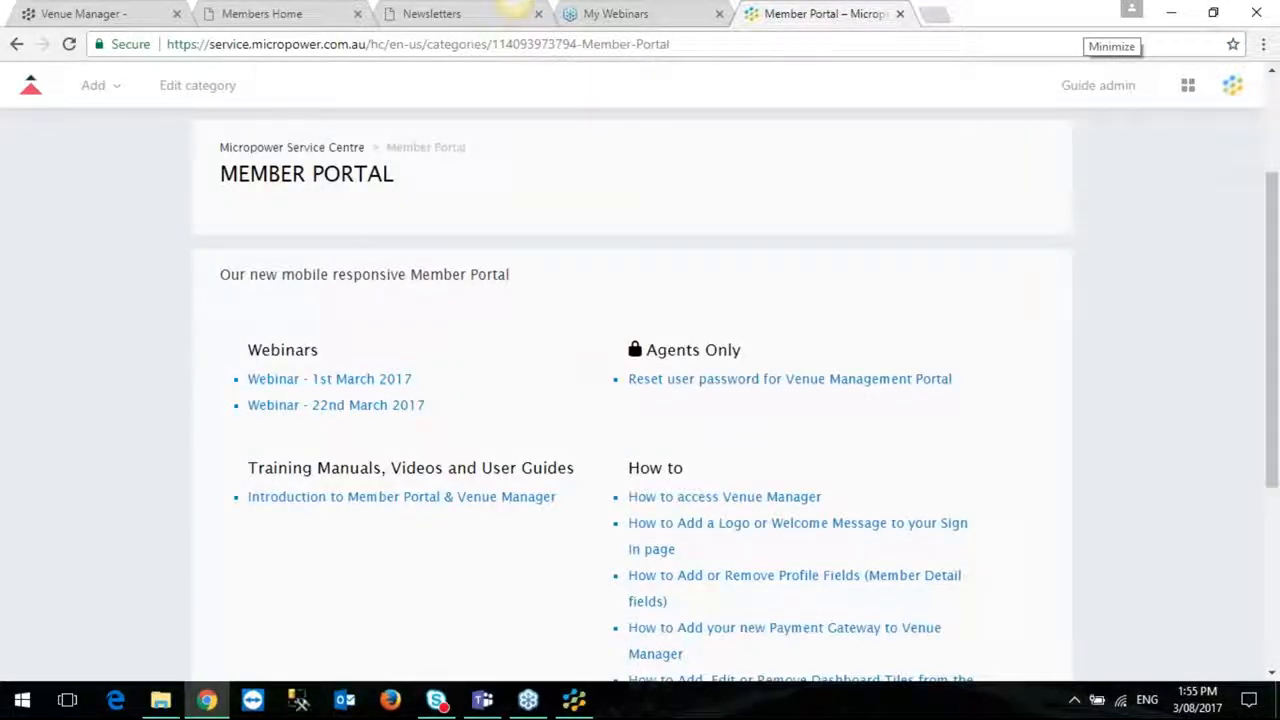
scroll(489, 358, "down", 2)
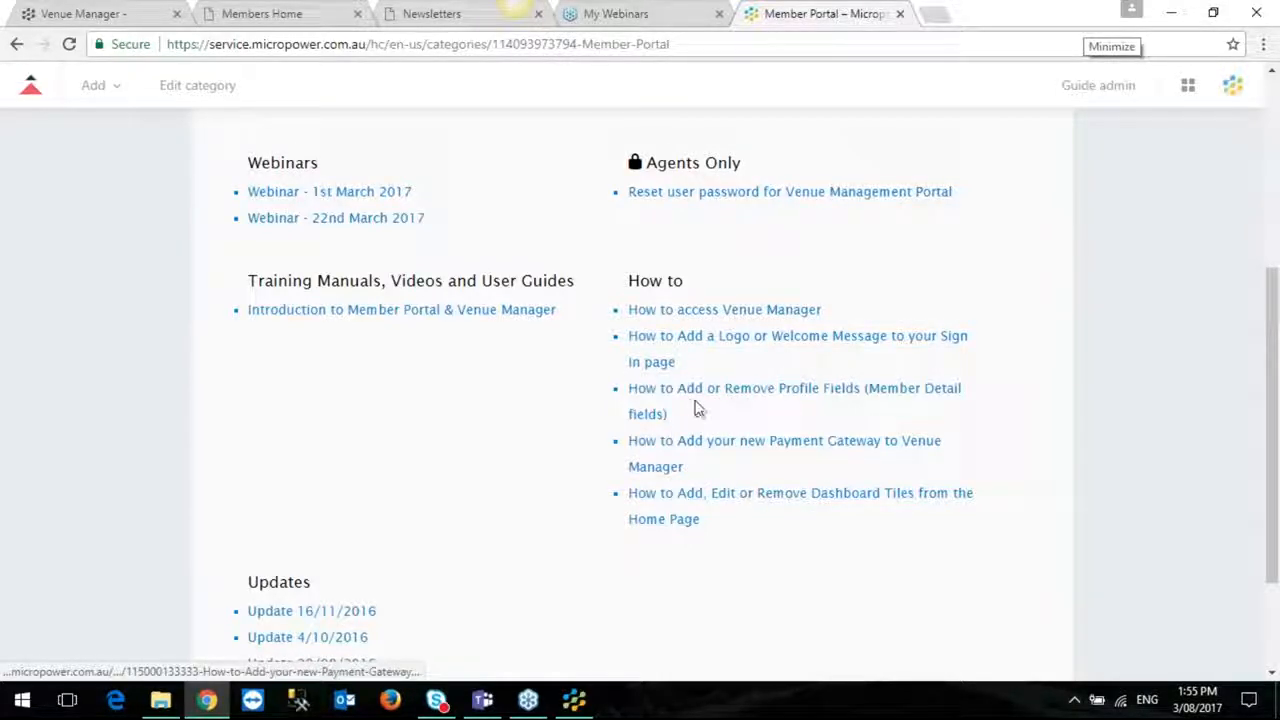
scroll(694, 408, "down", 1)
scroll(743, 409, "down", 1)
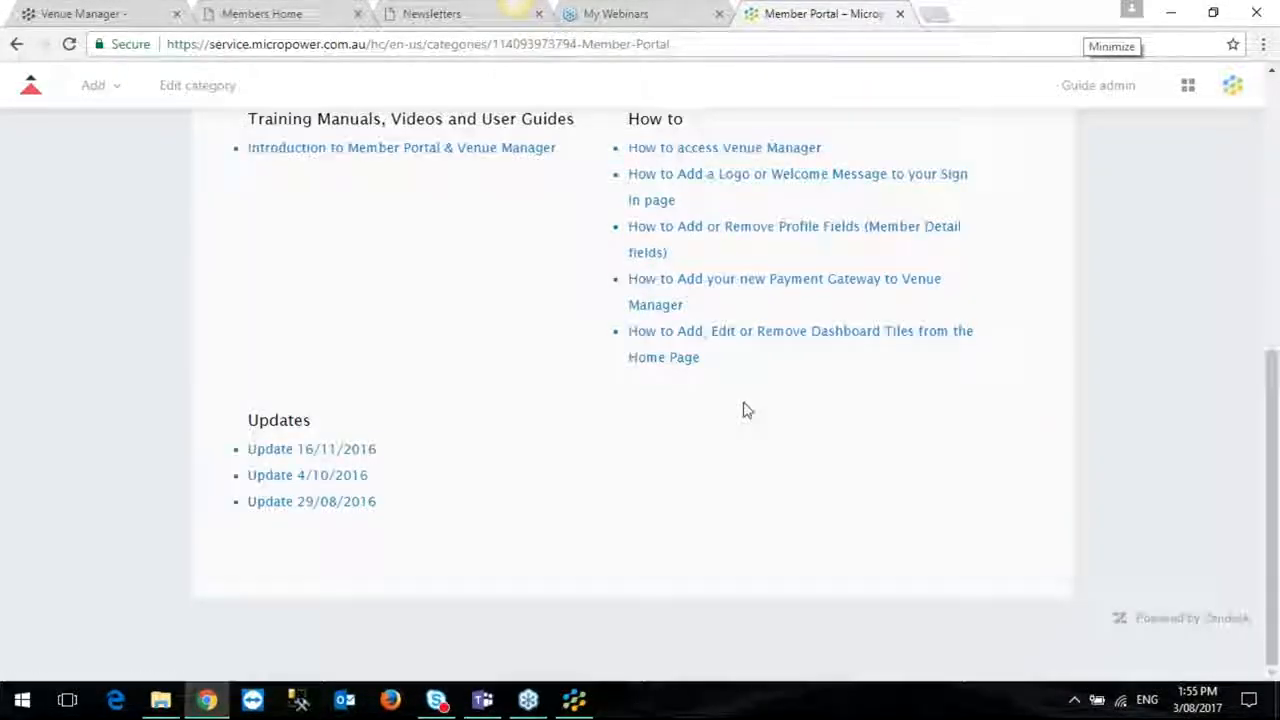
scroll(700, 371, "up", 1)
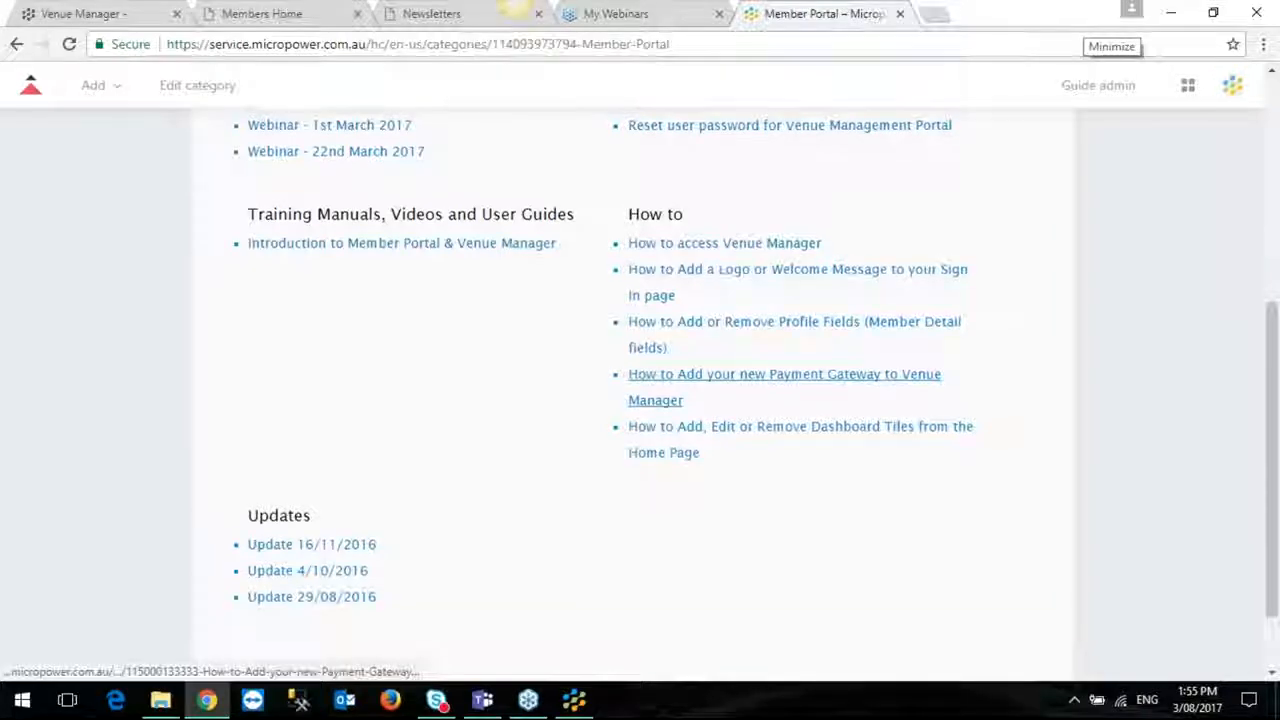
scroll(706, 420, "up", 3)
scroll(640, 400, "up", 2)
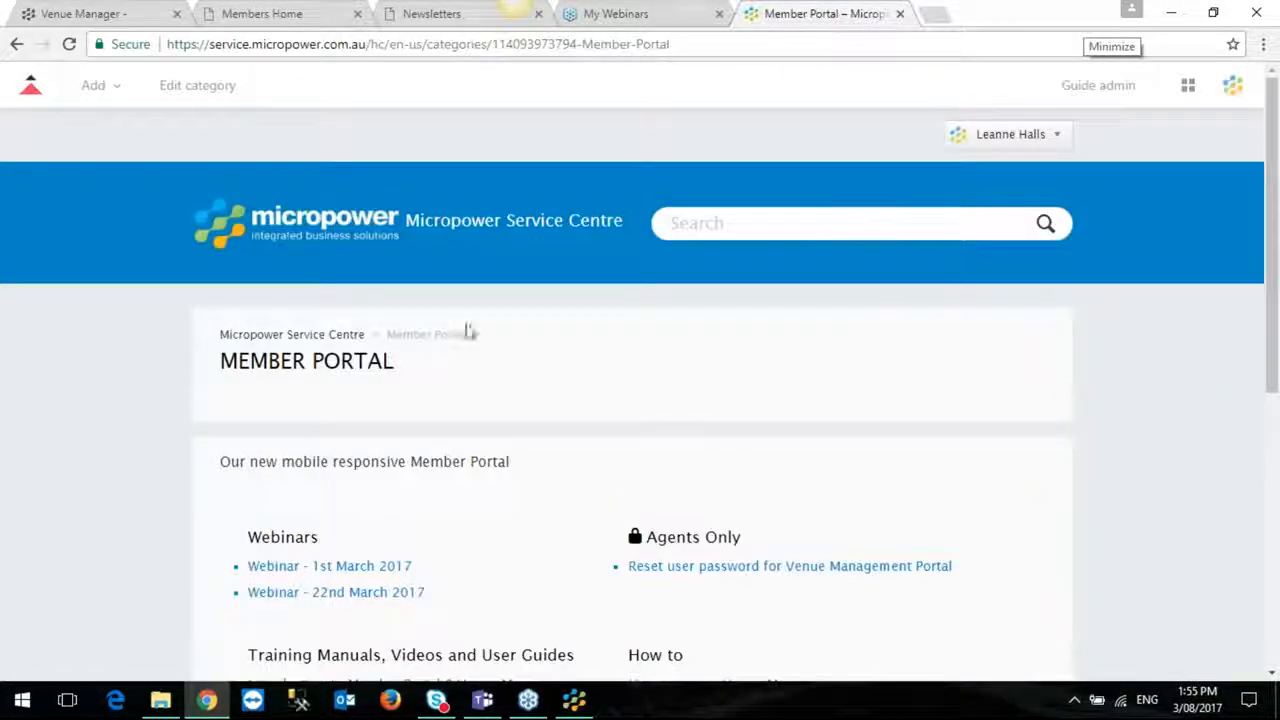
Return to the Micropower Service Centre help home via the breadcrumb and scroll down it.
left_click(291, 334)
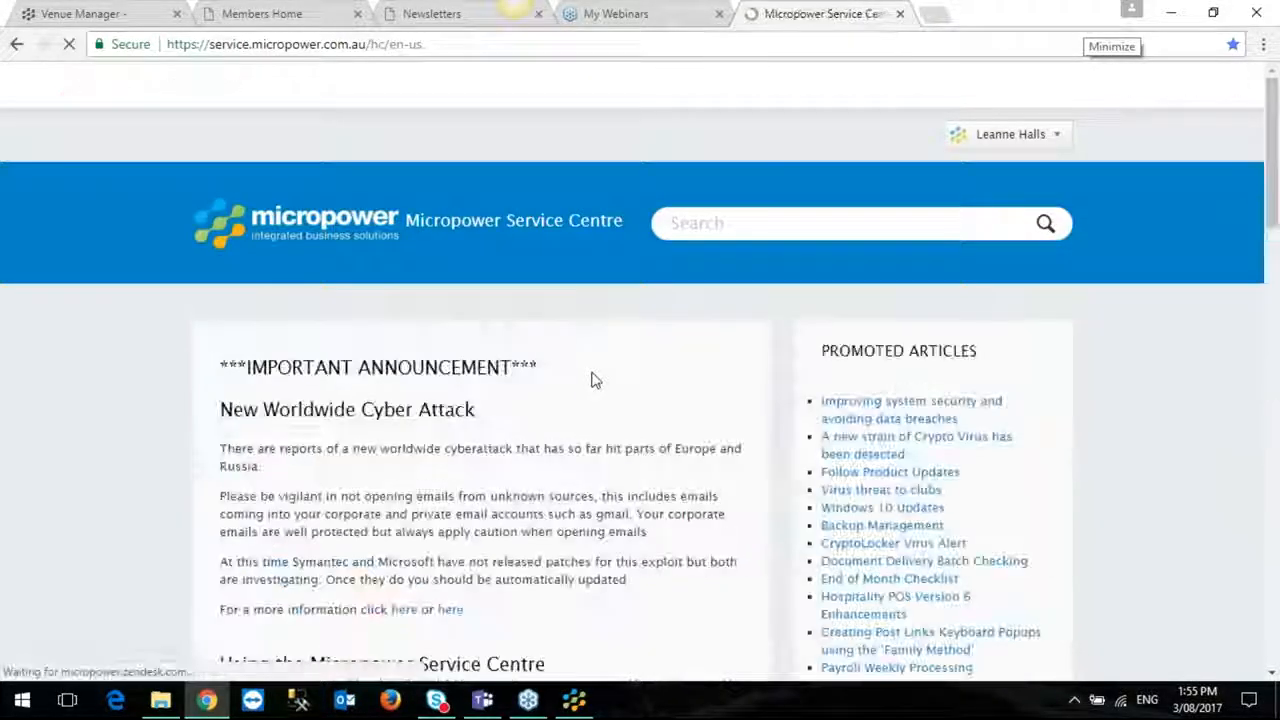
scroll(600, 385, "down", 4)
scroll(600, 340, "down", 3)
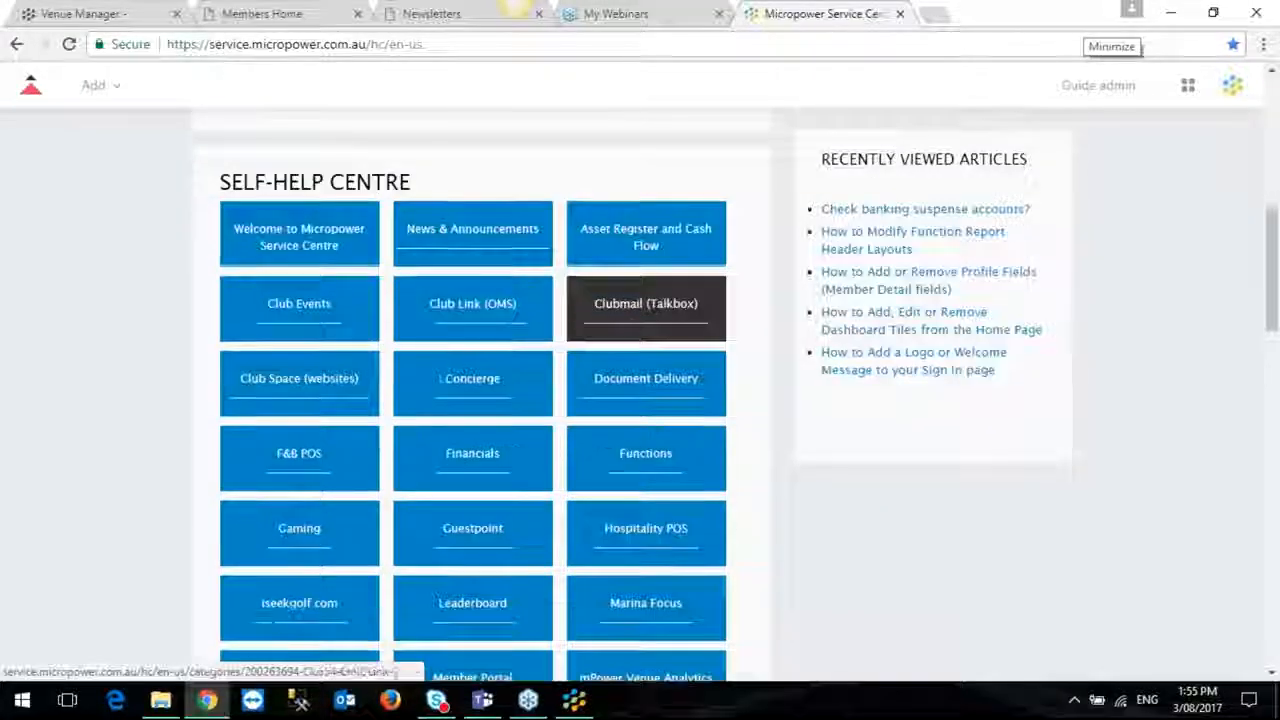
scroll(646, 330, "down", 1)
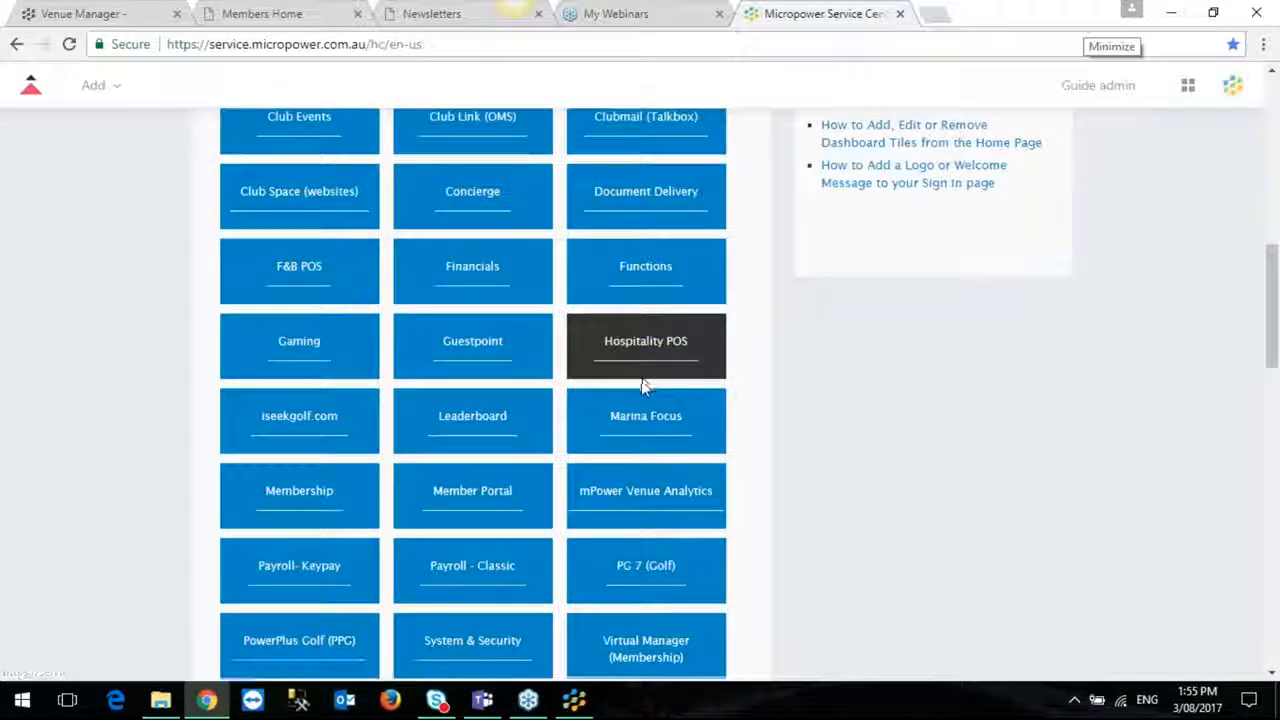